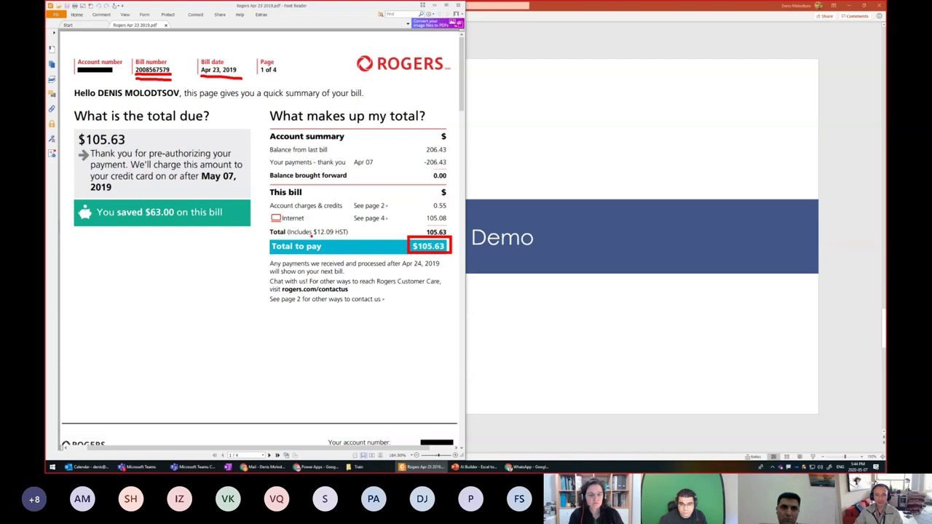
- Underline the $12.09 HST amount on the Rogers bill, clear the ink, and bring up Power Apps
drag(331, 235, 357, 237)
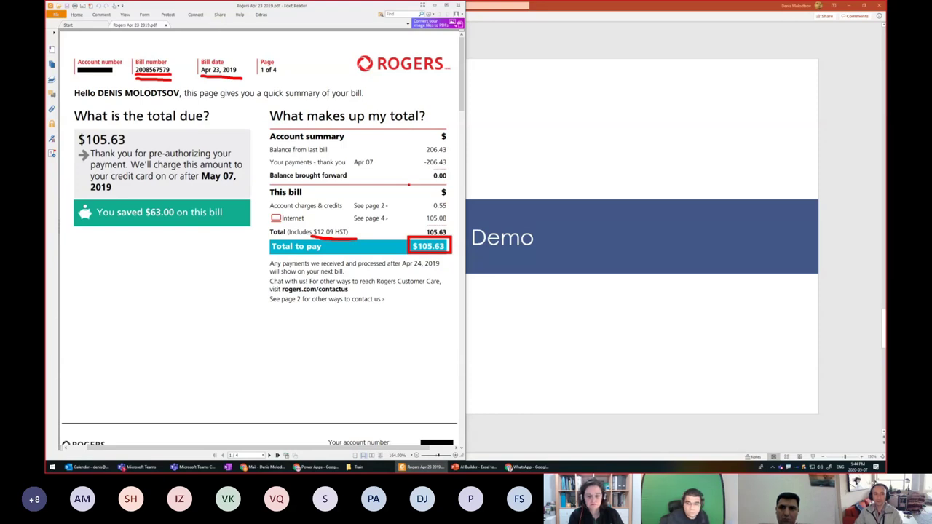
key(Escape)
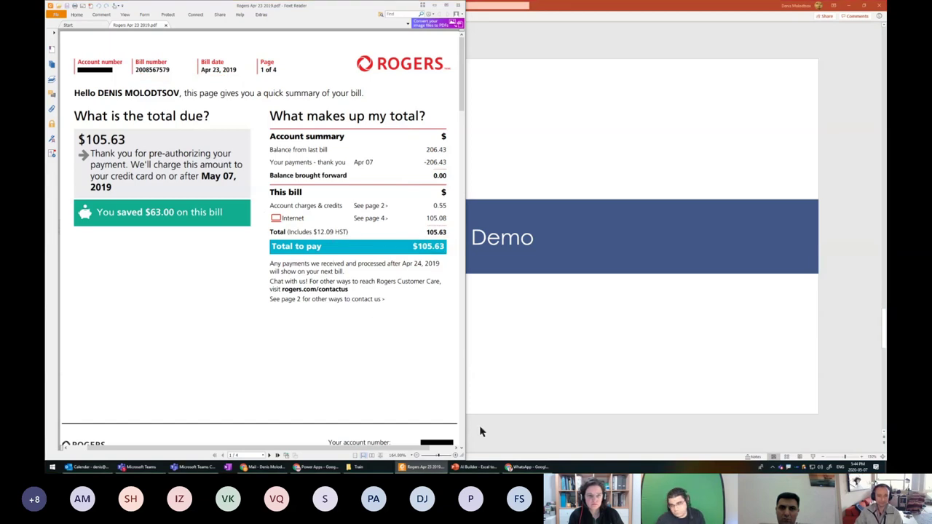
click(317, 466)
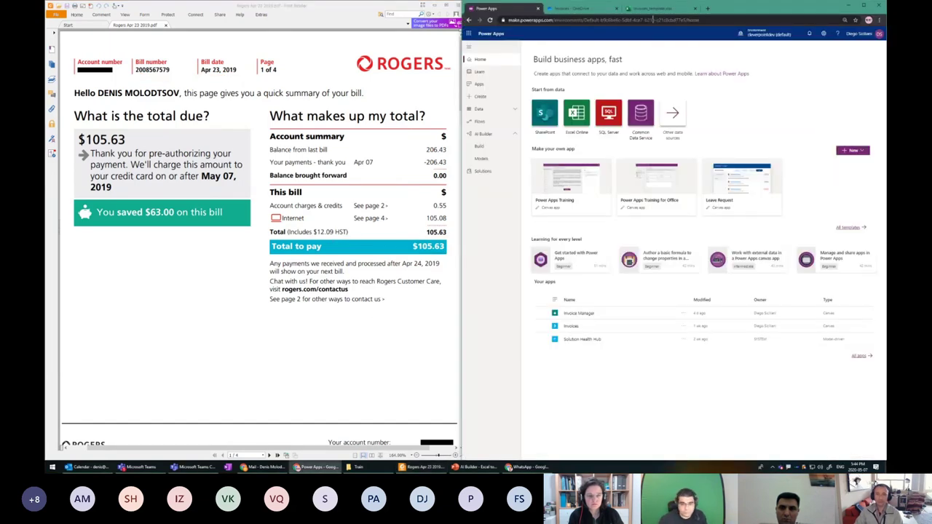
- Check cells A3 and C2 of the Invoices_template table, then go back to the OneDrive Invoices folder
click(650, 8)
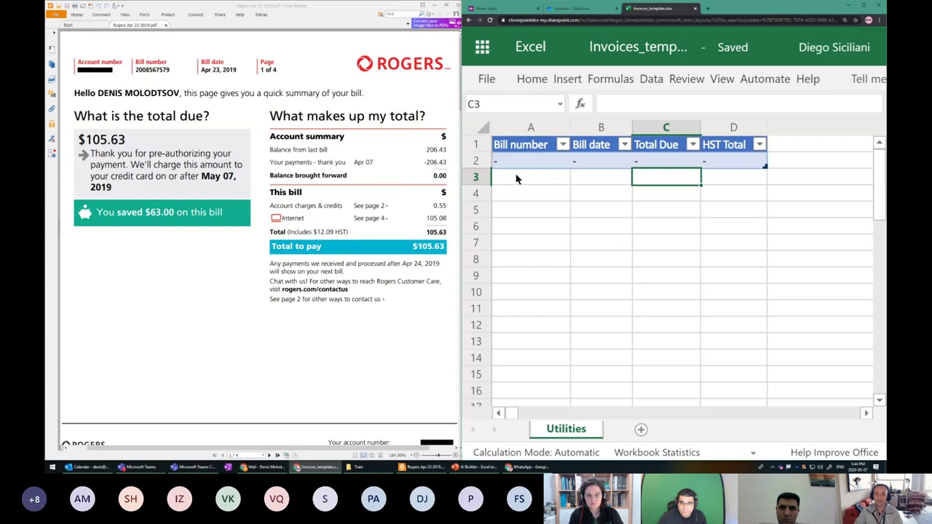
click(514, 177)
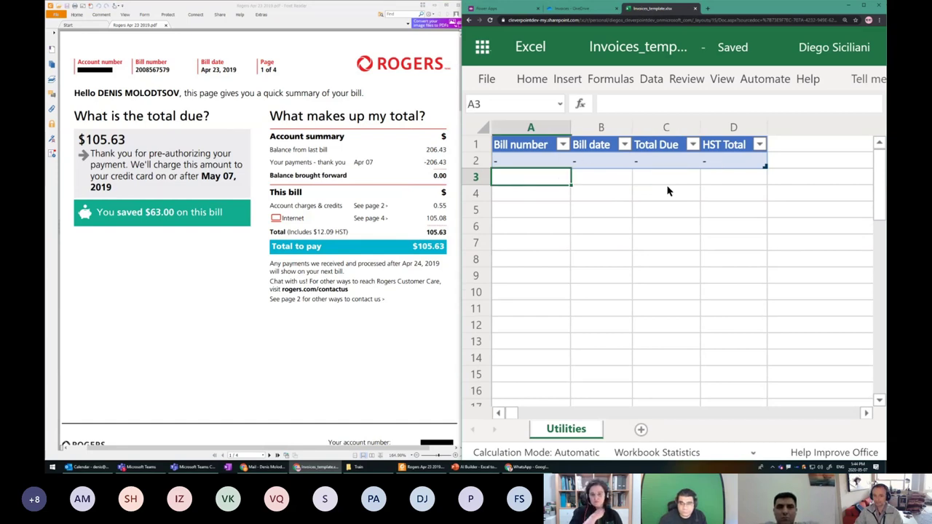
click(669, 160)
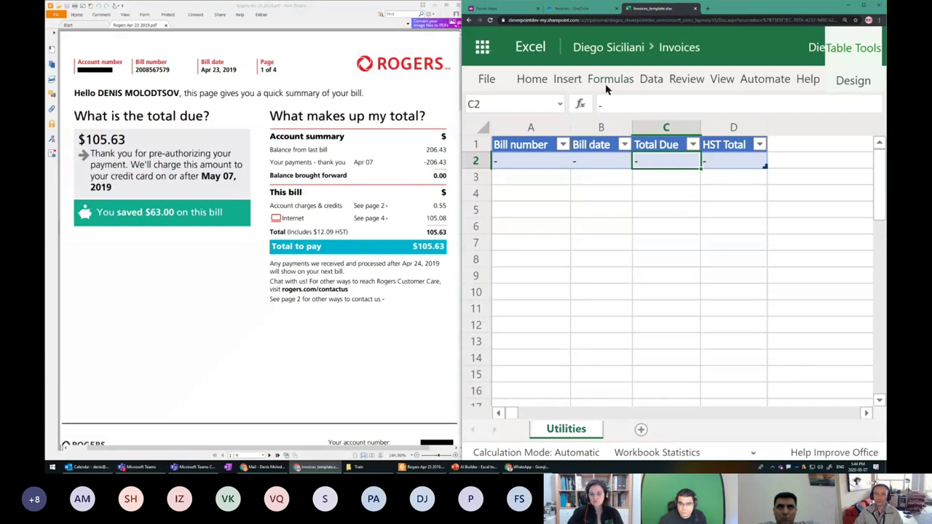
click(580, 9)
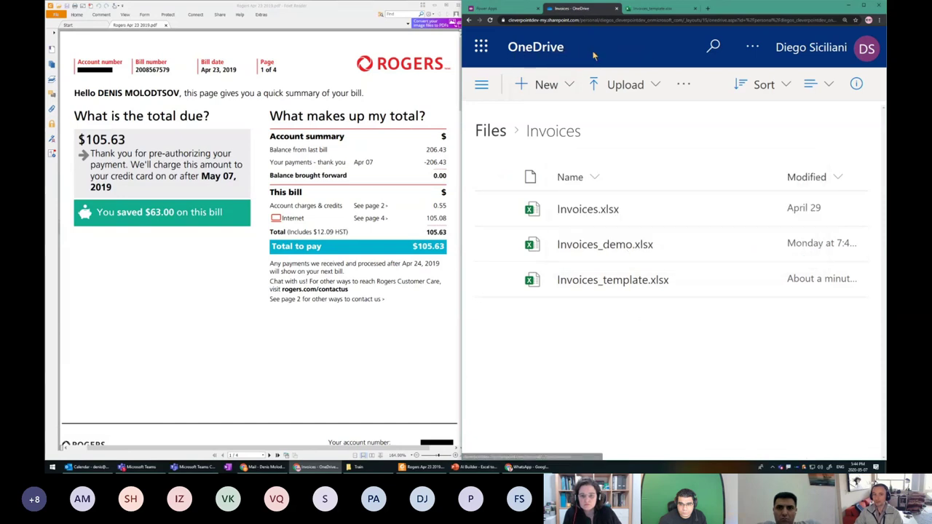
- Show and dismiss the Office 365 apps list twice, then open Invoices_template.xlsx
click(481, 48)
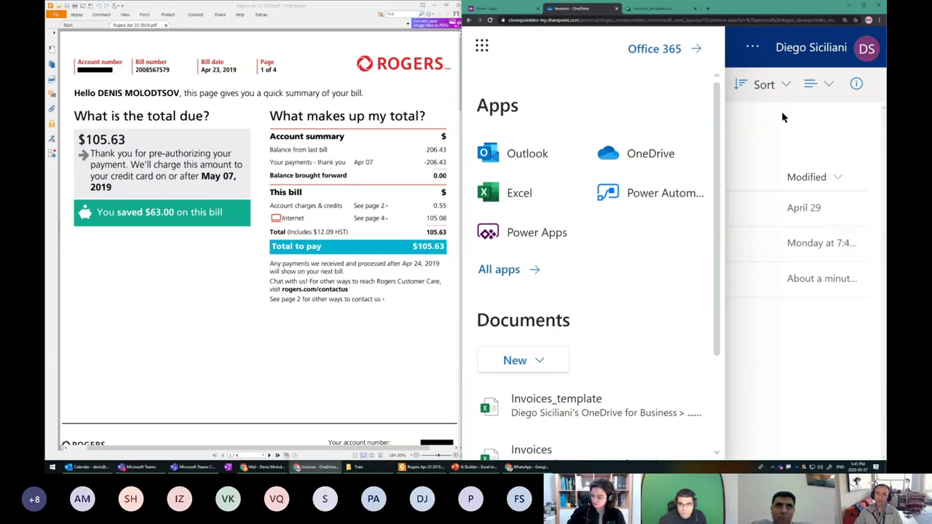
click(723, 118)
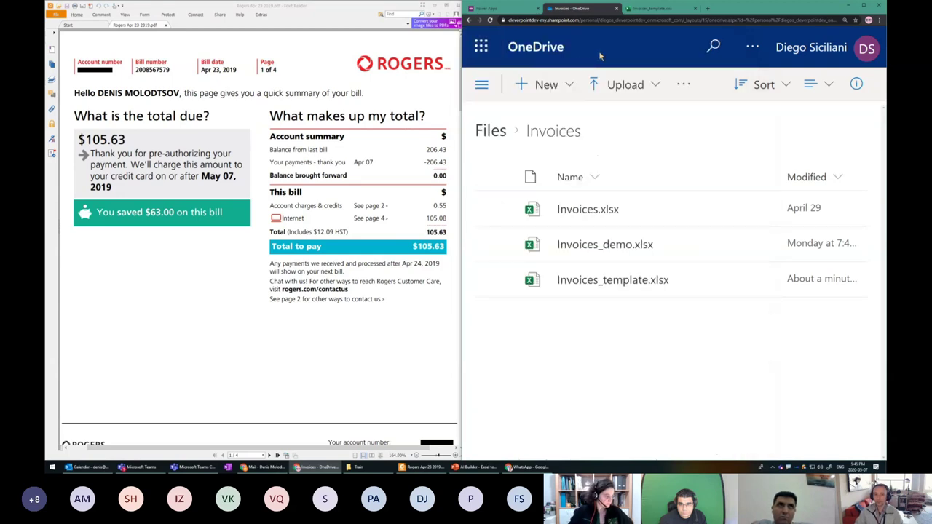
click(482, 46)
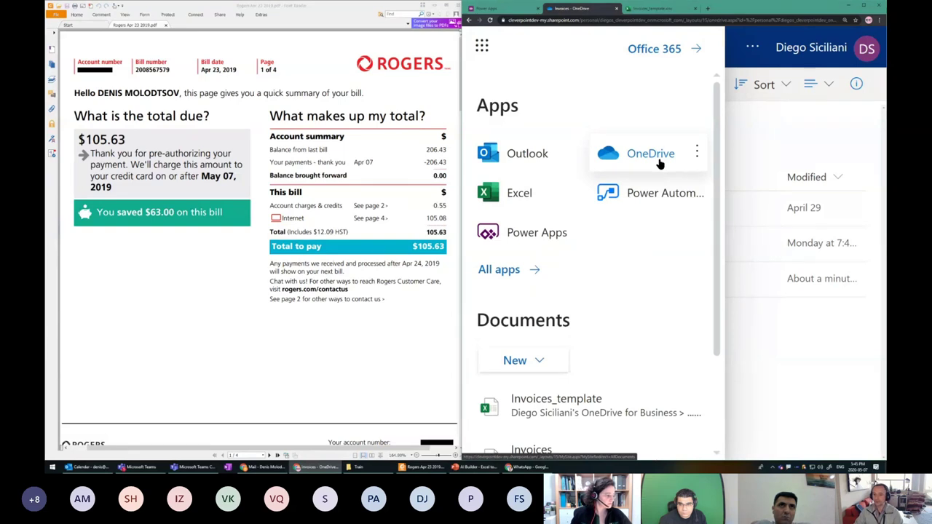
click(812, 118)
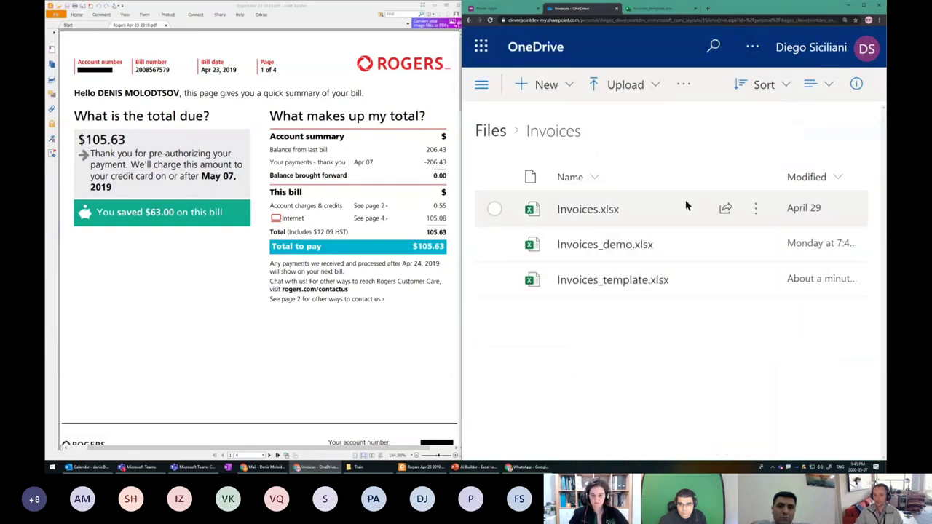
click(639, 284)
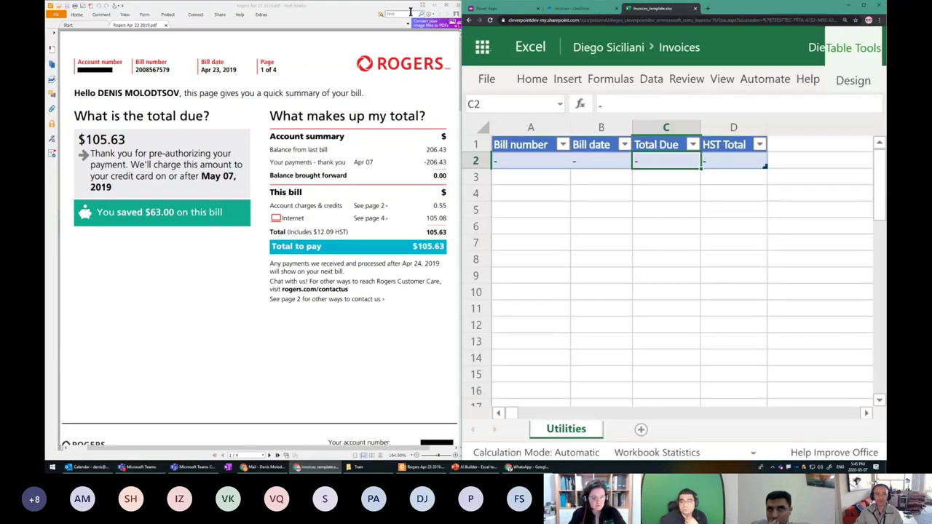
- Bring the Train folder forward, select then deselect its five Rogers bill PDFs, and select Excel cell A2
click(430, 5)
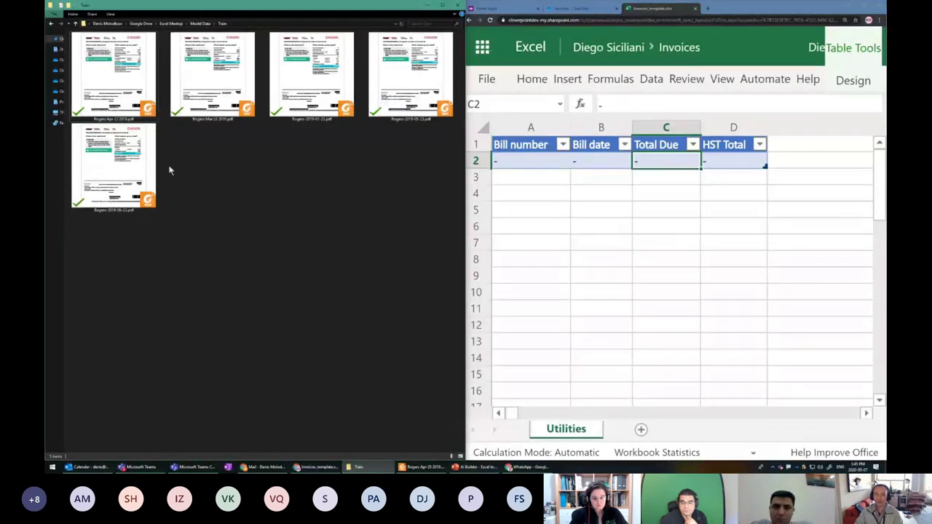
click(125, 102)
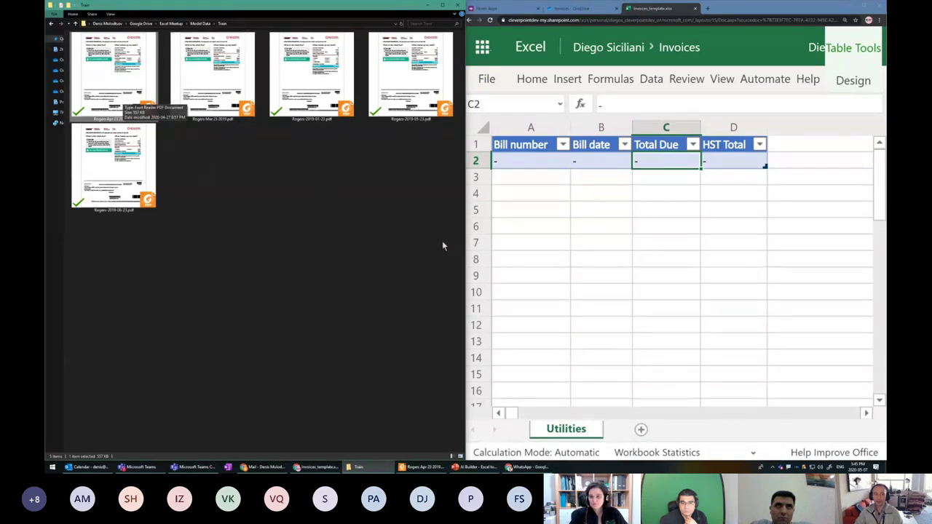
drag(440, 254, 93, 29)
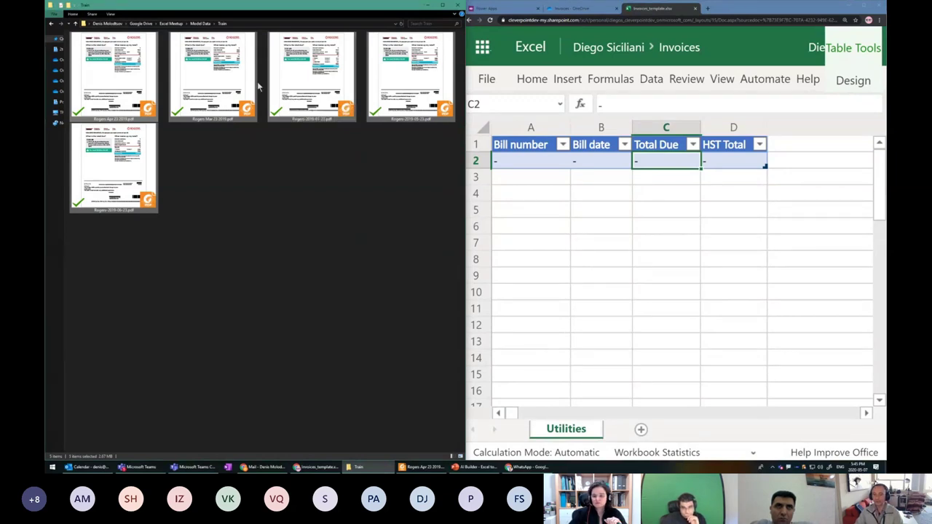
click(451, 221)
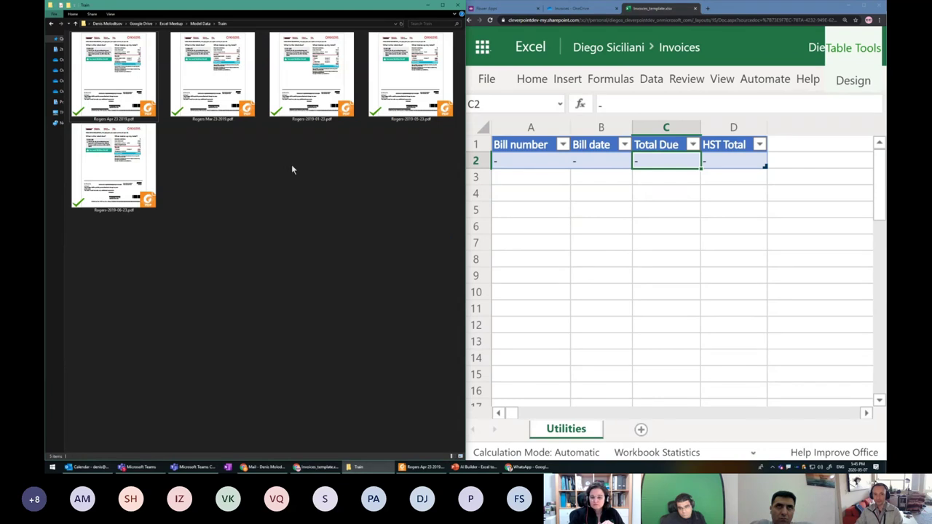
click(555, 168)
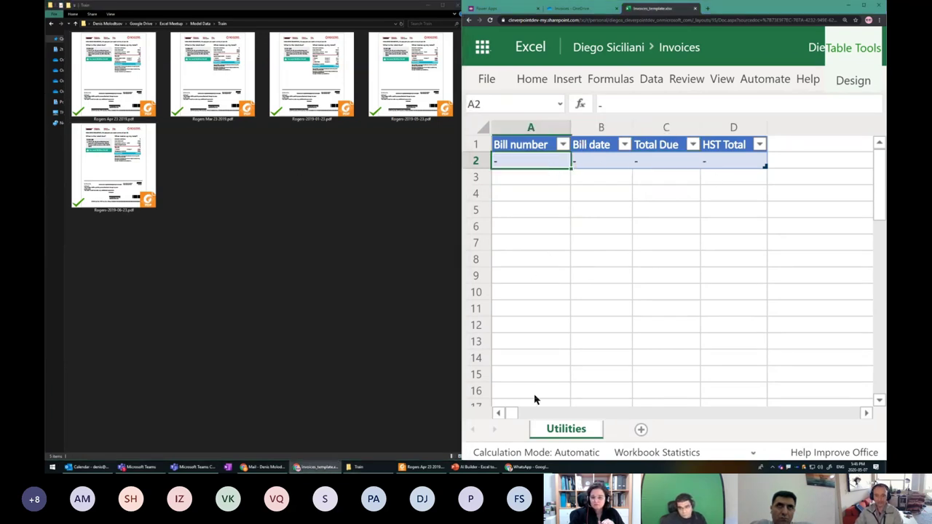
click(477, 467)
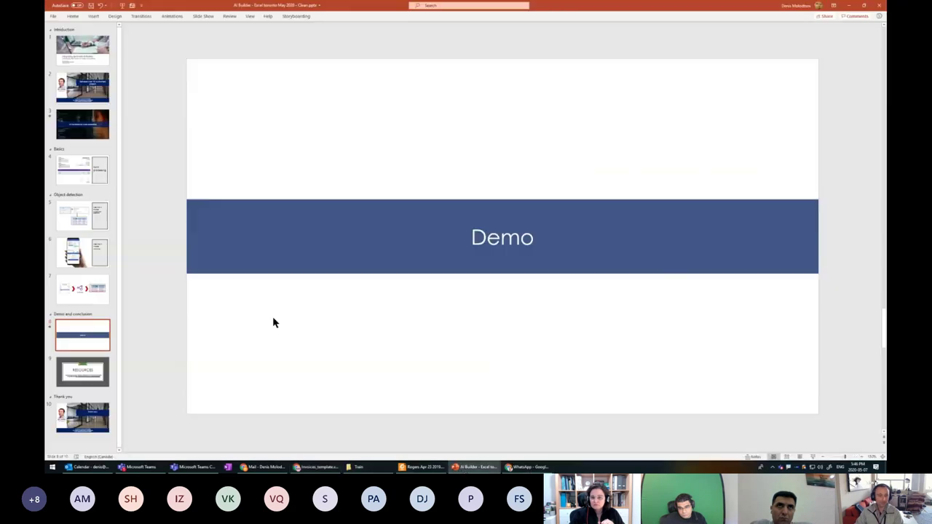
click(85, 261)
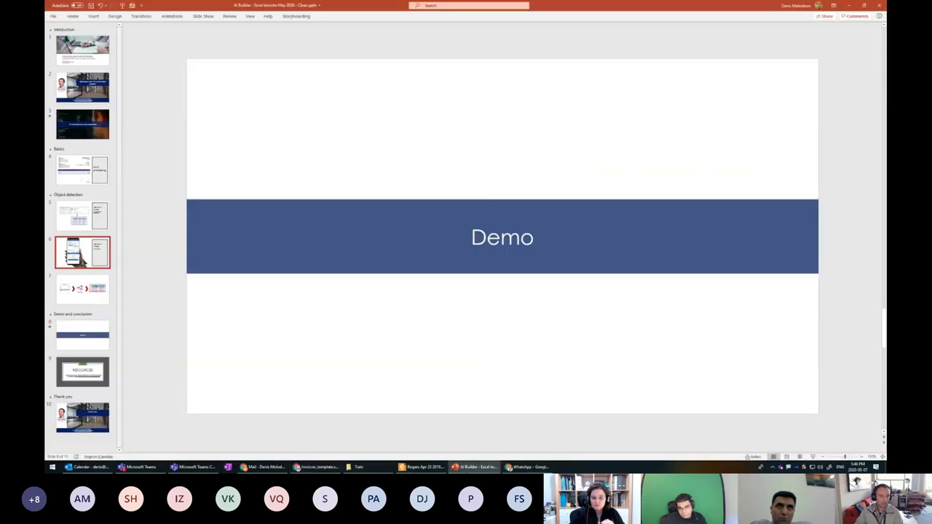
click(356, 95)
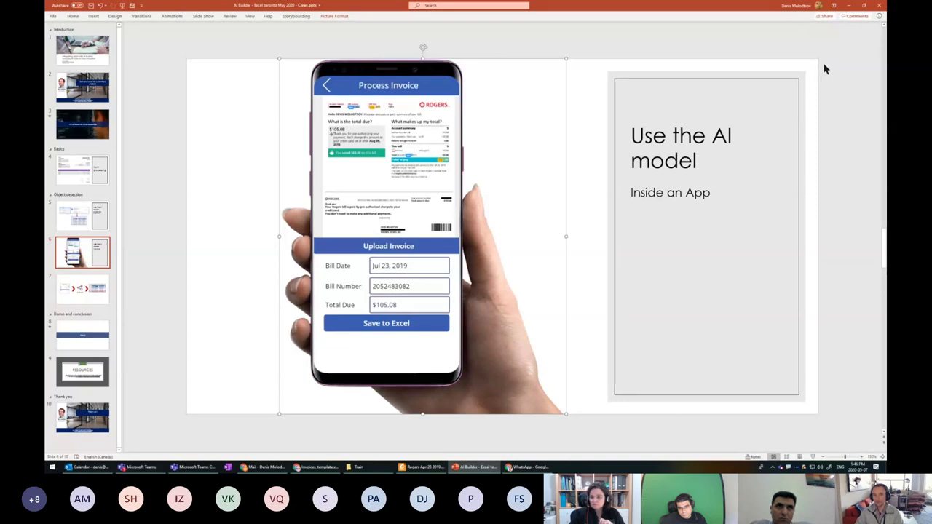
click(848, 5)
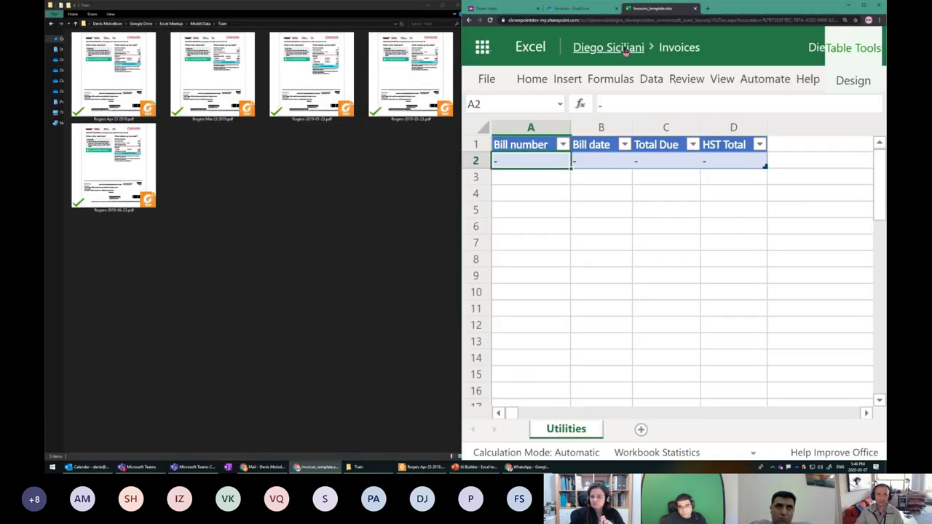
- Switch from the Excel Online workbook to the Power Apps home page tab
click(499, 11)
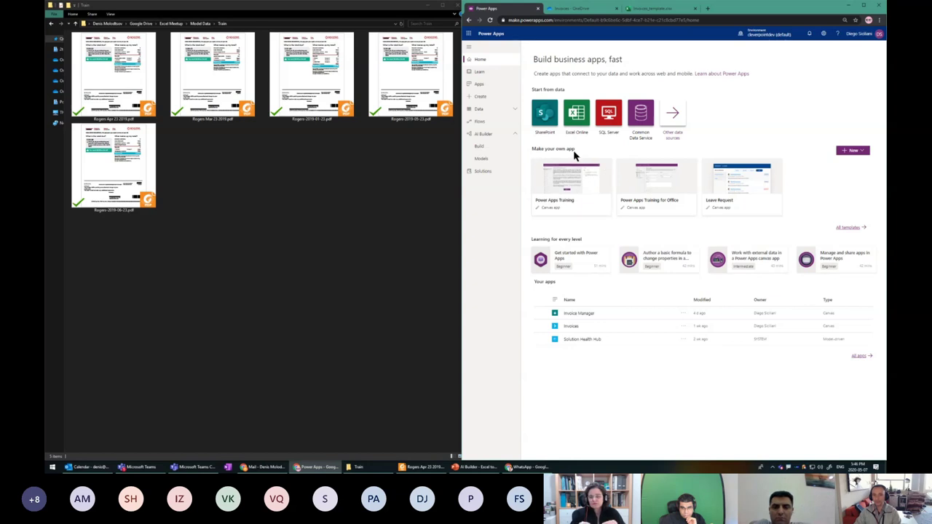
- Cycle through the Excel, OneDrive and Power Apps tabs, underline Excel Online, then return to OneDrive
click(653, 8)
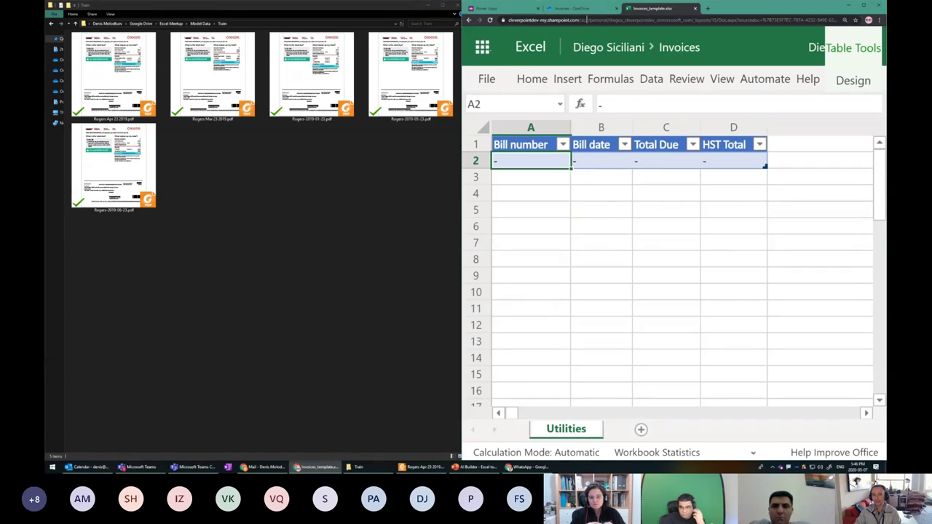
click(573, 9)
click(503, 7)
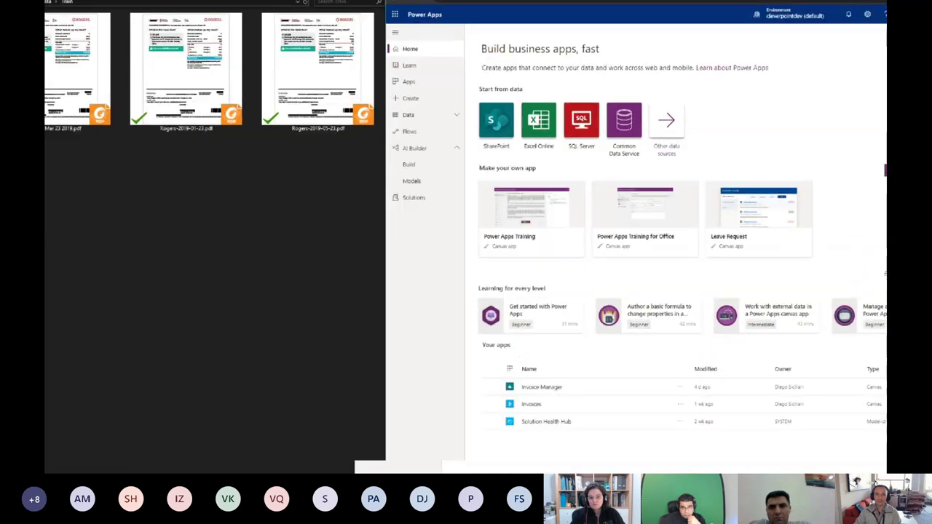
mouse_move(522, 207)
mouse_down()
mouse_move(575, 211)
mouse_move(530, 214)
mouse_up()
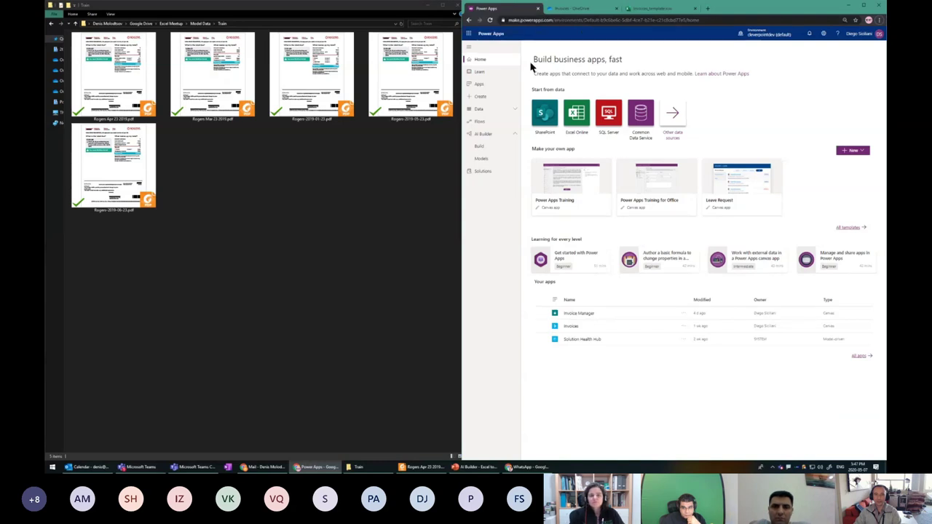
click(569, 10)
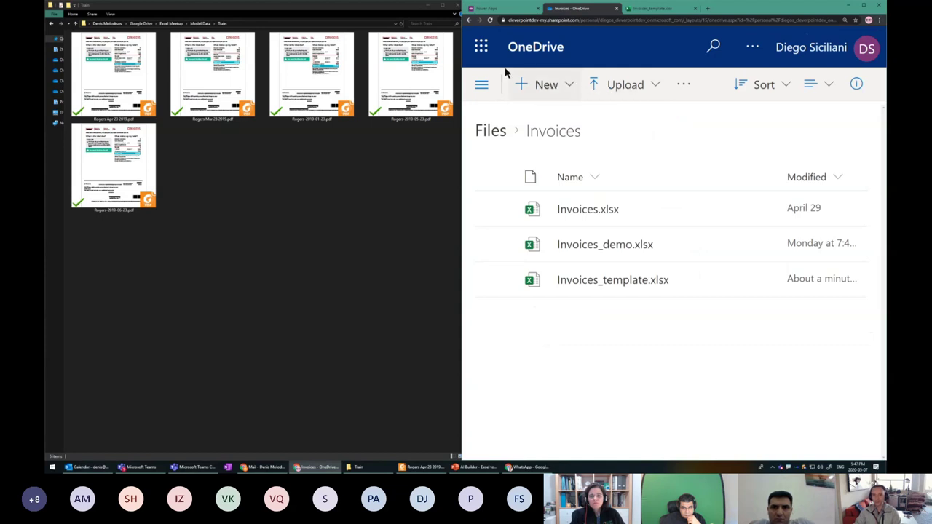
- Launch Power Apps from the Office 365 apps list and close the older duplicate Power Apps tab
click(491, 48)
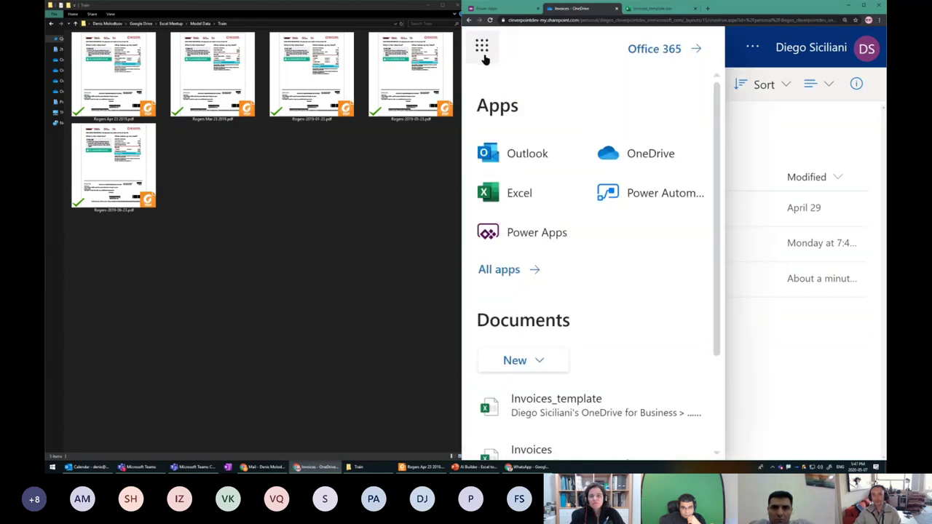
click(507, 234)
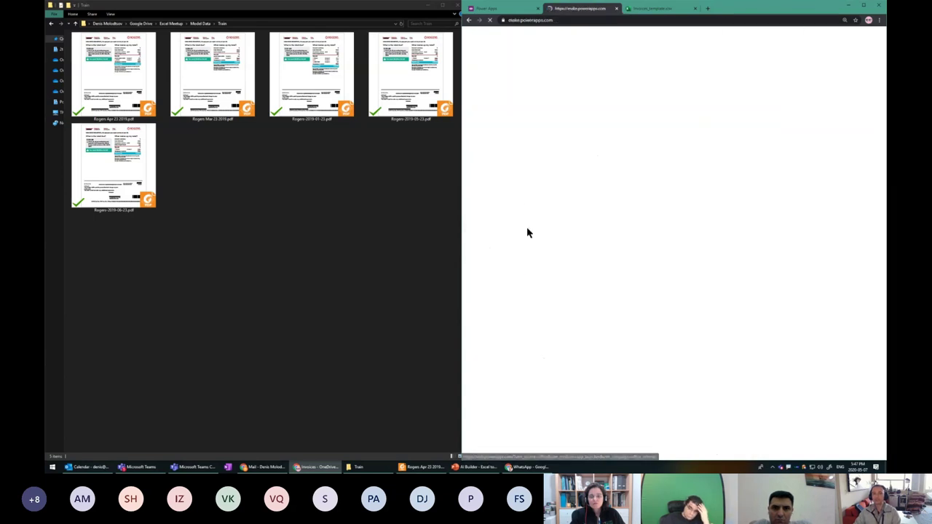
click(538, 8)
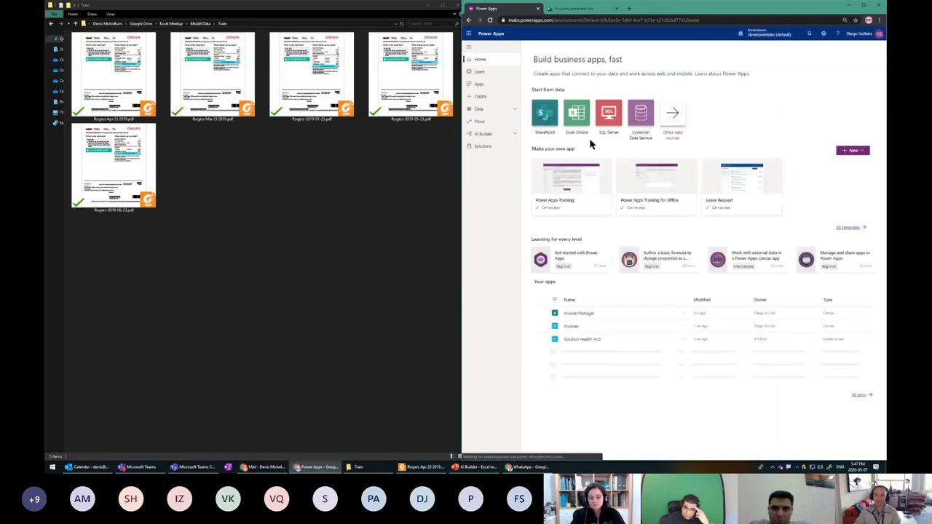
- Start a new app from Excel Online data and open the OneDrive Invoices folder in a new tab
click(575, 114)
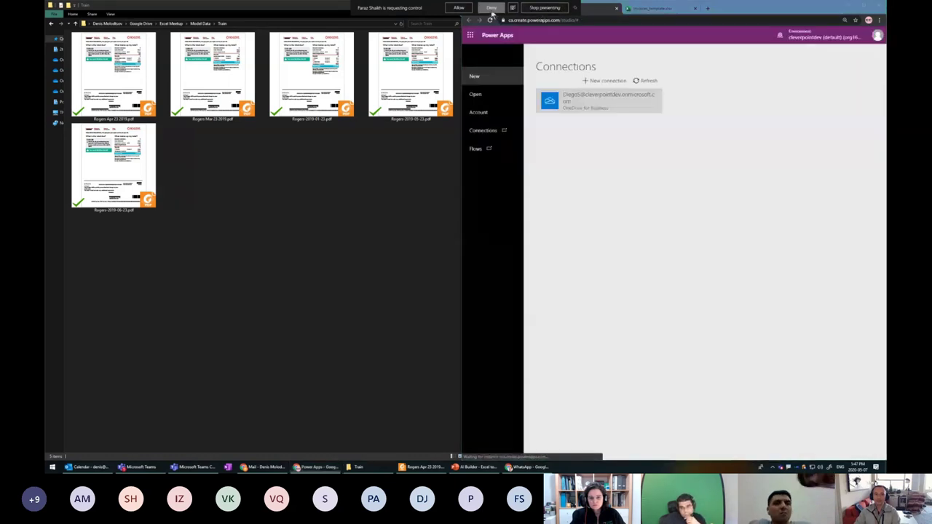
click(492, 8)
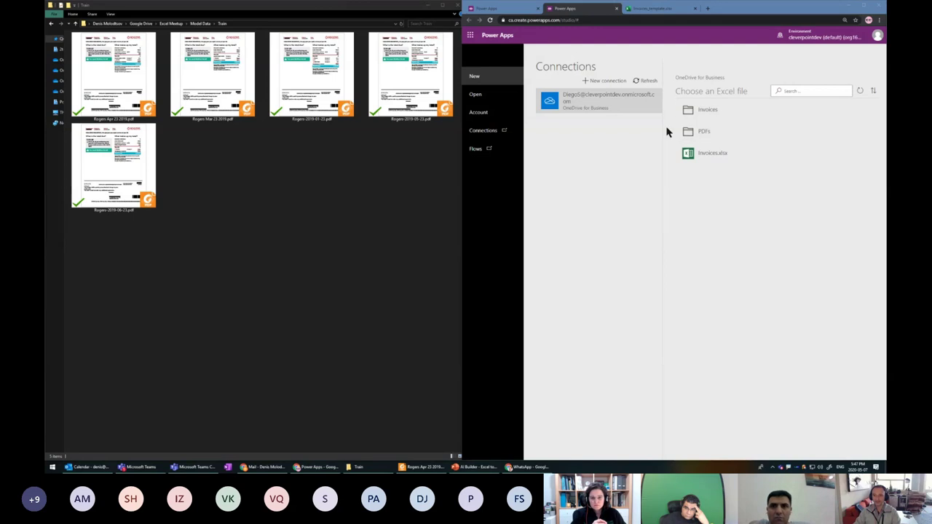
click(656, 10)
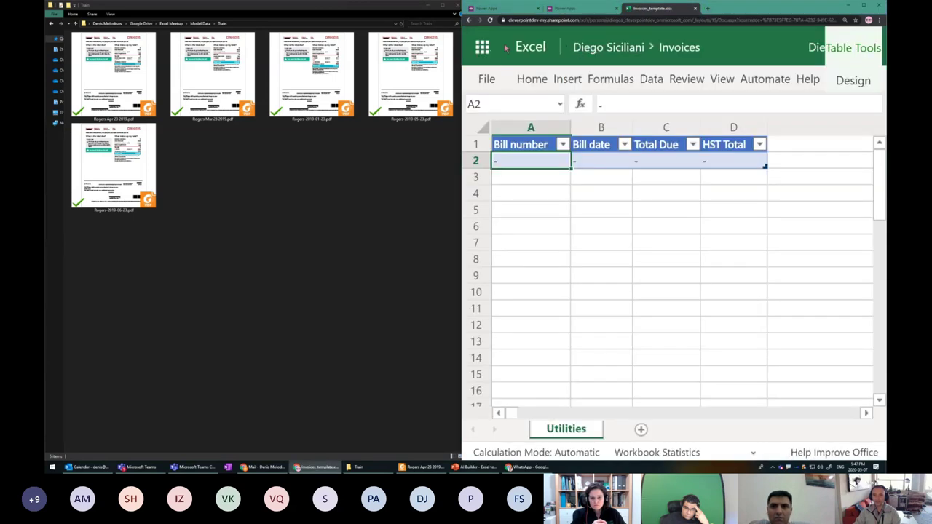
click(482, 47)
ctrl+click(612, 154)
click(736, 11)
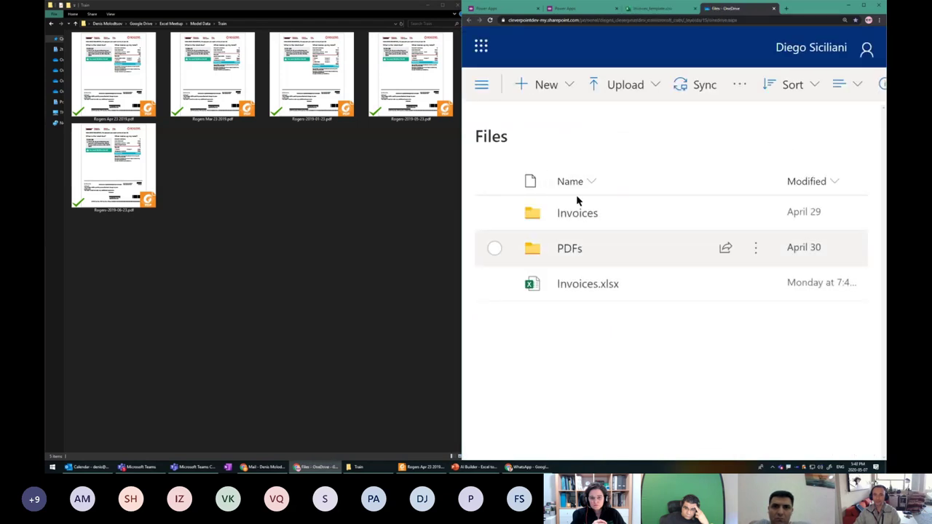
click(572, 215)
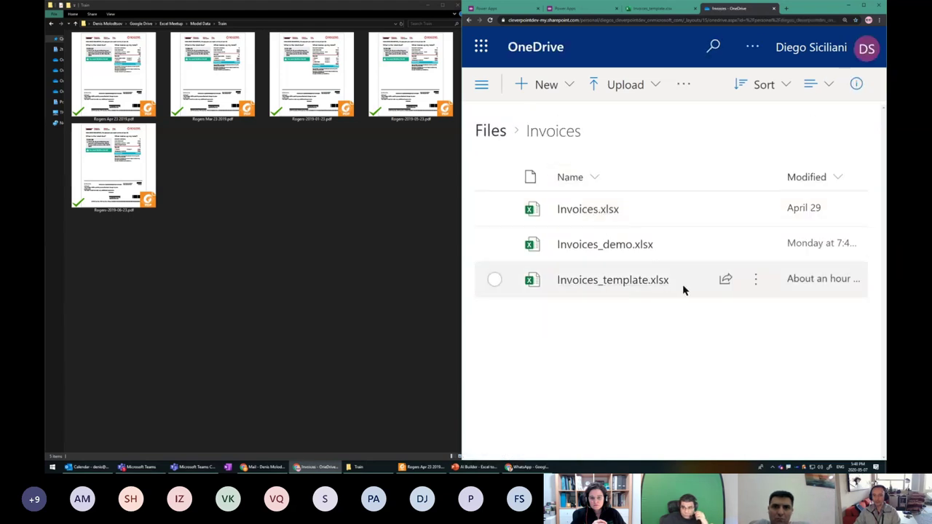
mouse_move(600, 284)
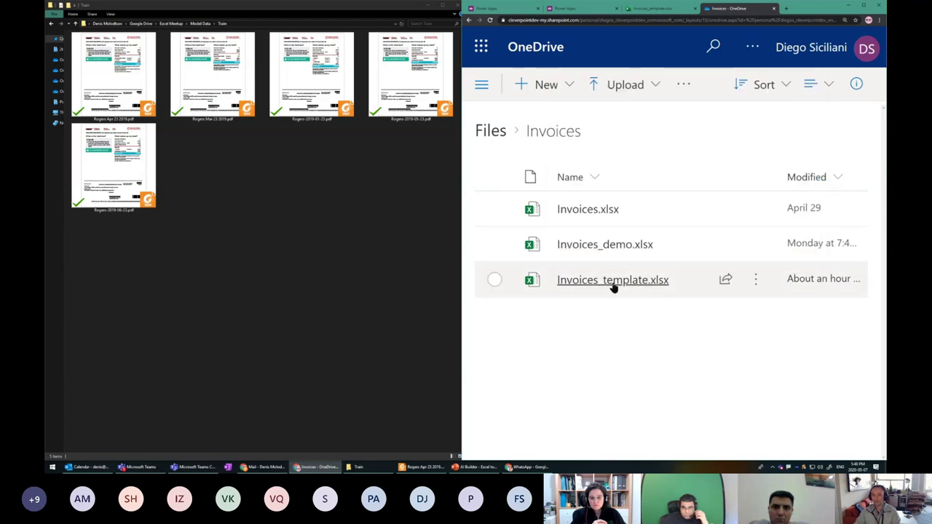
- Pick Invoices_template.xlsx from the Invoices folder and connect the app to InvoicesTable
click(568, 10)
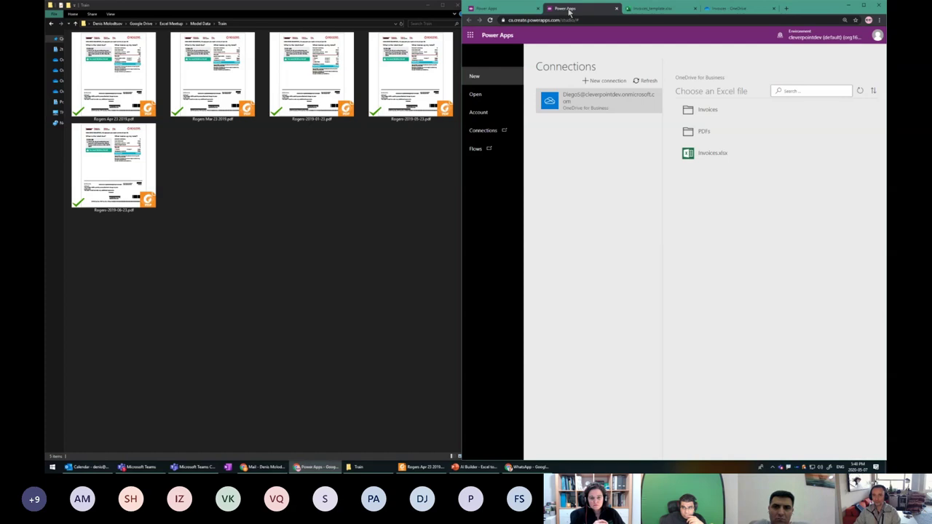
click(699, 113)
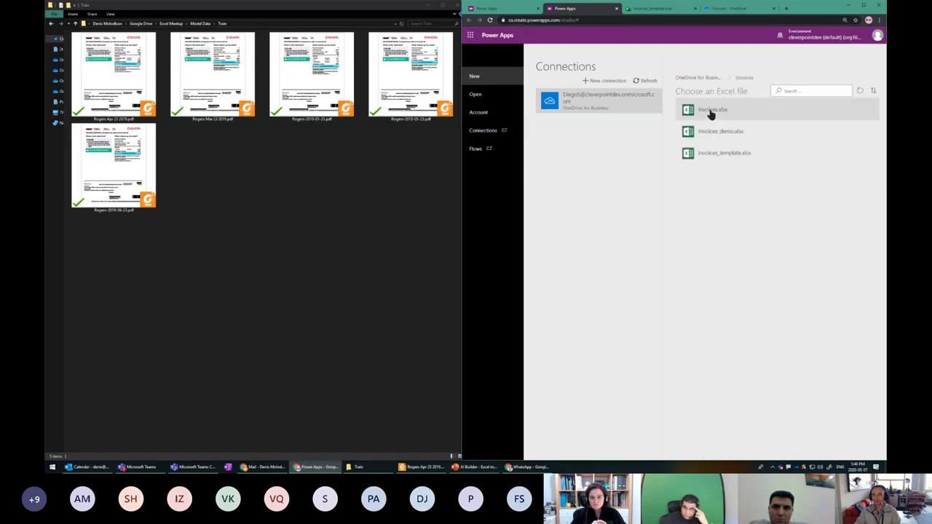
click(713, 159)
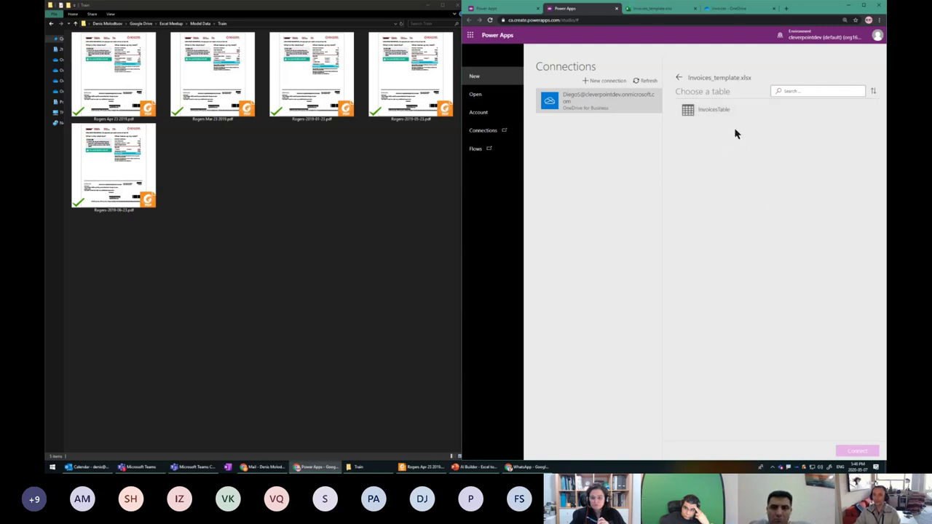
click(704, 112)
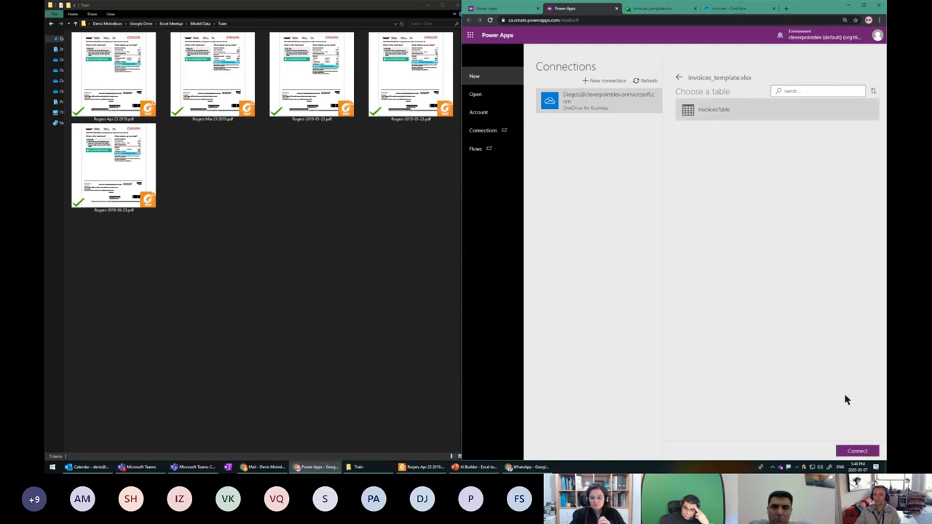
click(864, 453)
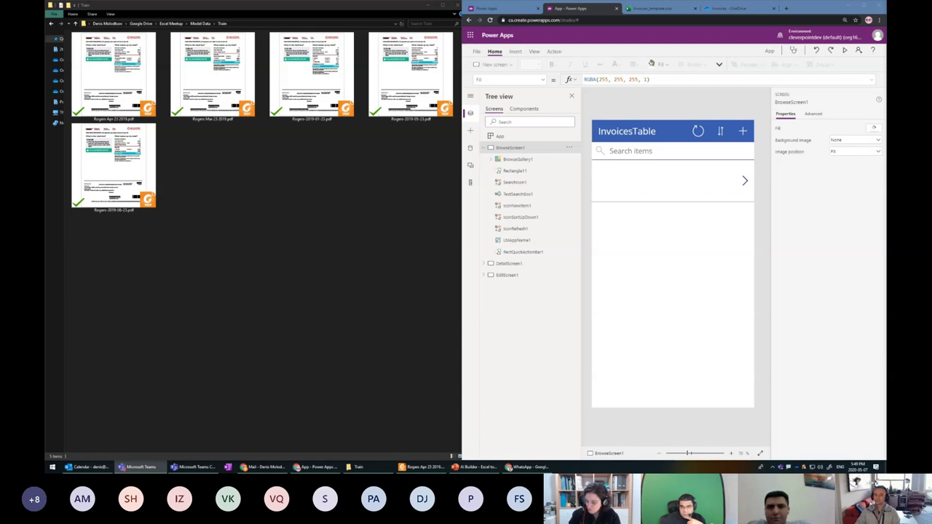
- Collapse BrowseScreen1 in the Tree view once the app generates, then switch to the Power Apps home tab
click(483, 147)
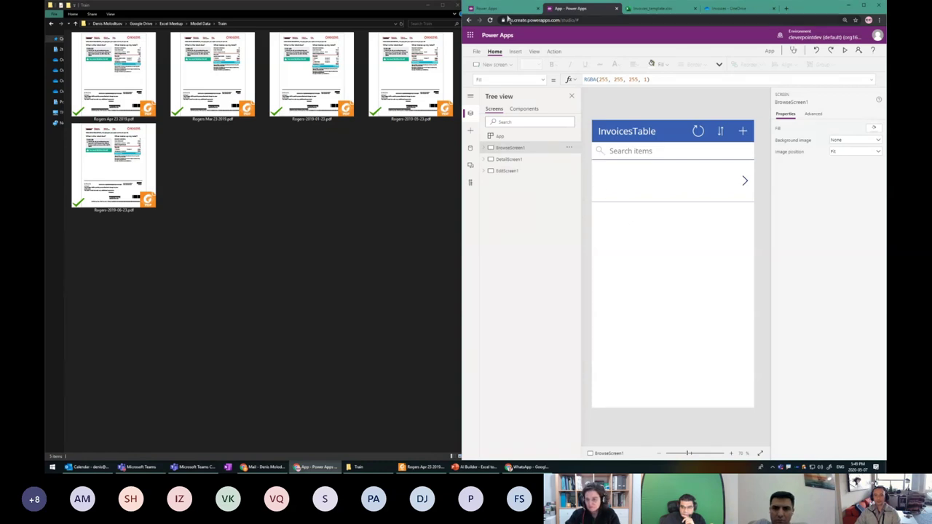
click(507, 10)
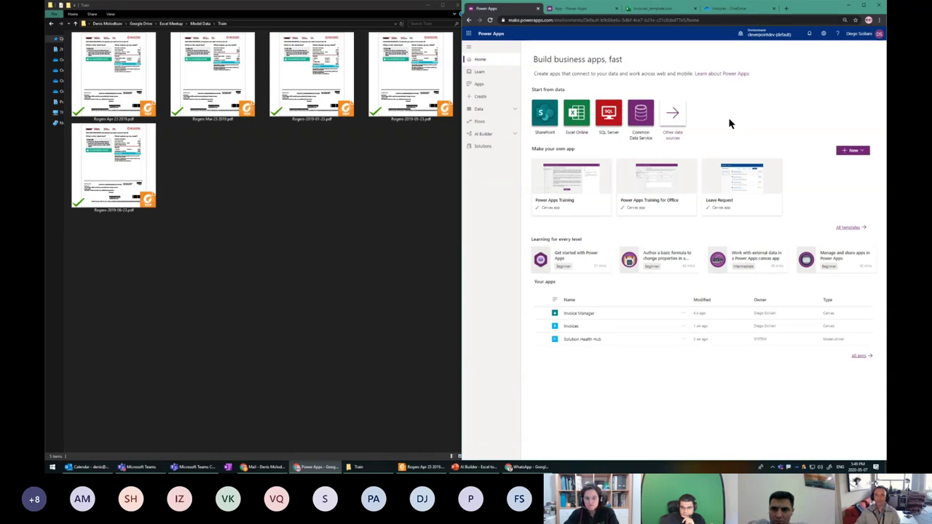
- Expand AI Builder in the left navigation to show Build and Models, then return to the InvoicesTable editor
drag(521, 37, 477, 38)
click(560, 44)
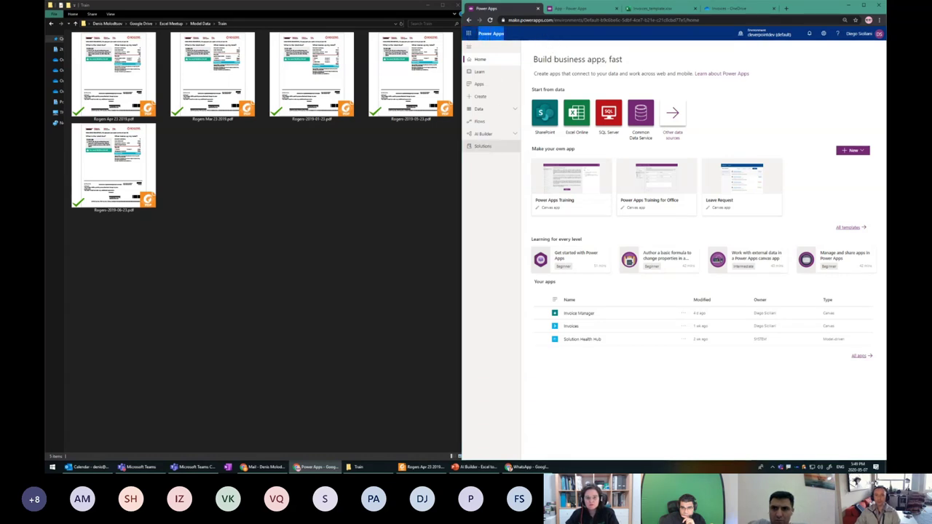
drag(461, 143, 520, 125)
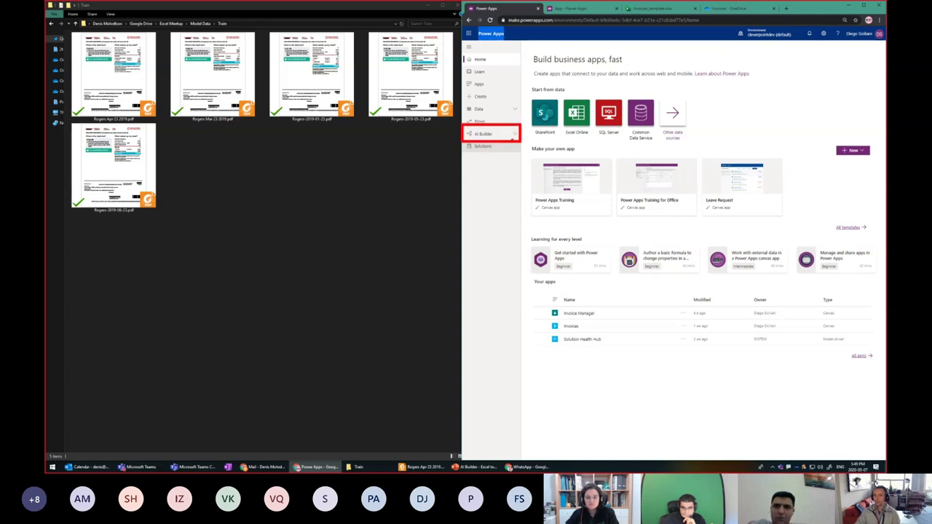
click(512, 137)
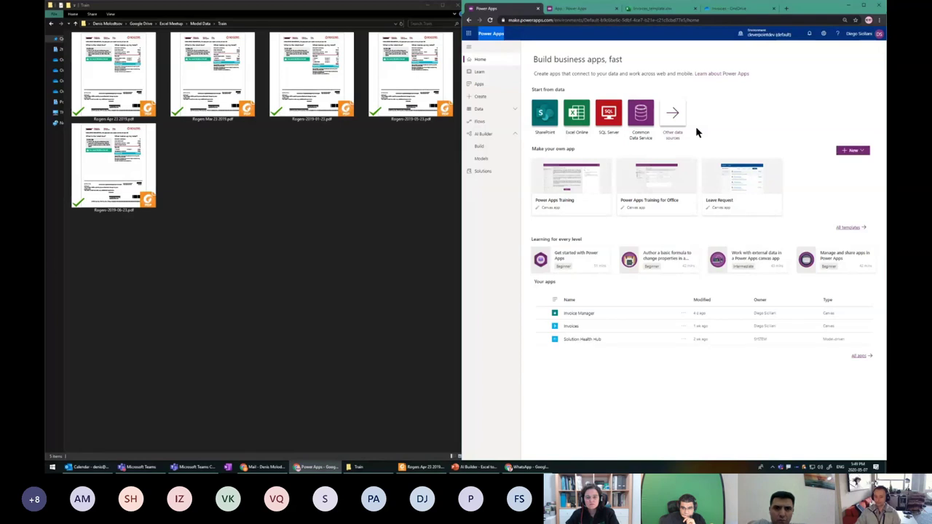
drag(461, 126, 522, 167)
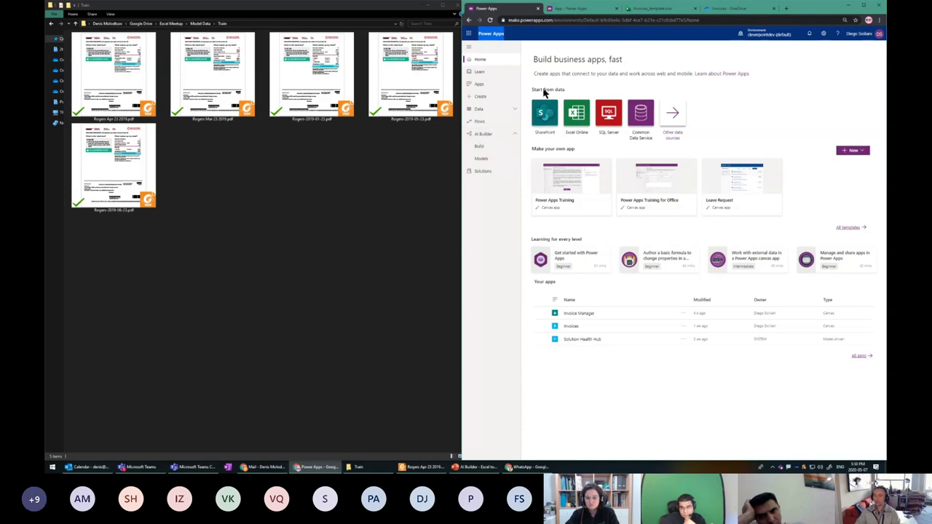
click(572, 10)
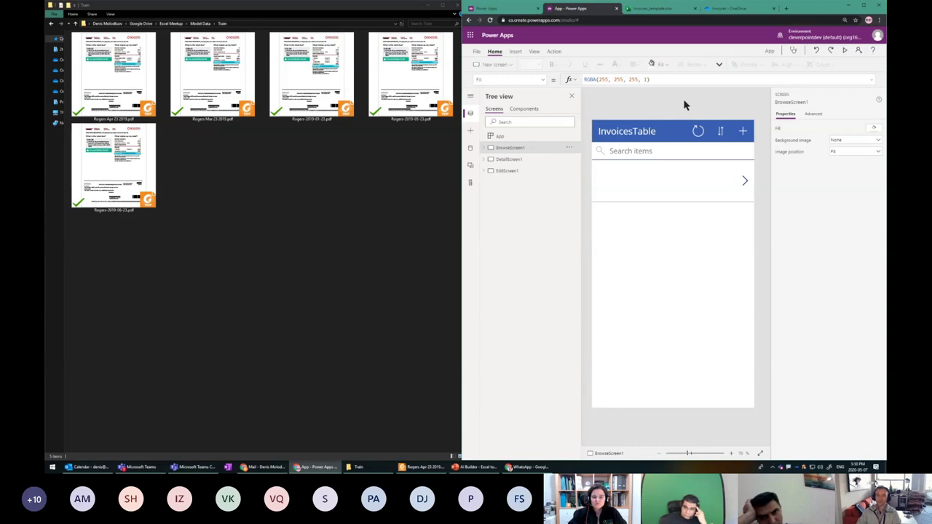
- Preview the InvoicesTable app and open the Rogers Apr 23 2019 invoice PDF
key(F5)
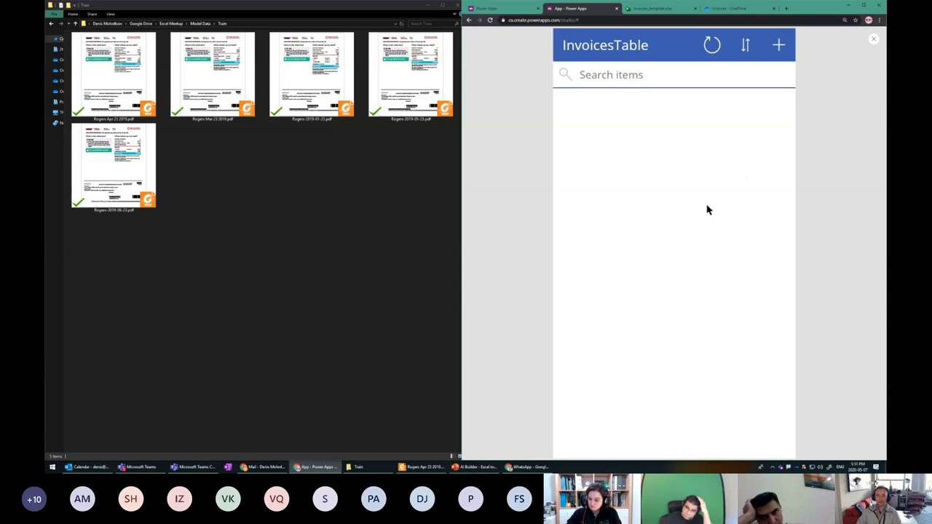
key(ctrl+Tab)
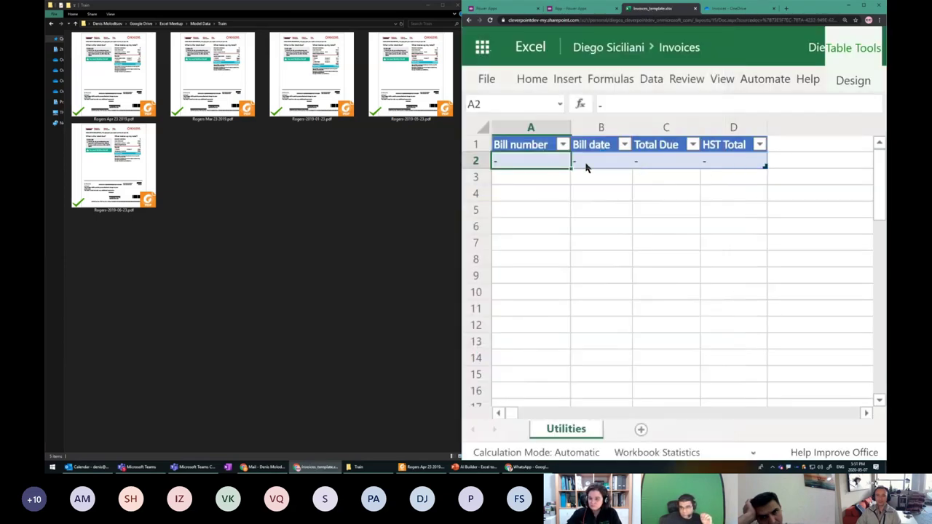
double_click(131, 95)
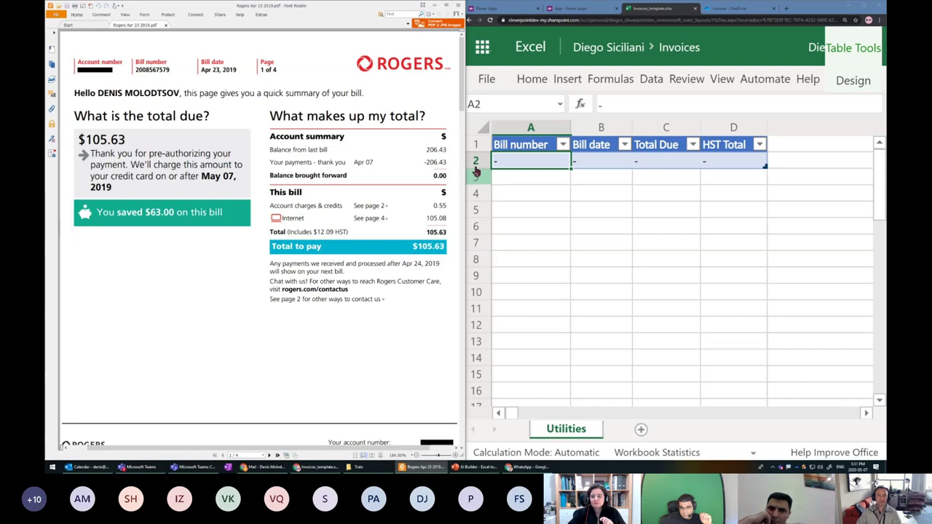
drag(519, 181, 707, 182)
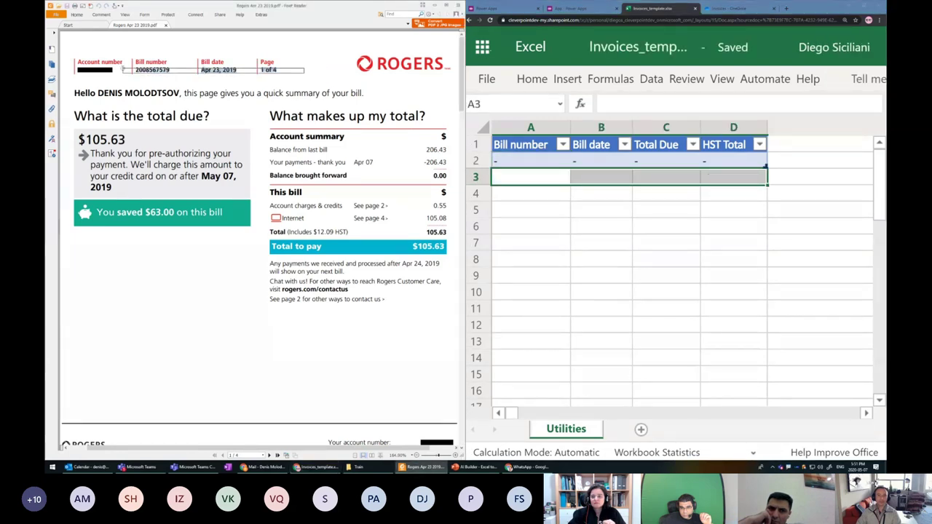
- Close the Invoices_template.xlsx workbook and start a new record in the running app
click(658, 18)
key(ctrl+w)
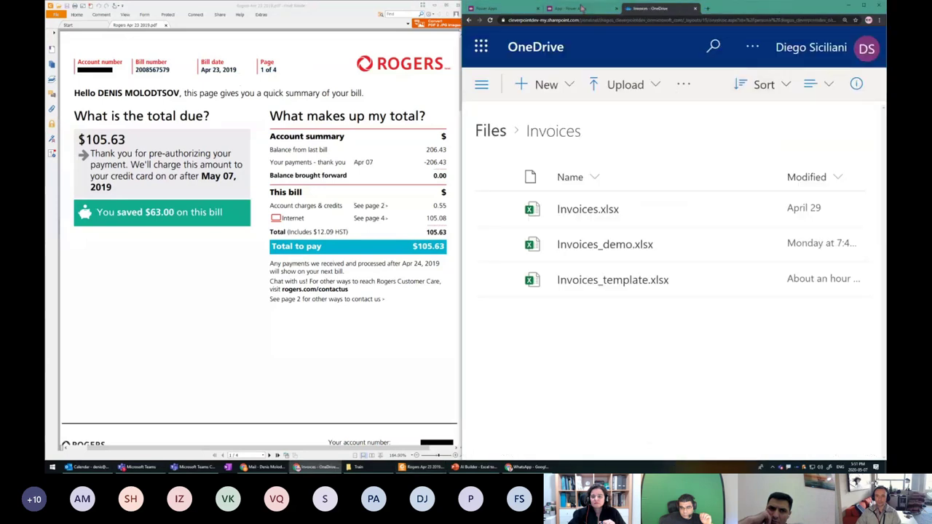
click(579, 8)
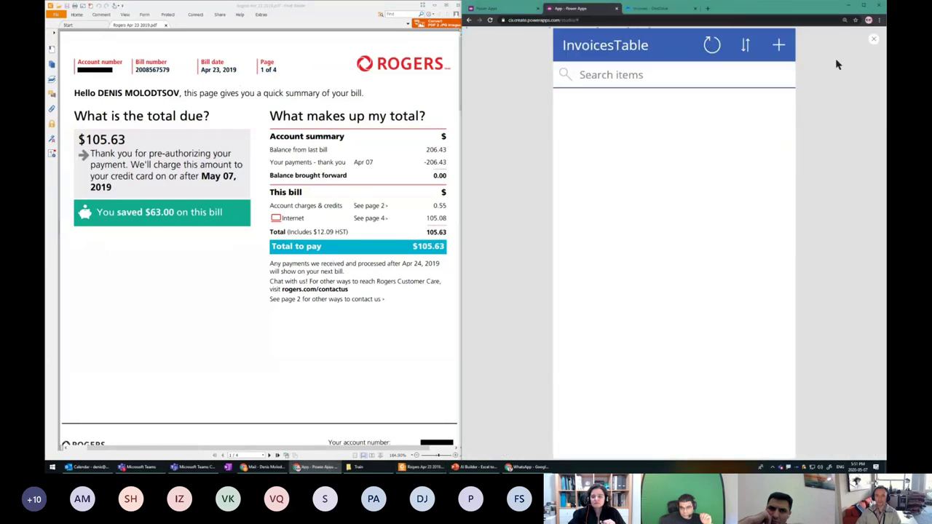
click(768, 64)
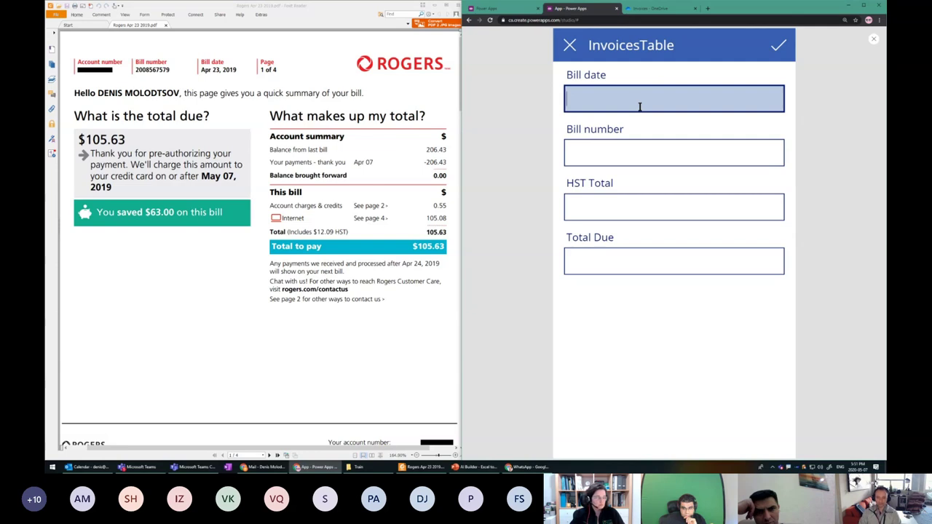
- Enter Bill date 1111111, Bill number 222222222 and HST Total 33333333, then save the record
text(1111111)
click(613, 149)
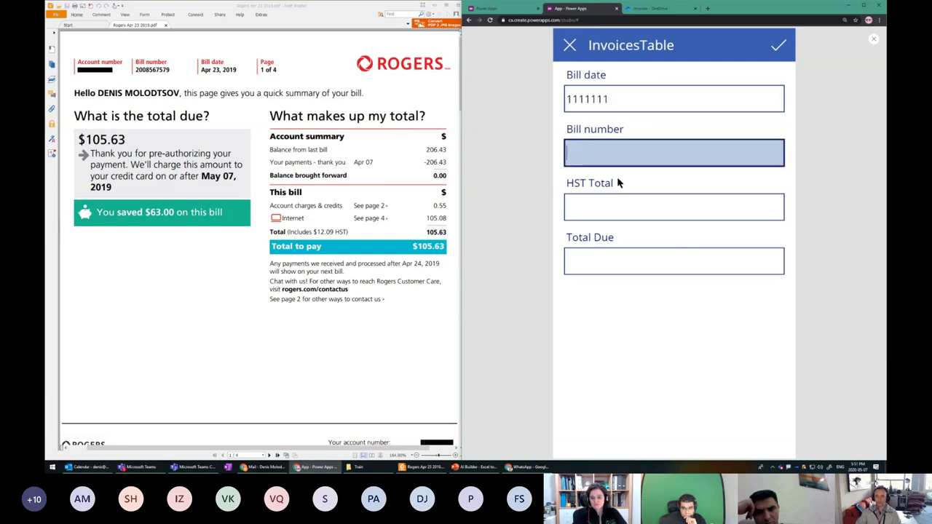
text(222222222)
click(617, 208)
text(33333333)
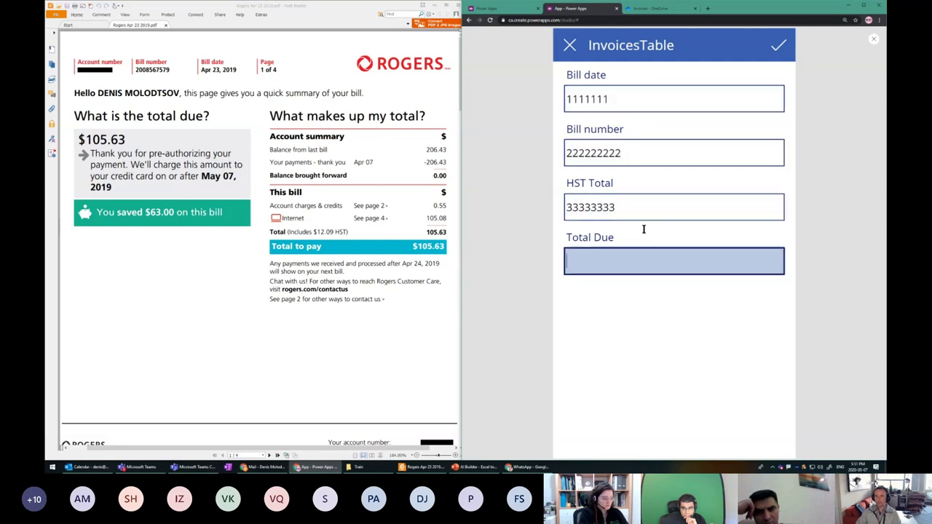
click(778, 46)
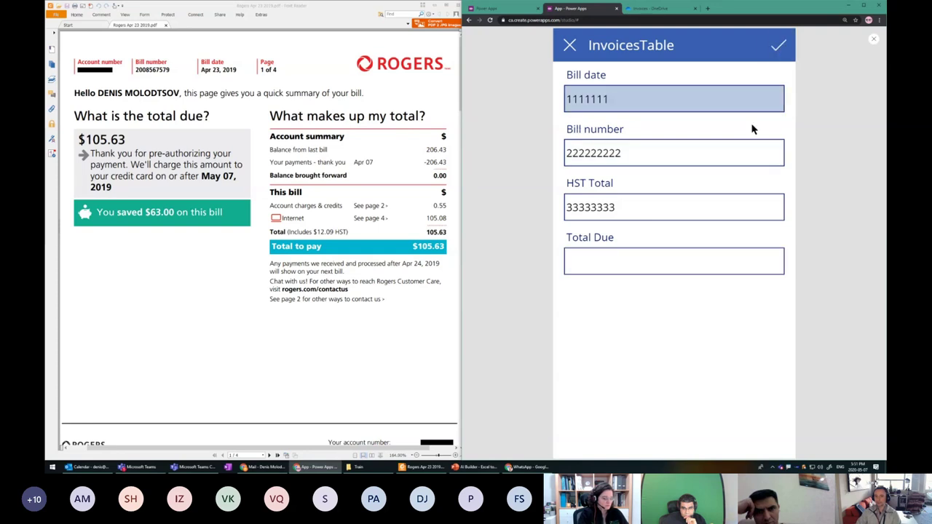
click(643, 10)
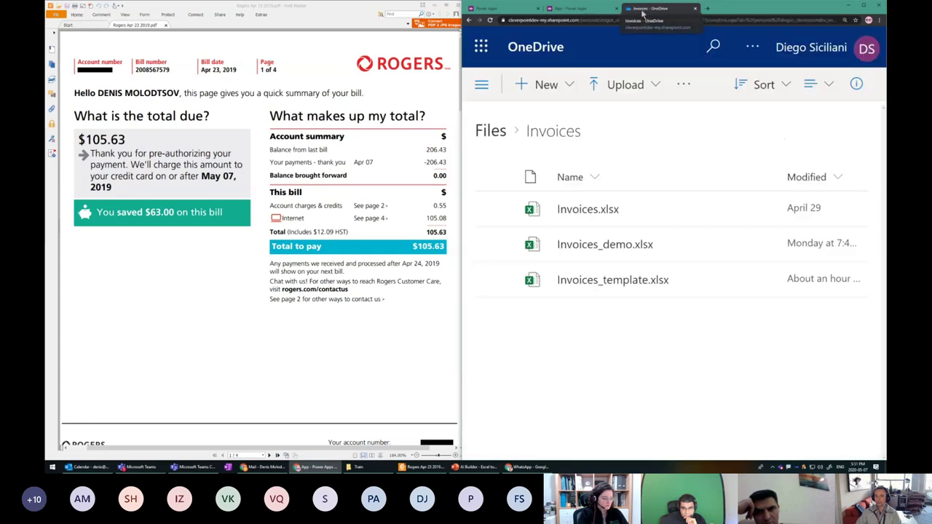
- Open Invoices_template.xlsx and inspect the new row and its __PowerAppsId__ column values
click(630, 284)
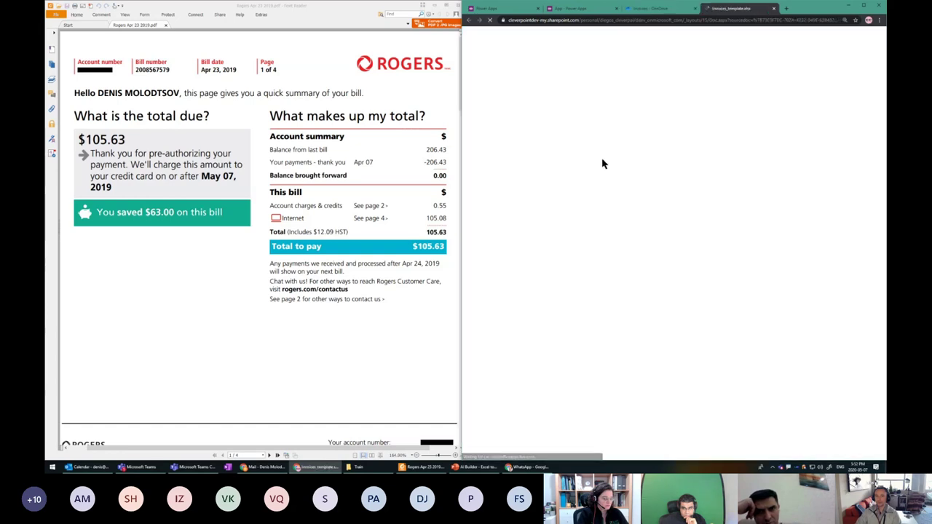
click(553, 177)
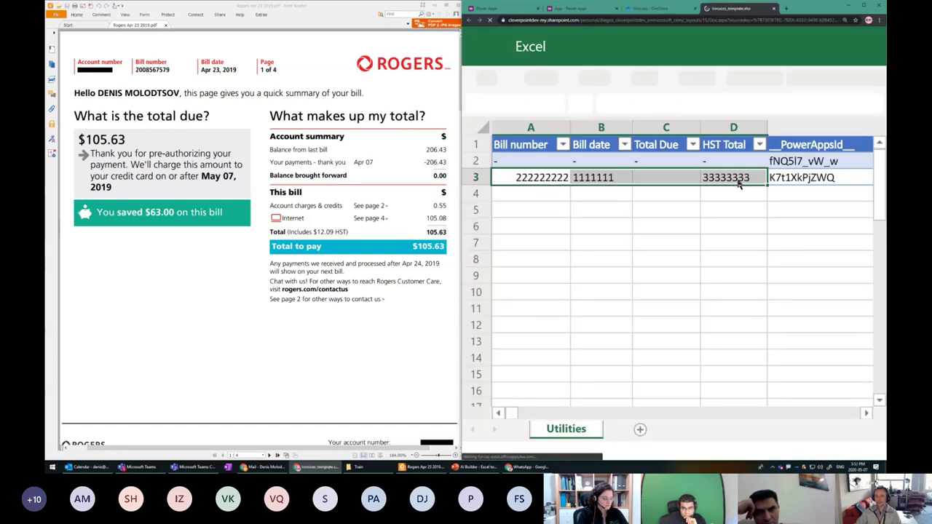
click(806, 193)
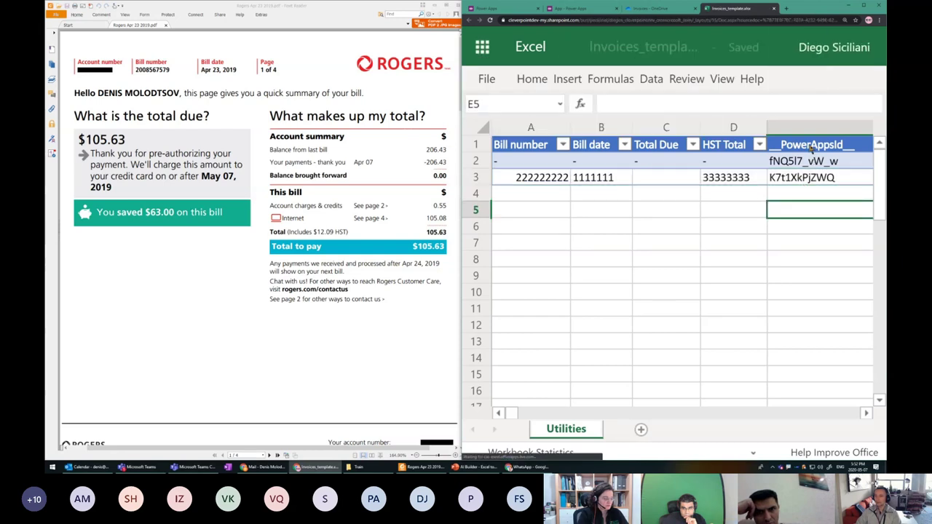
drag(808, 145, 812, 185)
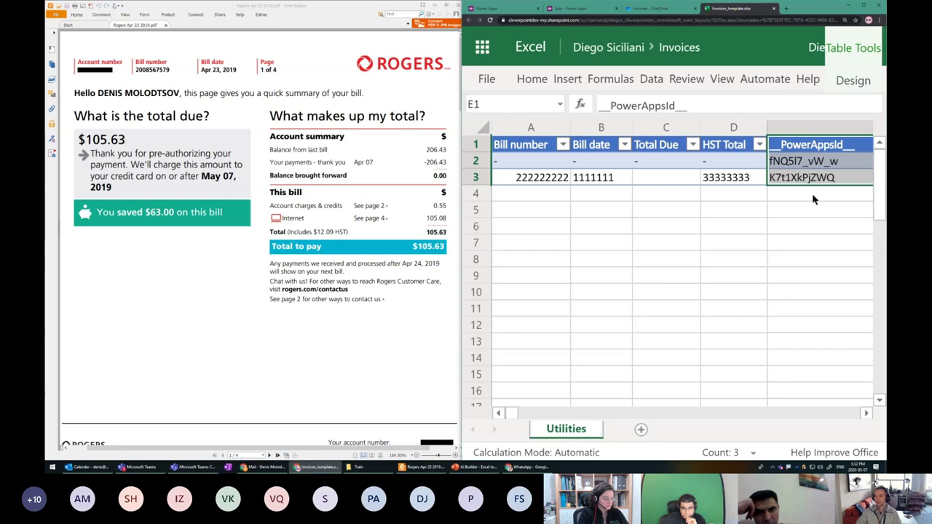
click(812, 195)
drag(808, 145, 807, 179)
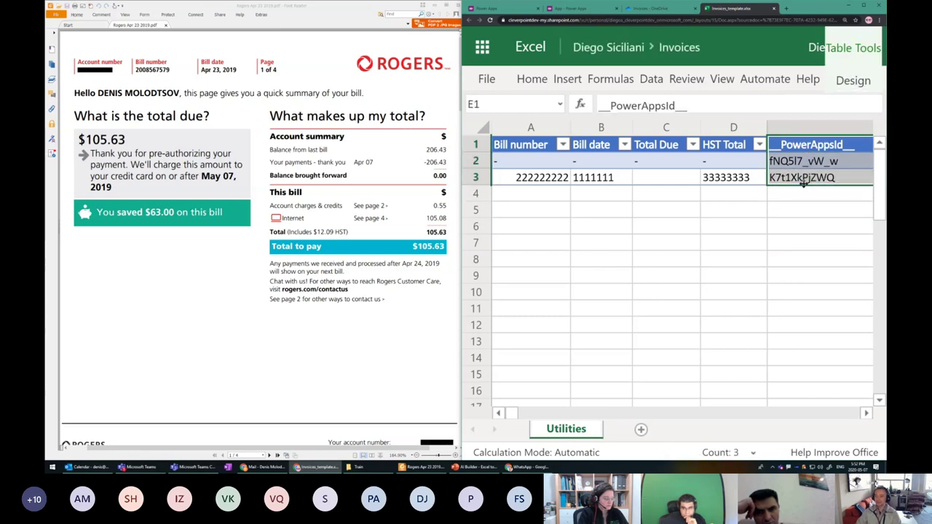
- Check the invoice row values, generated ids and HST Total 33333333, then close the workbook
drag(542, 178, 705, 184)
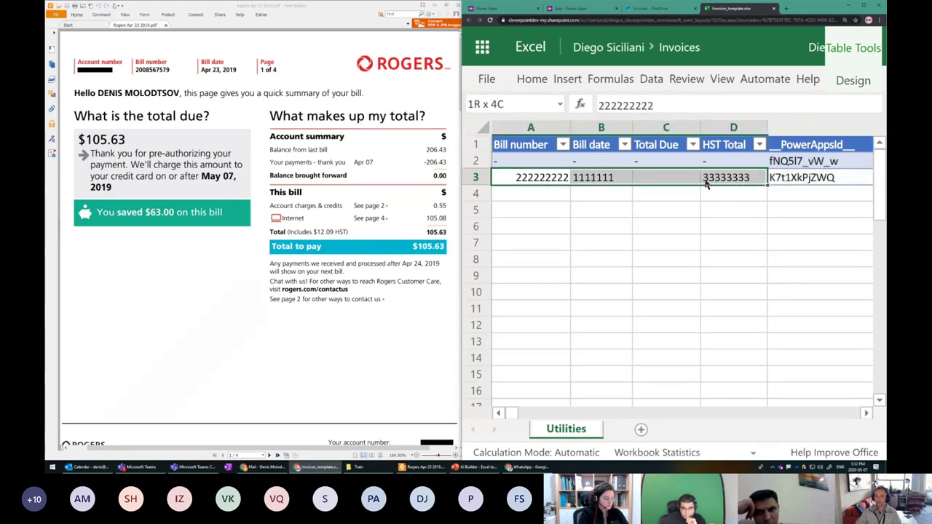
drag(541, 195, 720, 193)
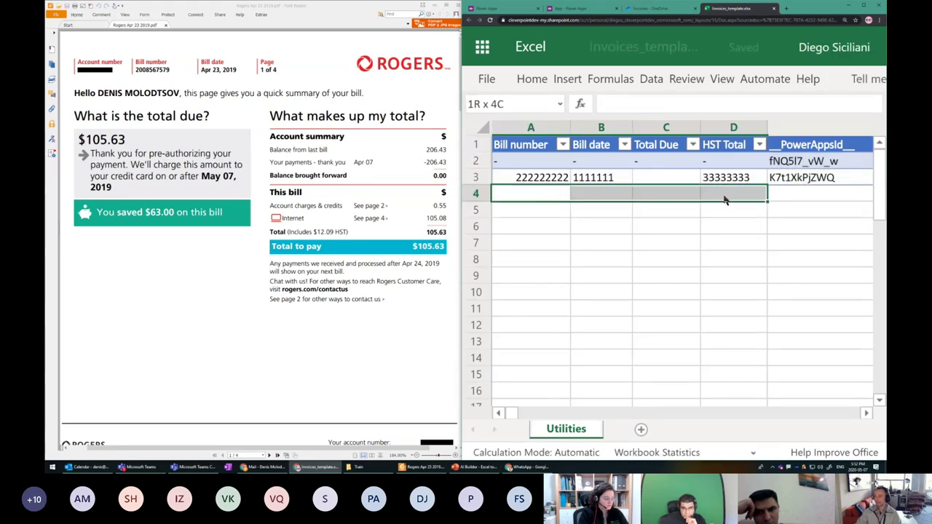
click(808, 176)
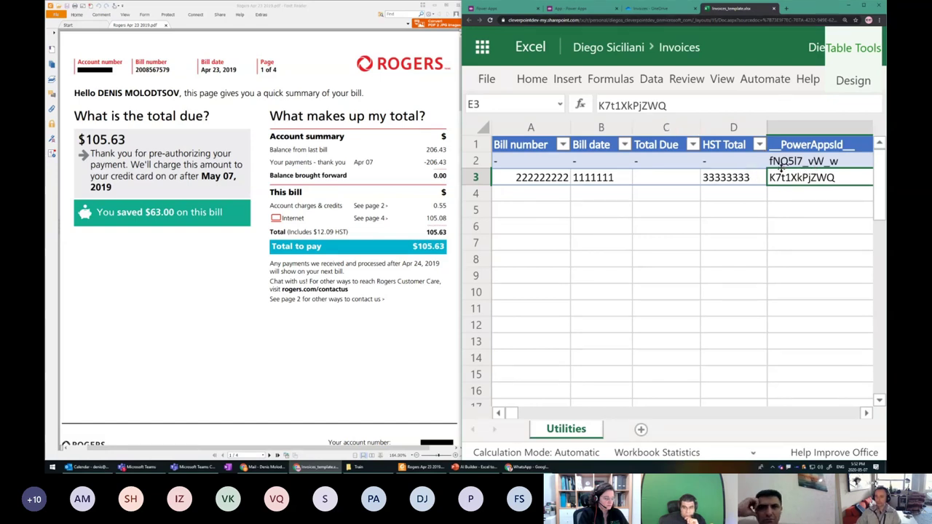
drag(781, 163, 790, 176)
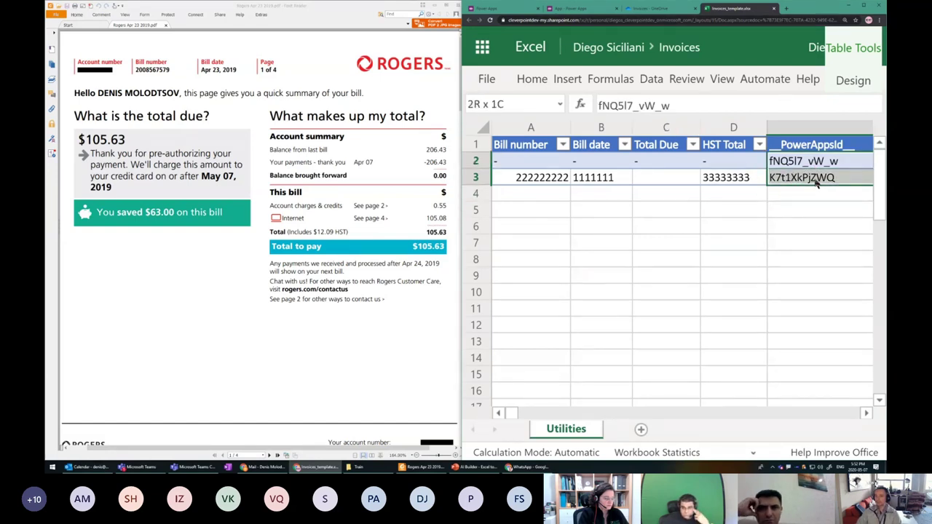
click(816, 188)
click(800, 129)
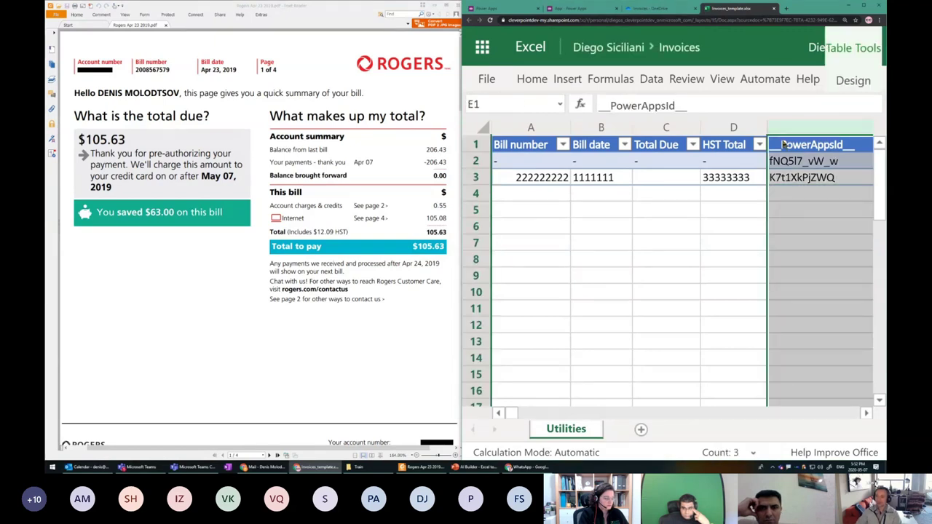
click(723, 176)
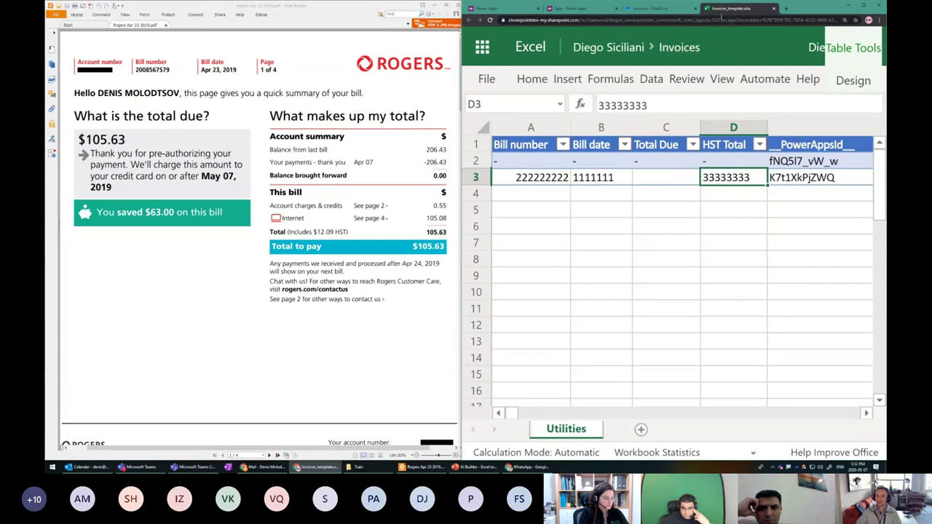
click(772, 8)
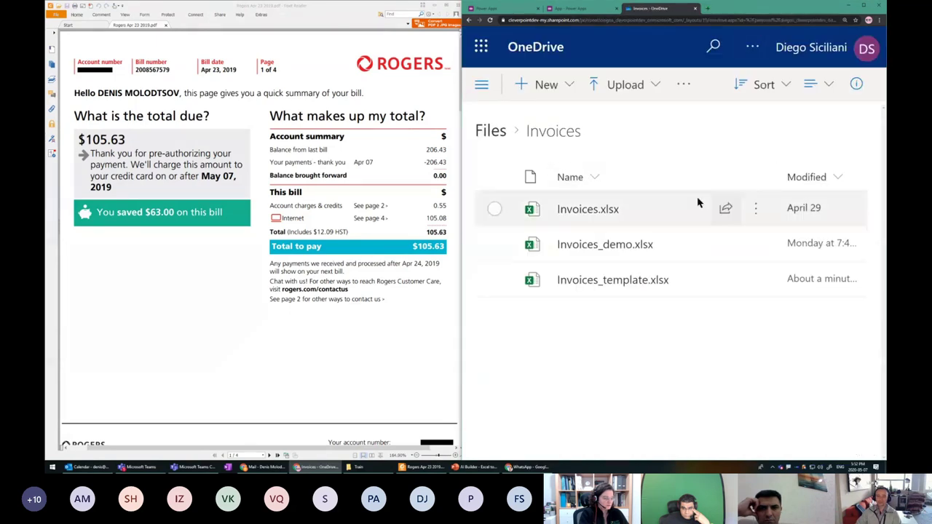
click(584, 10)
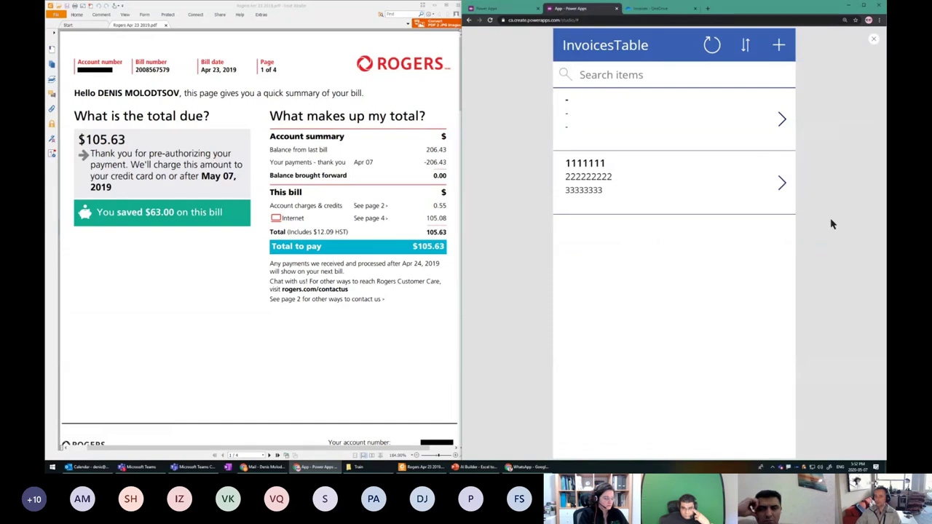
- Open the 1111111 invoice's details, return to the list, and bring up the PowerPoint deck
click(753, 194)
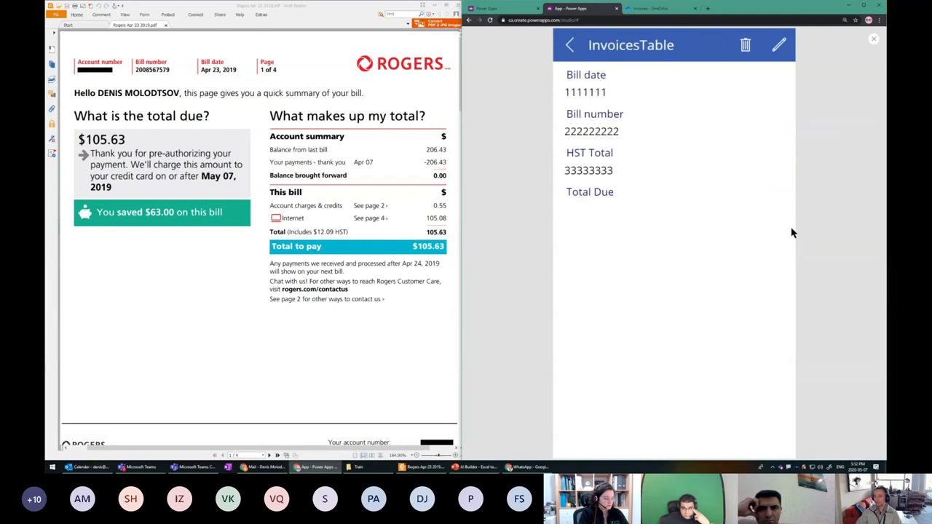
click(572, 47)
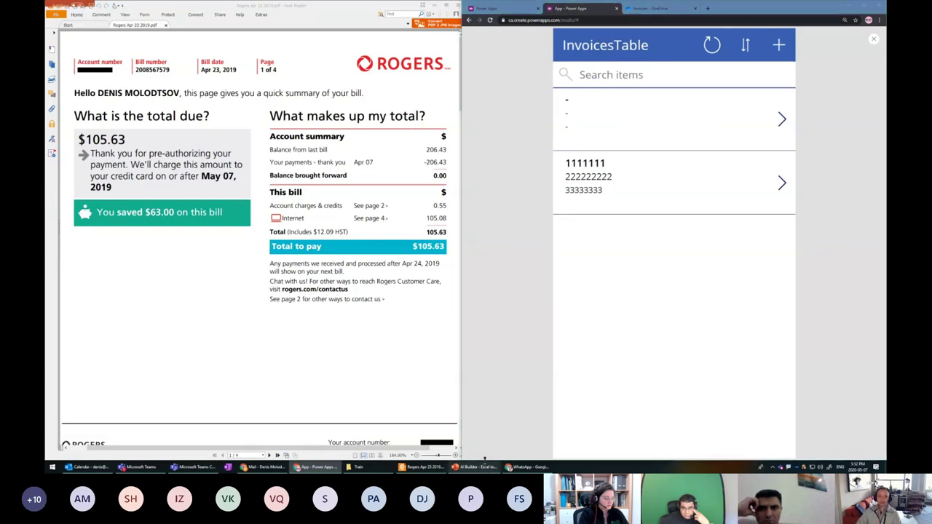
click(475, 467)
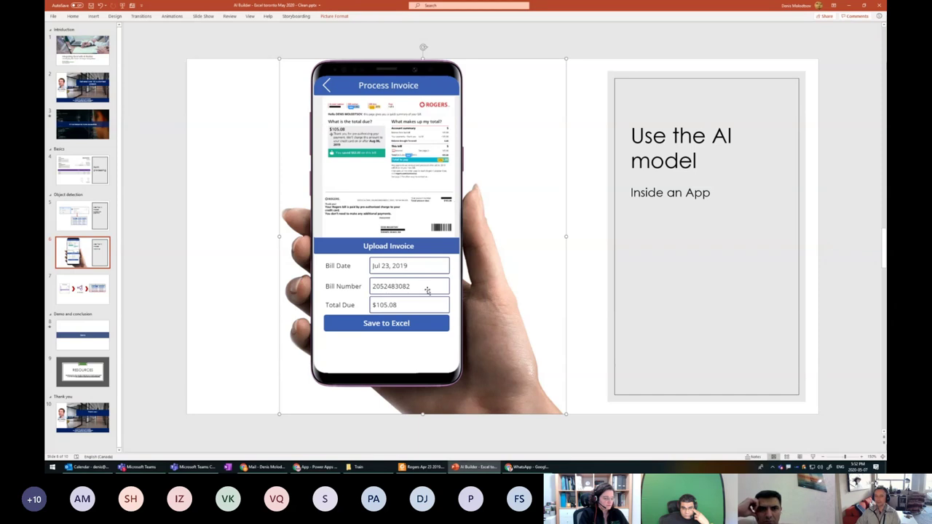
- Bring the Power Apps window forward and exit preview back to the Studio editor
key(alt+Tab)
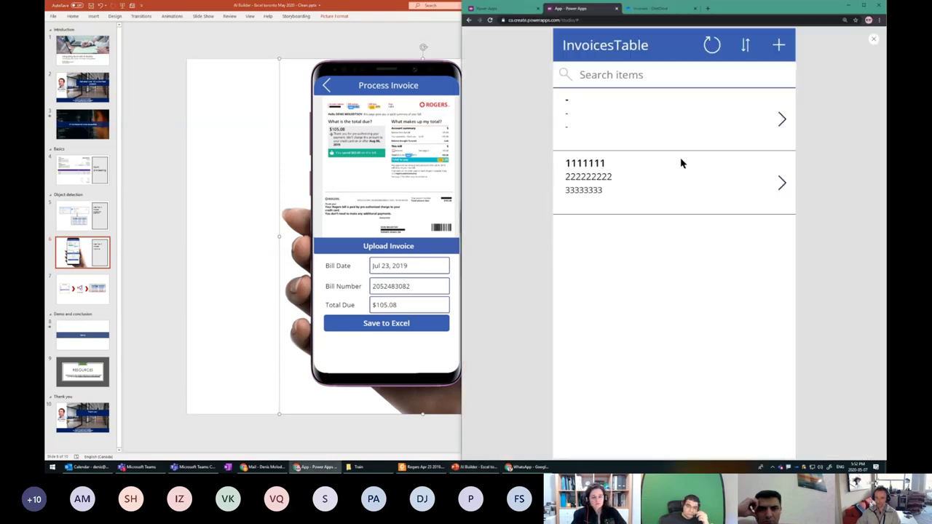
click(874, 38)
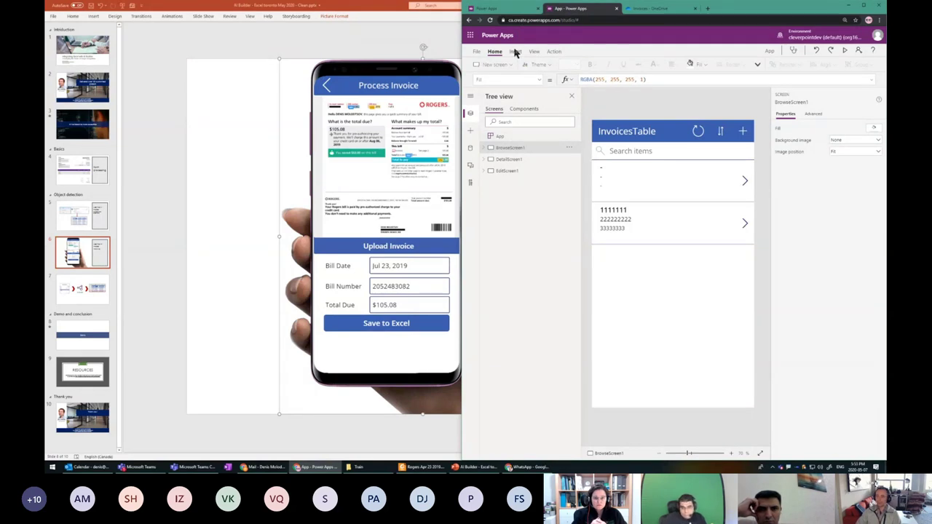
- Cycle through DetailScreen1, EditScreen1 and BrowseScreen1 on the canvas, ending on the browse screen
click(508, 160)
click(507, 172)
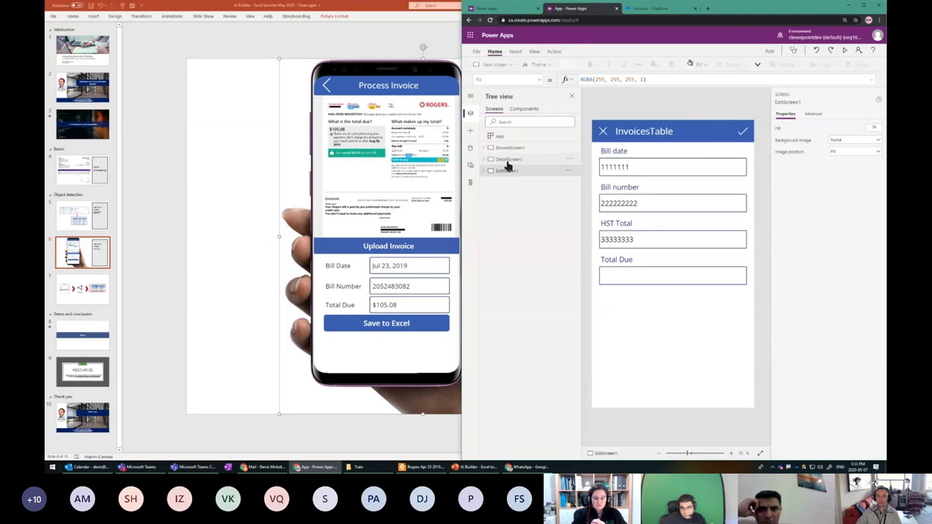
click(508, 148)
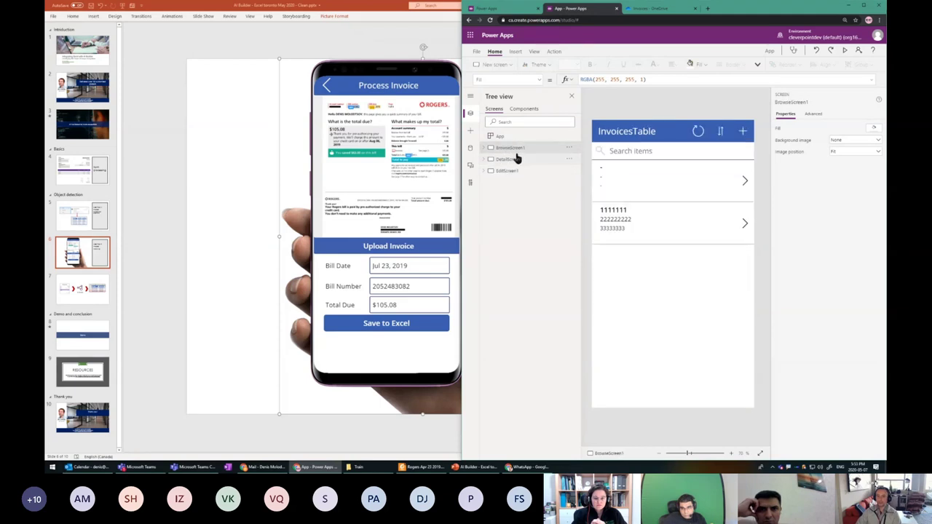
click(513, 162)
click(510, 173)
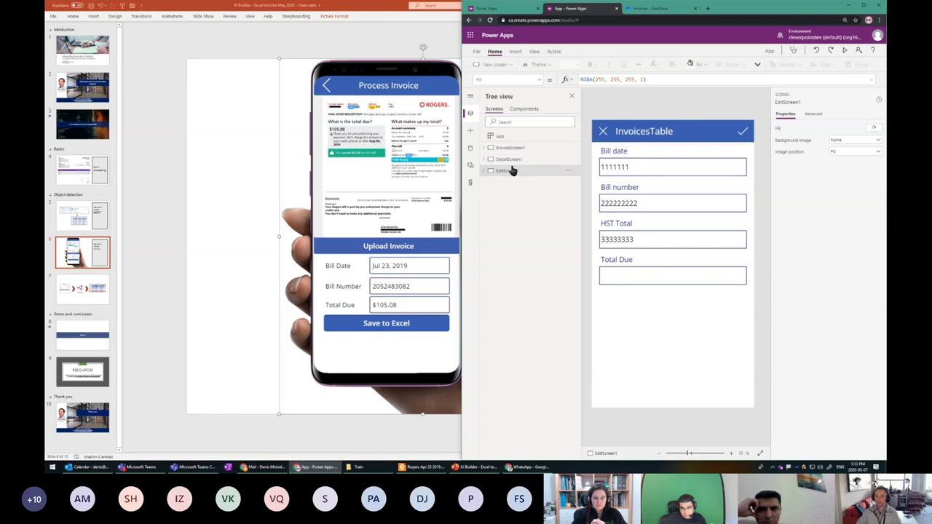
click(508, 149)
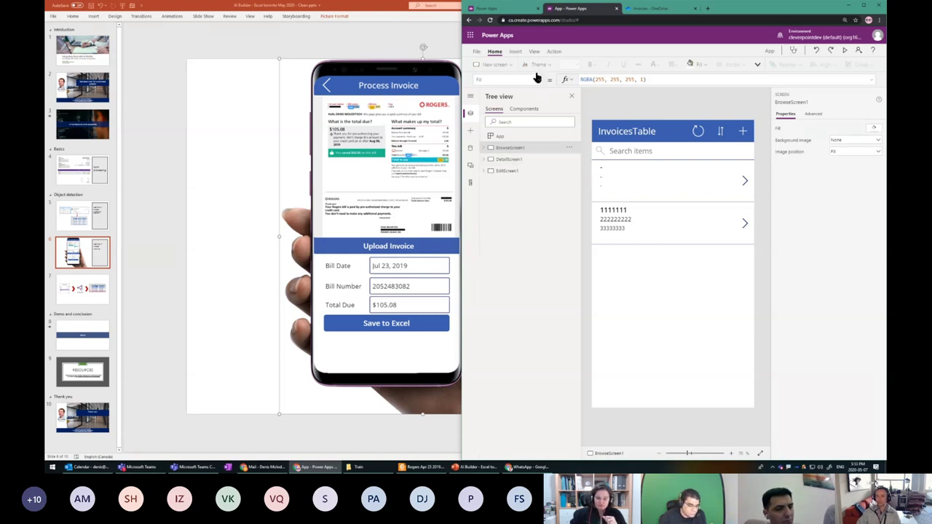
- Look at the New screen templates without adding one, then maximize the browser window
click(516, 52)
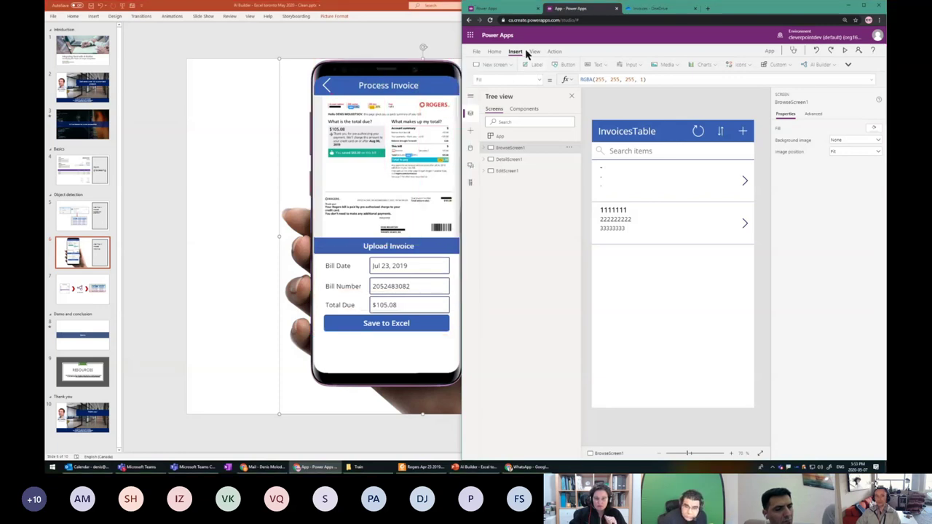
click(510, 67)
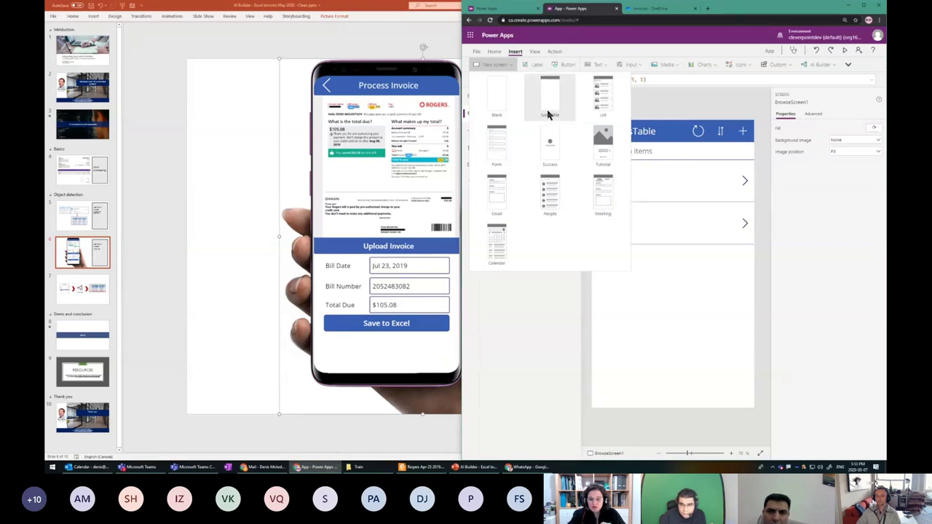
click(710, 112)
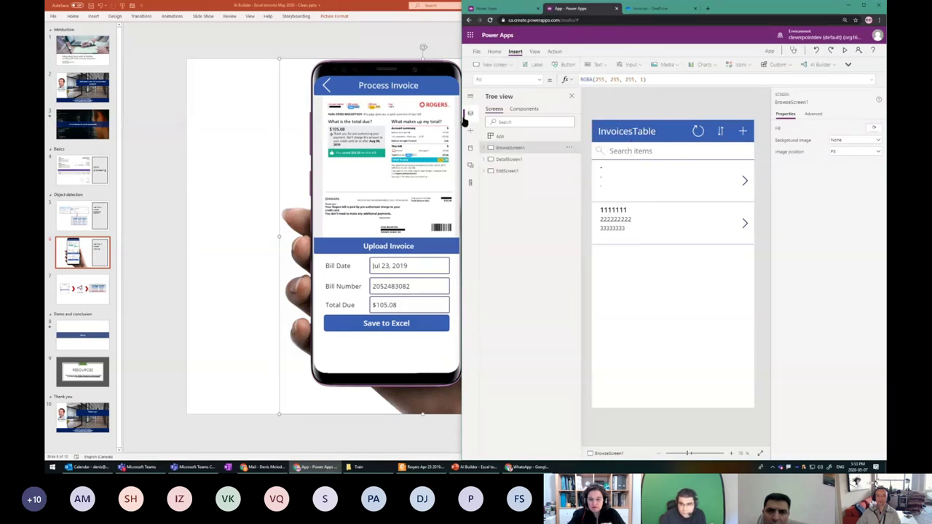
click(863, 6)
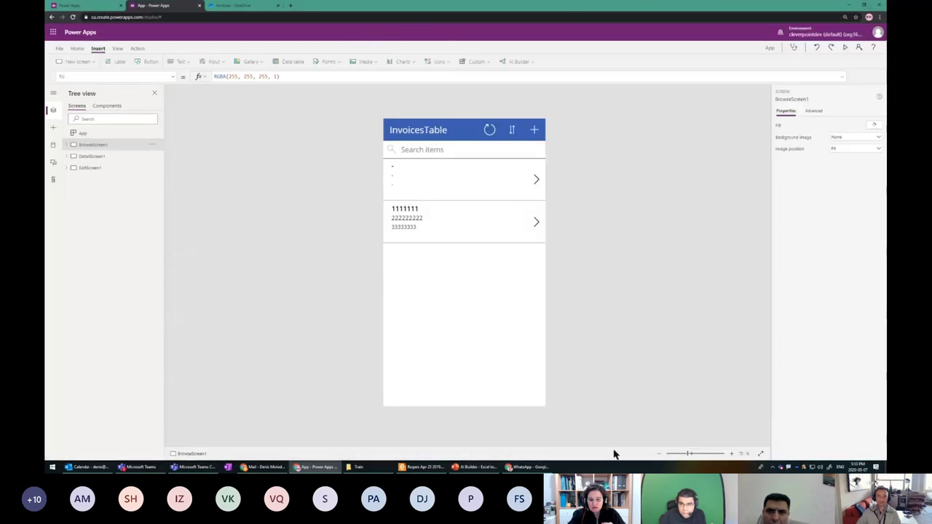
- Zoom the canvas and page in, collapse the browse screen's controls, and show the New screen templates
click(731, 453)
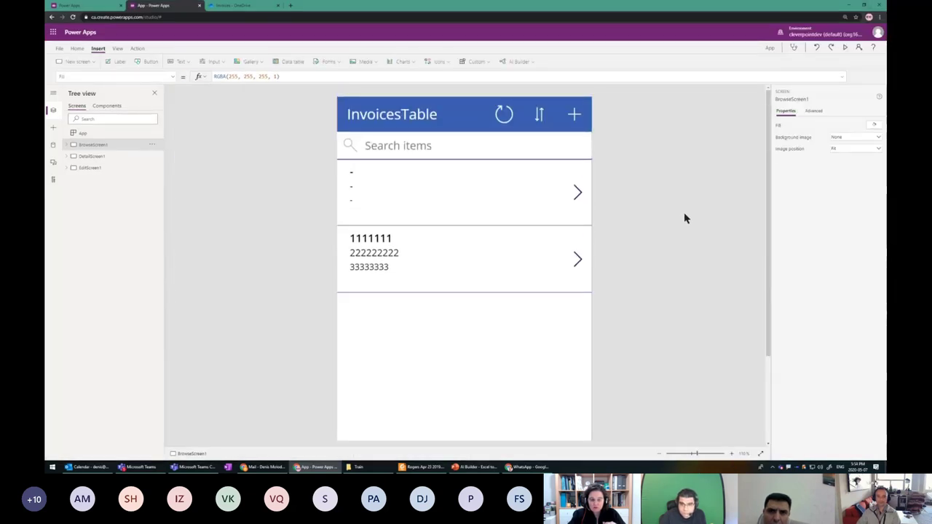
key(ctrl+plus)
key(ctrl+plus)
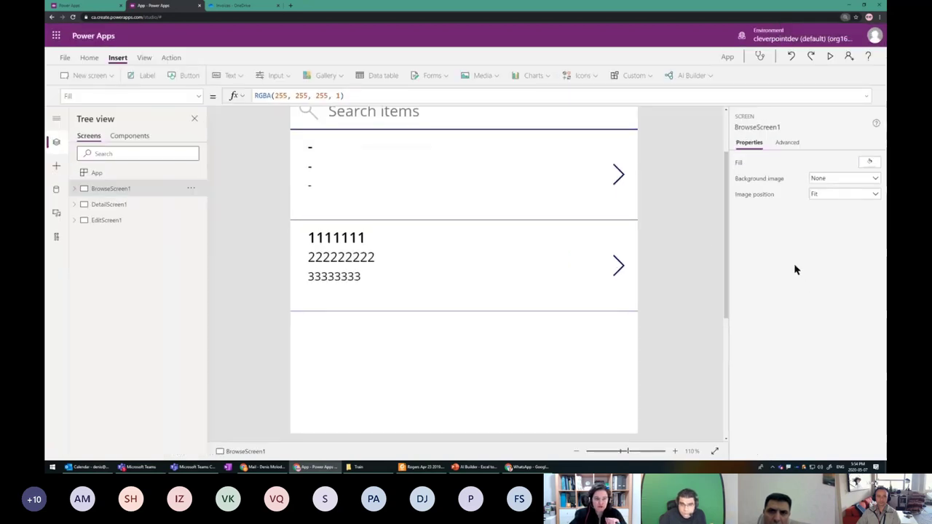
scroll(631, 245, up, 2)
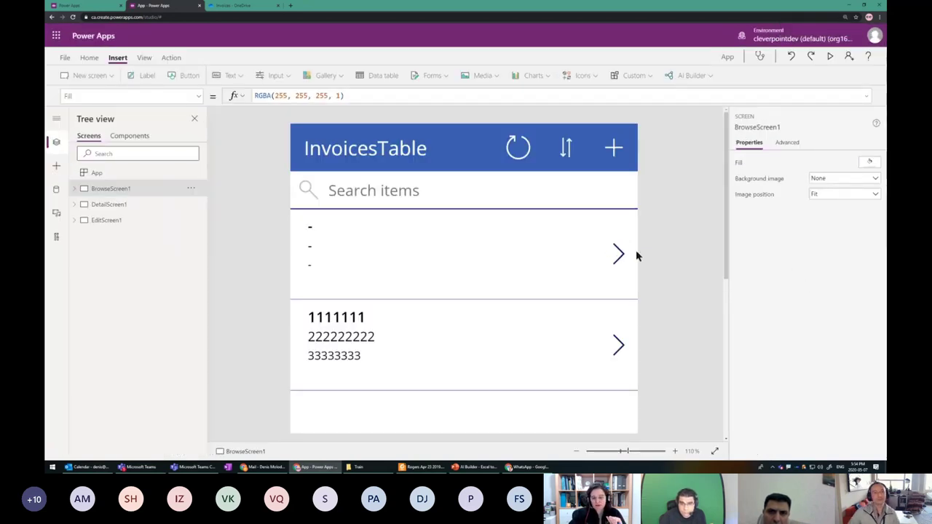
click(396, 191)
click(675, 191)
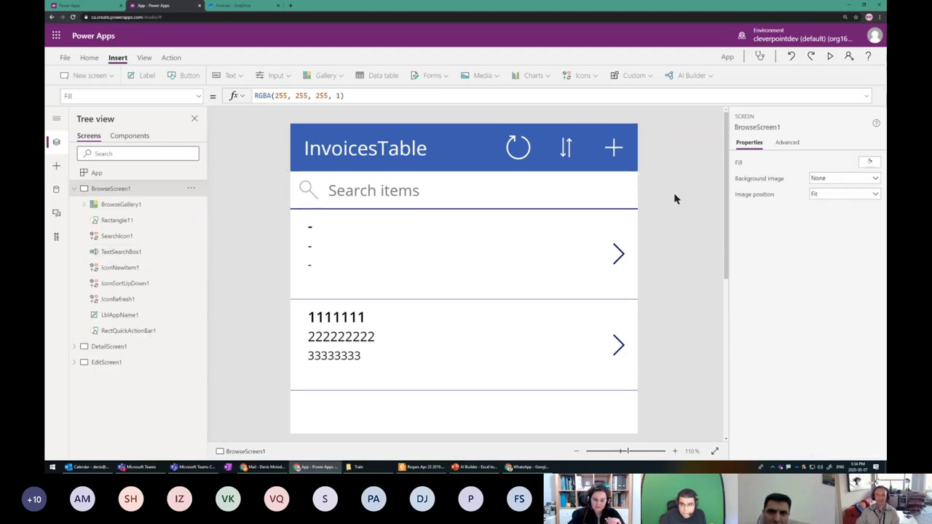
click(73, 189)
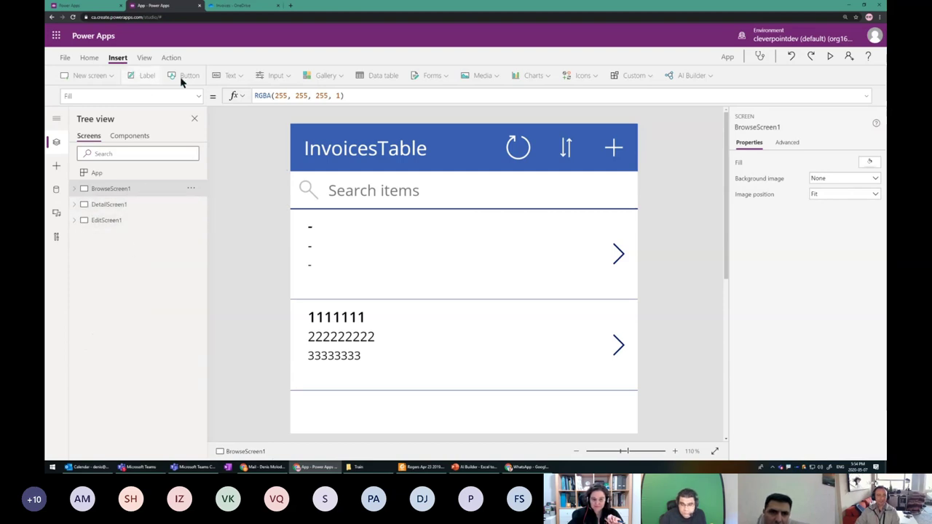
click(114, 76)
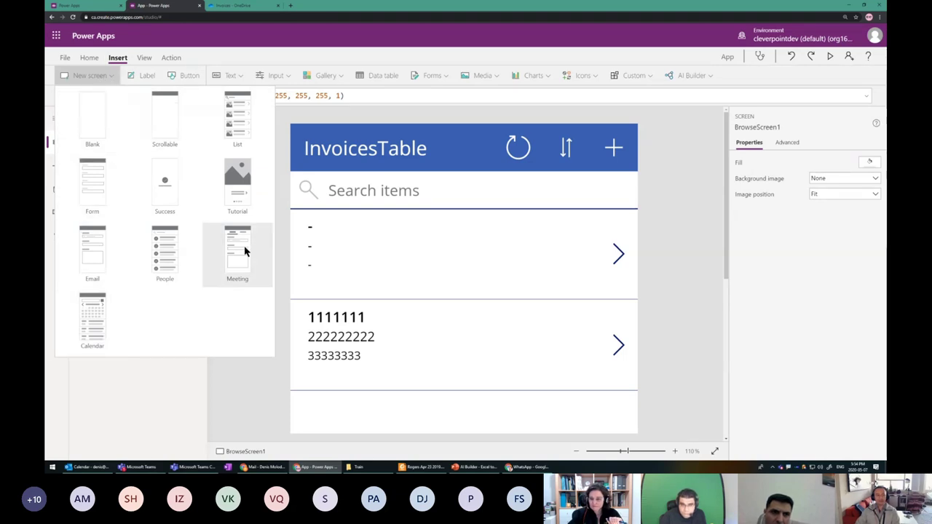
- Add a Scrollable screen and delete its header title label
click(160, 129)
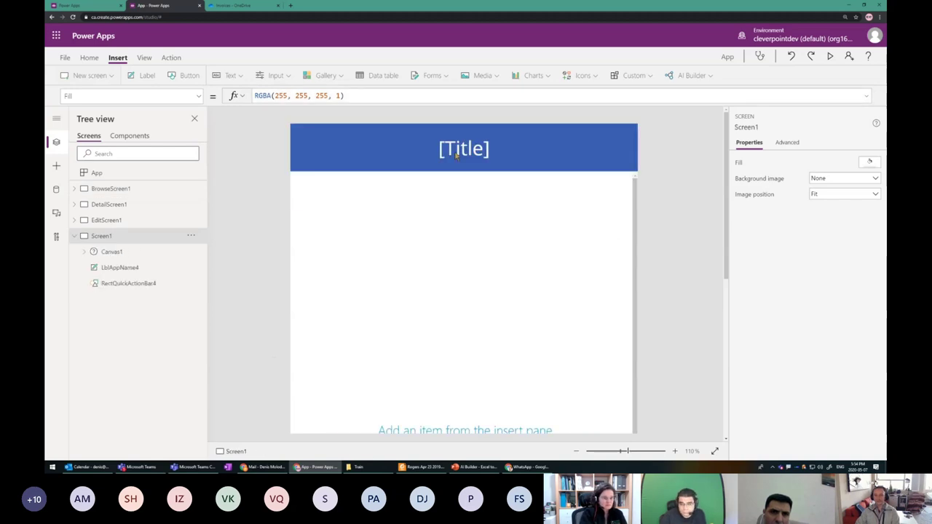
click(457, 156)
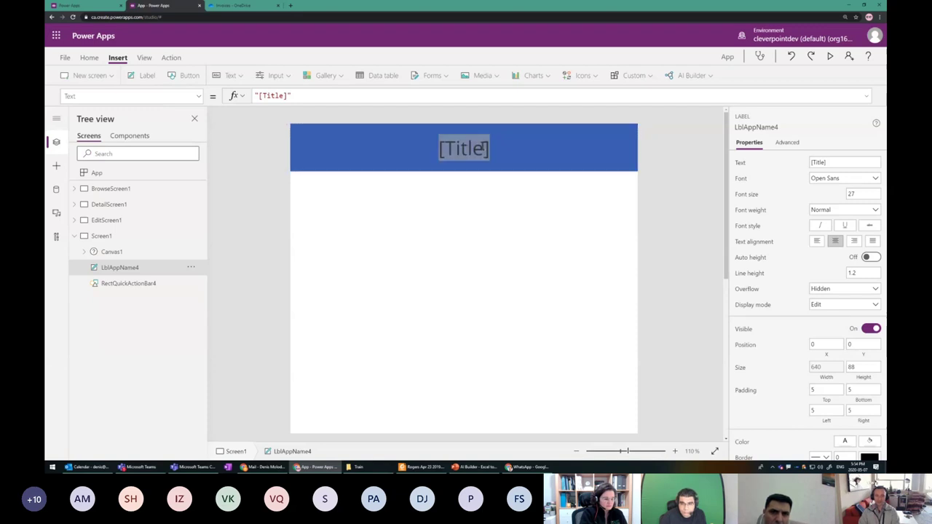
key(alt+Tab)
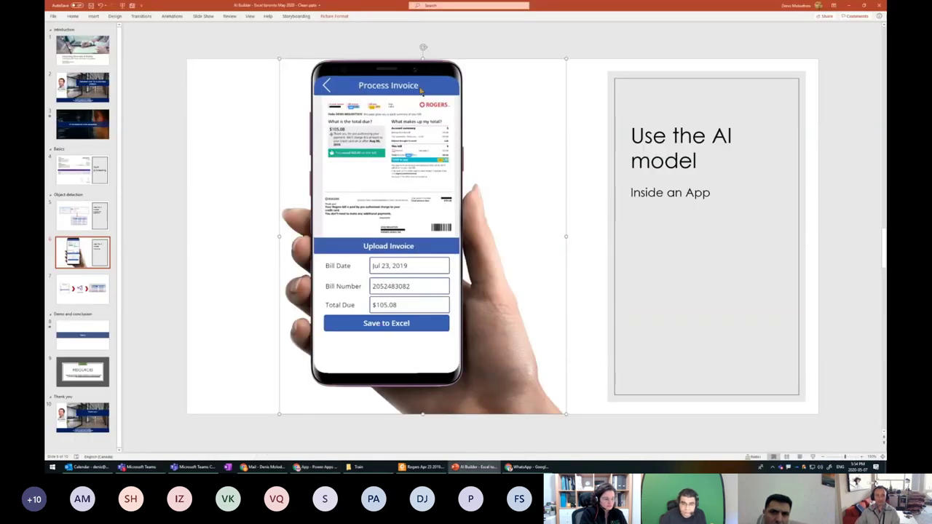
key(alt+Tab)
key(Delete)
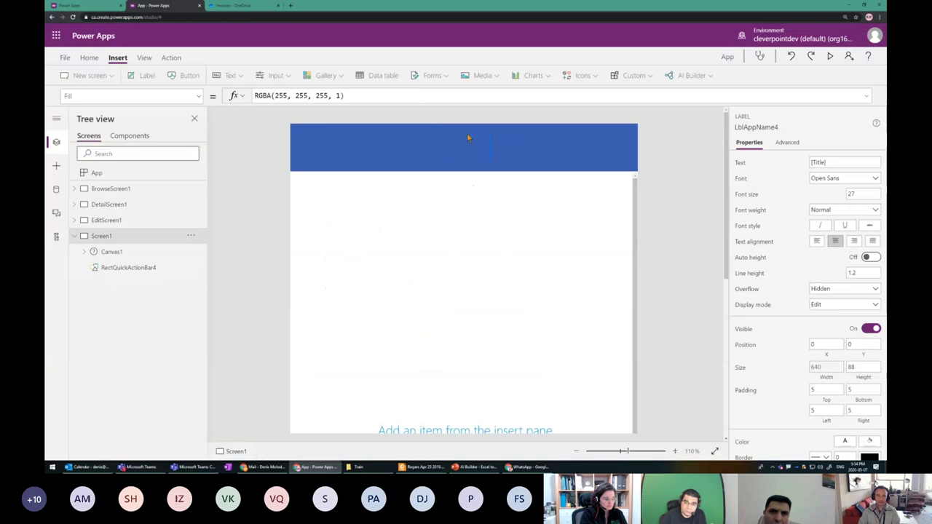
- Restore the title label with Ctrl+Z and set its text to 'Process Invoice'
click(458, 155)
key(ctrl+z)
click(459, 149)
text(Process Invoice)
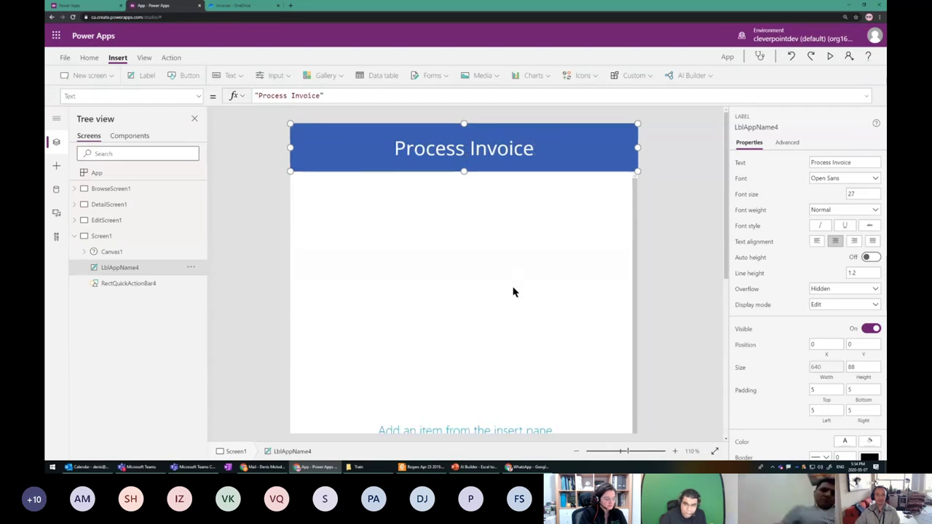
scroll(514, 292, down, 3)
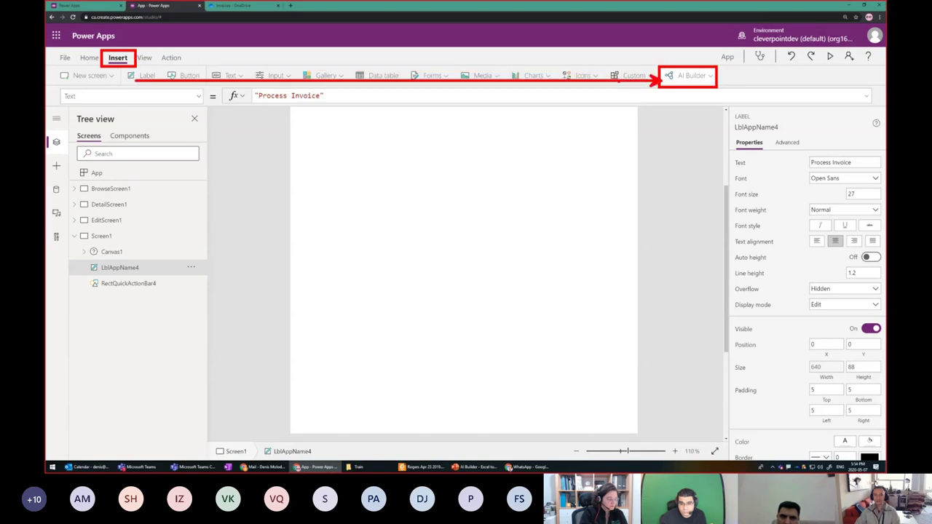
- Insert an AI Builder form processor, resize it to 573 by 560, and start a new AI model
click(692, 75)
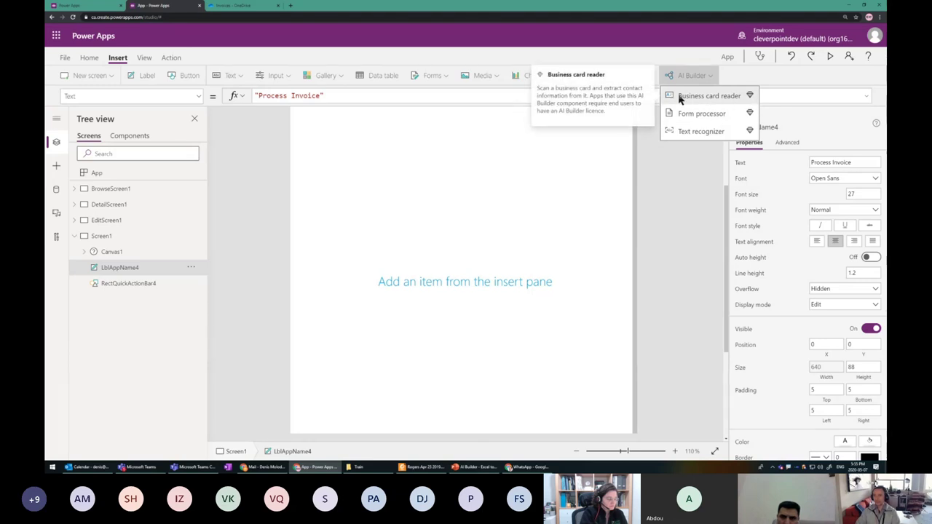
click(710, 118)
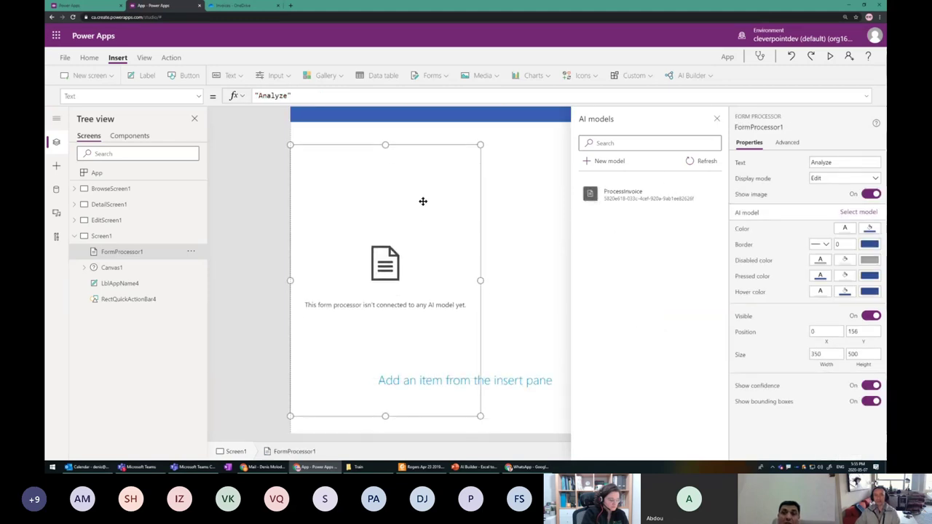
drag(493, 402, 603, 433)
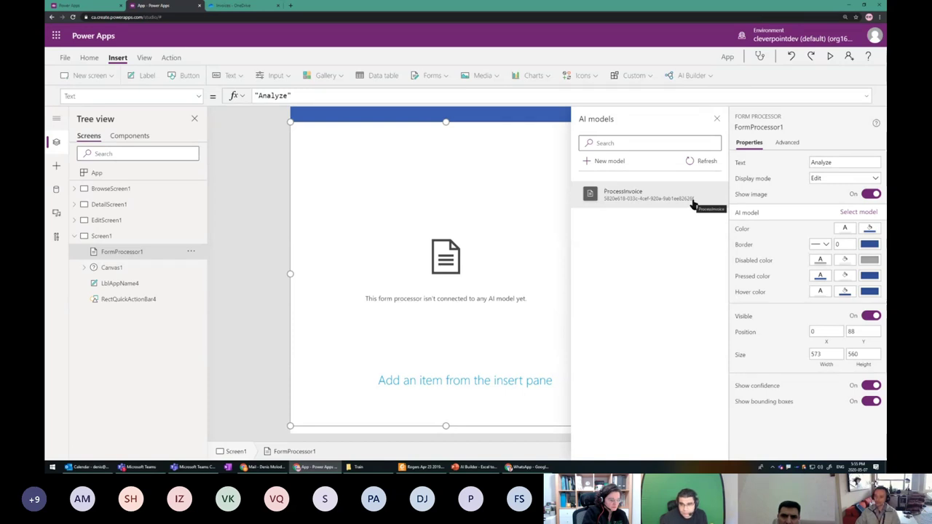
click(612, 163)
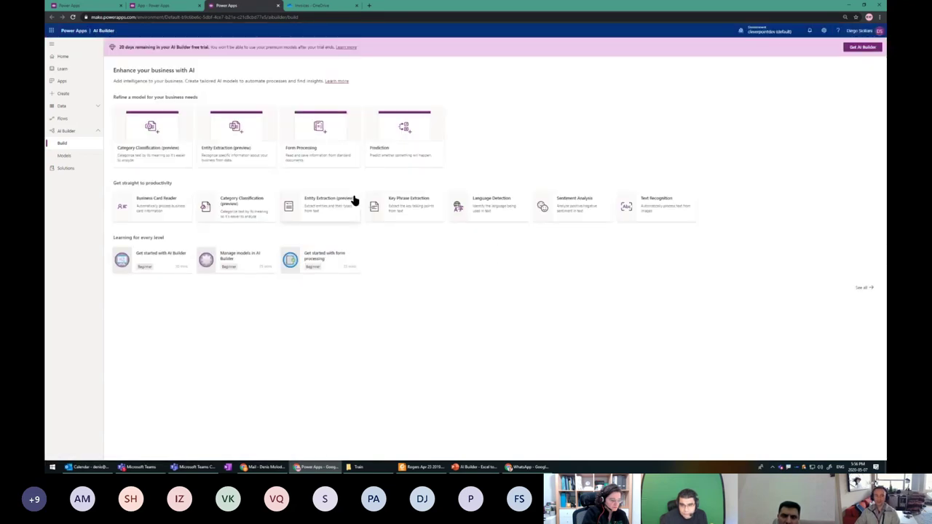
- Choose Form Processing, name the model RogersInvoices and create it
key(ctrl+plus)
key(ctrl+plus)
key(ctrl+plus)
key(ctrl+plus)
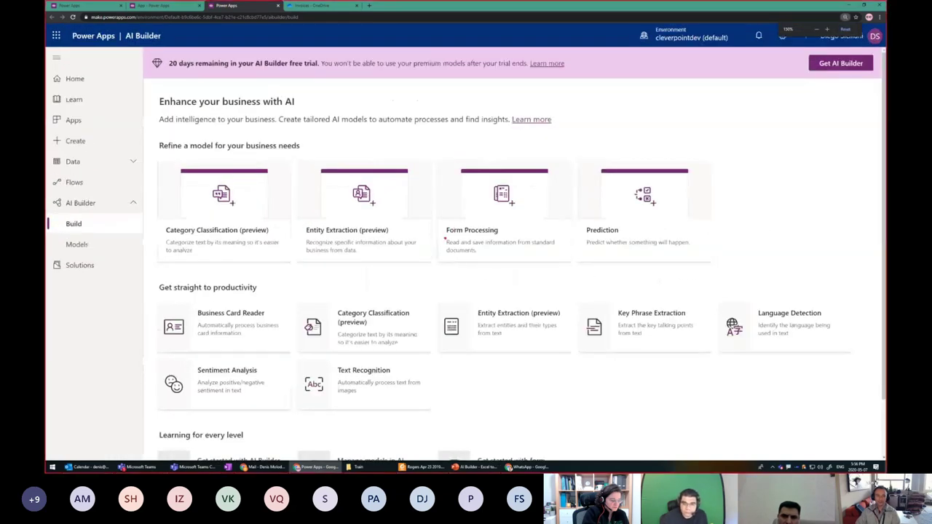
drag(446, 237, 498, 239)
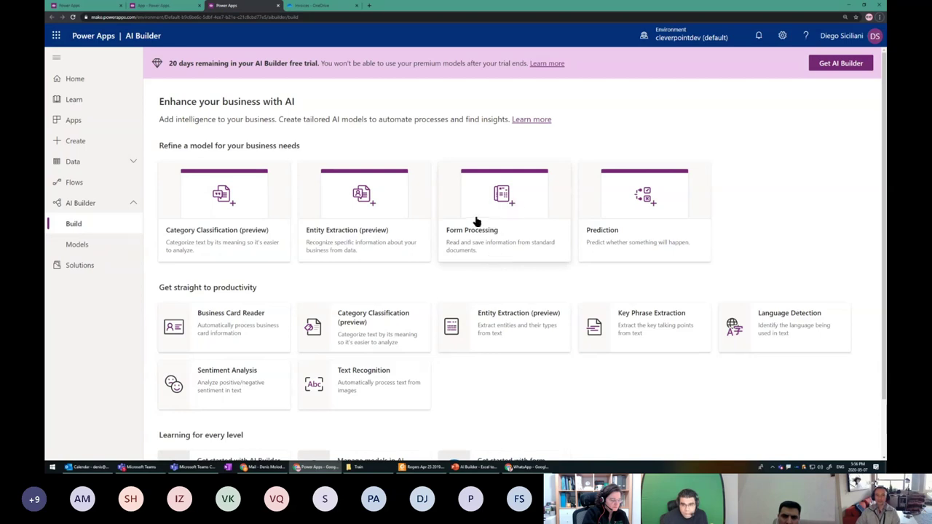
click(501, 192)
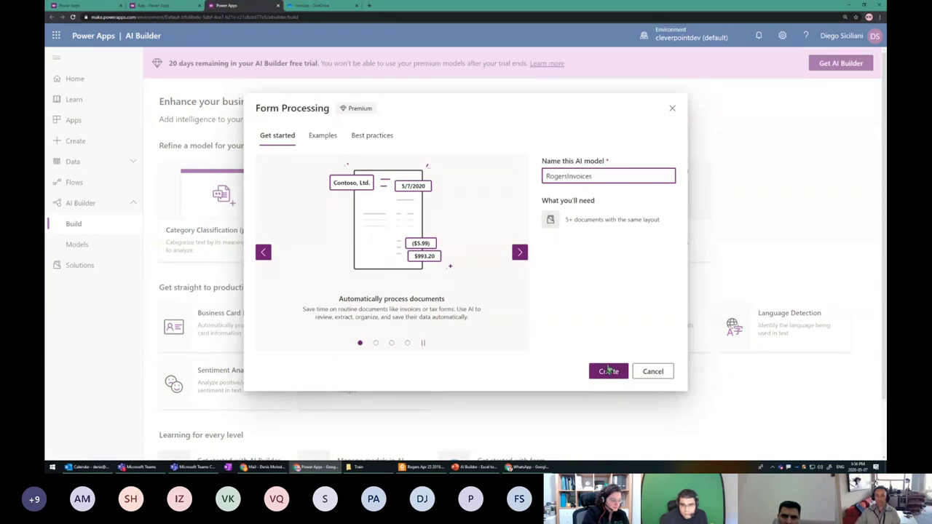
drag(568, 222, 664, 224)
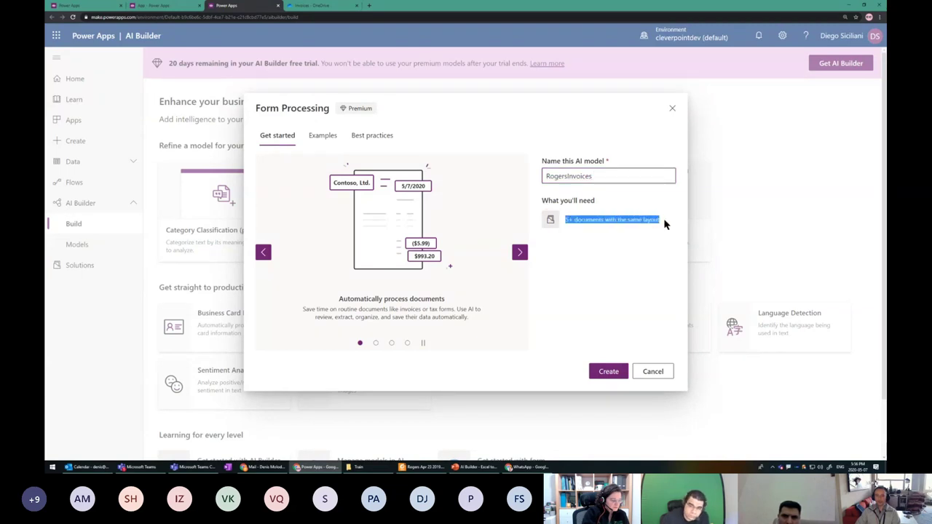
click(645, 276)
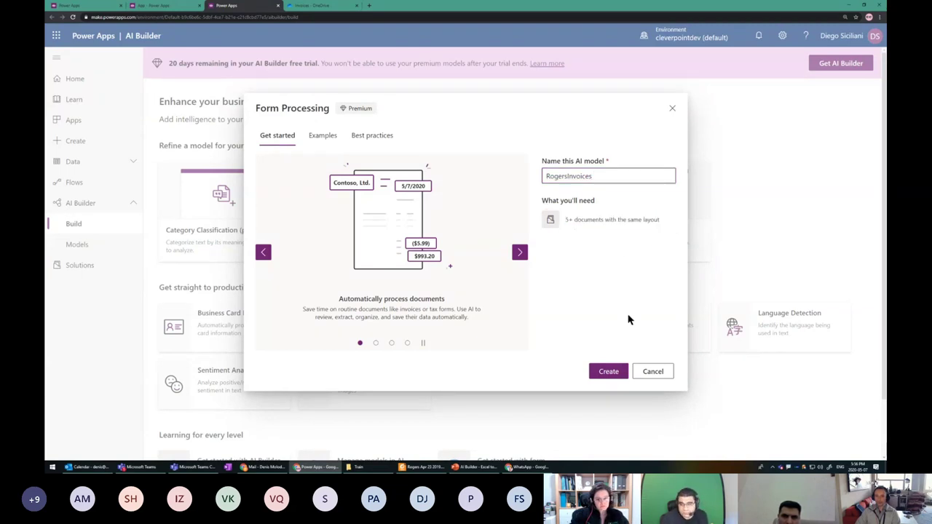
- Confirm creation of the RogersInvoices document model
click(607, 375)
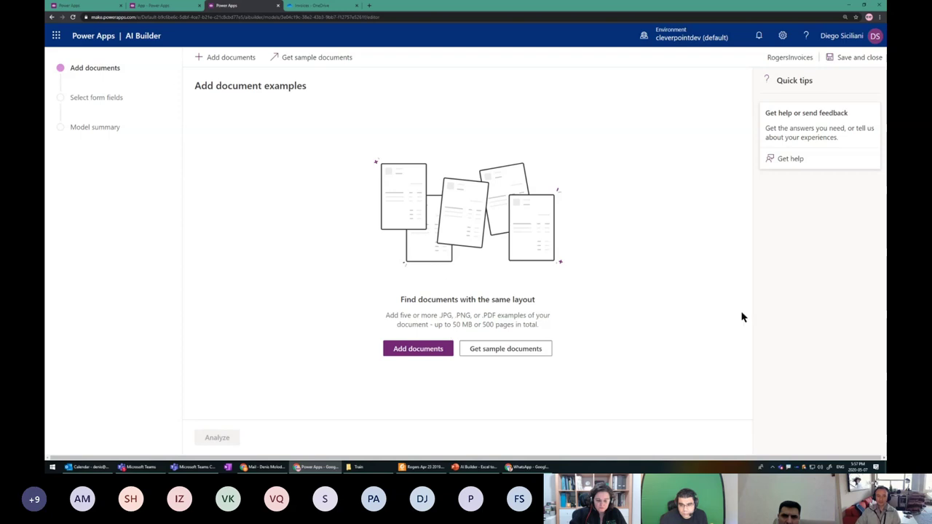
click(400, 352)
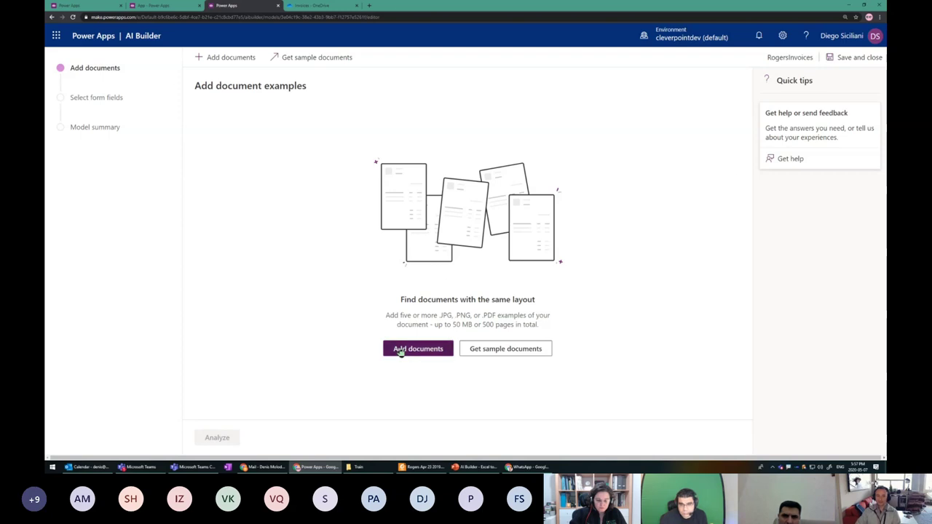
drag(397, 301, 559, 304)
click(505, 314)
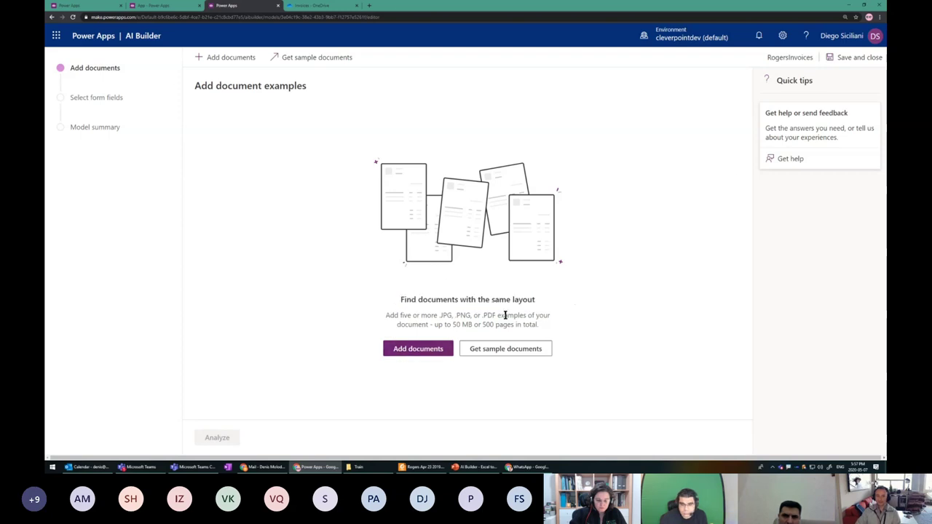
- Upload all five Rogers invoice PDFs from Model Data\Train from local storage
click(407, 354)
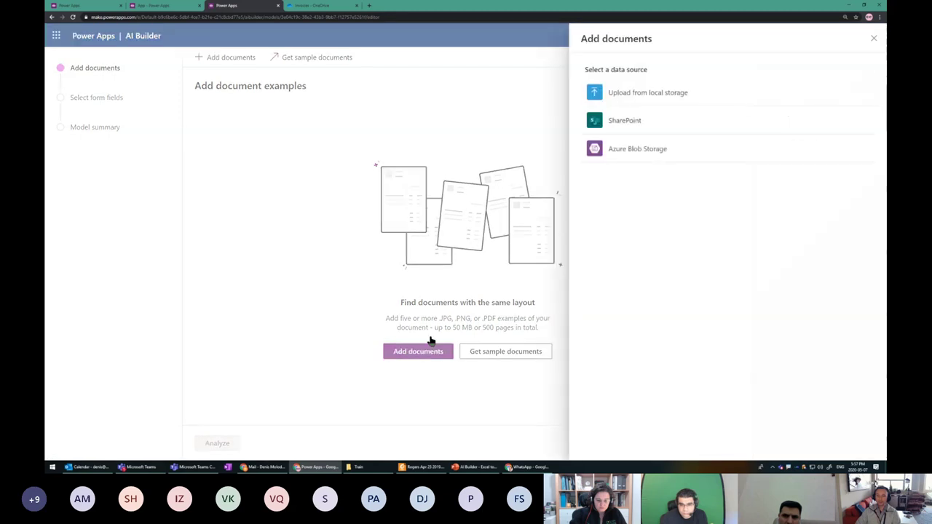
click(639, 95)
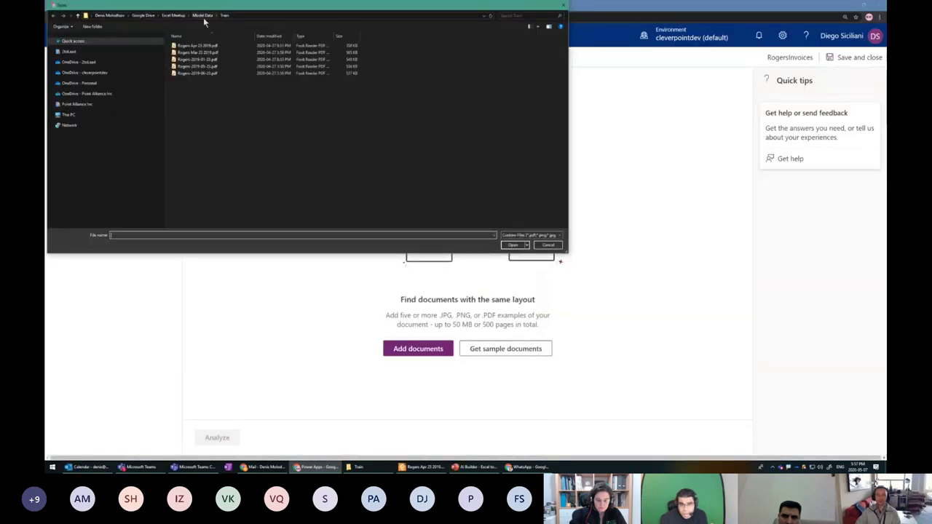
click(203, 16)
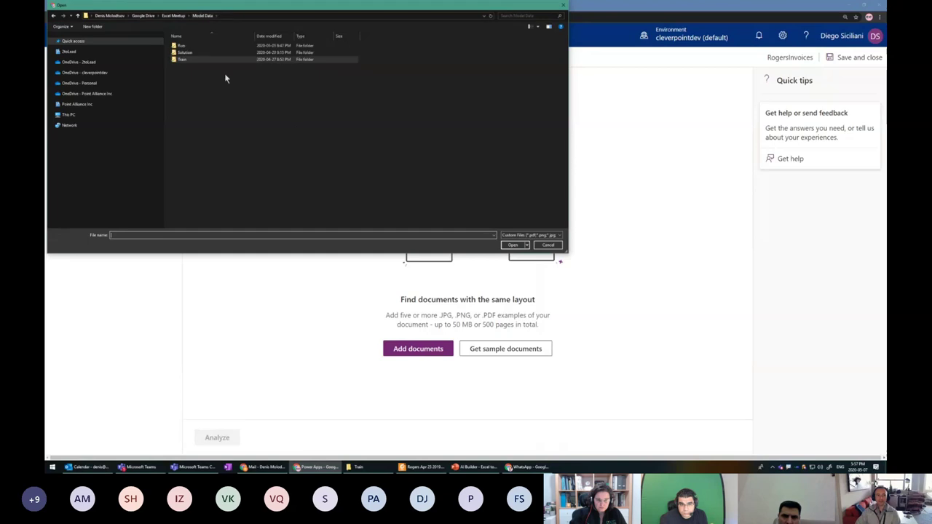
double_click(186, 59)
drag(318, 135, 172, 38)
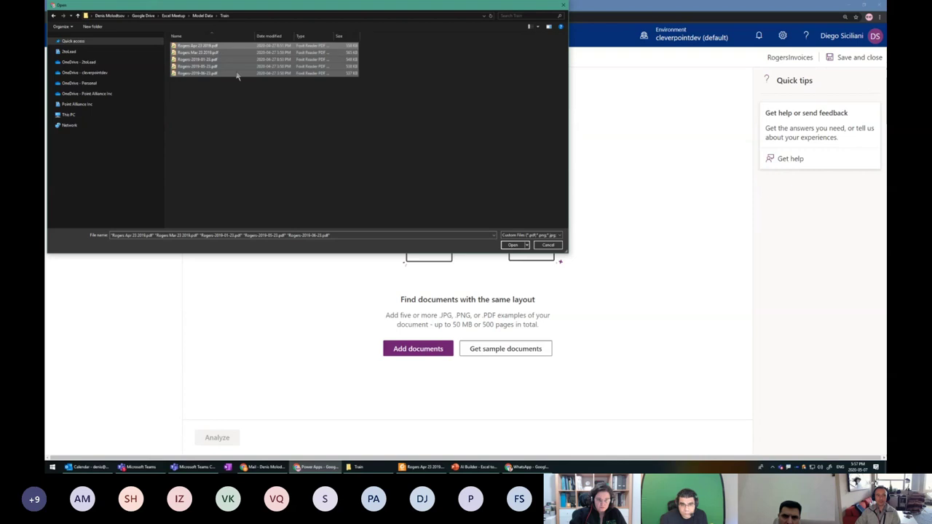
click(514, 246)
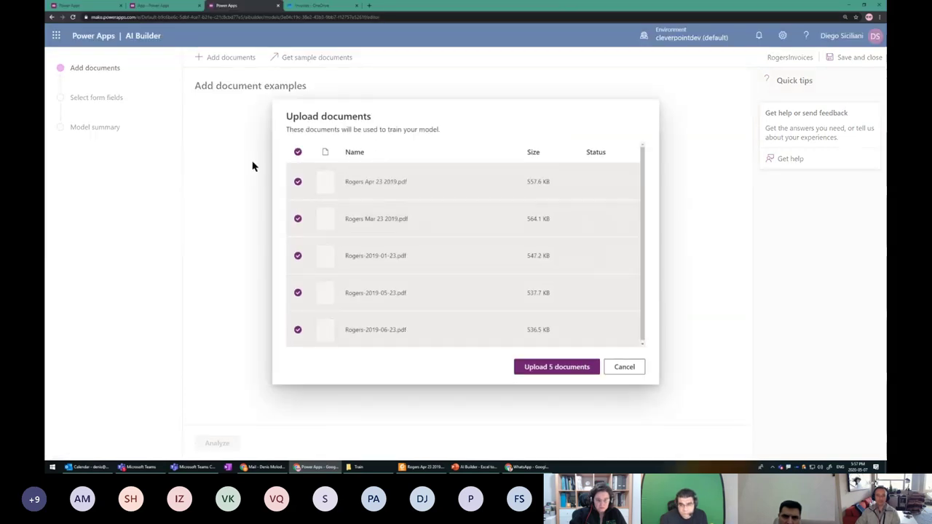
click(555, 367)
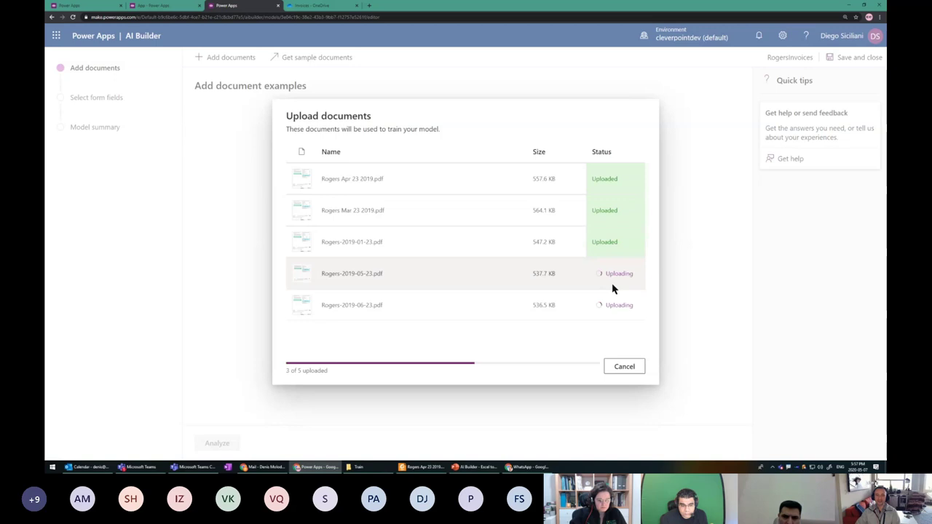
click(626, 380)
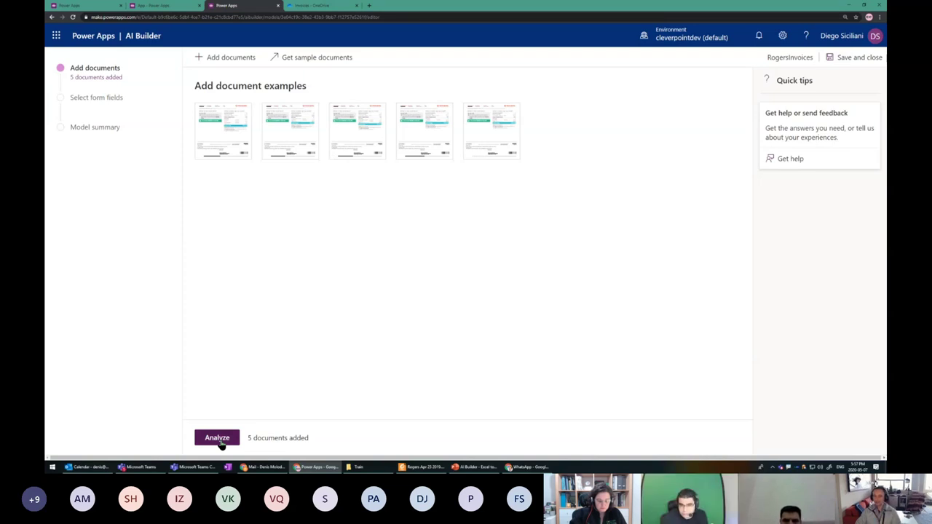
- Run Analyze on the five uploaded Rogers invoices
click(217, 437)
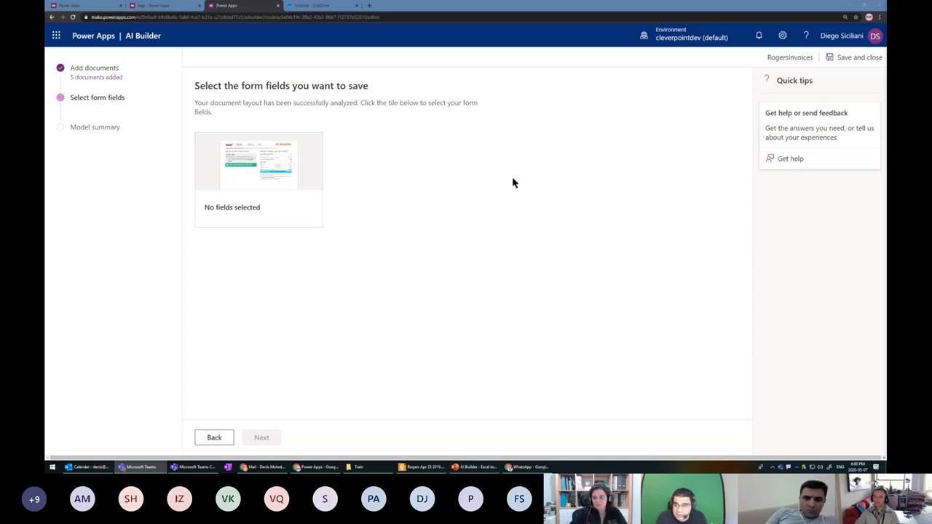
- Check the Process Invoice app's AI components, then settle on the model's form-field selection page
click(156, 5)
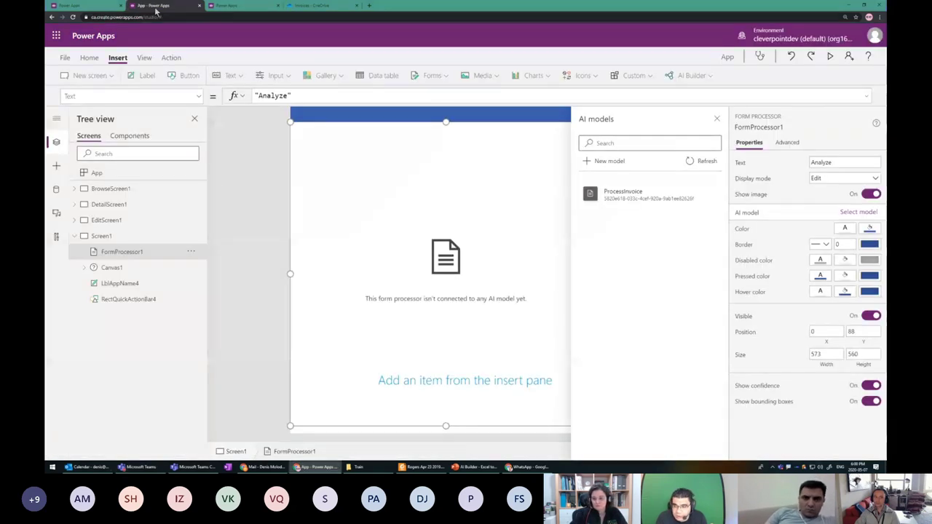
click(700, 77)
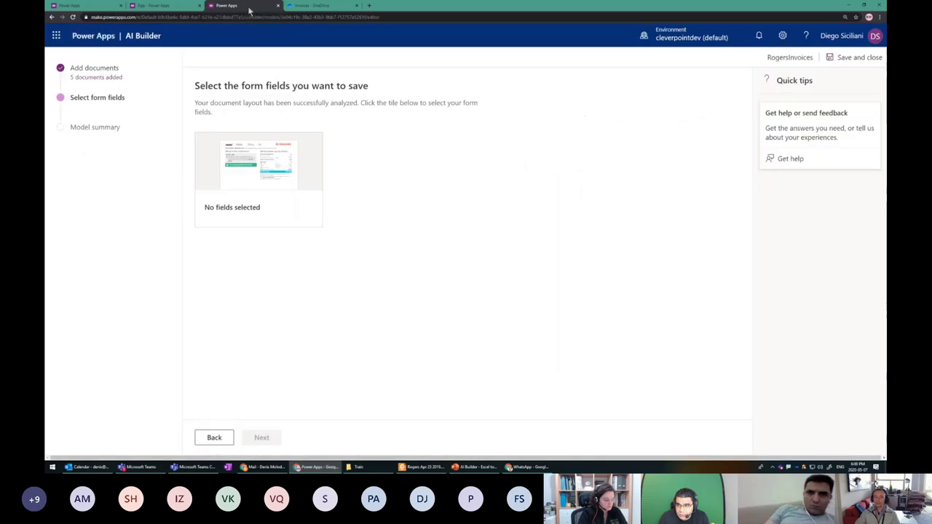
click(247, 8)
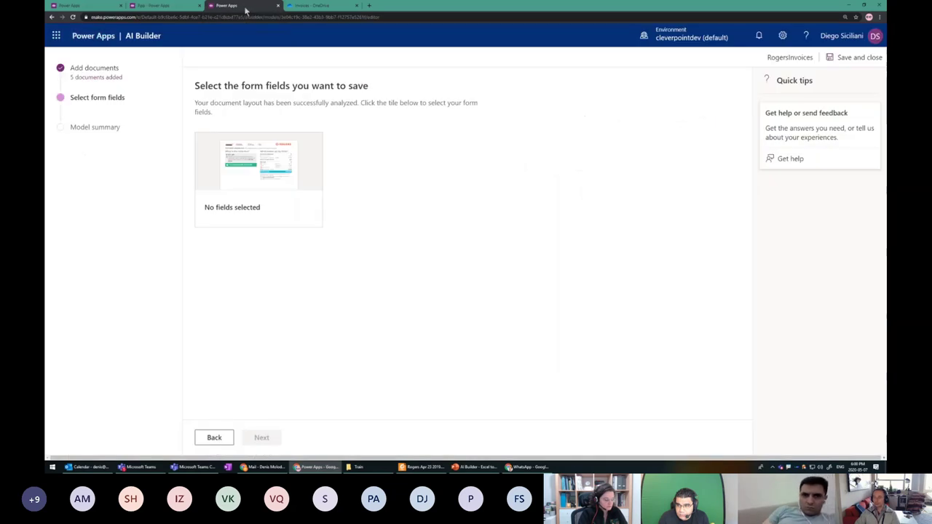
click(179, 5)
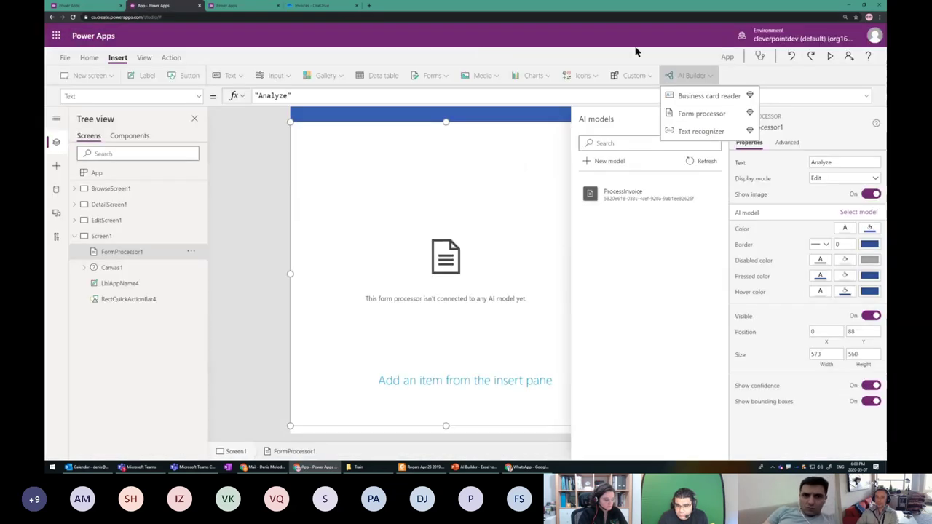
mouse_move(719, 134)
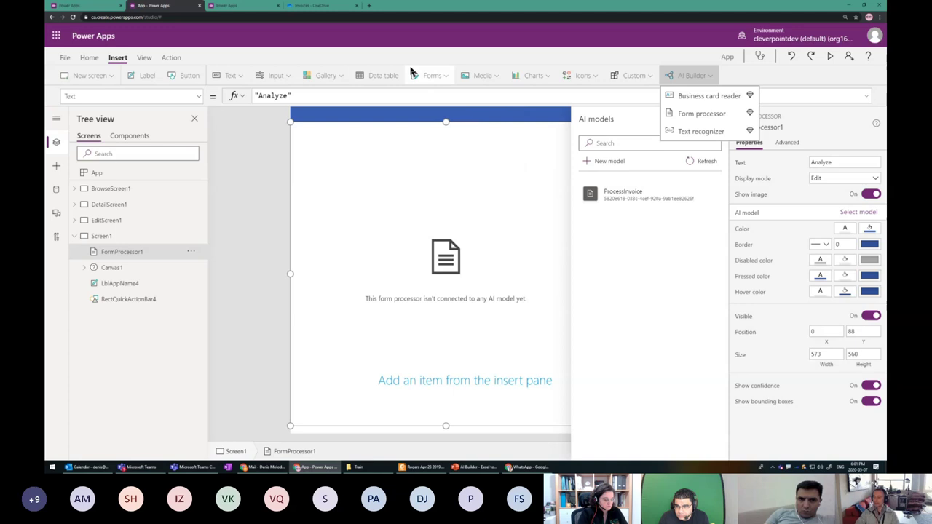
click(238, 8)
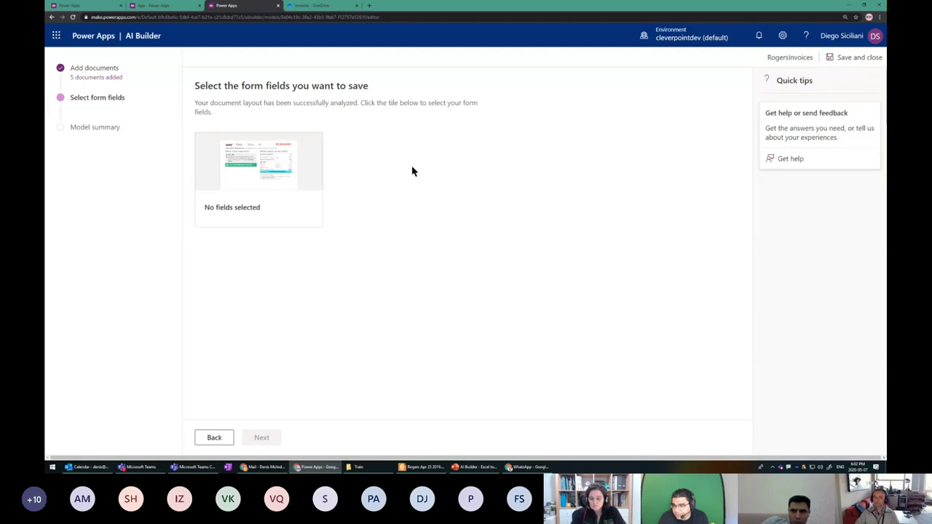
- Open the analyzed Rogers invoice in the field editor, then go back to the Process Invoice app
click(264, 181)
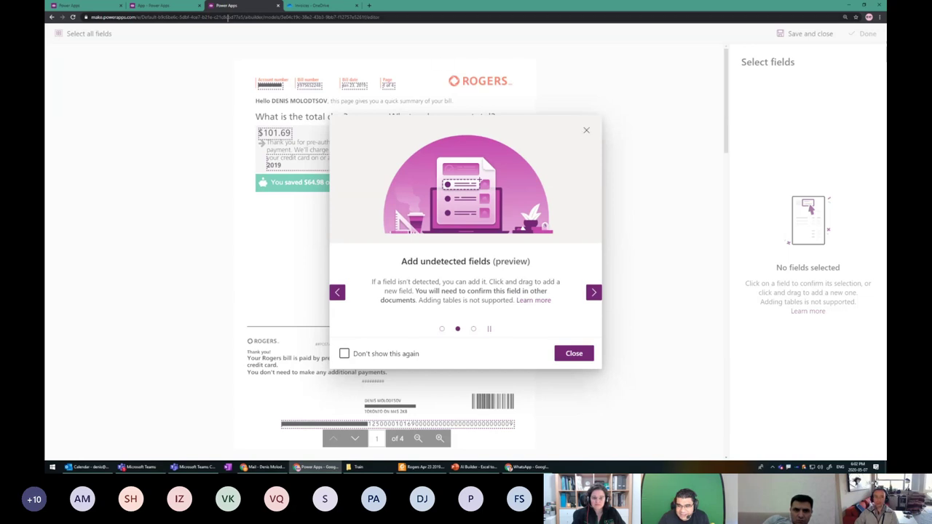
click(172, 6)
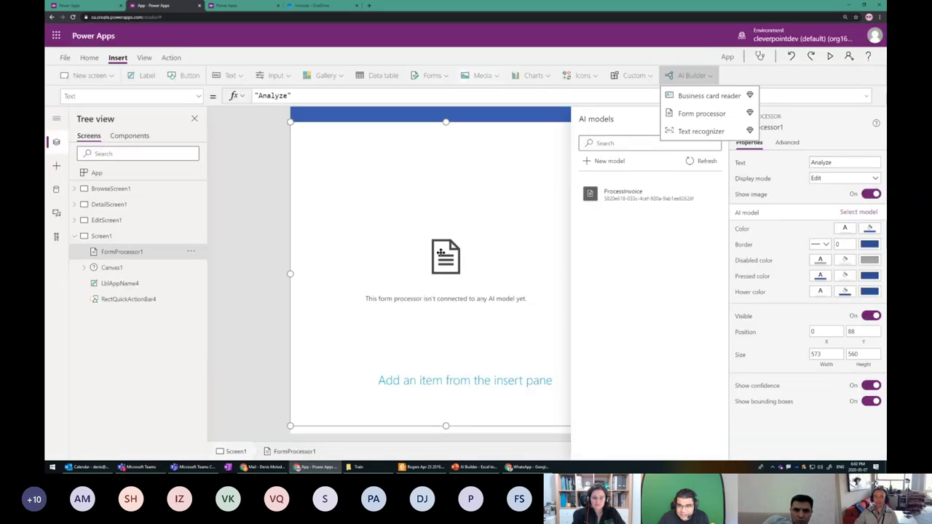
- Close the AI Builder components list and return to the model's field-selection editor
click(742, 74)
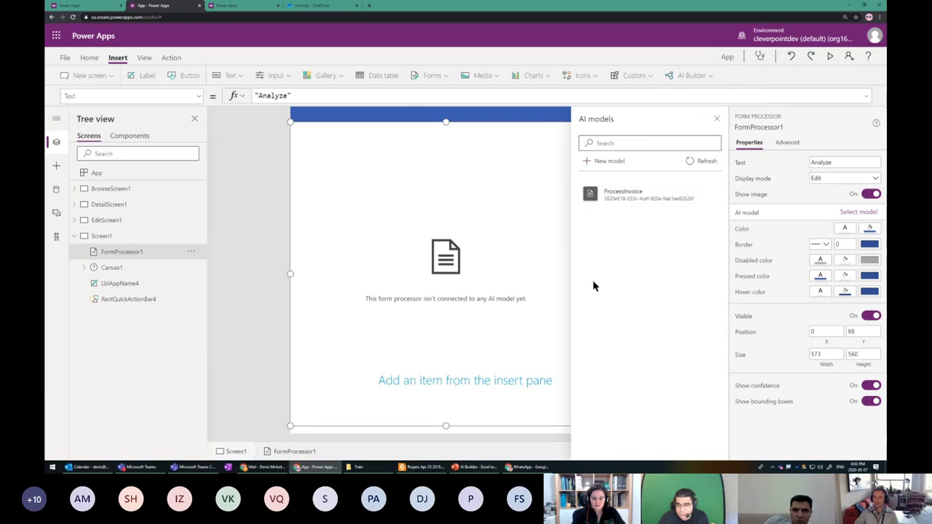
click(235, 8)
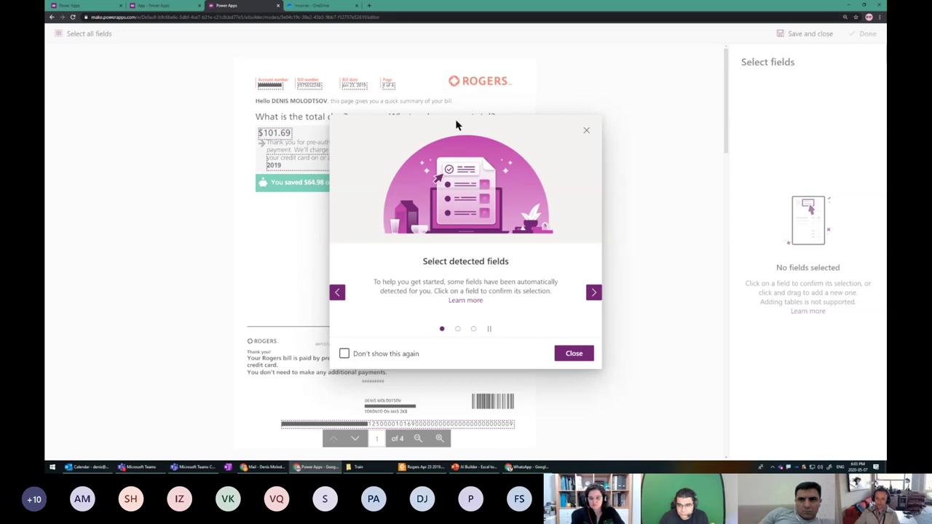
- Dismiss the field-selection tips and enlarge the Rogers bill page
click(587, 131)
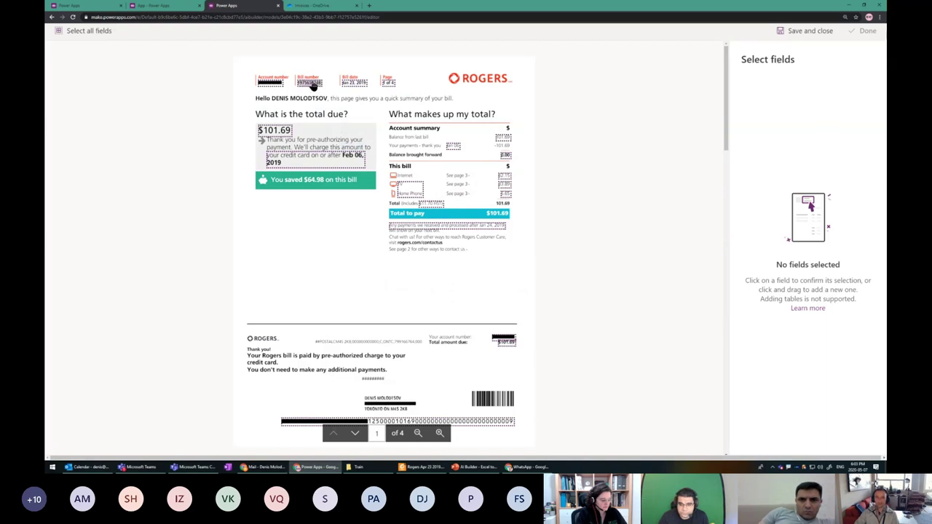
click(439, 439)
- Zoom into the bill and tag the bill number as field Bill_number
click(441, 437)
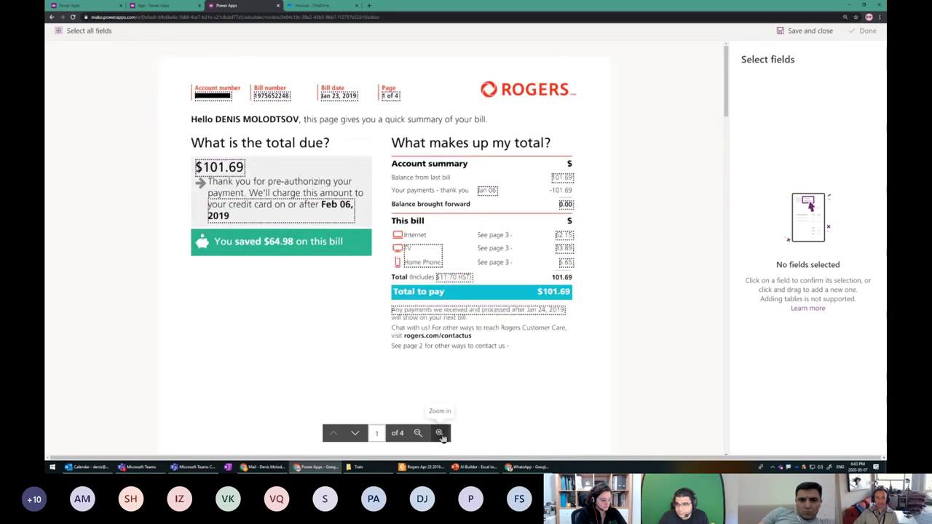
click(440, 434)
click(440, 433)
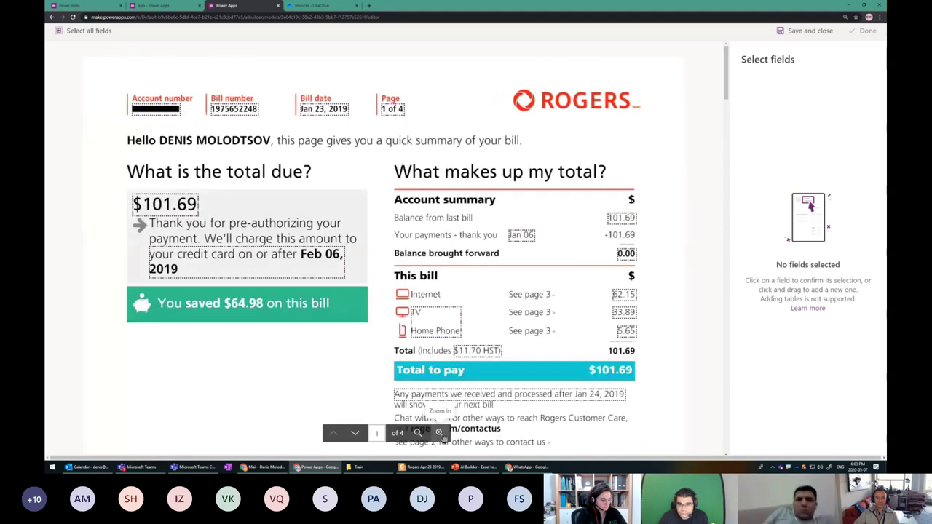
click(230, 114)
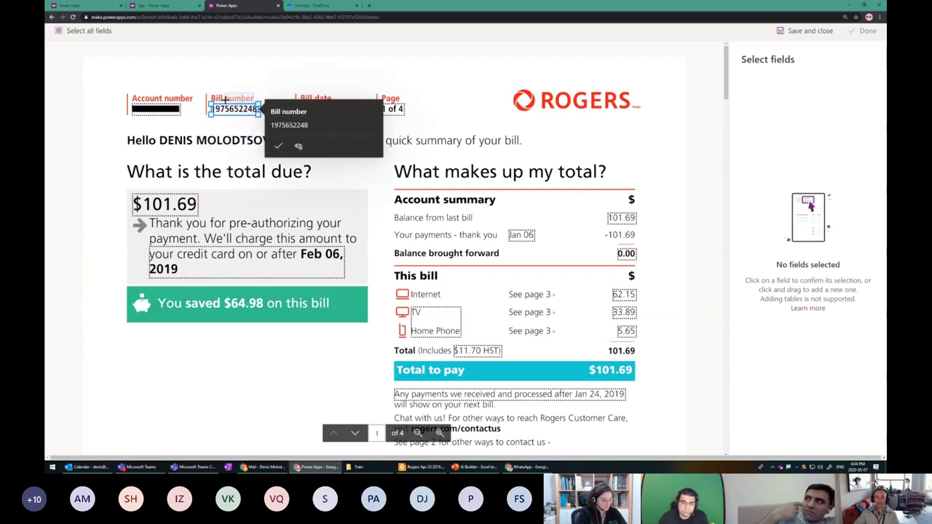
click(283, 111)
key(BackSpace)
text(_)
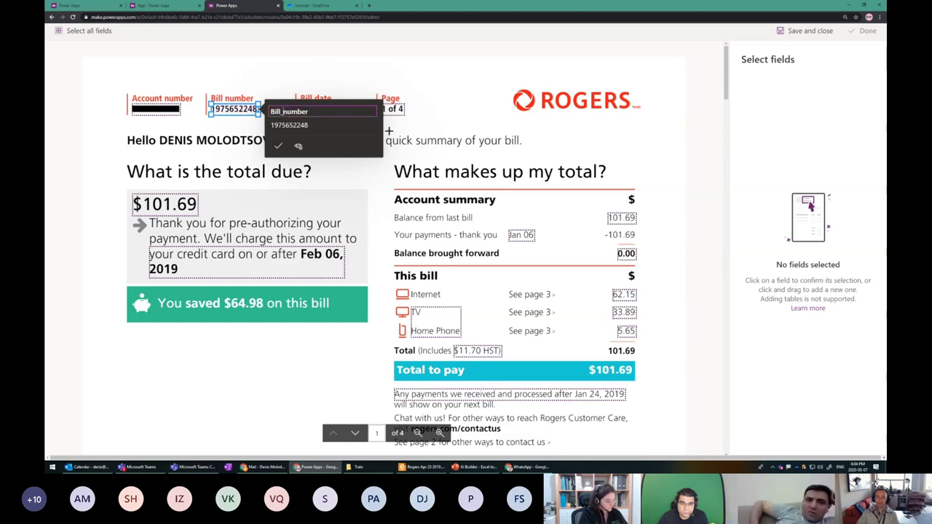
key(Delete)
text(N)
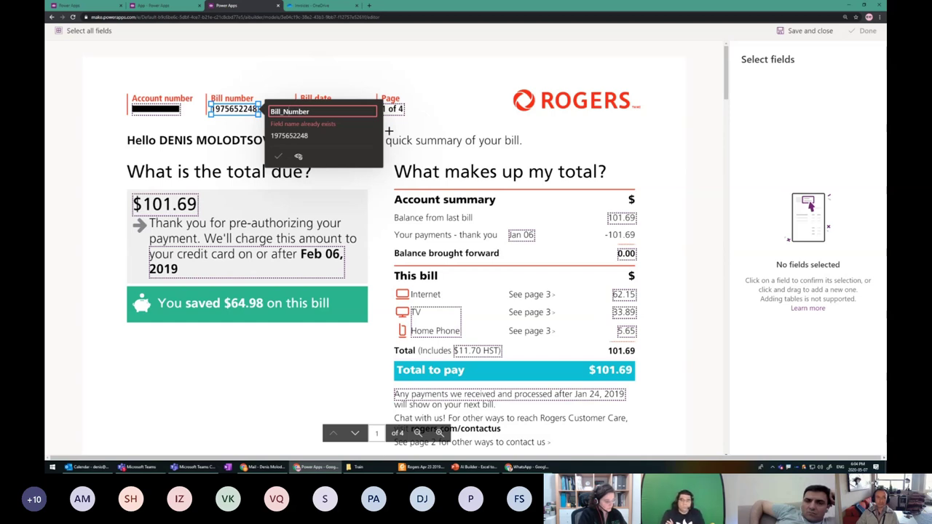
key(BackSpace)
text(n)
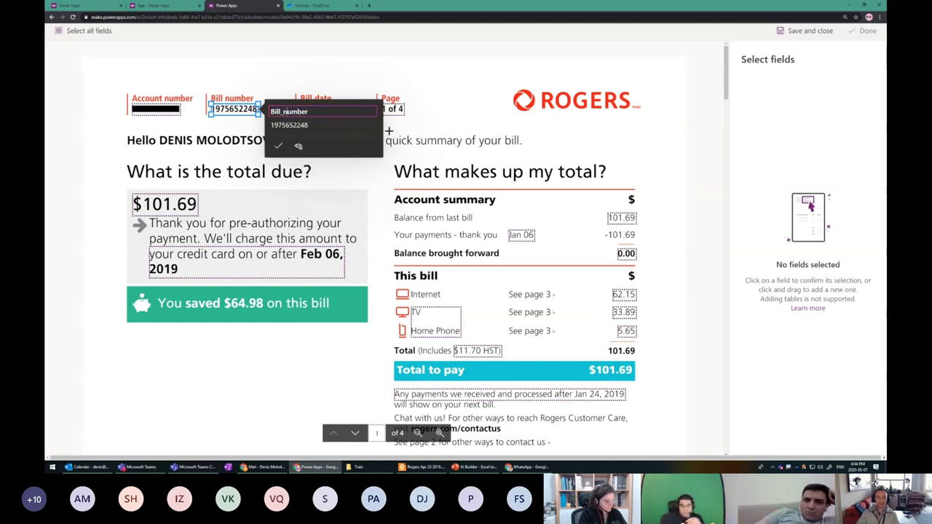
drag(272, 111, 312, 112)
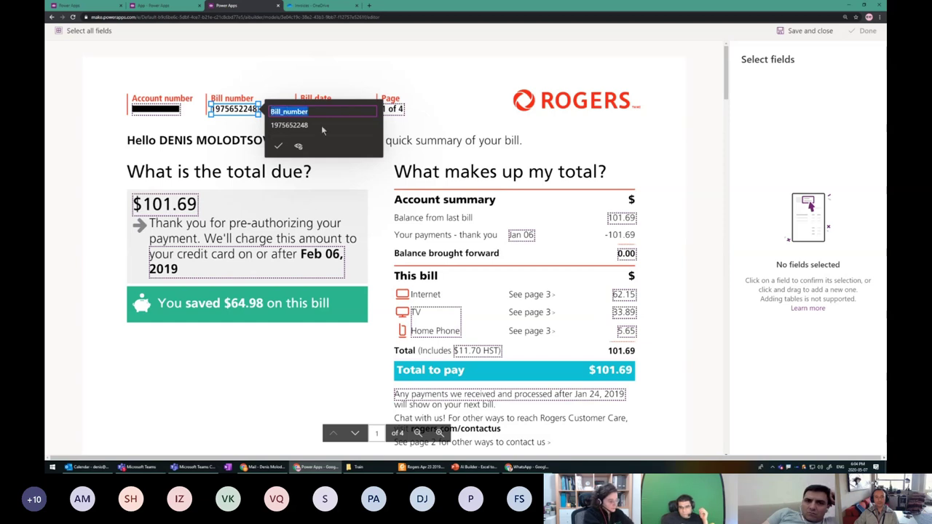
click(278, 147)
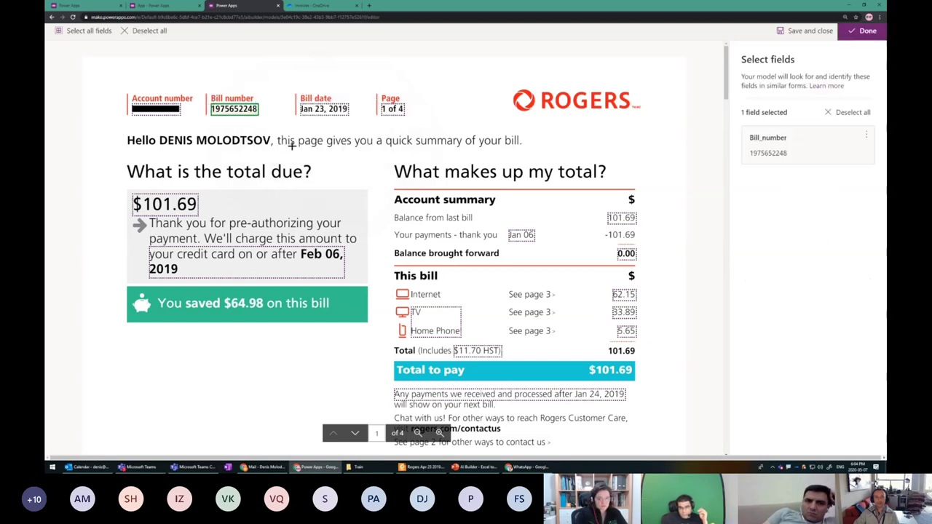
- Tag the bill date as Bill_date and the $101.69 total as Total_Due
click(325, 110)
click(373, 111)
key(BackSpace)
text(_date)
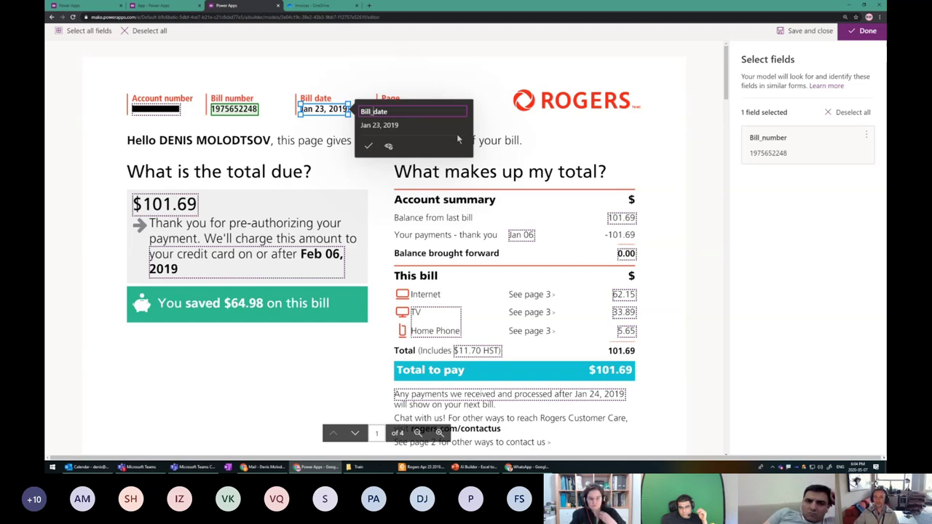
click(368, 145)
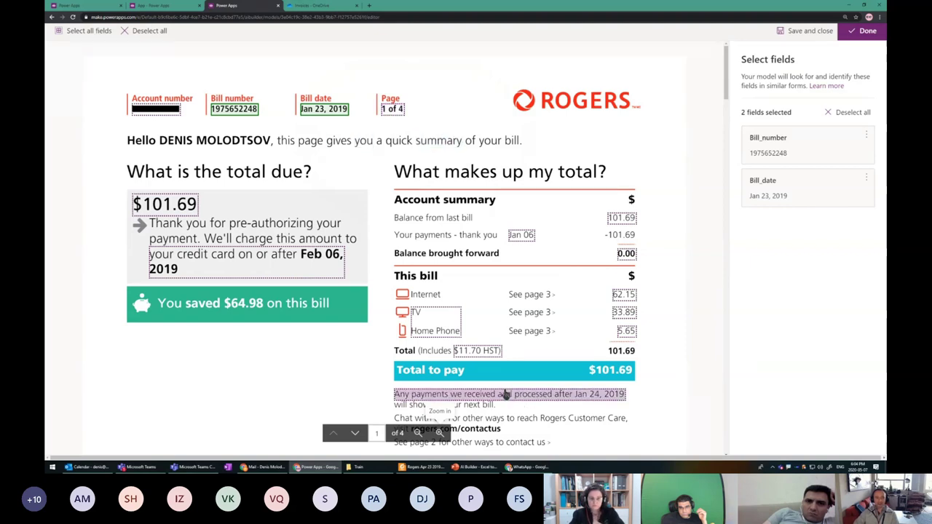
click(157, 208)
triple_click(274, 202)
text(Total_Due)
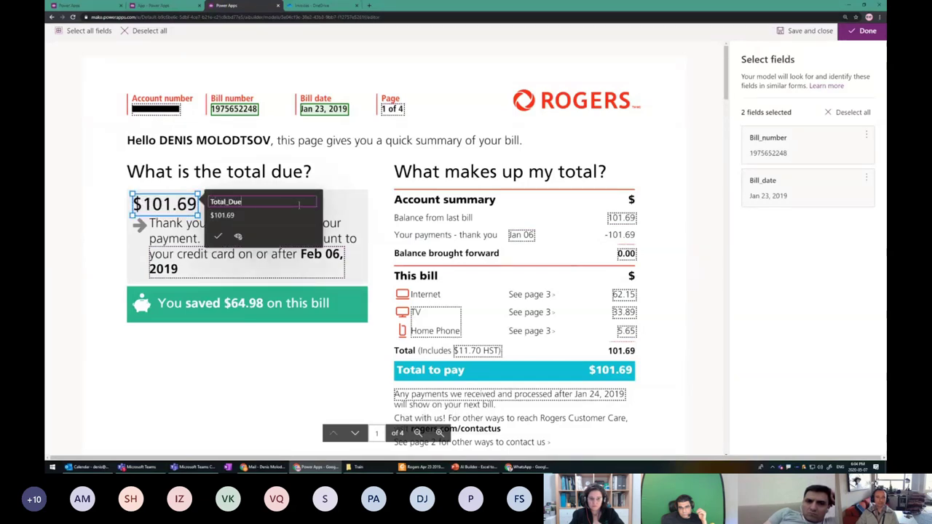
click(217, 235)
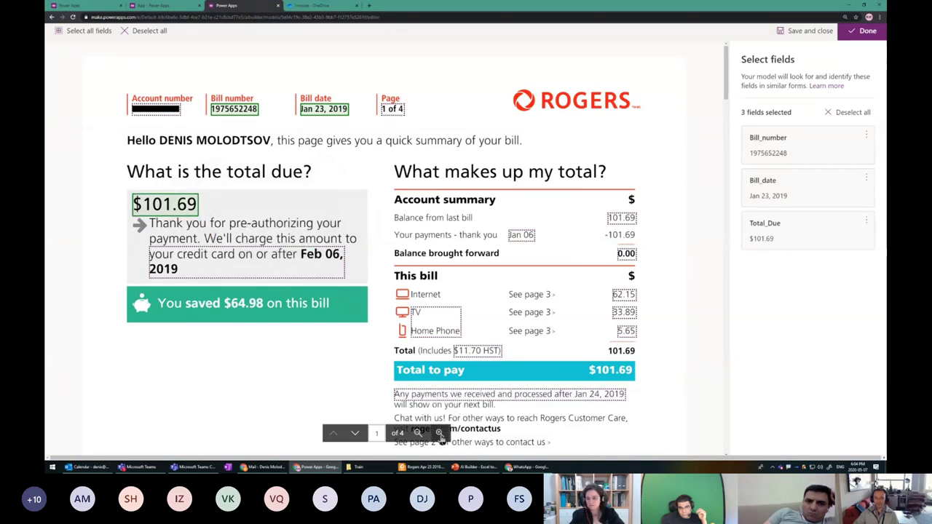
click(440, 433)
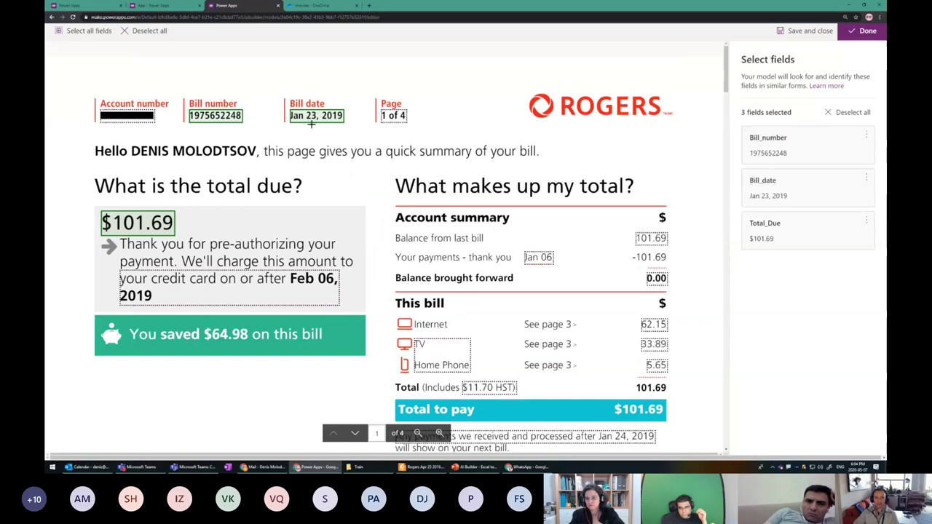
- Scroll down the bill and select the $11.70 HST box as a new field
scroll(602, 270, down, 2)
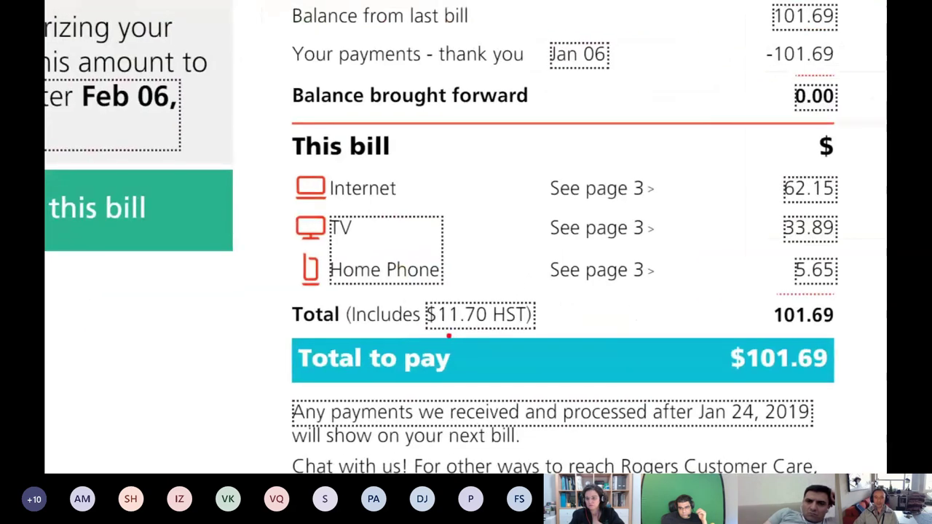
drag(428, 327, 541, 330)
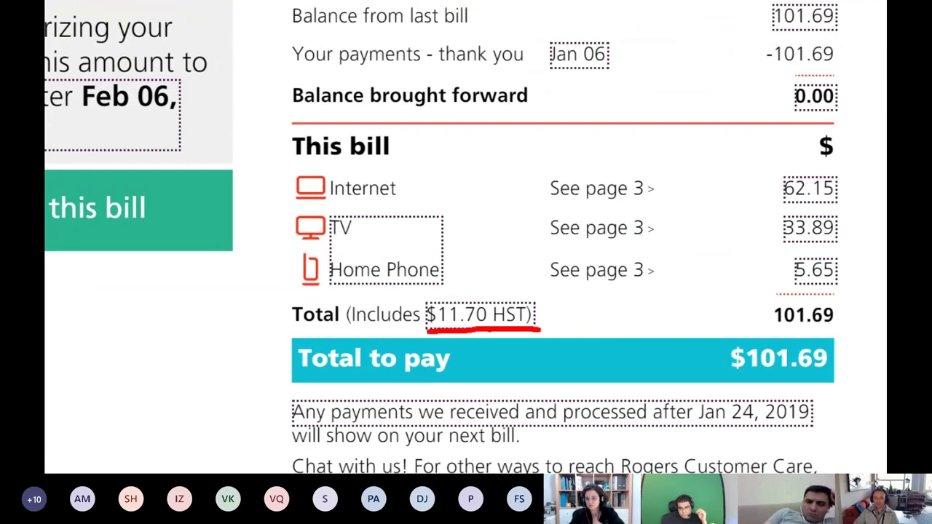
mouse_move(489, 325)
mouse_down()
mouse_move(485, 300)
mouse_move(424, 300)
mouse_move(441, 330)
mouse_up()
mouse_move(492, 302)
mouse_down()
mouse_move(510, 348)
mouse_move(473, 313)
mouse_move(533, 308)
mouse_move(497, 324)
mouse_up()
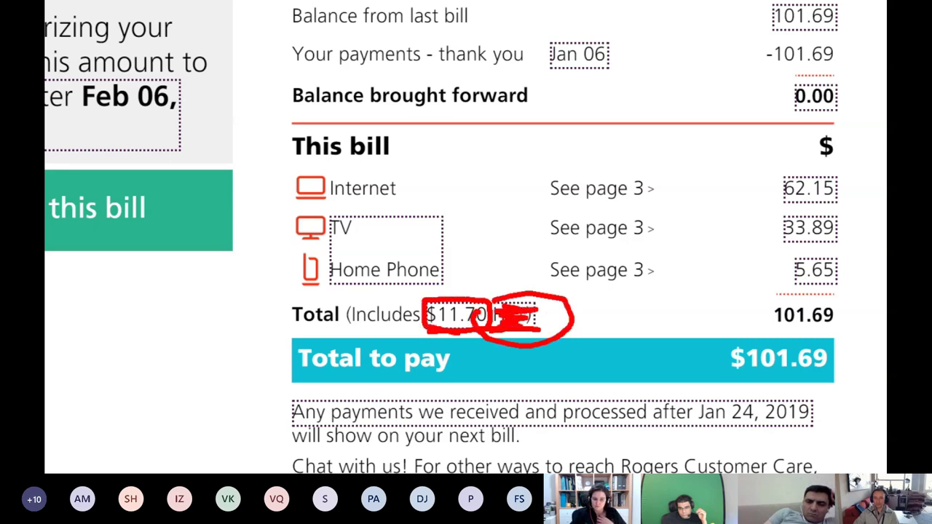
key(Escape)
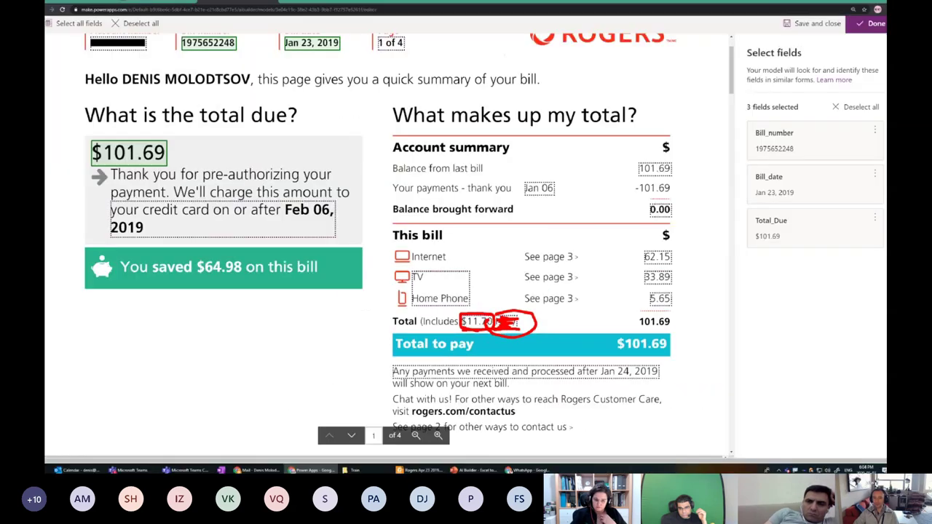
click(492, 328)
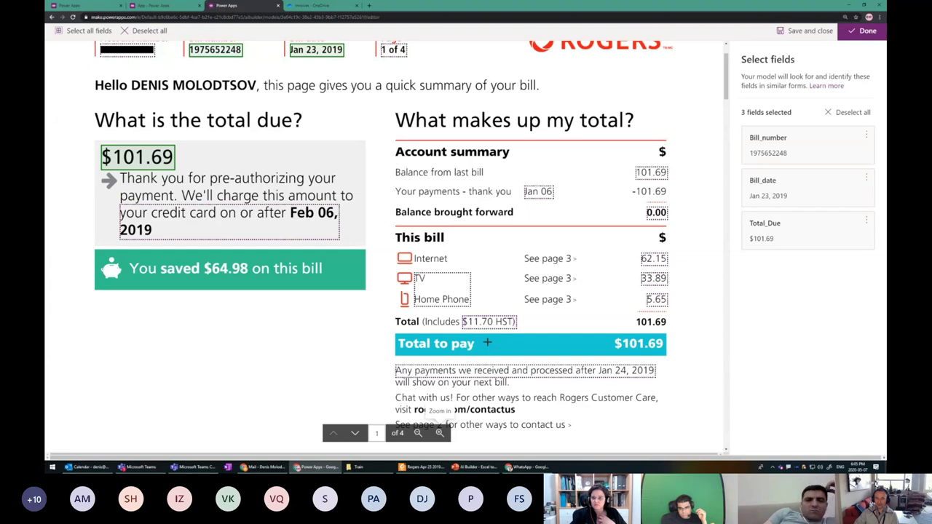
click(486, 322)
- Narrow the box to just $11.70, name the field Total_HST, and continue to other documents
drag(506, 331, 490, 334)
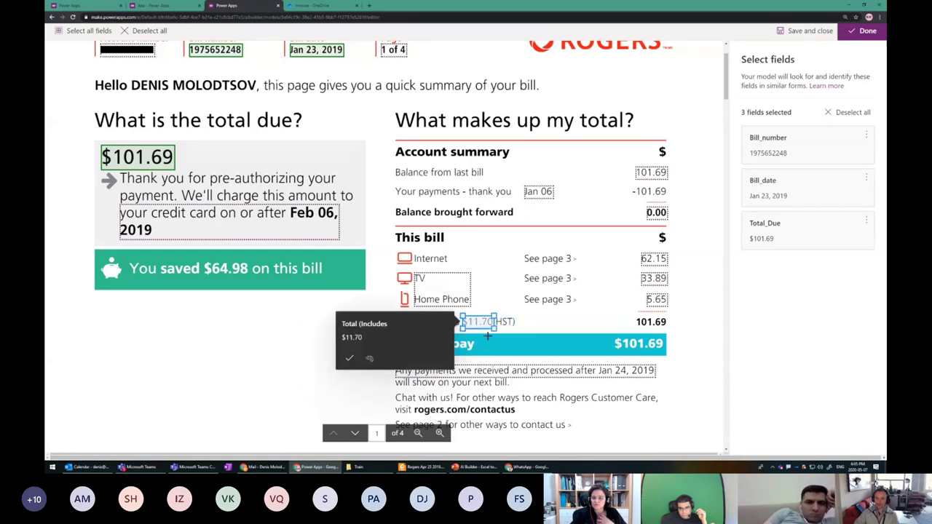
click(408, 323)
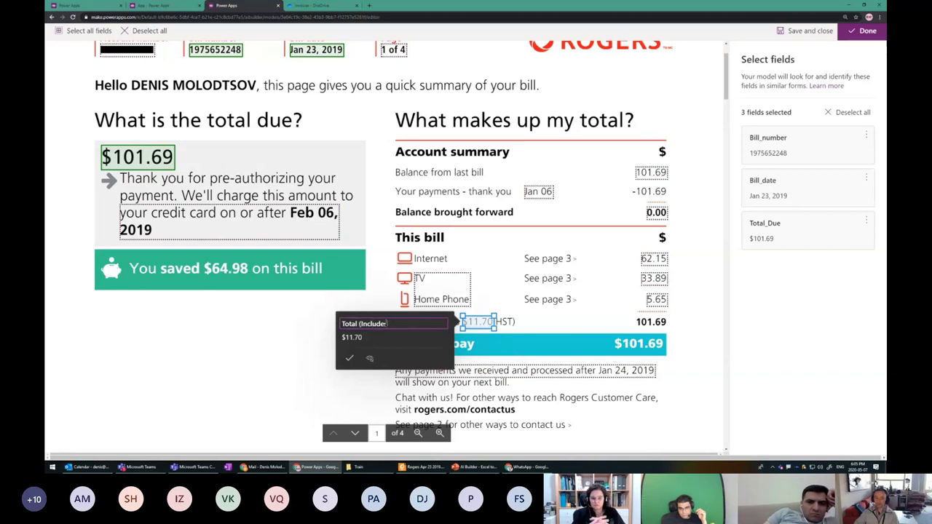
key(ctrl+a)
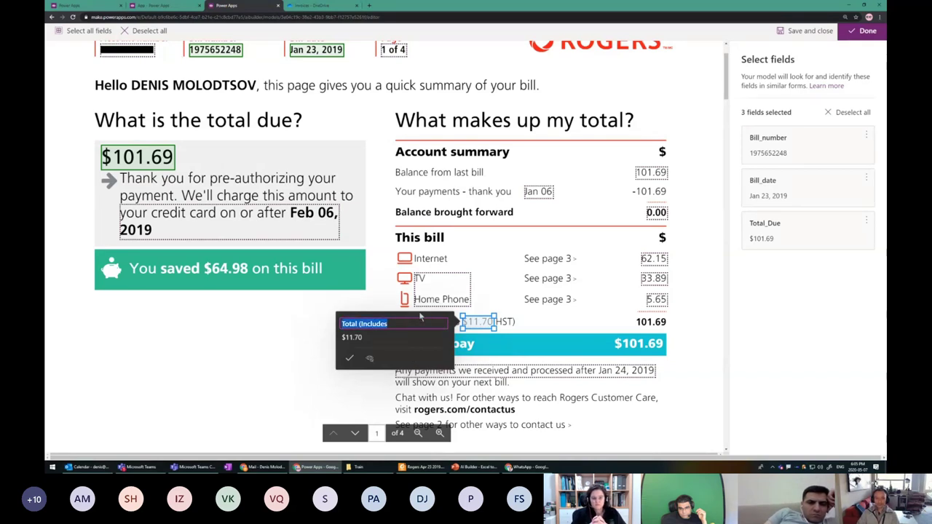
text(Tiot)
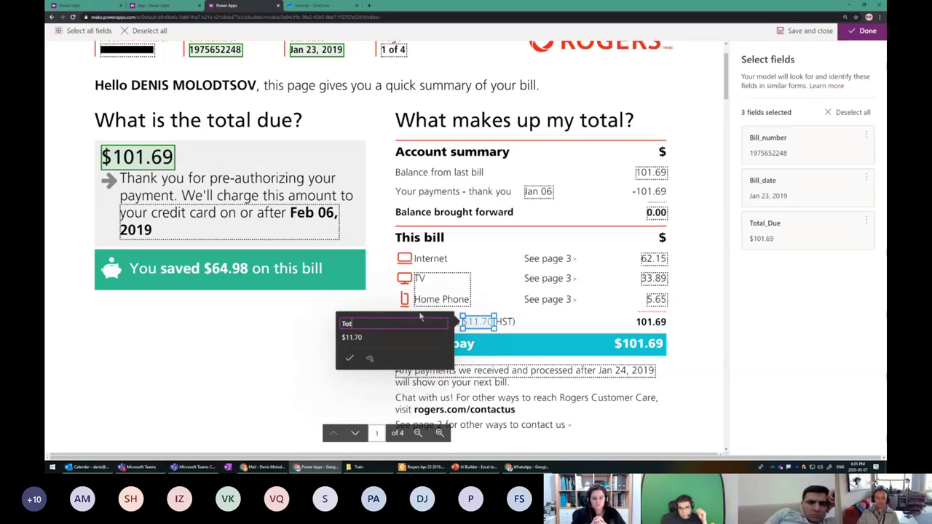
text(HST)
click(349, 358)
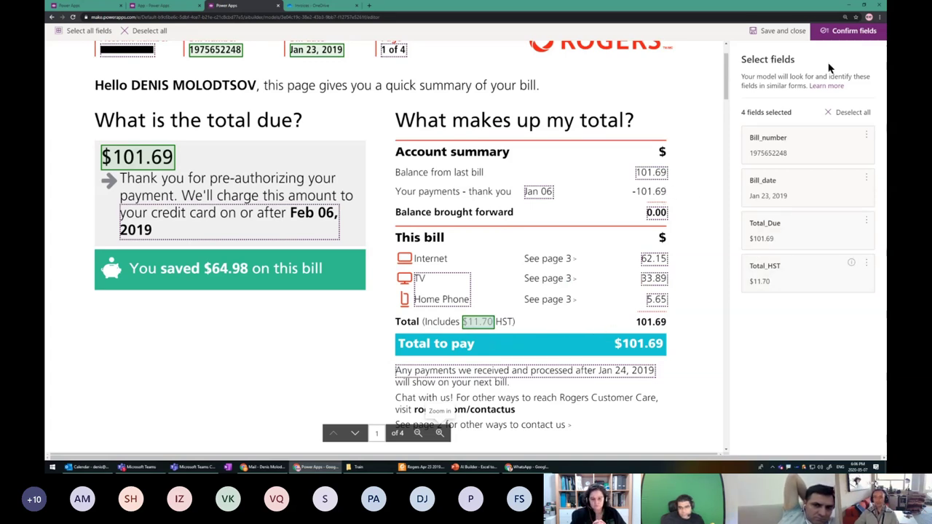
click(849, 32)
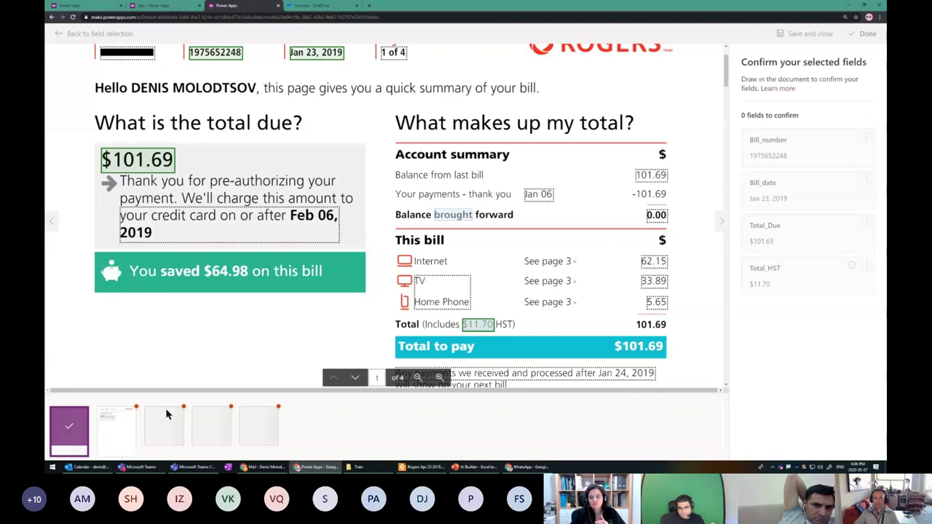
- Box the HST amount as Total_HST on the second bill and save the review
click(105, 434)
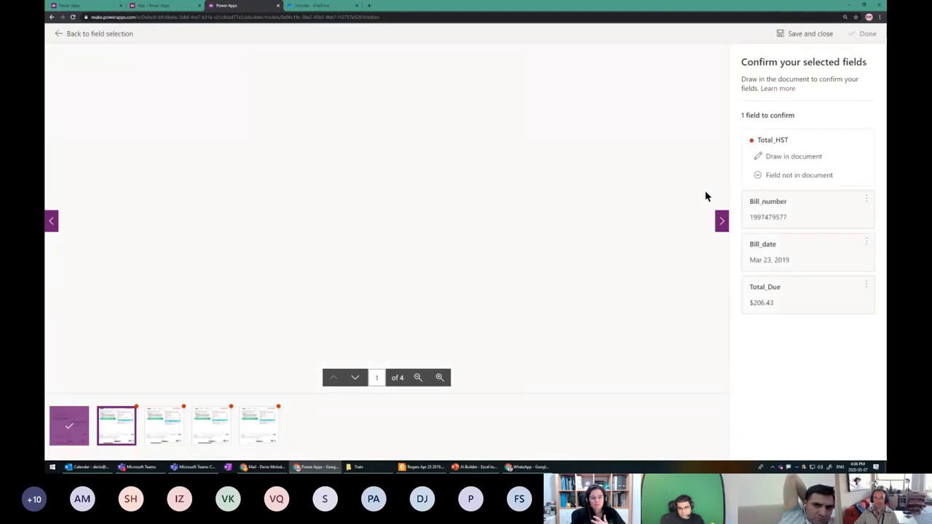
click(781, 158)
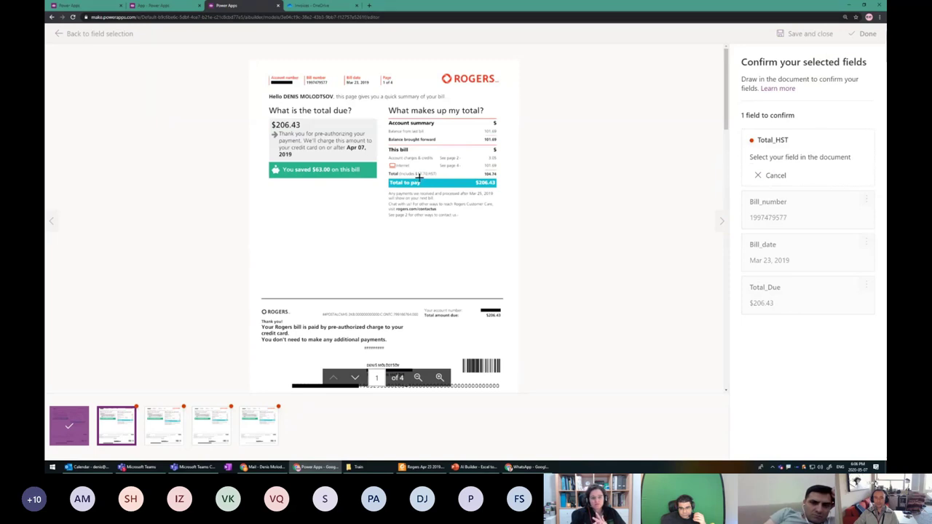
drag(415, 171, 428, 177)
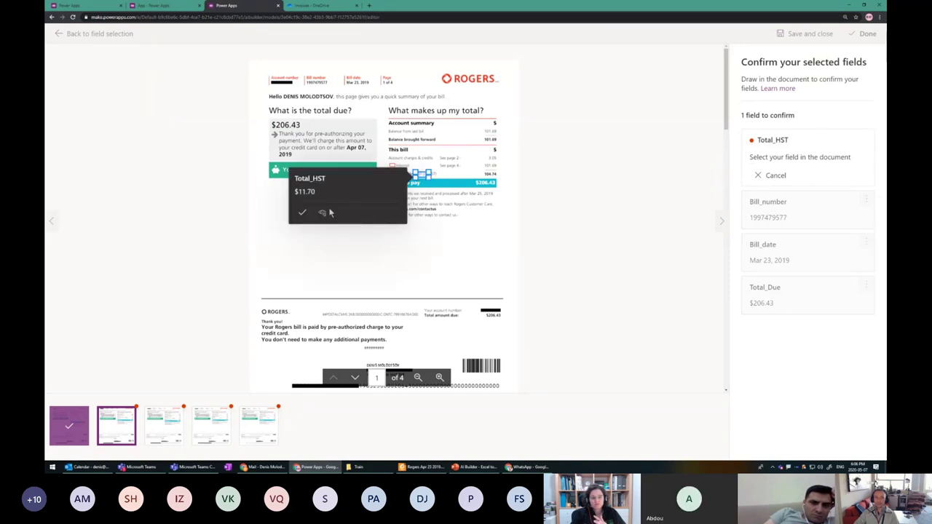
click(301, 211)
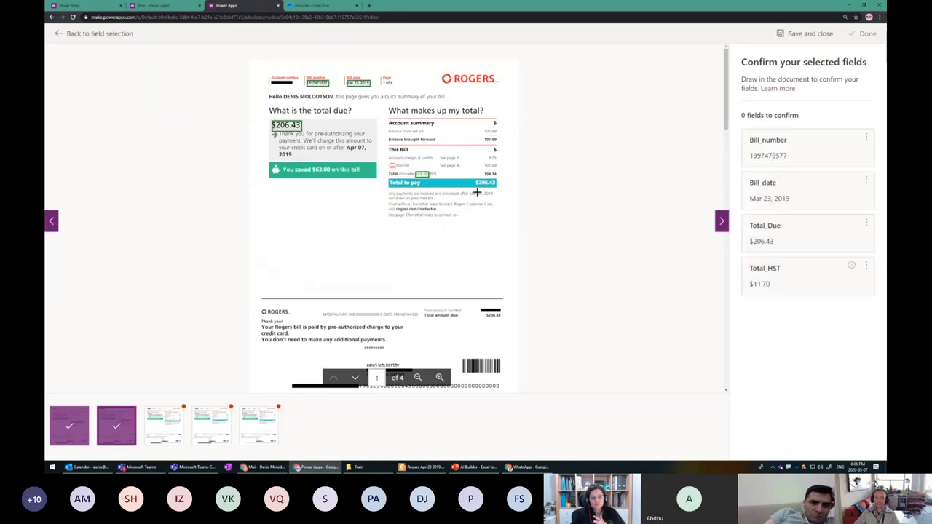
click(813, 38)
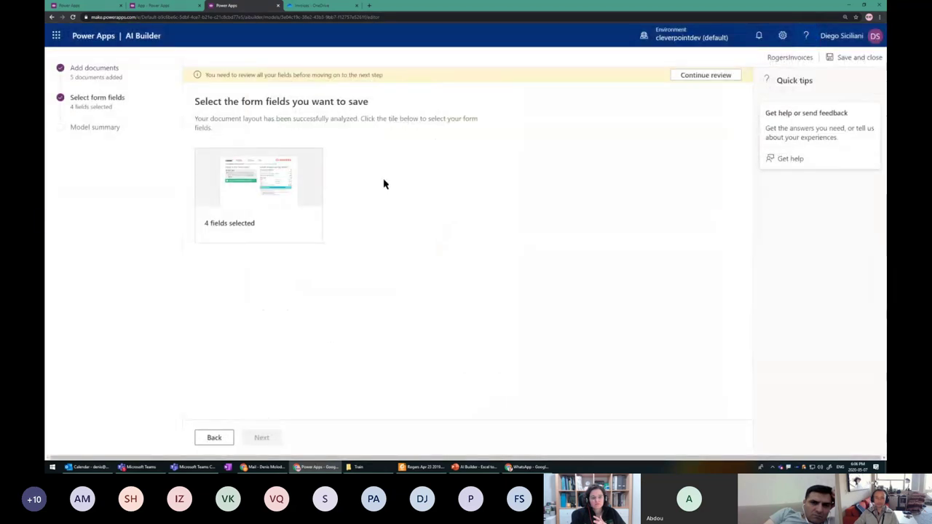
click(291, 185)
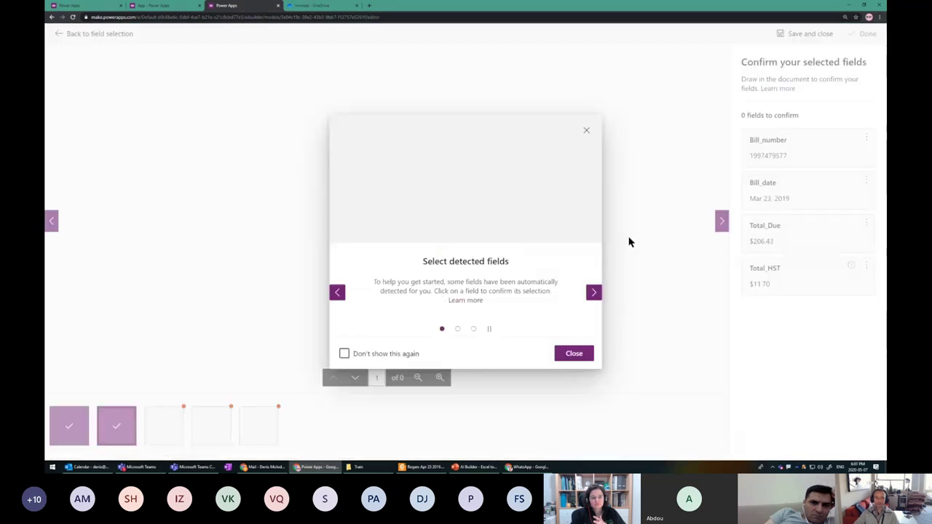
click(586, 130)
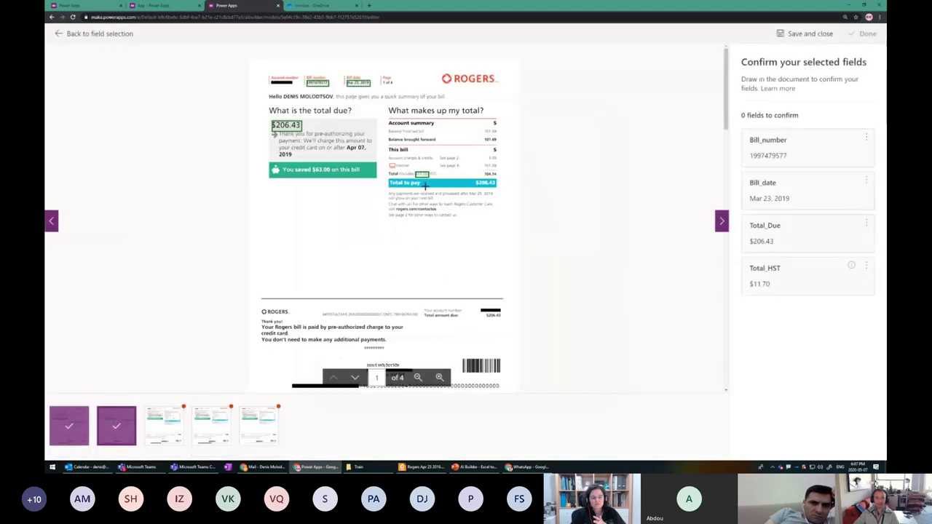
- Mark the $12.09 HST as Total_HST on the third, fourth and fifth bills, then finish
click(167, 430)
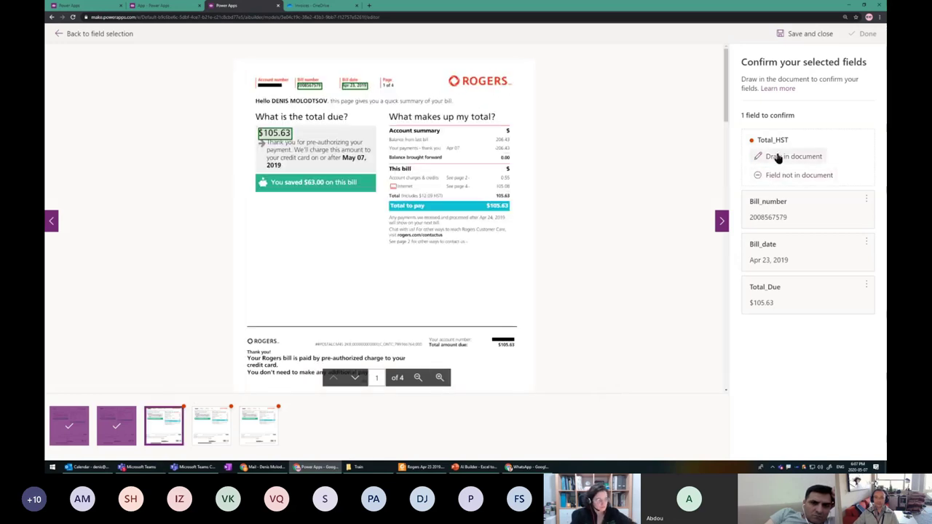
click(777, 156)
drag(415, 192, 437, 201)
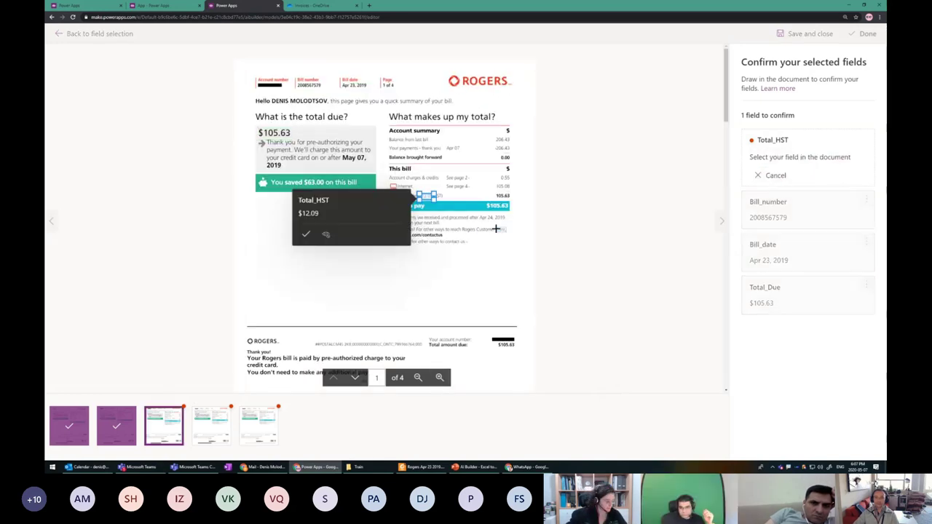
click(307, 235)
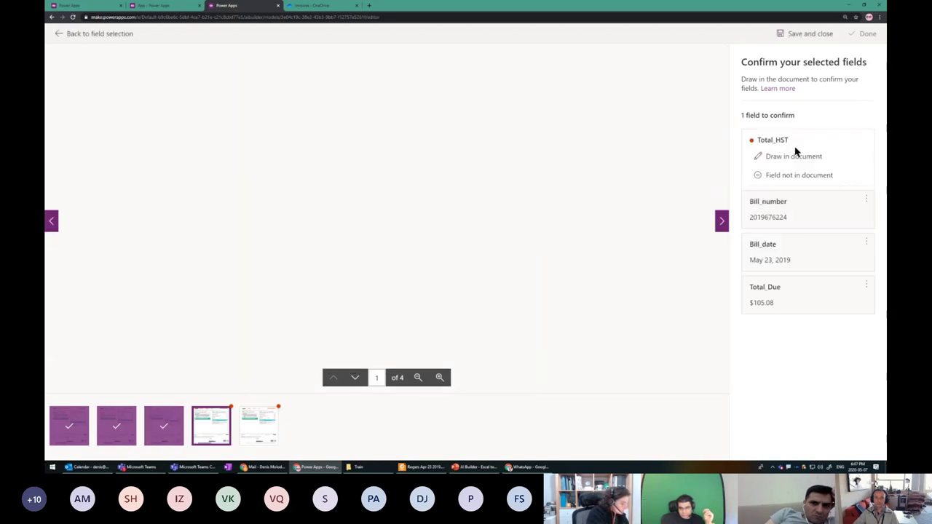
click(786, 158)
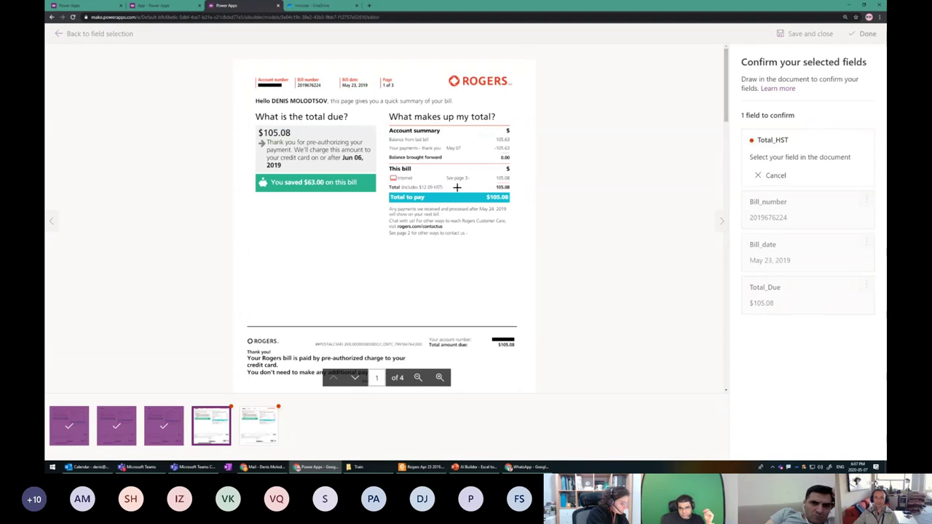
click(425, 188)
click(306, 226)
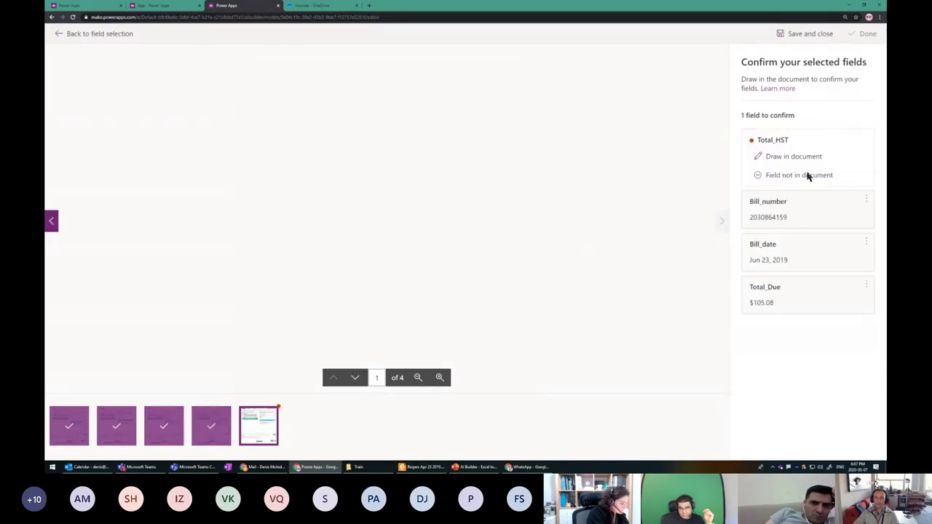
click(791, 157)
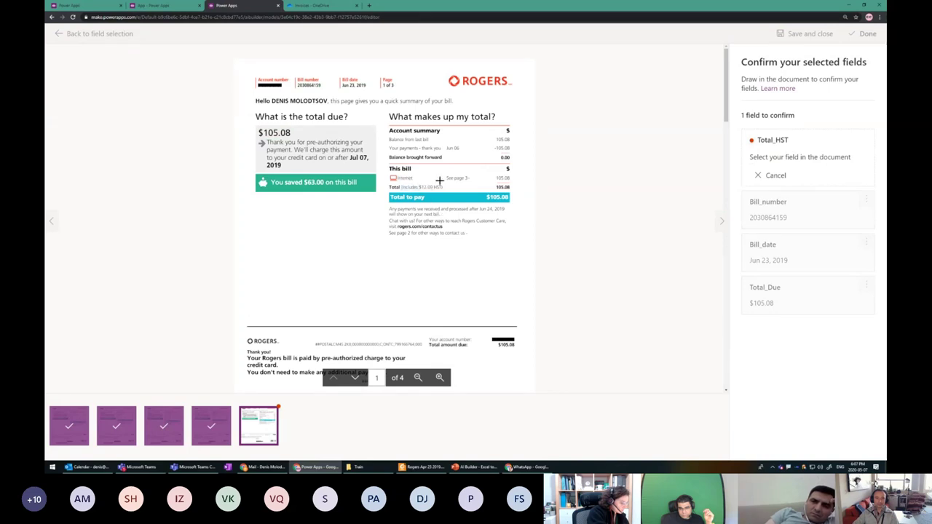
drag(420, 185, 435, 191)
click(306, 227)
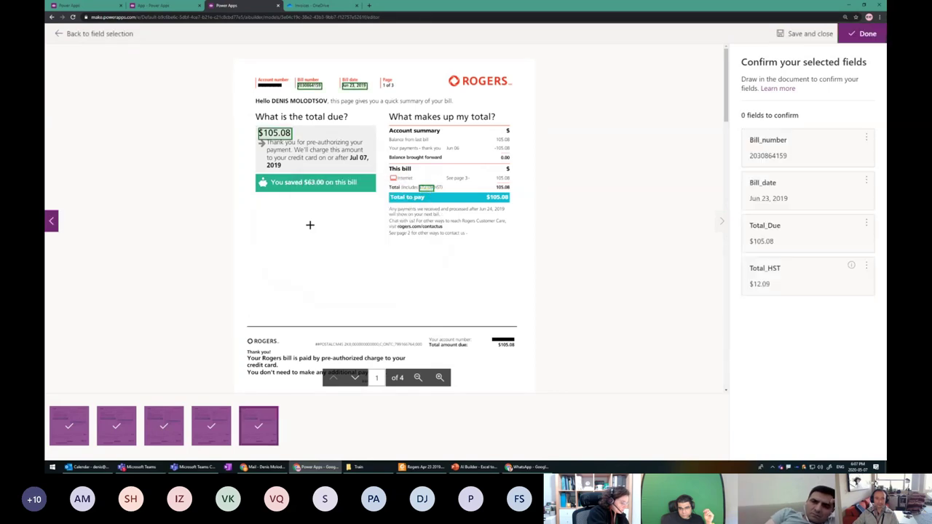
click(862, 34)
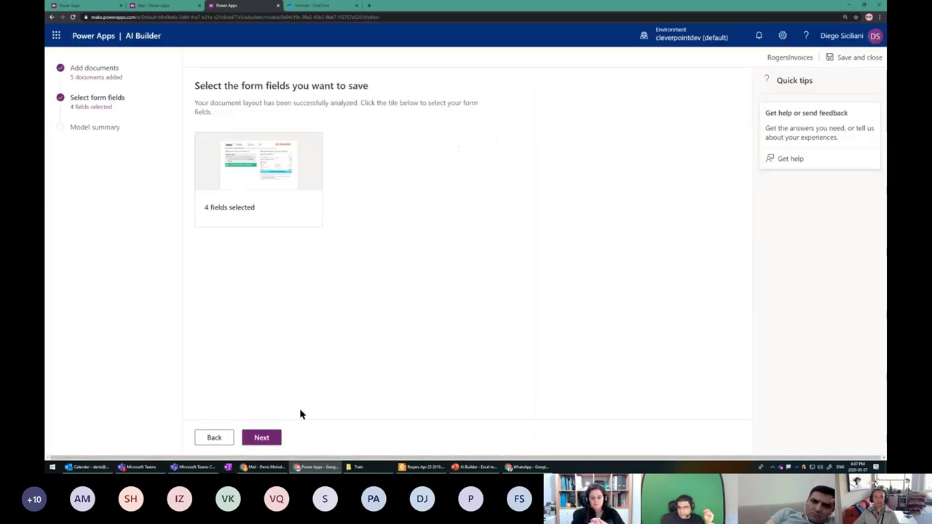
- Train the RogersInvoices model from its summary page and return to the Process Invoice app
click(260, 438)
click(268, 441)
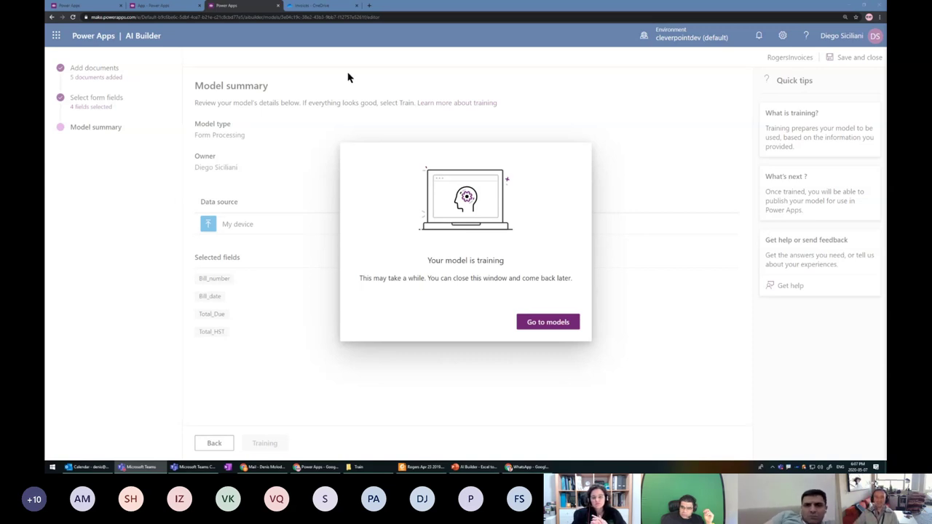
click(154, 9)
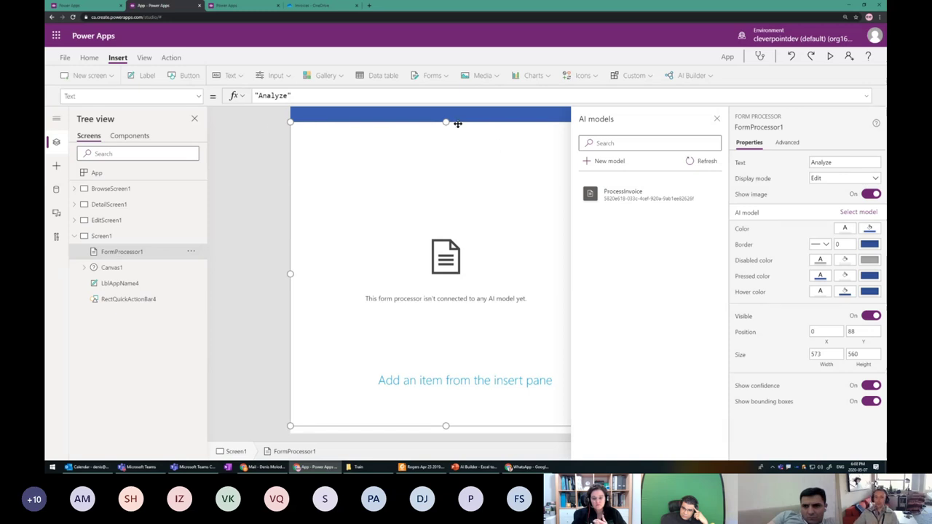
- Shorten the form processor to 455 high at Y 191 and add a 220-wide button to the card above
drag(447, 131, 443, 175)
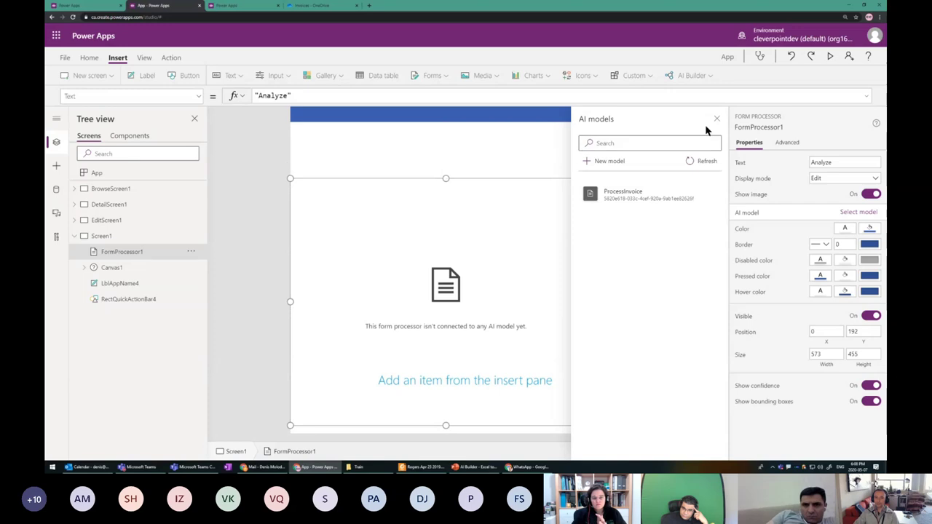
drag(516, 237, 516, 237)
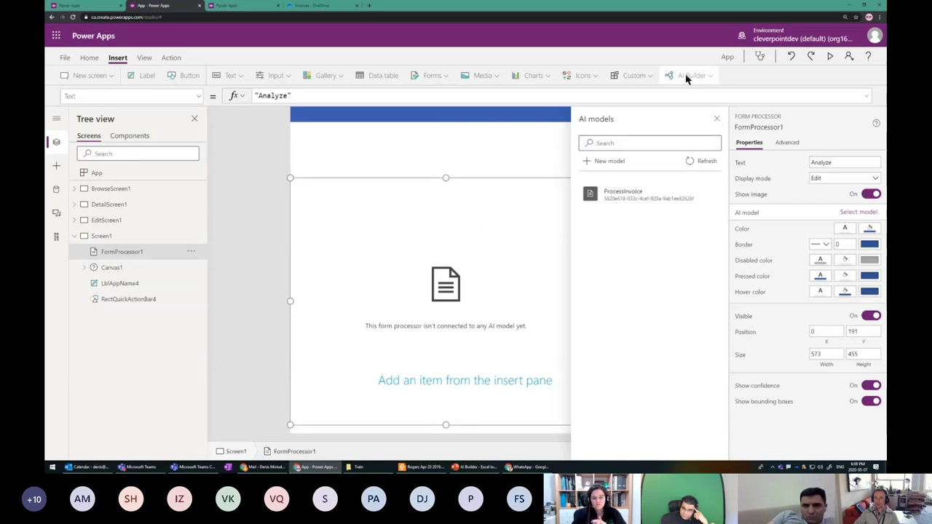
click(366, 143)
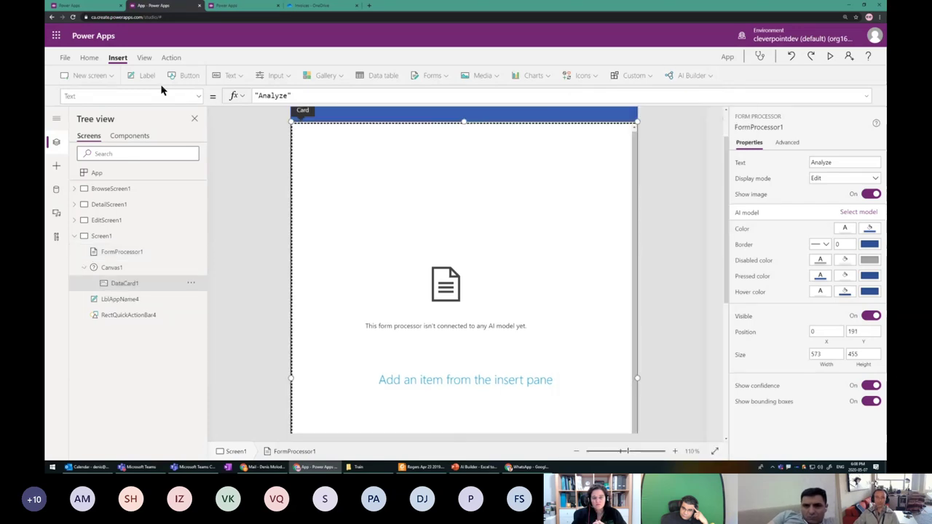
click(186, 75)
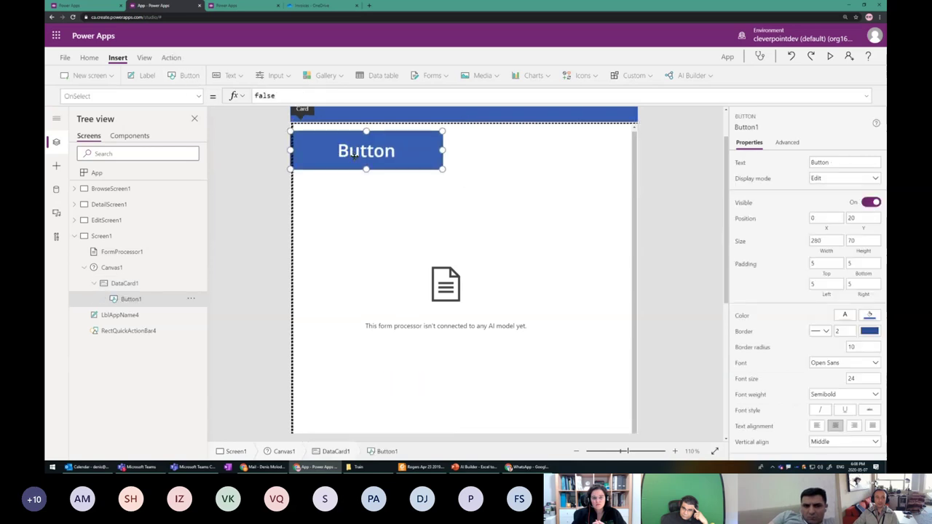
drag(447, 165, 416, 165)
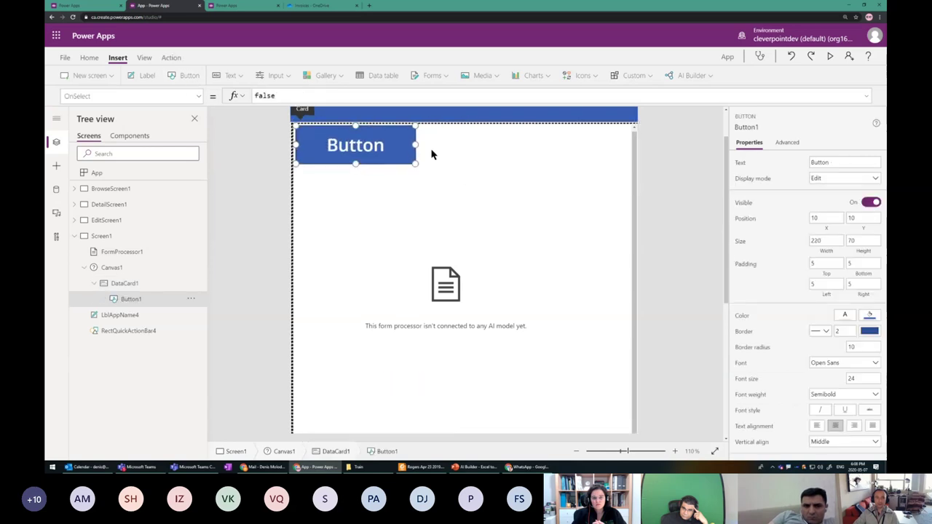
- Duplicate the button beside the first and label the two buttons 'Rogers' and 'Tellus'
key(ctrl+v)
drag(375, 149, 495, 133)
click(380, 155)
text(Rogers)
double_click(489, 145)
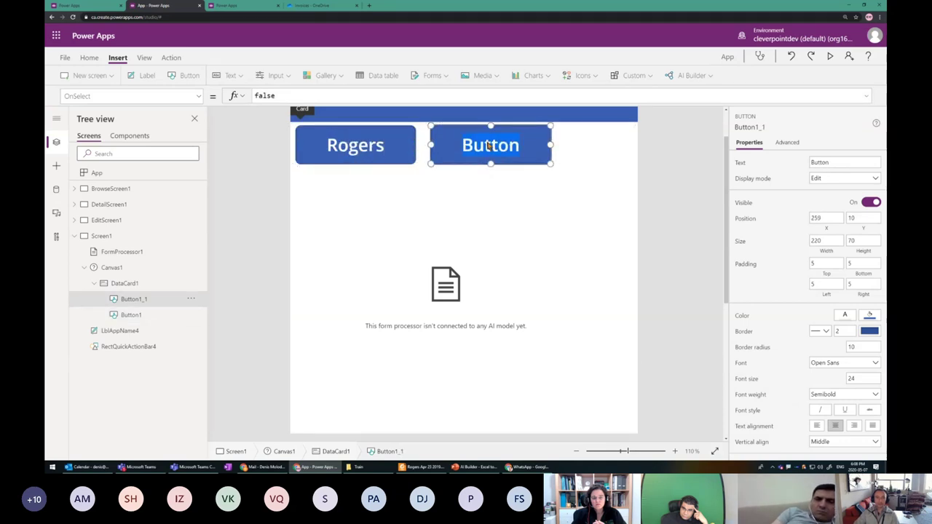
text(Tellus)
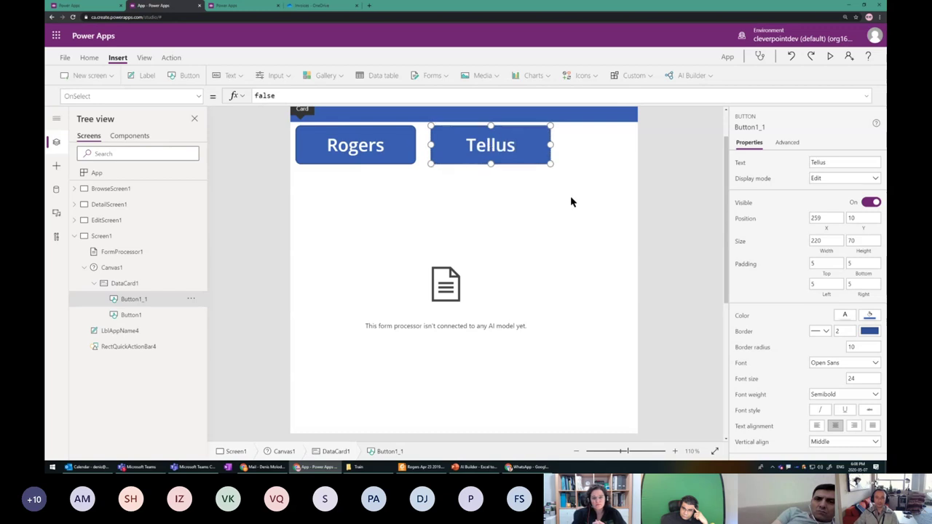
click(411, 149)
key(Tab)
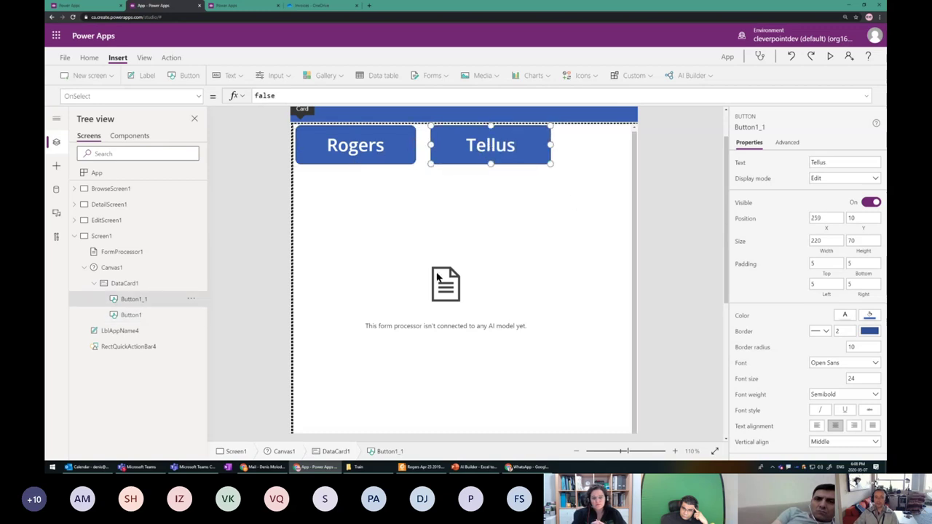
- Show the form processor's AI model list, highlighting the AI model setting with temporary annotations
click(437, 277)
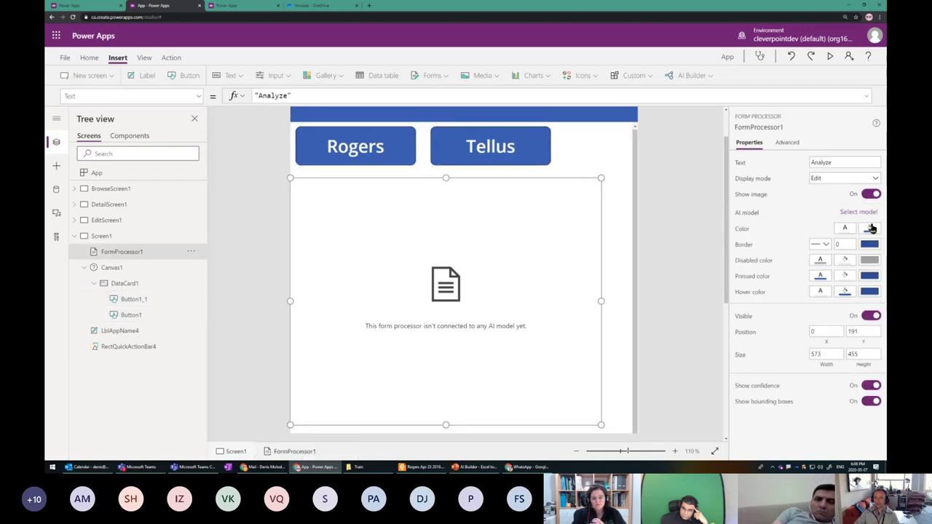
click(859, 213)
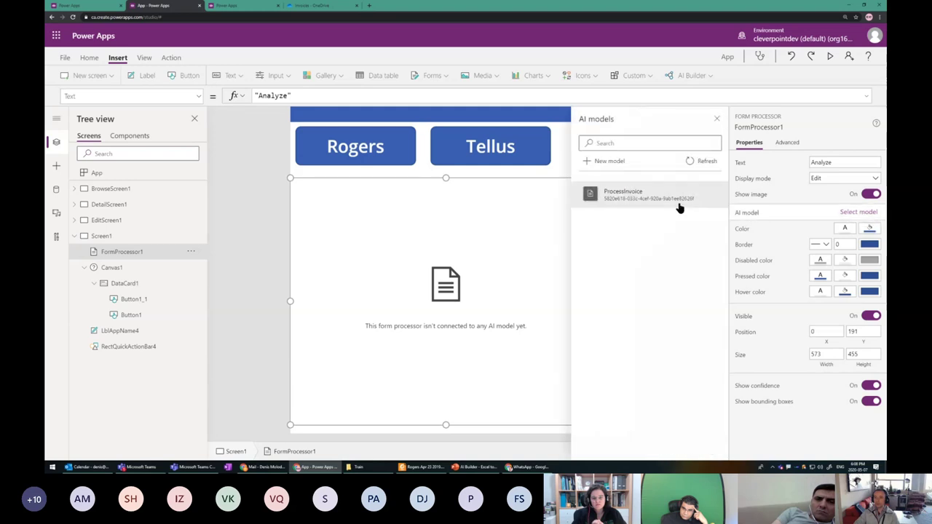
key(ctrl+2)
drag(729, 207, 864, 215)
key(e)
mouse_move(730, 204)
mouse_down()
mouse_move(773, 217)
mouse_move(886, 220)
mouse_up()
key(e)
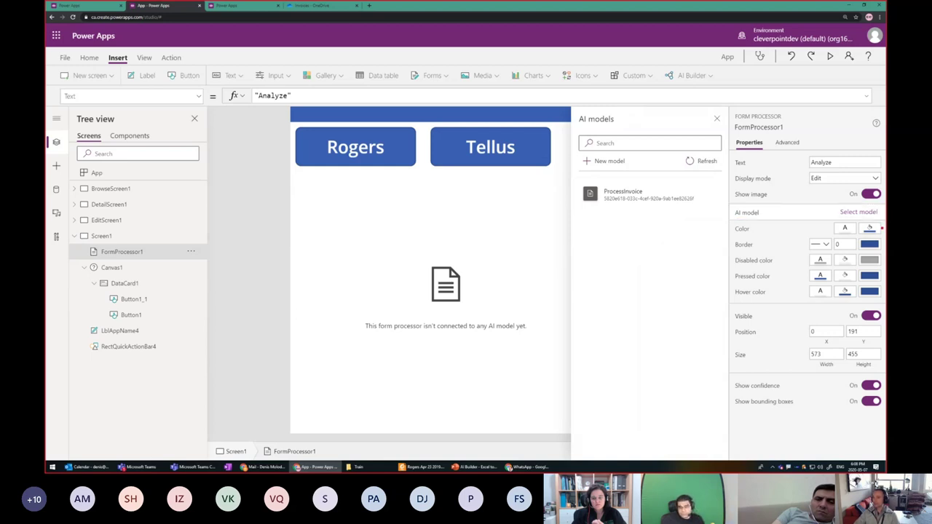
key(Escape)
click(503, 157)
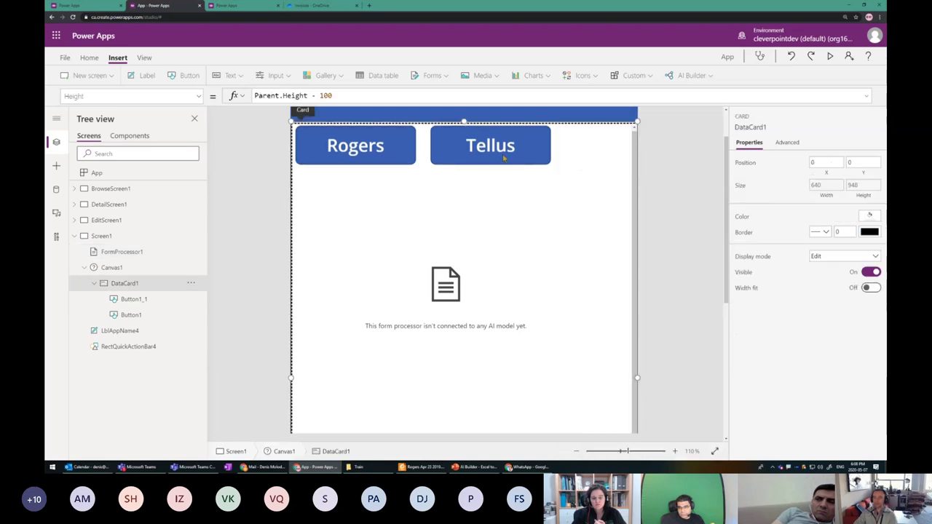
- Delete the Rogers and Tellus buttons from the card
click(355, 145)
key(Delete)
click(500, 153)
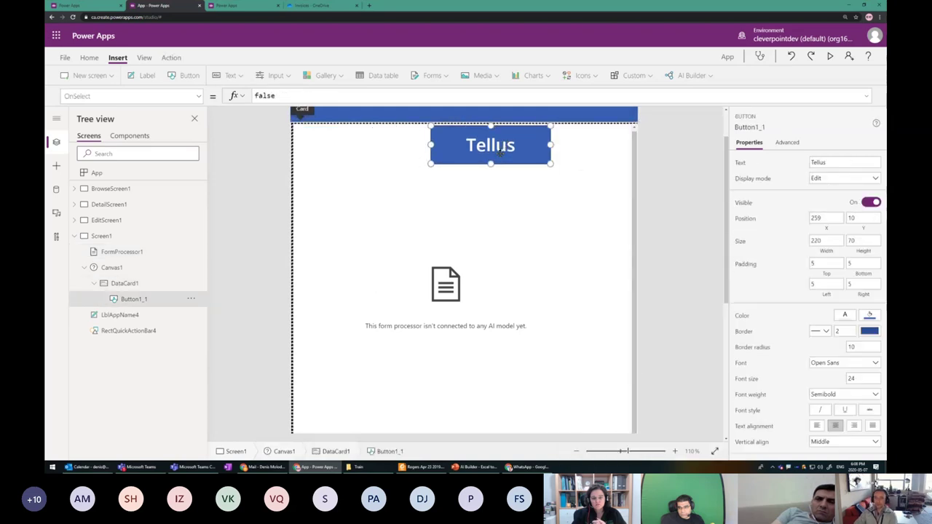
key(Delete)
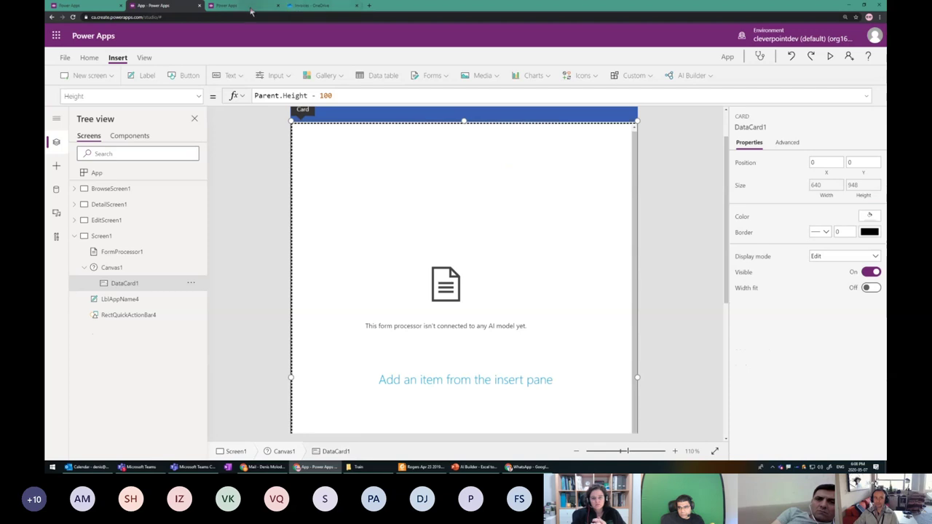
click(251, 8)
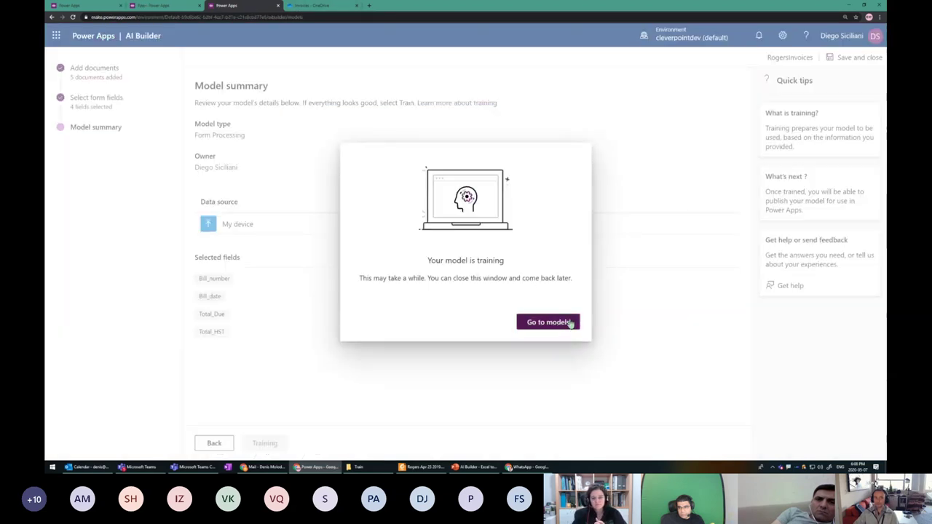
- Open the AI Builder models list showing RogersInvoices as Trained, then return to PowerPoint
click(569, 324)
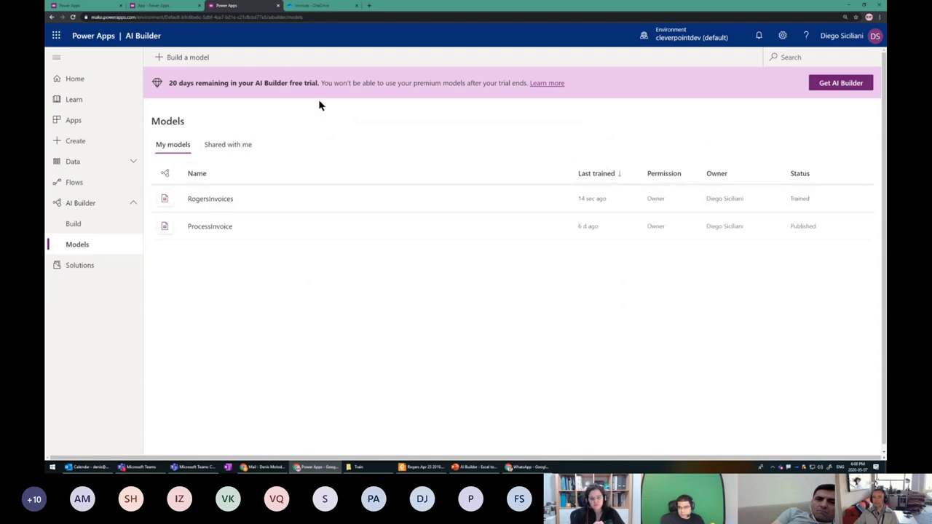
key(alt+Tab)
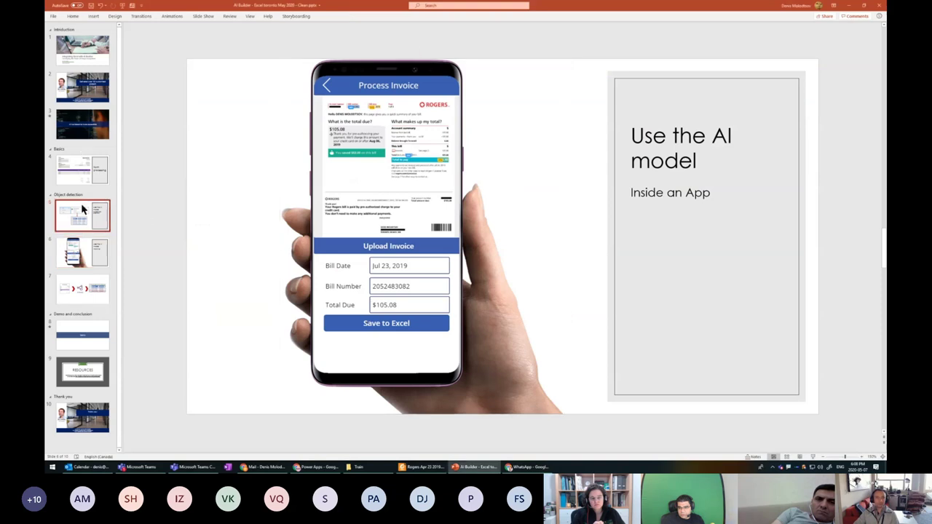
- On slide 4, box the invoice's item table in red, clear it, and return to Chrome
click(85, 179)
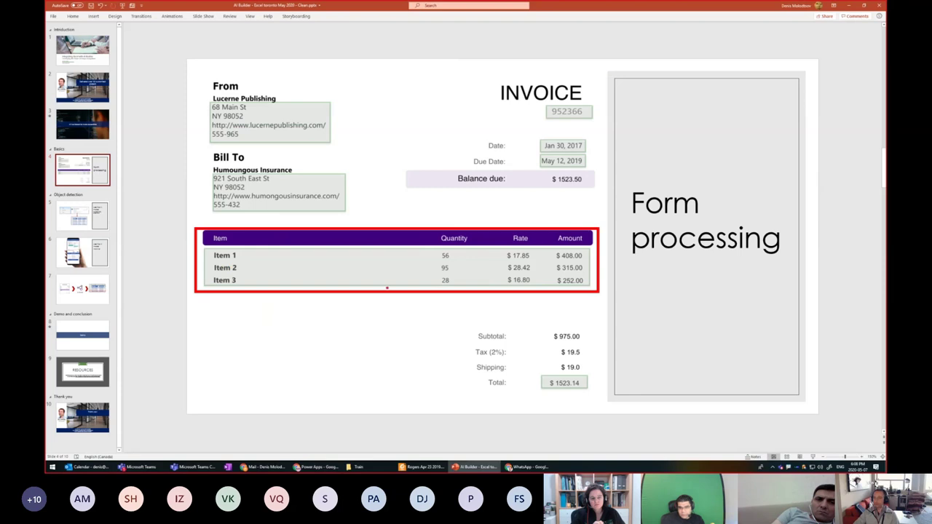
click(206, 306)
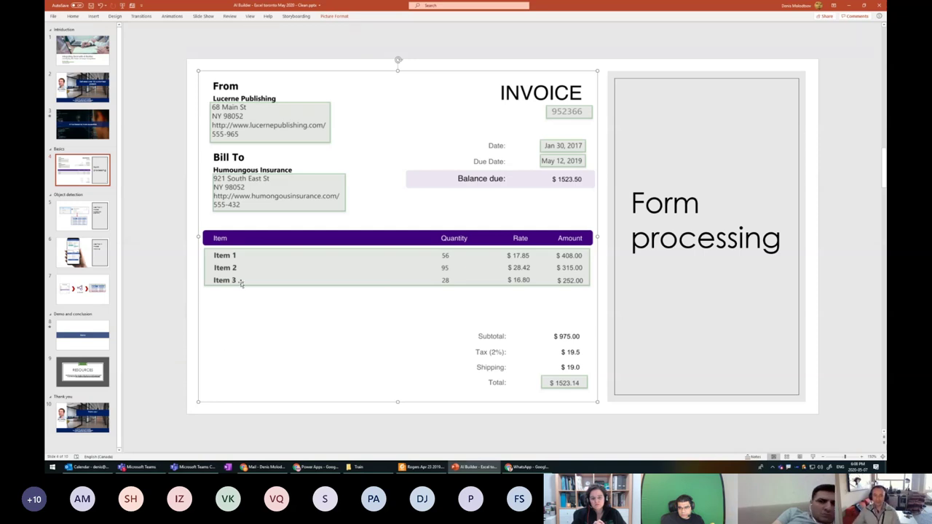
drag(199, 224, 599, 289)
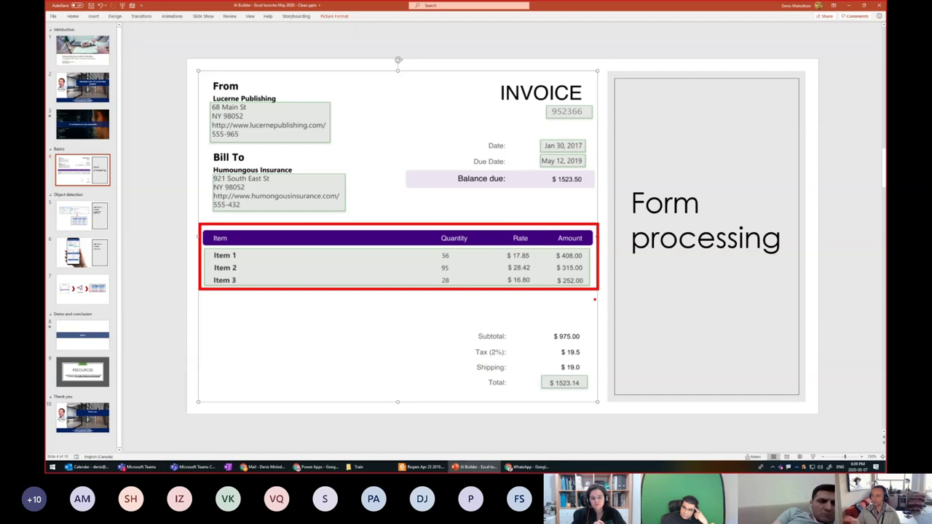
key(Escape)
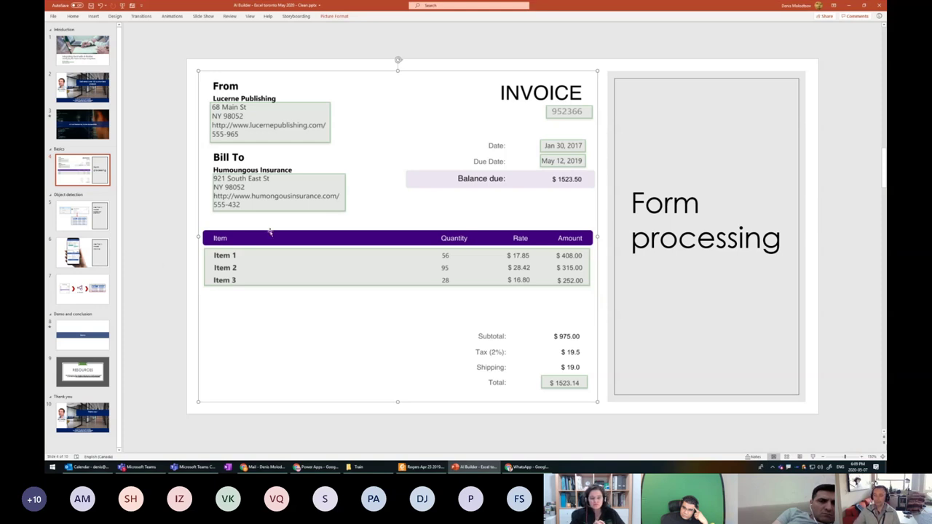
key(alt+Tab)
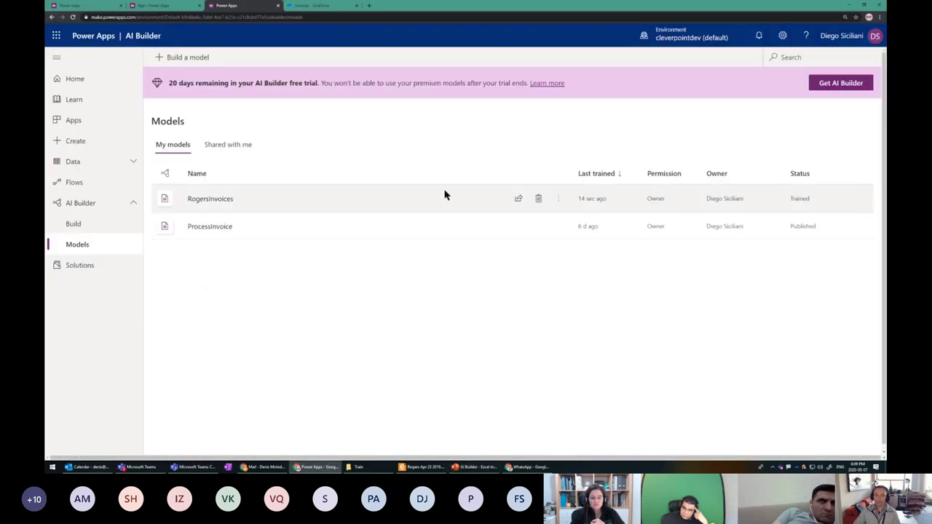
- Zoom in on the AI Builder Models page for the audience
click(169, 4)
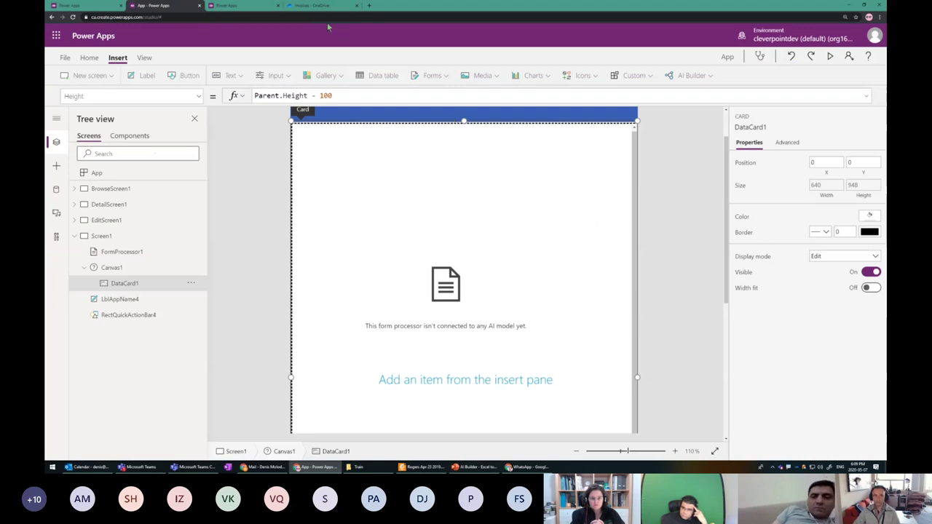
click(237, 5)
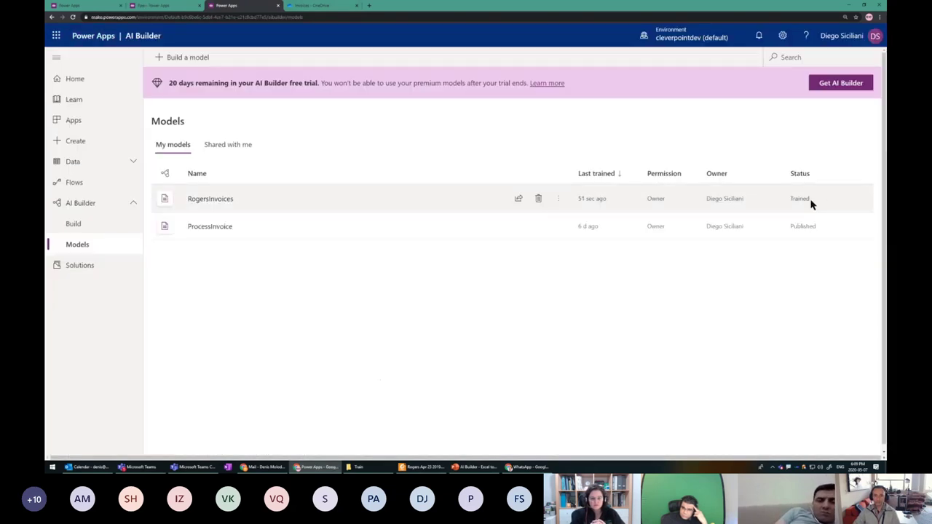
key(alt+space)
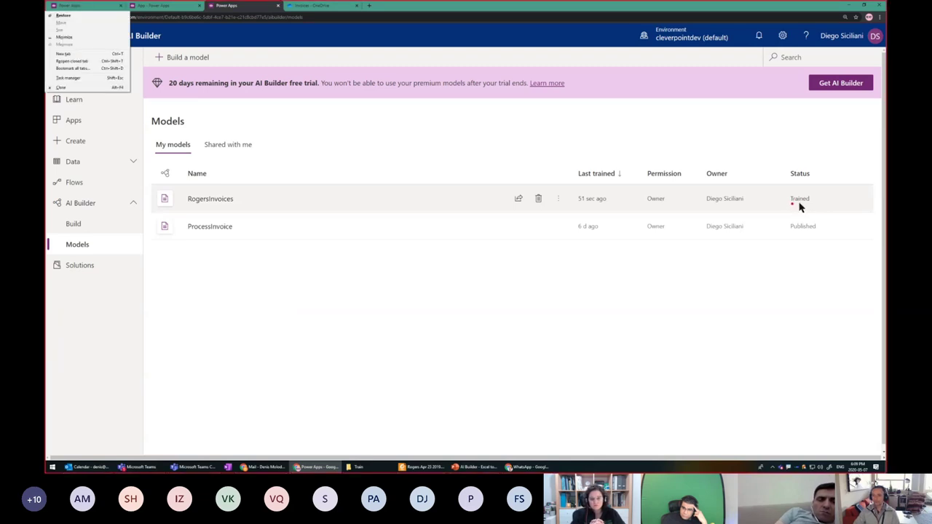
key(Escape)
key(ctrl+plus)
key(ctrl+plus)
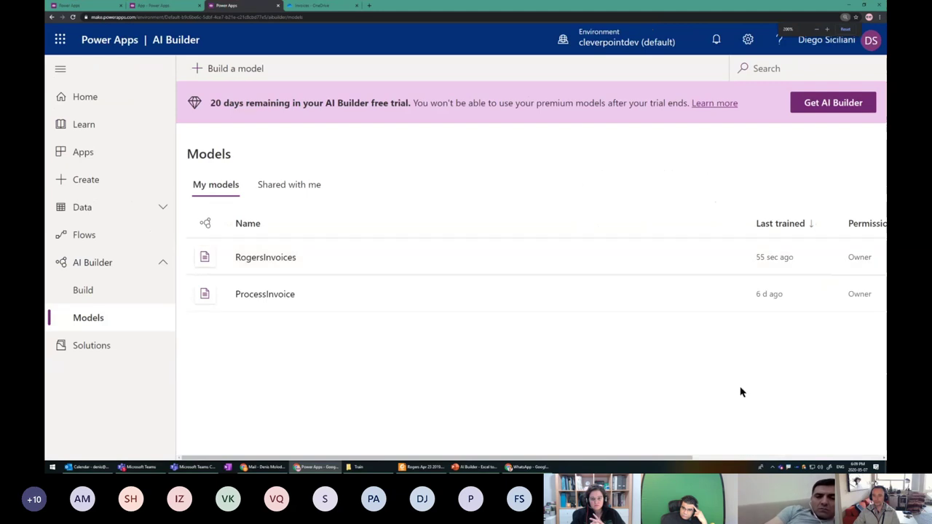
scroll(740, 393, right, 5)
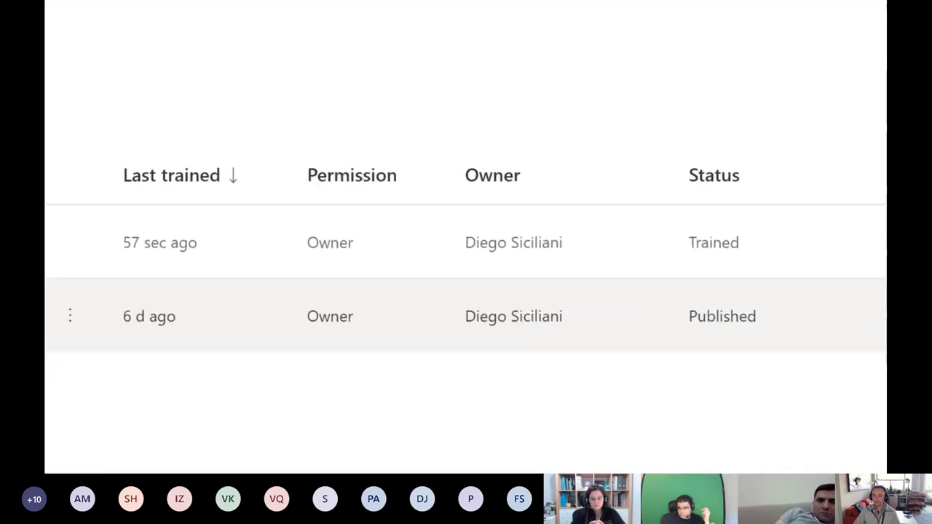
- Annotate RogersInvoices' Trained status and ProcessInvoice's row, then return to the Process Invoice app
drag(652, 252, 768, 271)
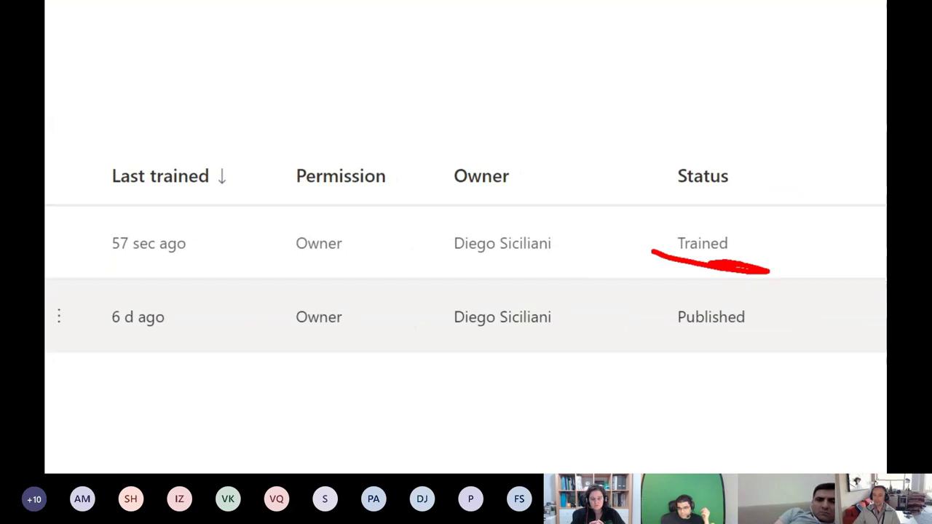
drag(525, 358, 583, 329)
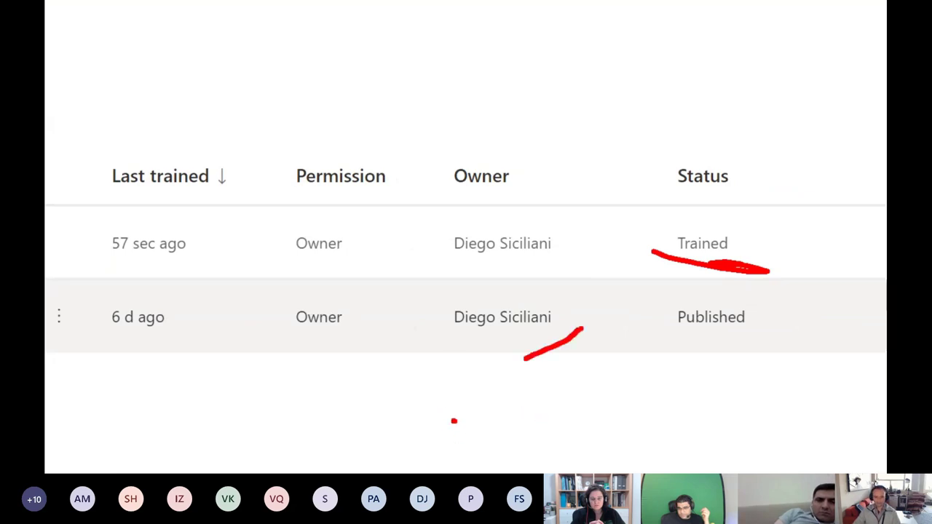
drag(750, 178, 616, 177)
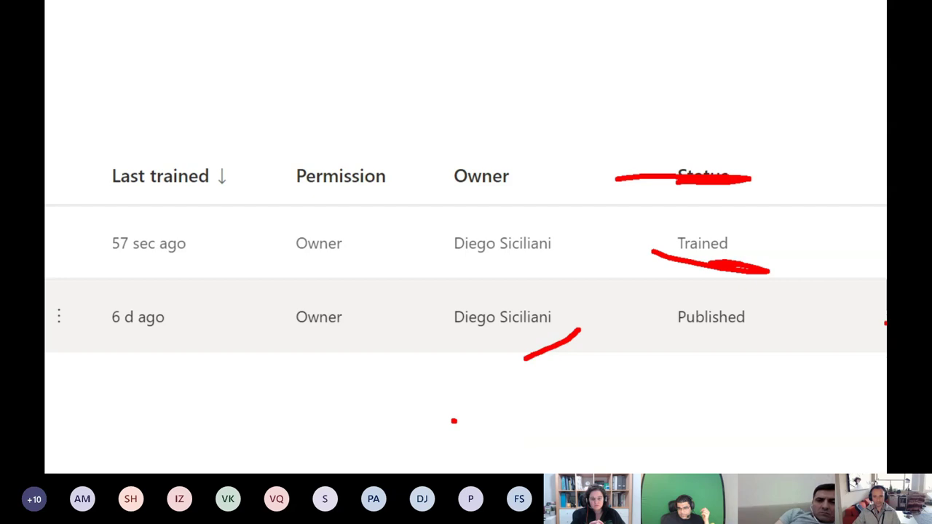
scroll(466, 313, left, 5)
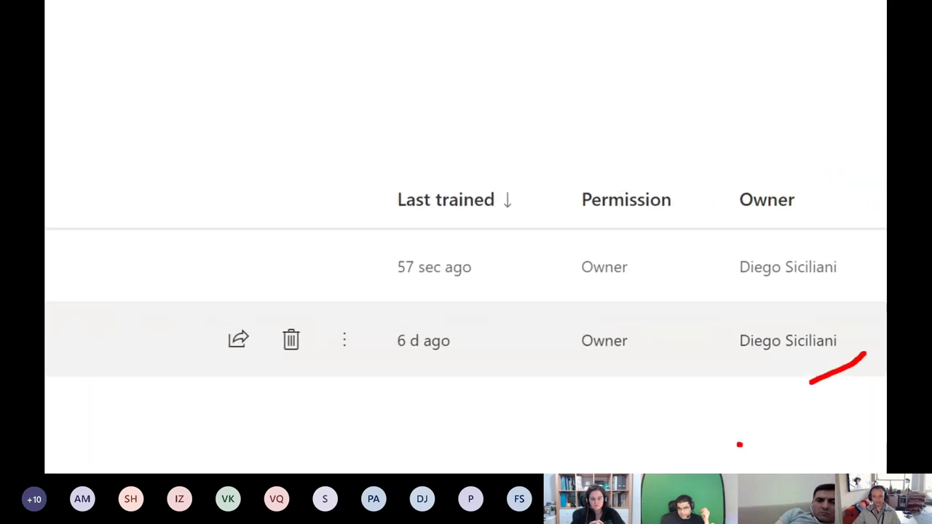
scroll(466, 243, up, 3)
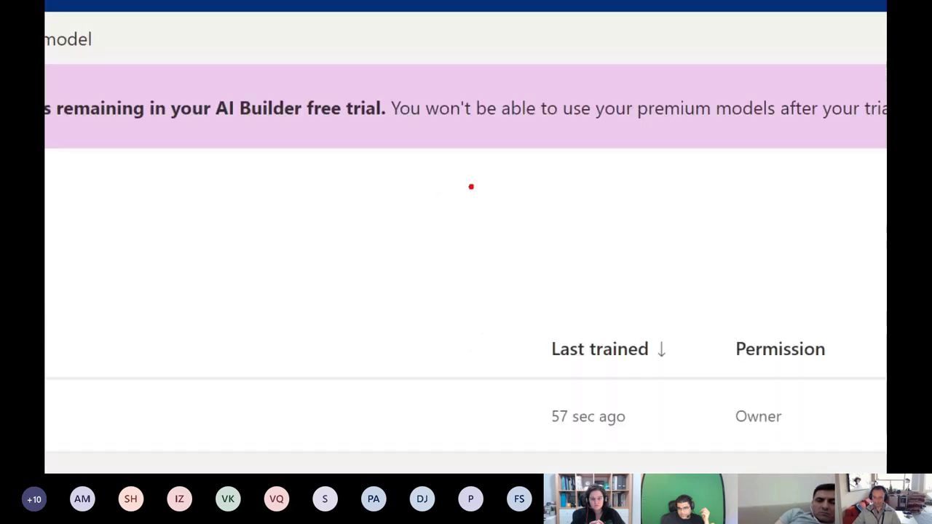
drag(648, 213, 441, 210)
drag(552, 239, 478, 282)
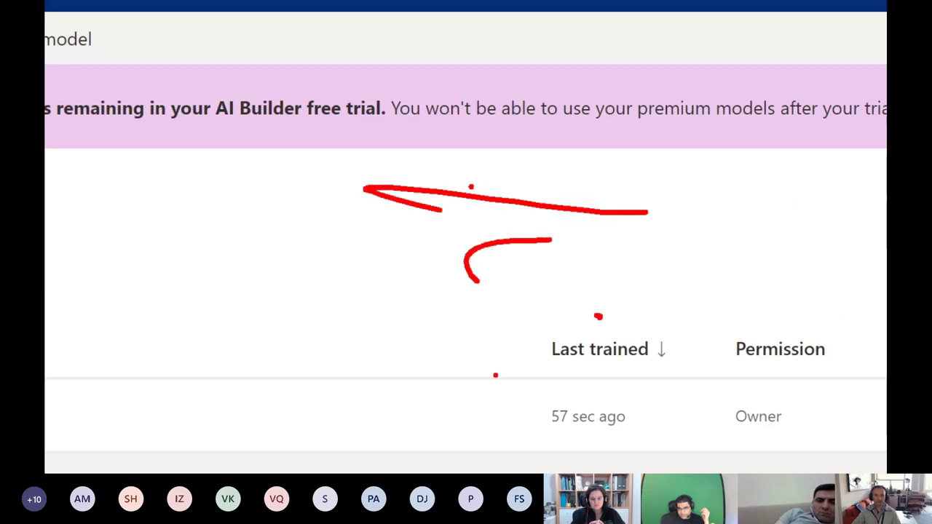
key(Escape)
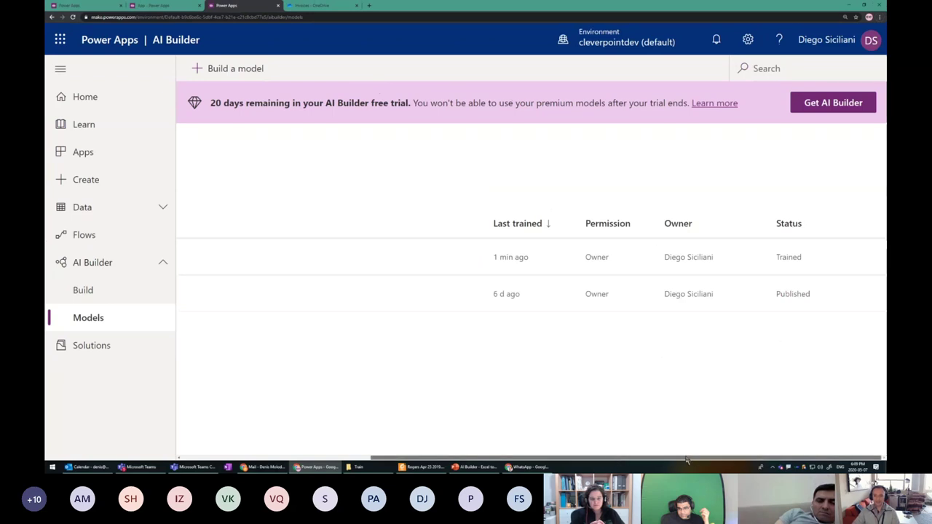
click(153, 6)
scroll(509, 186, up, 1)
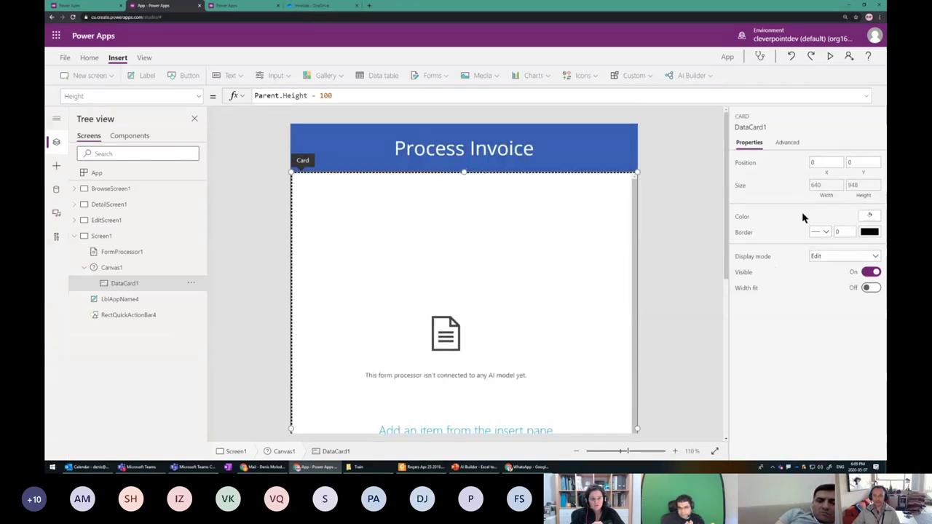
- Move FormProcessor1 up under the Process Invoice header to position 33, 100
click(793, 149)
click(101, 236)
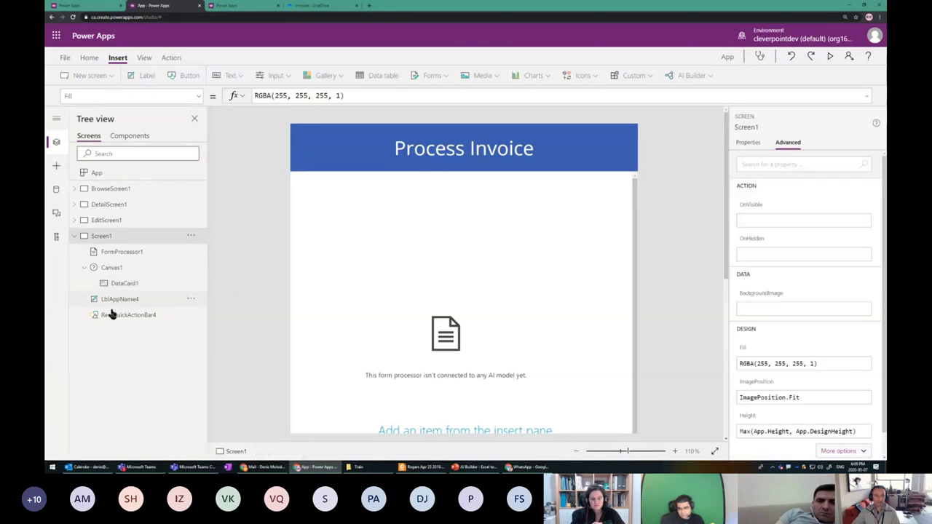
click(124, 252)
drag(516, 230, 524, 186)
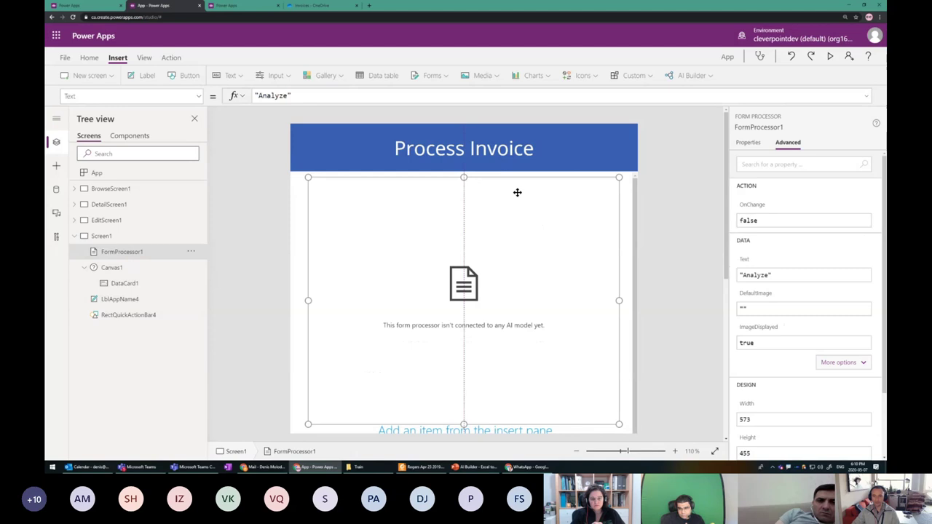
- Refresh the form processor's AI model list, which shows only ProcessInvoice
click(749, 143)
click(857, 211)
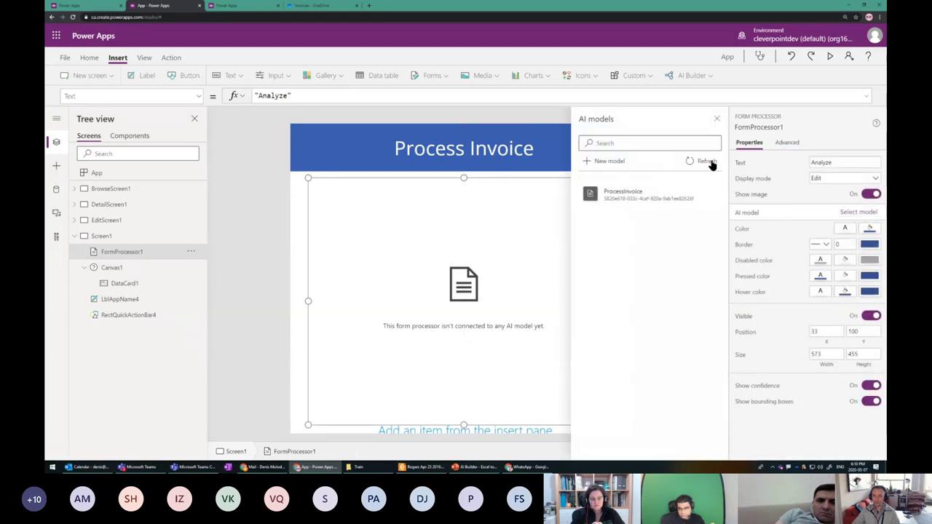
click(705, 162)
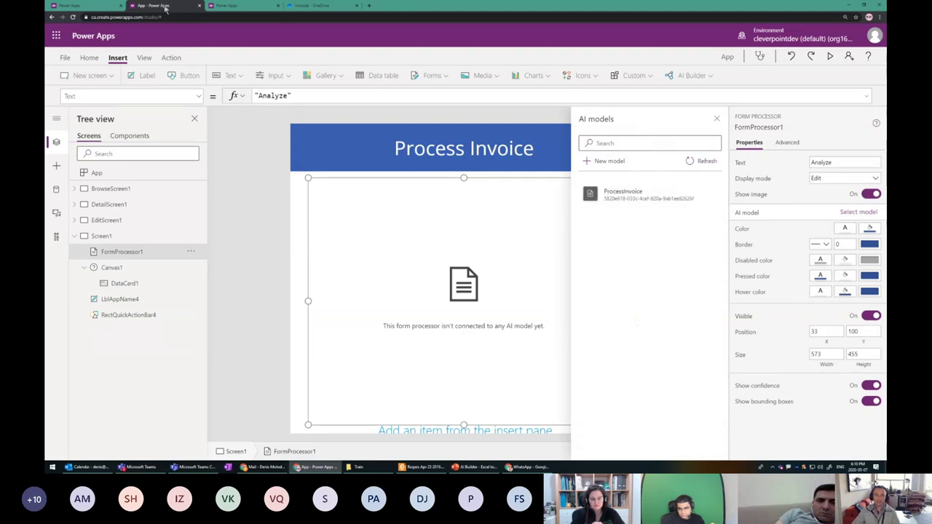
click(232, 6)
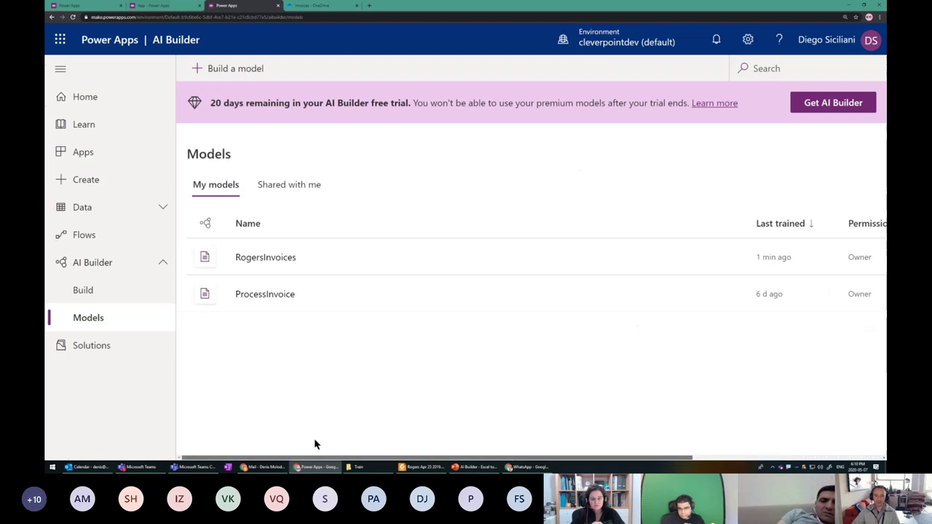
- Publish RogersInvoices from its model details, then refresh the app's AI models list to include it
click(260, 264)
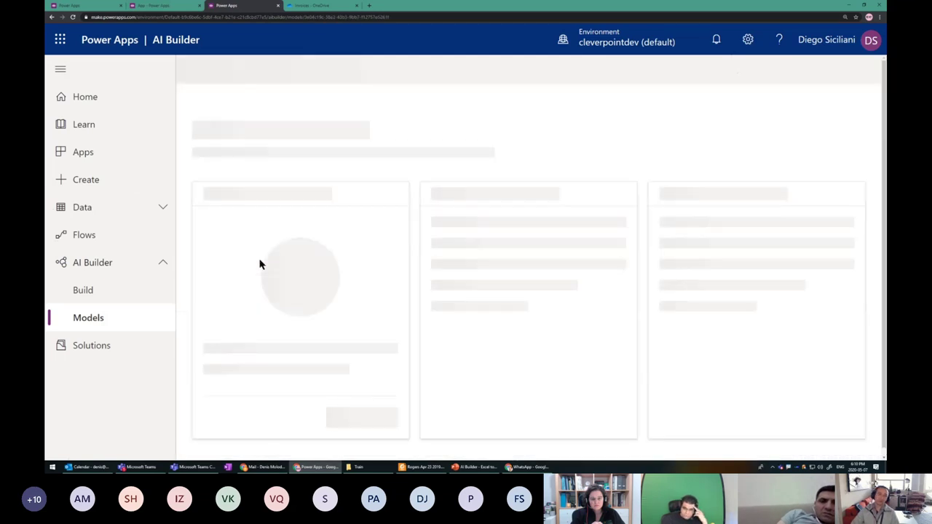
click(293, 444)
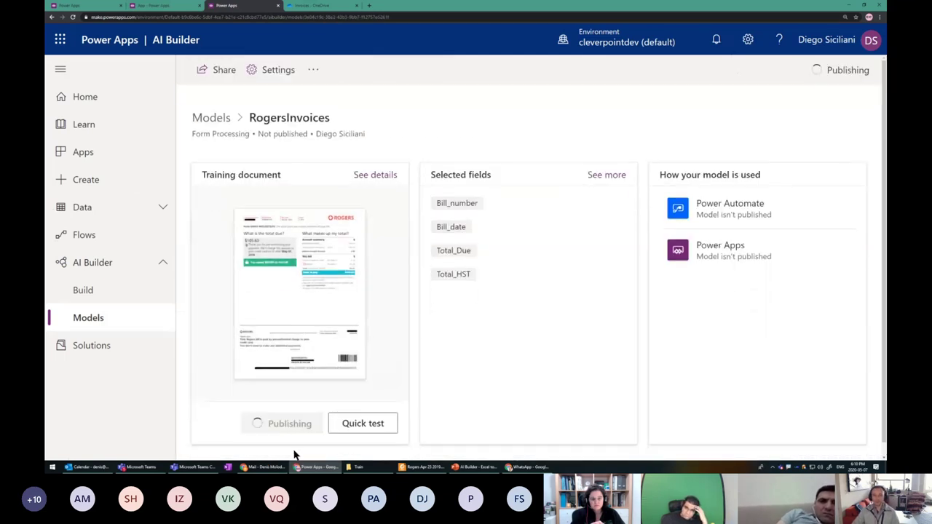
click(153, 5)
click(705, 162)
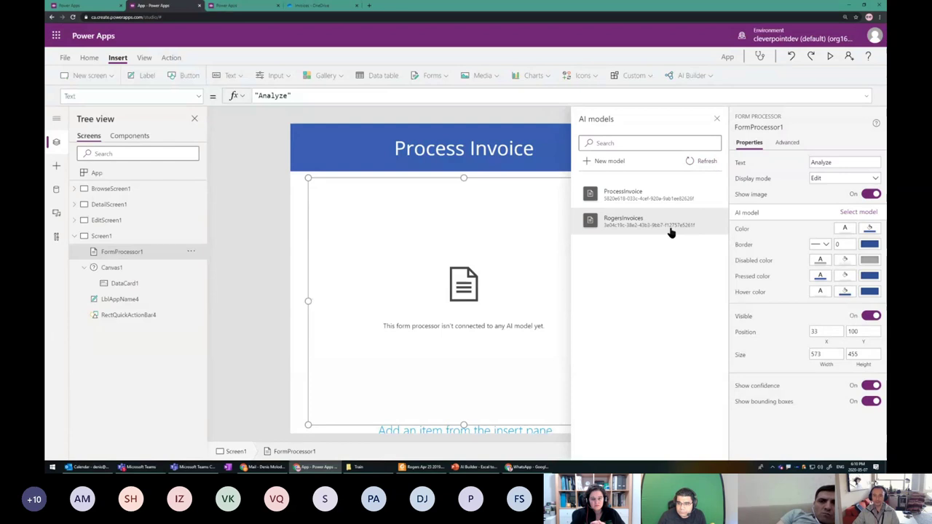
- Link the form processor to RogersInvoices, widen it to the full screen width, and run the preview
click(671, 231)
scroll(640, 270, down, 1)
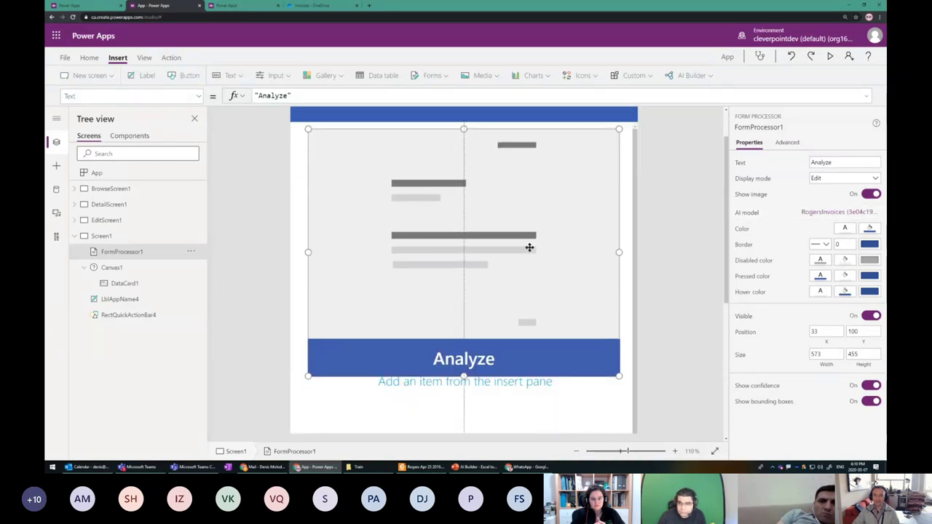
drag(529, 247, 518, 235)
drag(600, 367, 628, 374)
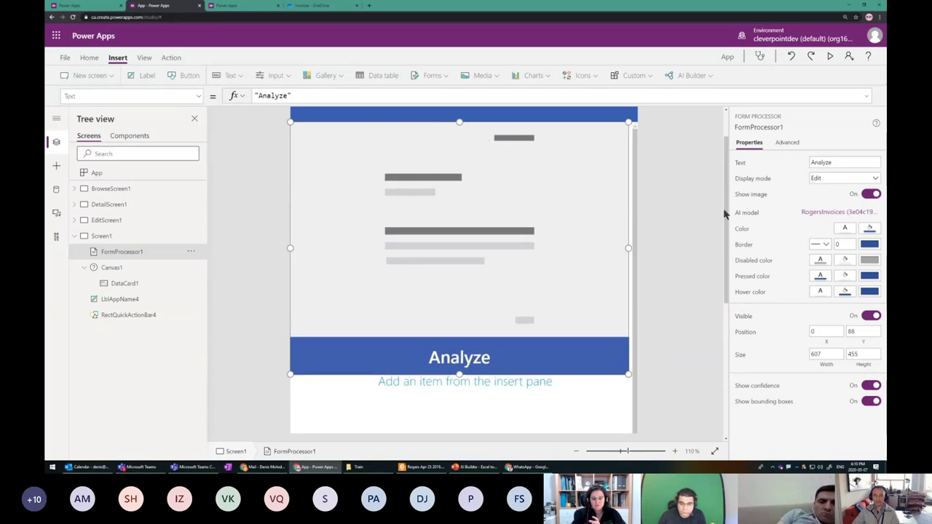
click(829, 58)
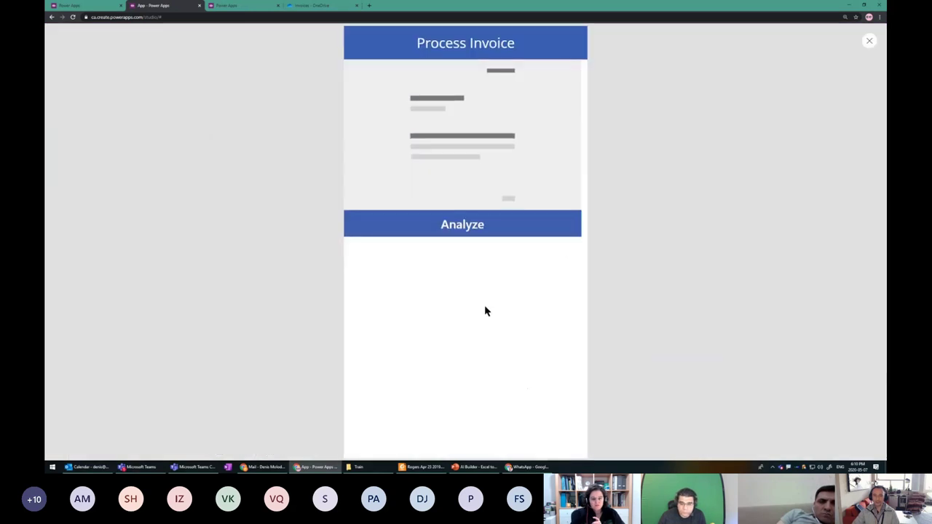
- Choose Analyze and browse via Model Data into the Train folder of five Rogers bill PDFs
click(467, 226)
click(202, 15)
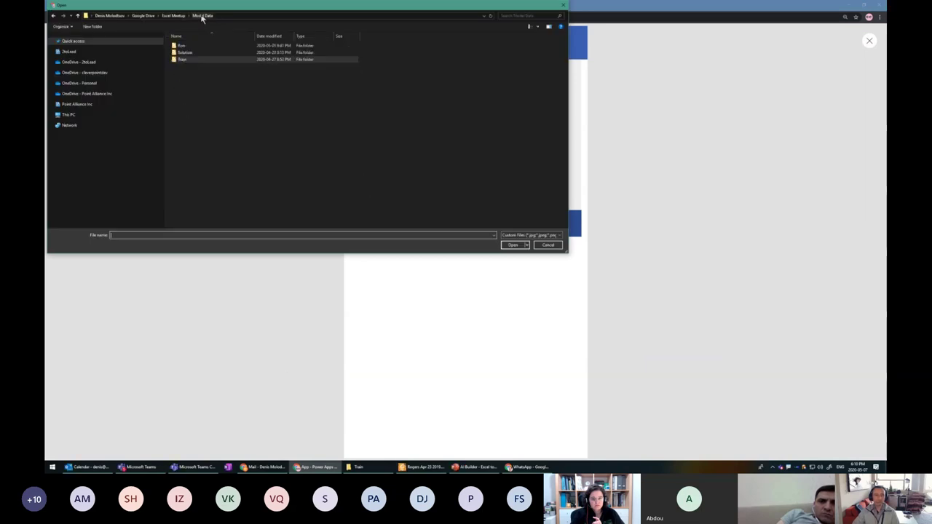
double_click(185, 59)
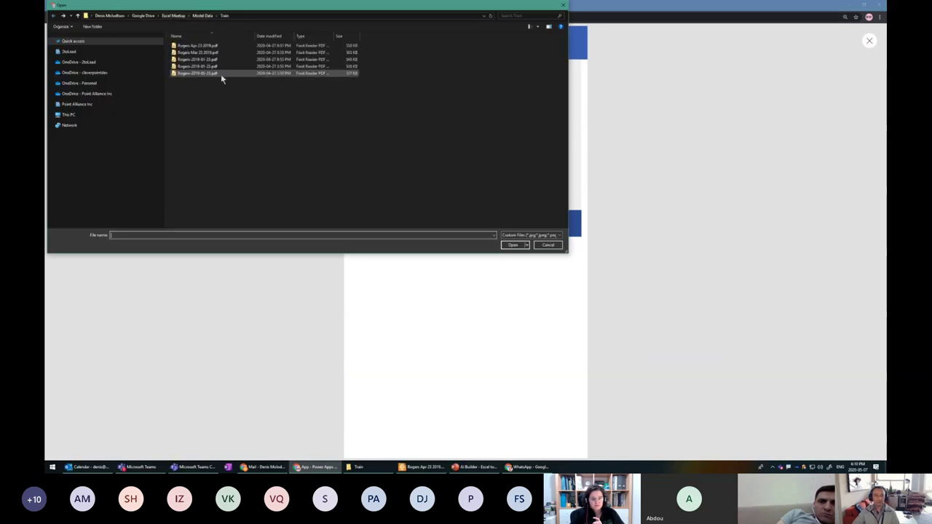
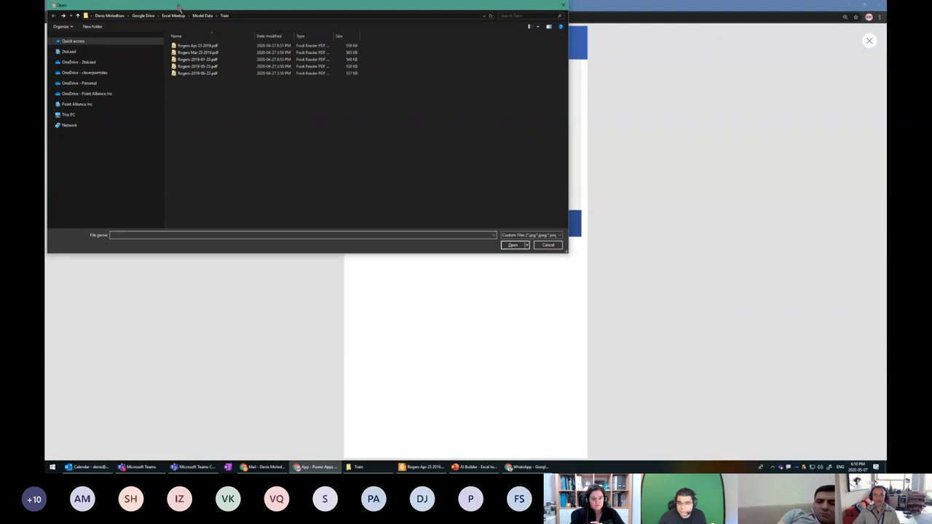
- Open Rogers-2019-12-23.pdf from the Model Data > Run folder in the form processor
click(202, 16)
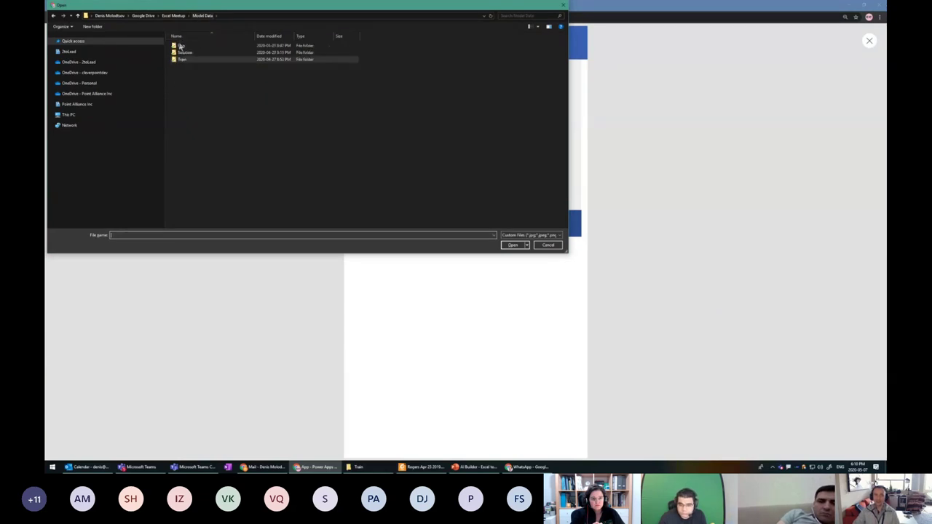
double_click(180, 46)
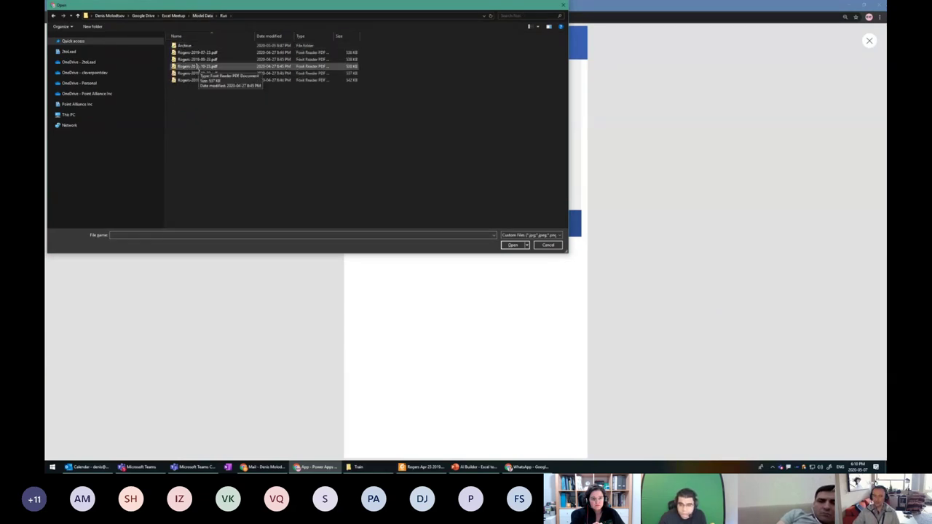
click(190, 55)
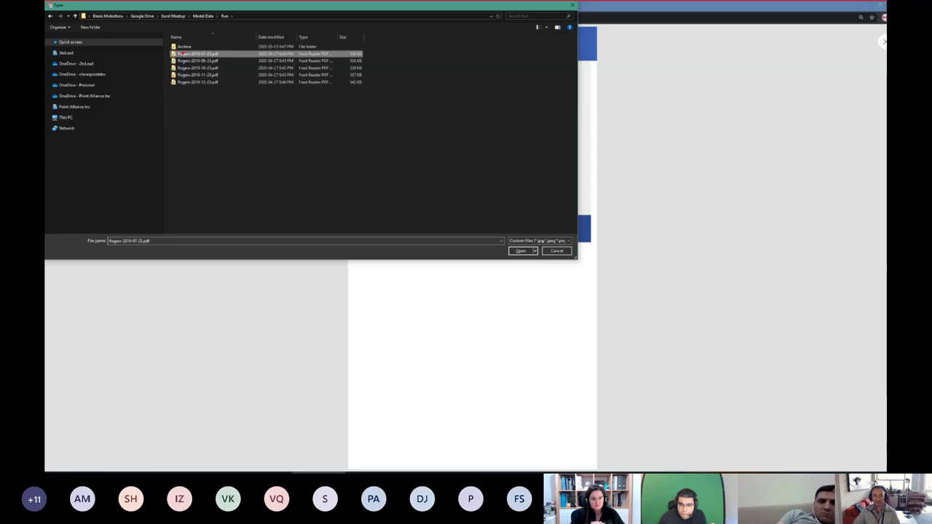
click(206, 81)
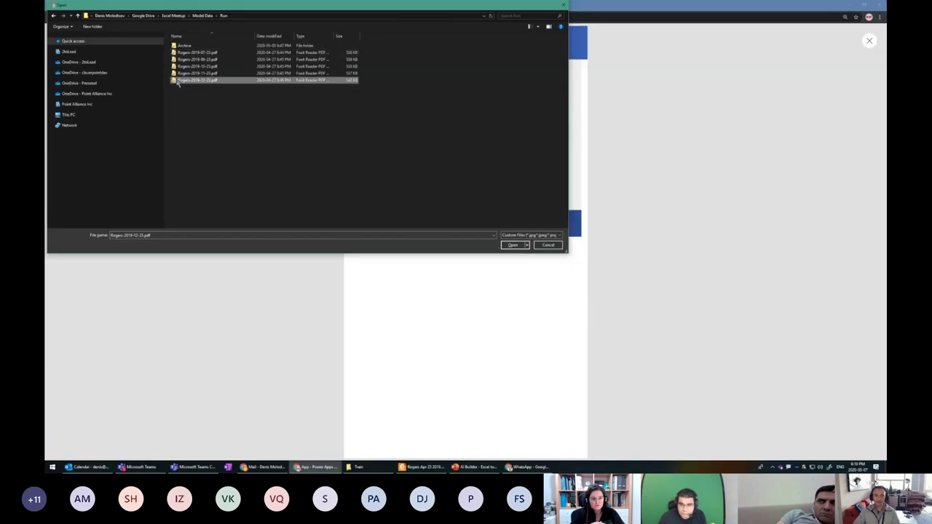
double_click(198, 81)
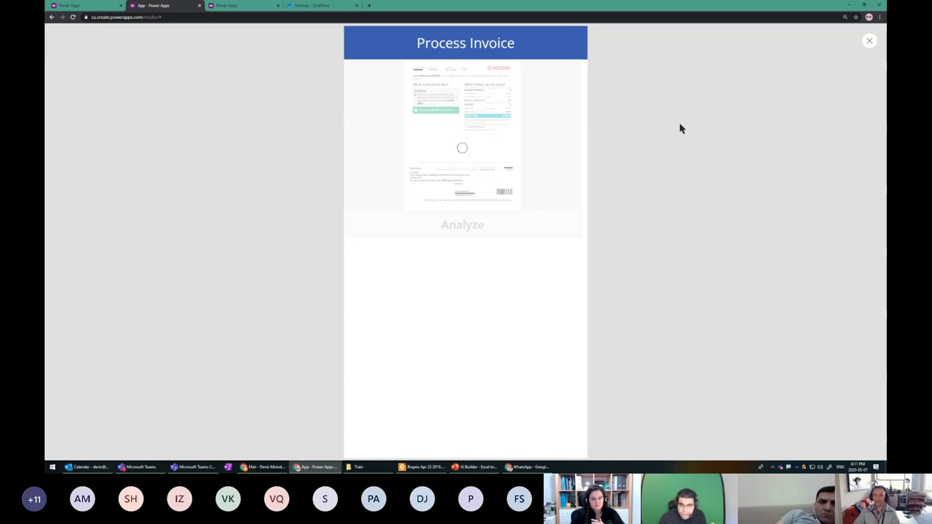
- Leave preview and add three text labels to DataCard1
key(Escape)
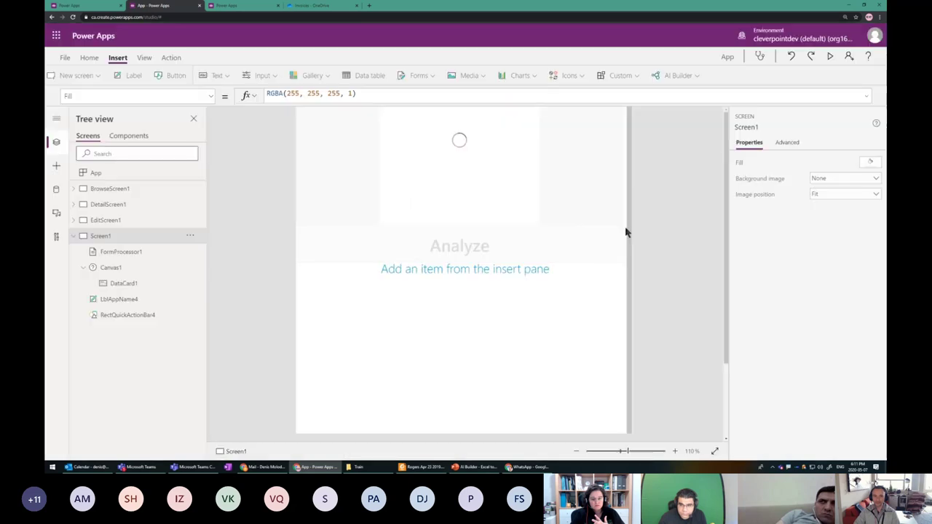
click(486, 227)
scroll(459, 258, down, 3)
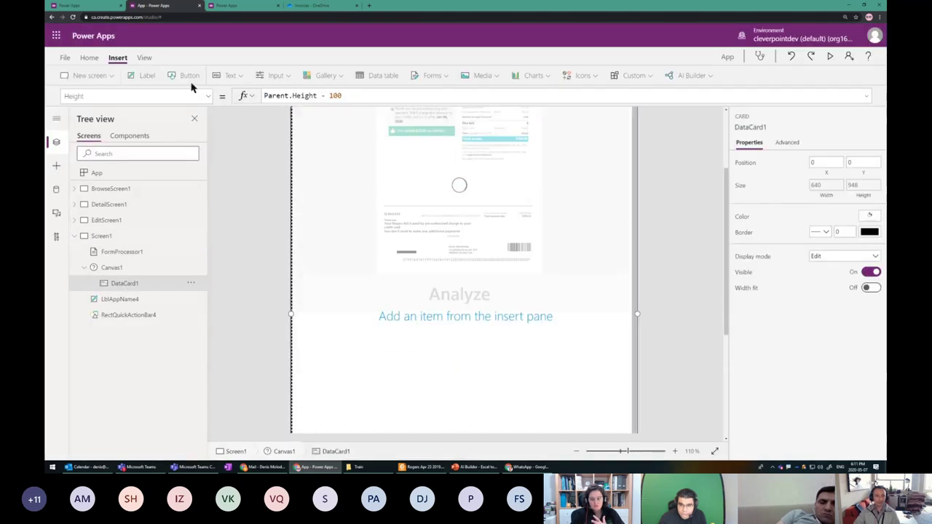
click(242, 77)
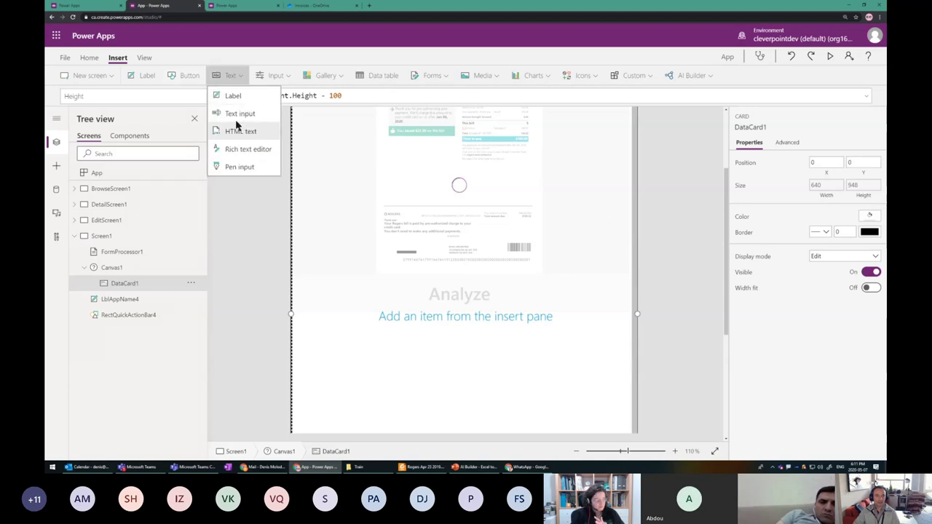
click(231, 93)
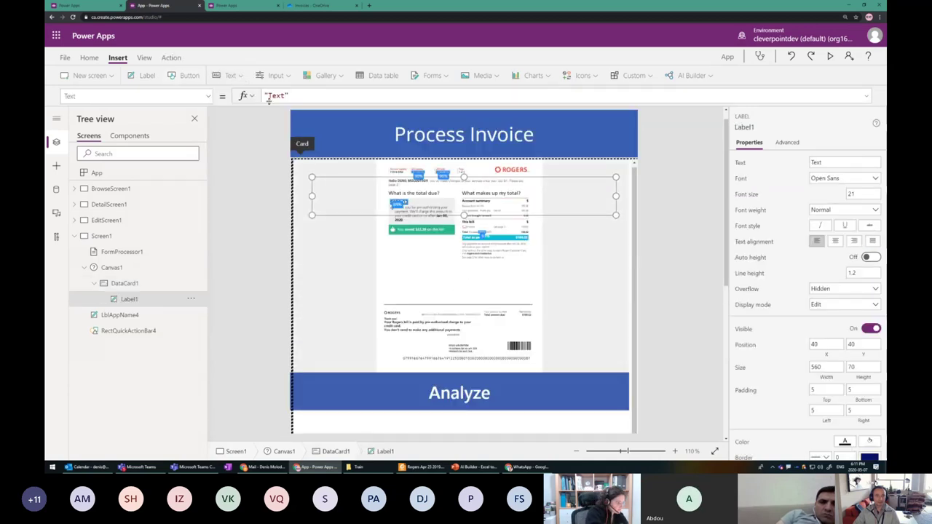
click(145, 77)
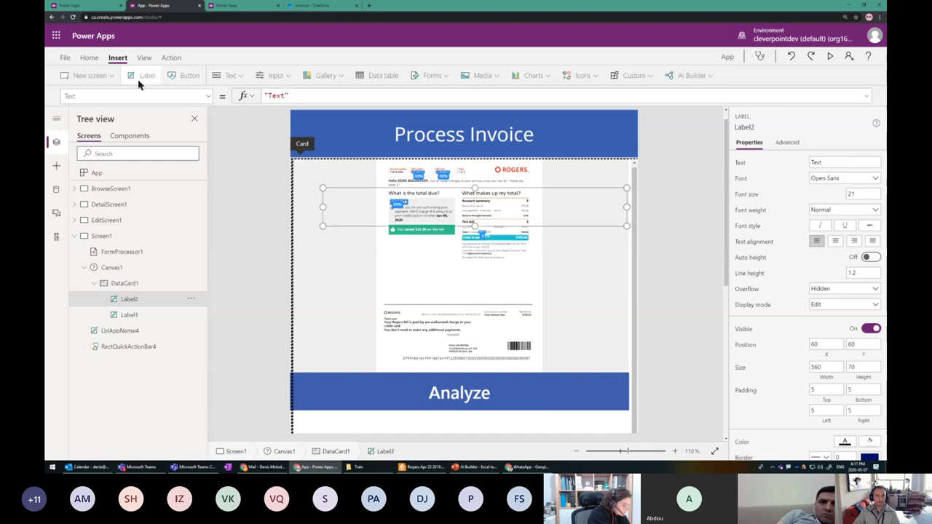
click(142, 80)
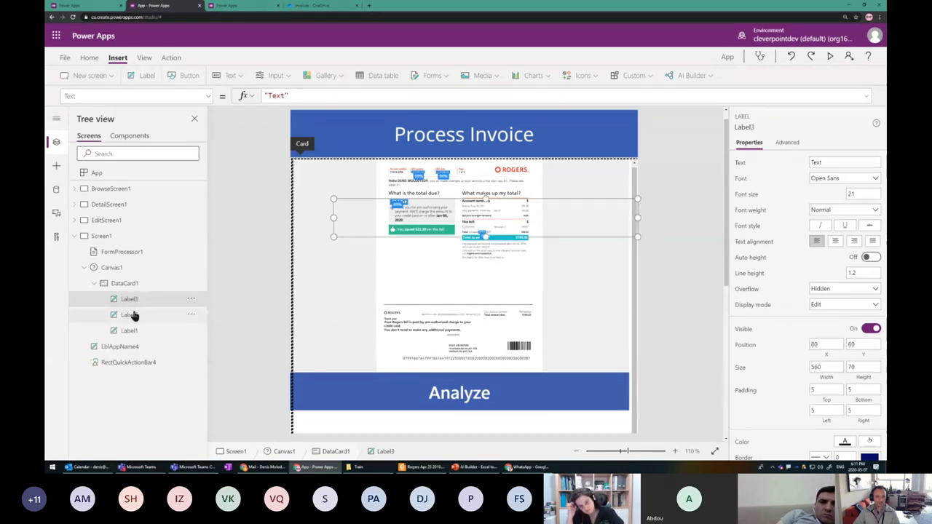
- Move FormProcessor1 inside DataCard1 in the Tree view
click(128, 252)
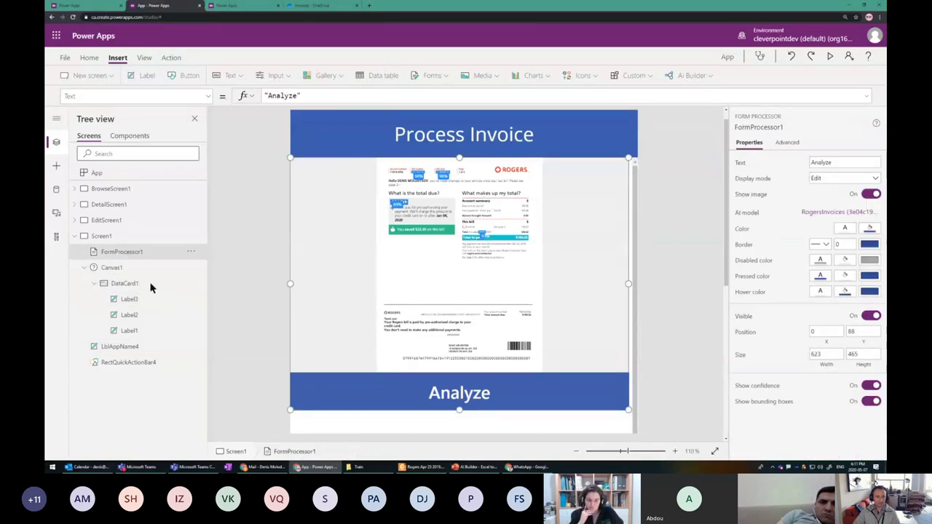
drag(150, 288, 129, 287)
click(129, 284)
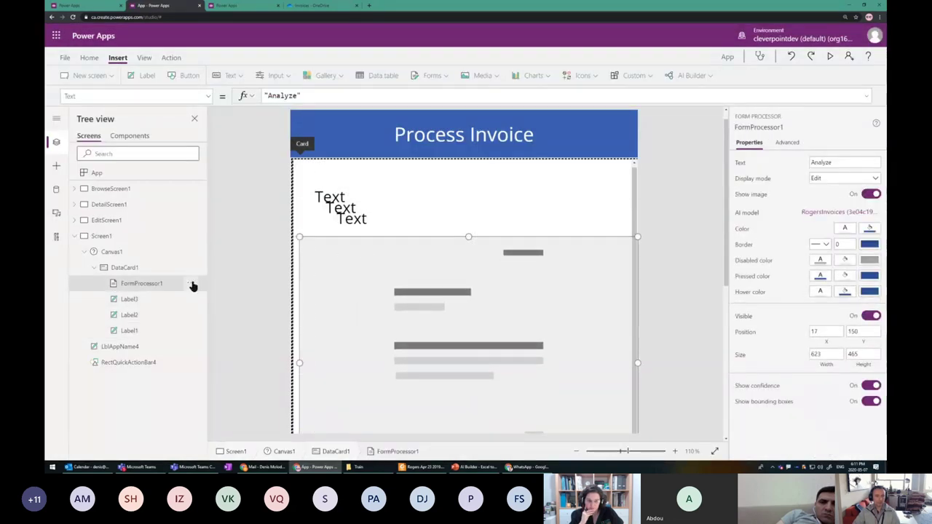
- Select Label1–Label3 together and move them just below the Analyze button
click(158, 298)
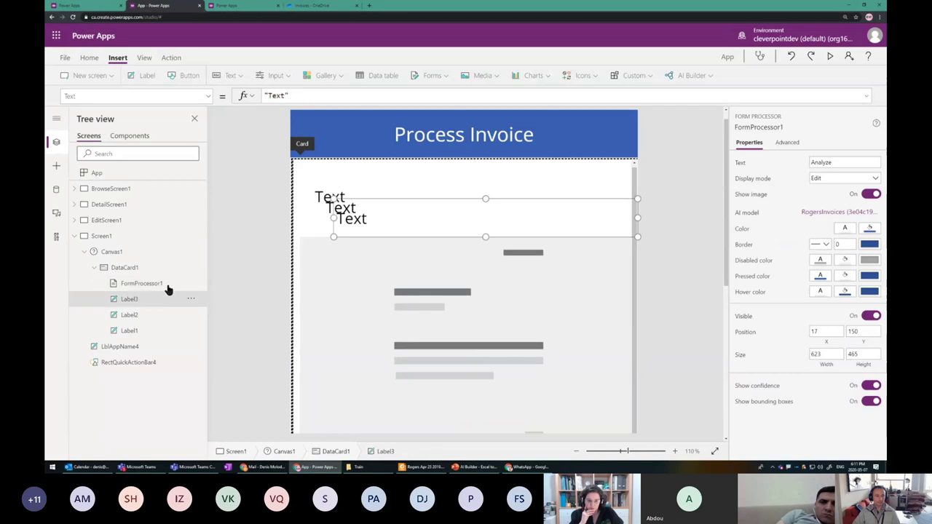
click(316, 195)
click(349, 208)
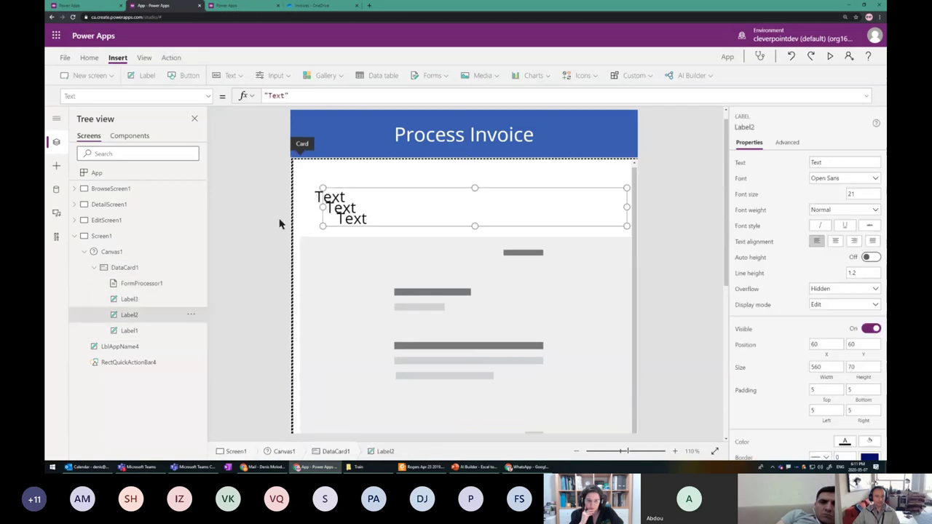
ctrl+click(187, 301)
ctrl+click(191, 332)
scroll(347, 324, down, 3)
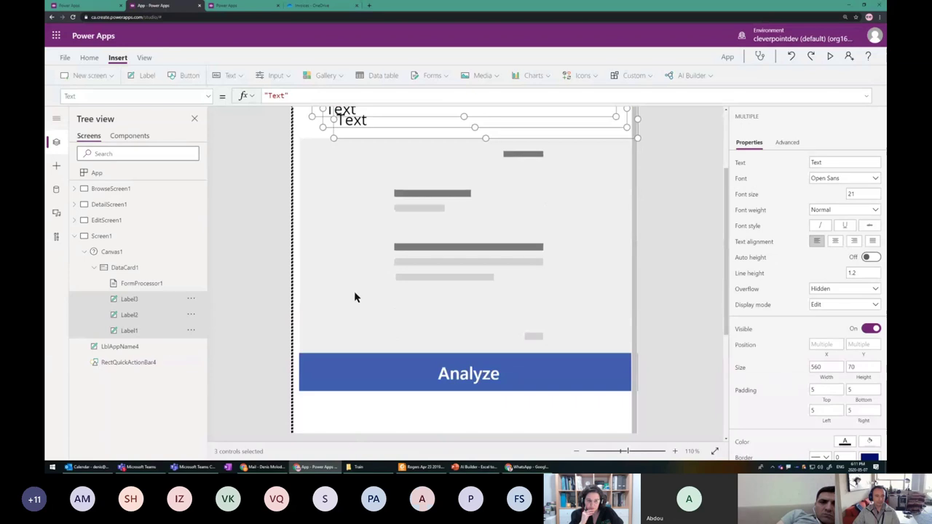
drag(355, 135, 357, 423)
scroll(372, 350, down, 4)
drag(355, 268, 329, 289)
- Stack the three labels vertically and shrink them to 118 × 62
click(322, 282)
drag(626, 356, 300, 250)
drag(609, 276, 370, 274)
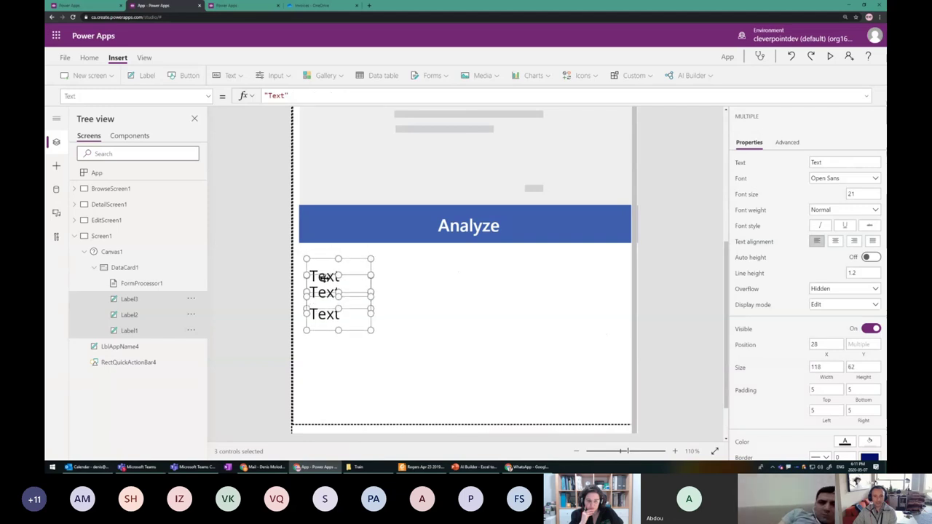
click(516, 313)
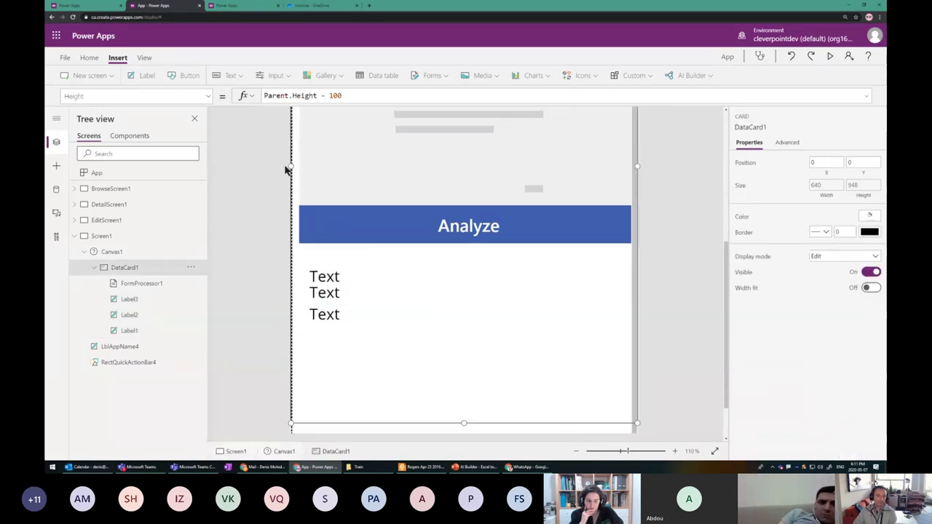
click(326, 271)
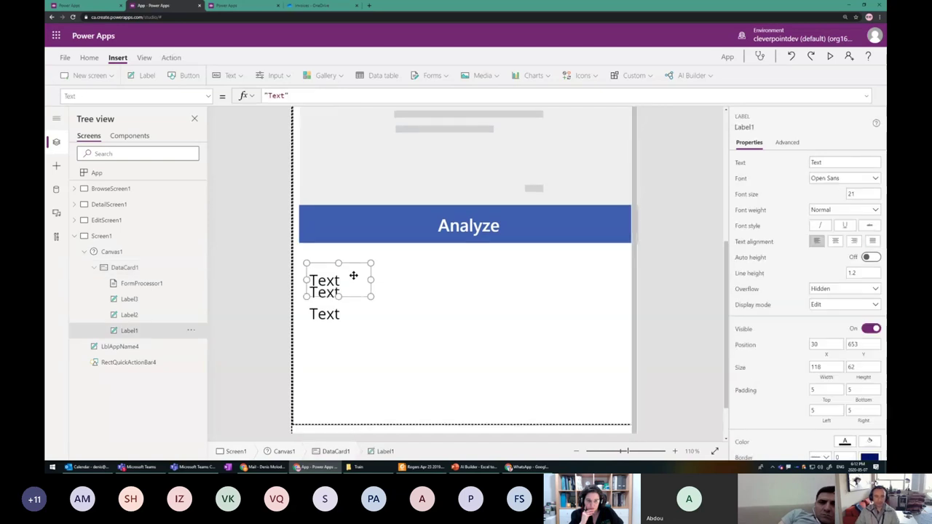
- Relabel the top two labels 'Invoice Number' and 'Due Date', widening each to one line
double_click(354, 279)
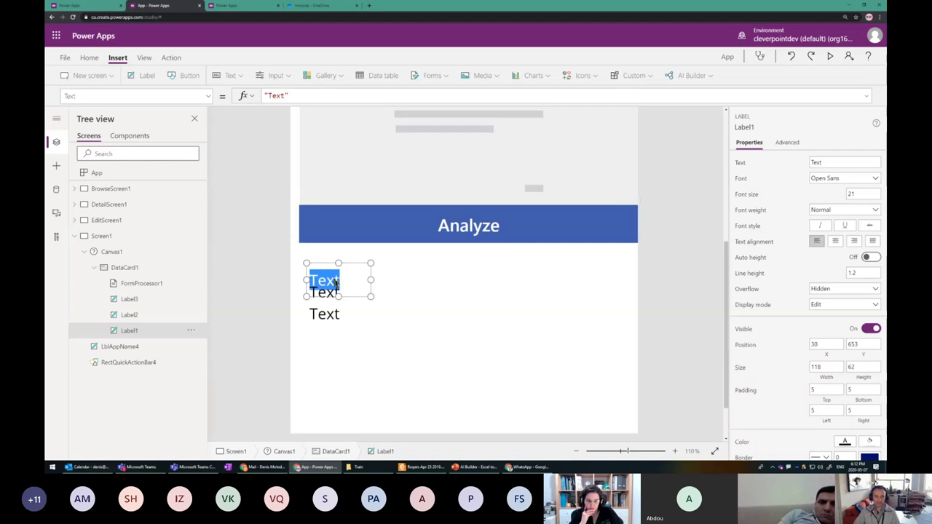
text(Invoice Number)
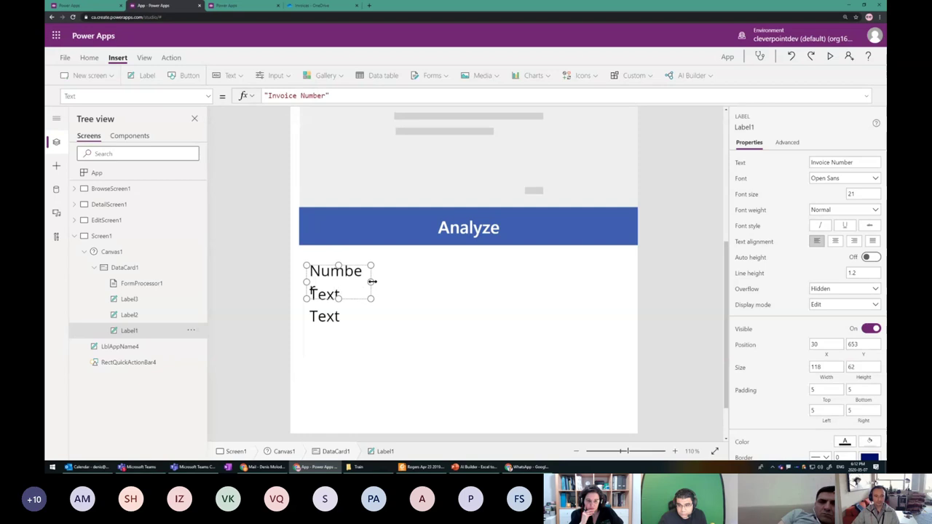
drag(372, 282, 442, 282)
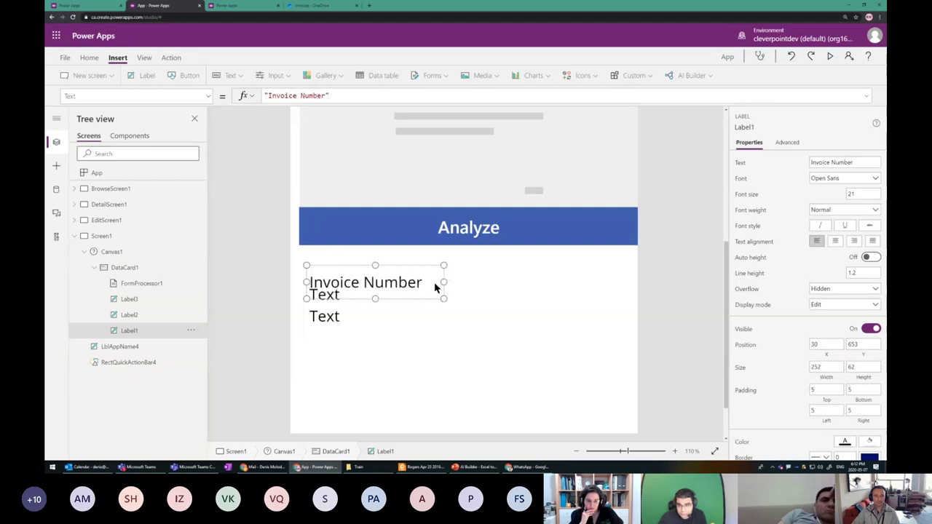
click(330, 315)
double_click(331, 316)
text(Due Dat)
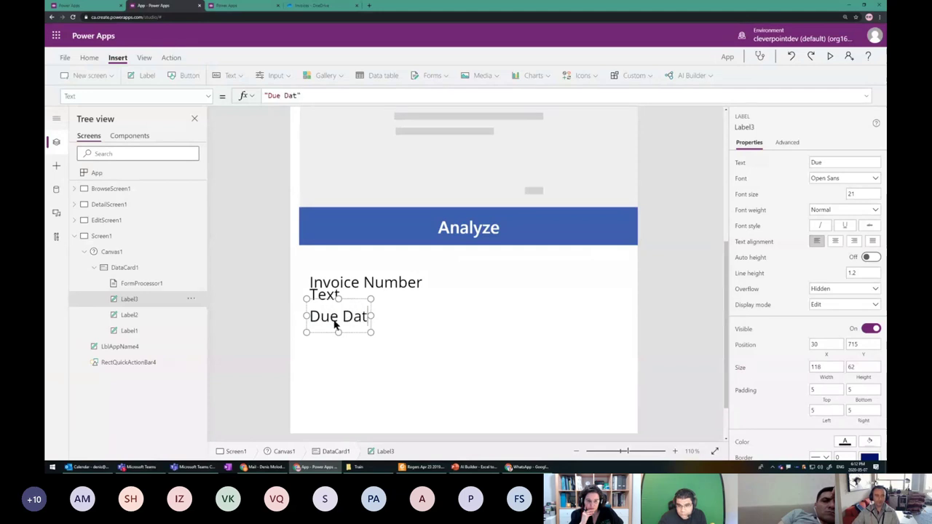
text(e)
drag(371, 315, 428, 317)
click(340, 309)
- Move the last label below Due Date, relabel it 'Total Amount' and widen it
drag(340, 309, 331, 343)
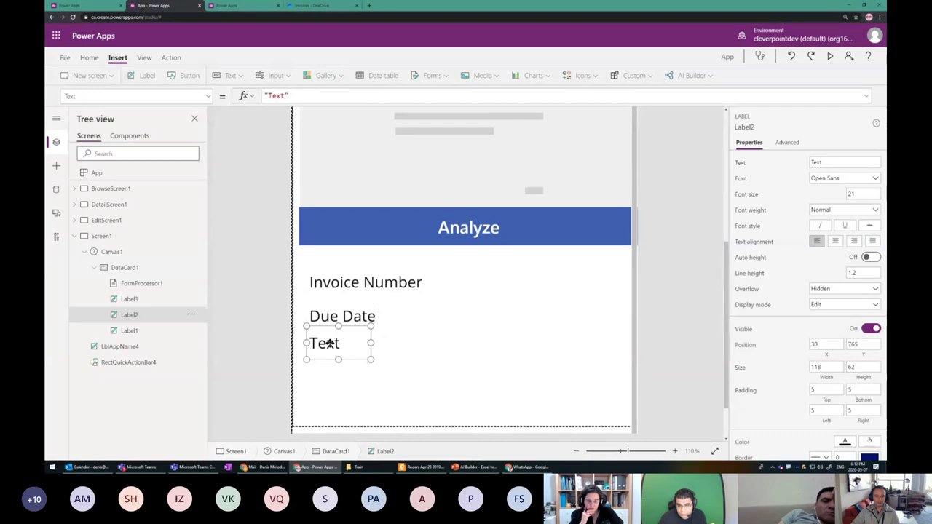
double_click(331, 343)
text(Total Am)
key(BackSpace)
text(mount)
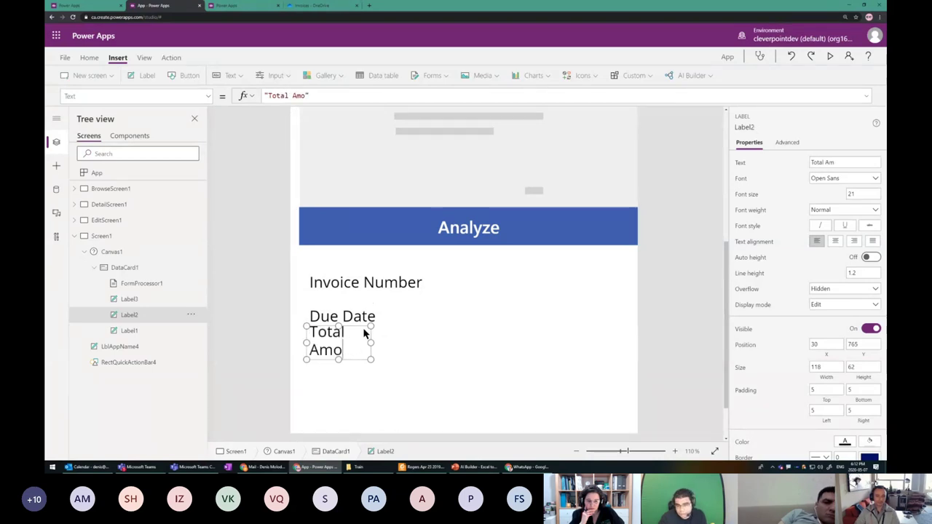
drag(374, 342, 416, 332)
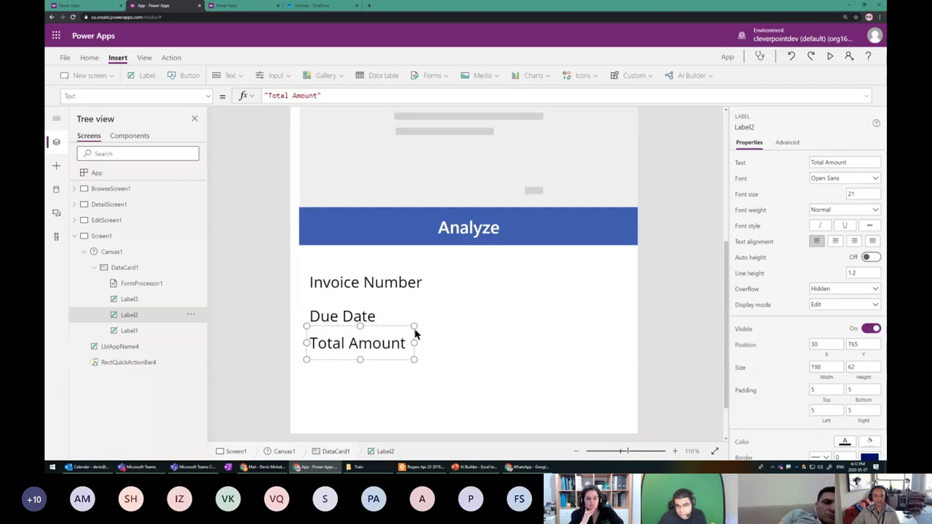
click(353, 313)
click(457, 337)
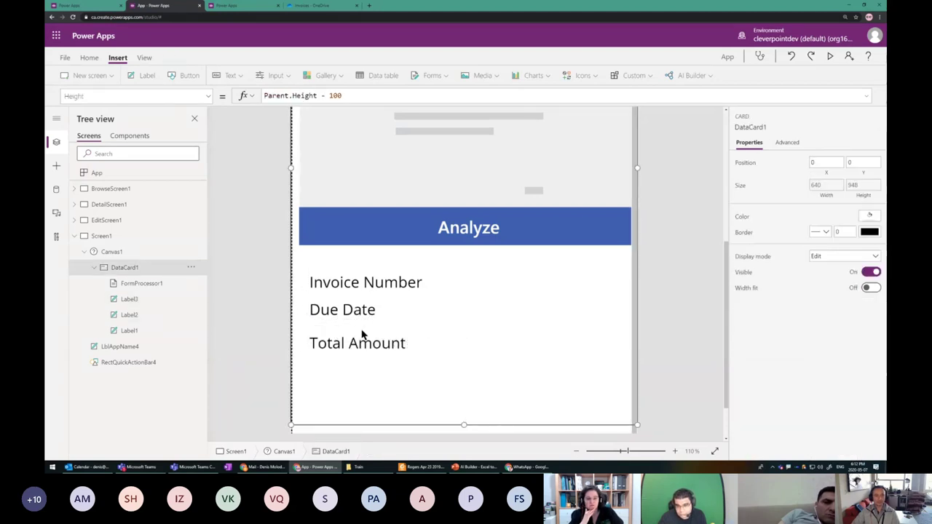
- Add text inputs beside the labels, copying one beside Total Amount and nudging that label down
click(231, 74)
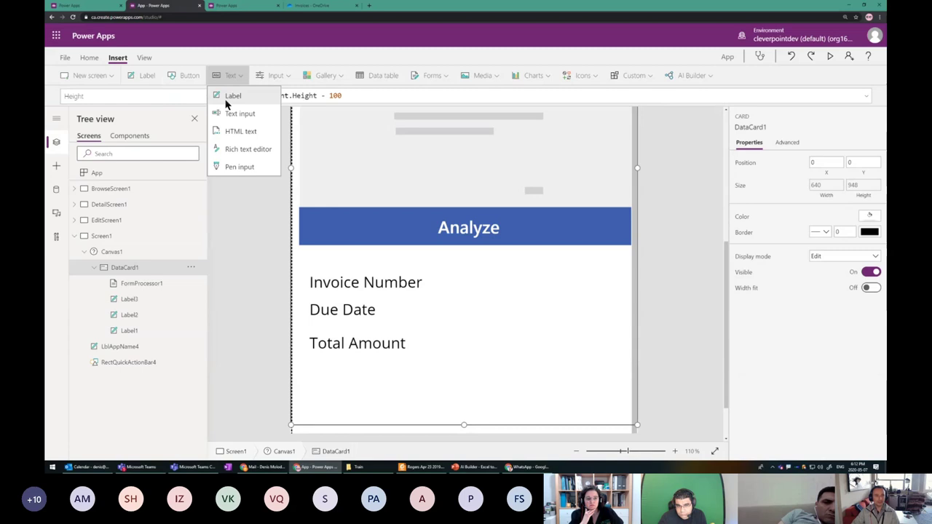
click(240, 114)
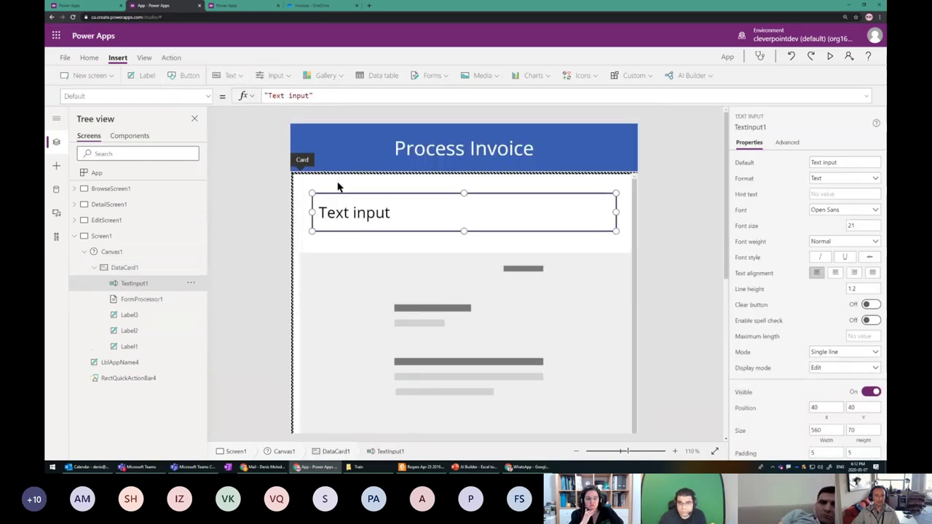
drag(366, 209, 483, 386)
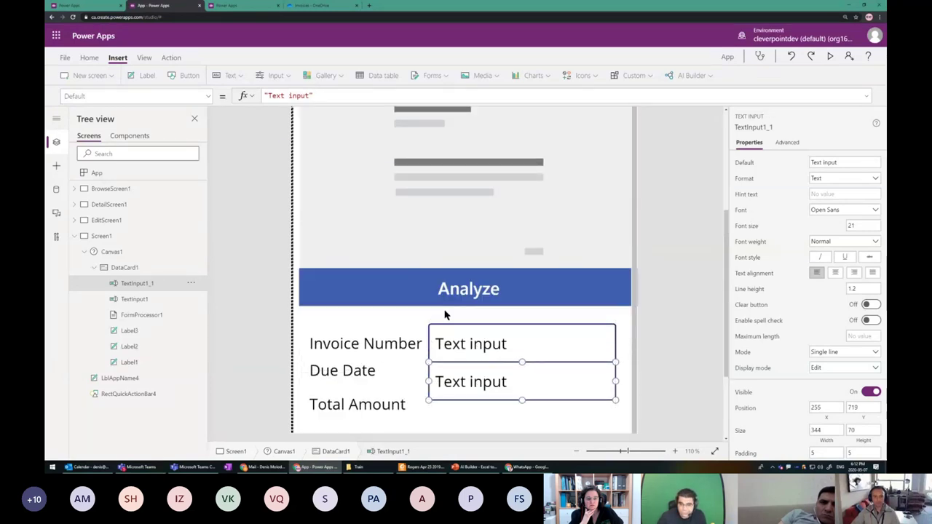
key(ctrl+c)
key(ctrl+v)
drag(457, 132, 485, 368)
click(393, 359)
drag(394, 358, 393, 372)
- Rename the text inputs TbInvoiceNumber and TbDueDate, and start renaming the third TbTotalAmount
click(464, 310)
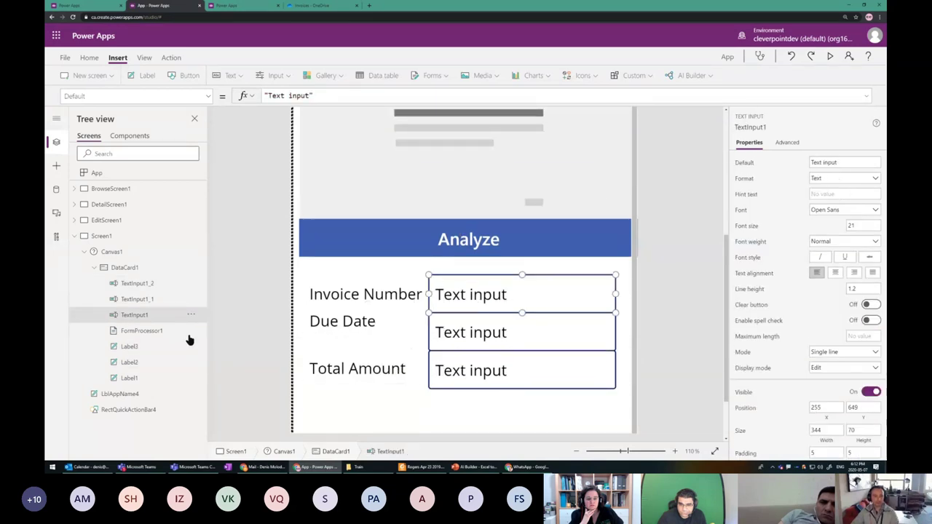
click(136, 283)
double_click(145, 314)
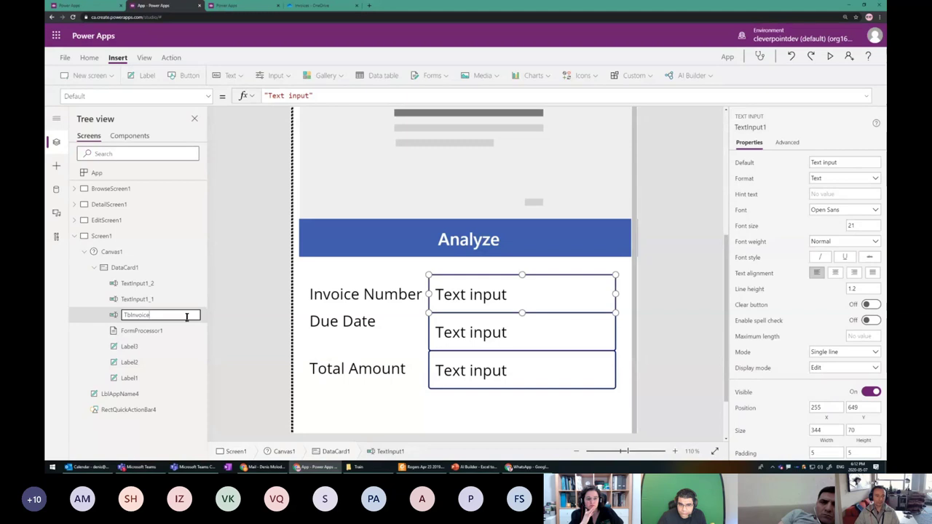
key(Return)
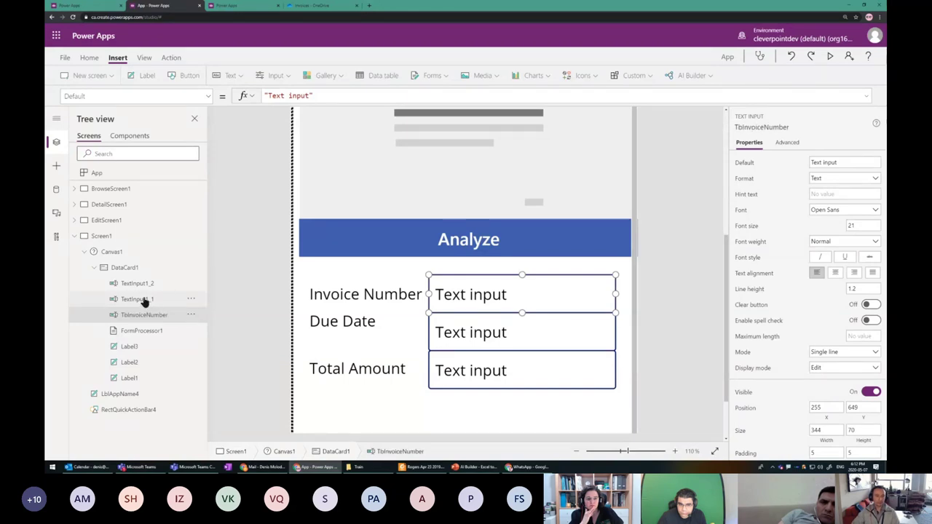
double_click(164, 300)
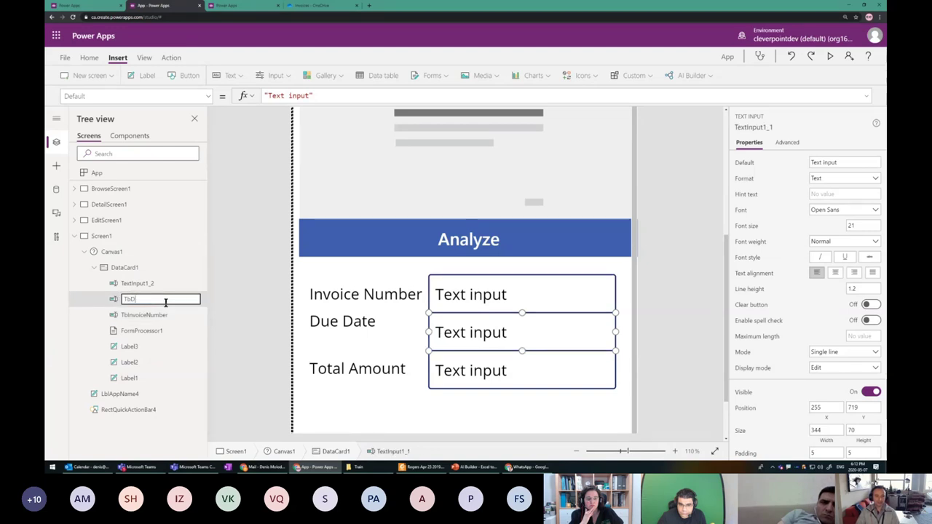
text(TbDueDate)
key(Return)
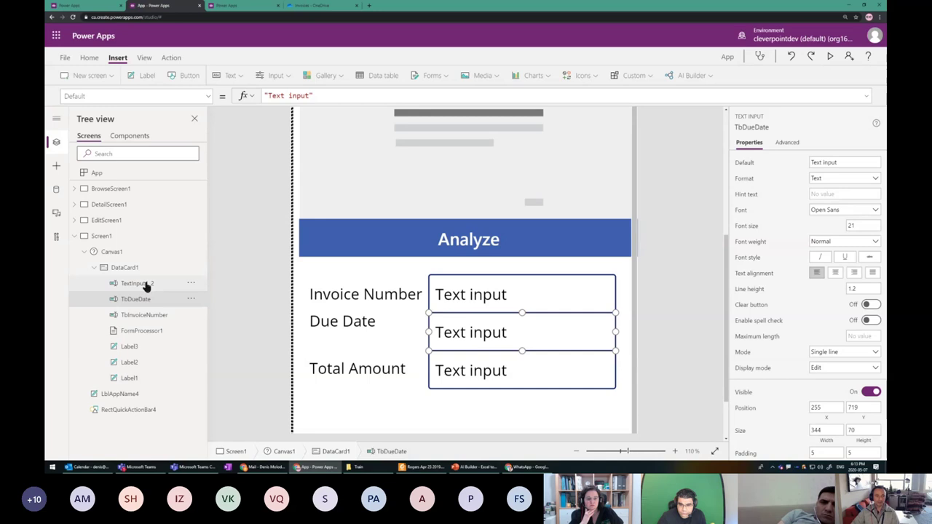
double_click(146, 284)
click(169, 284)
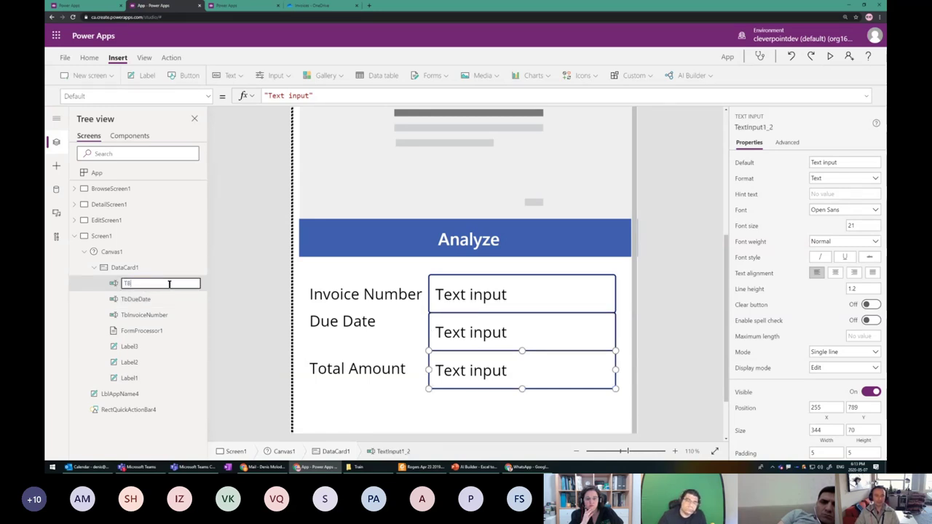
key(BackSpace)
key(BackSpace)
key(BackSpace)
key(BackSpace)
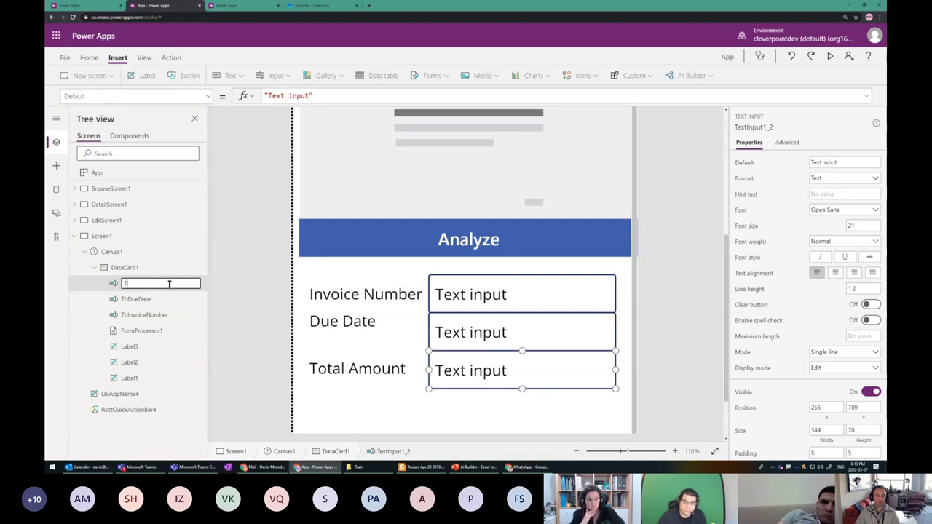
text(otalAmou)
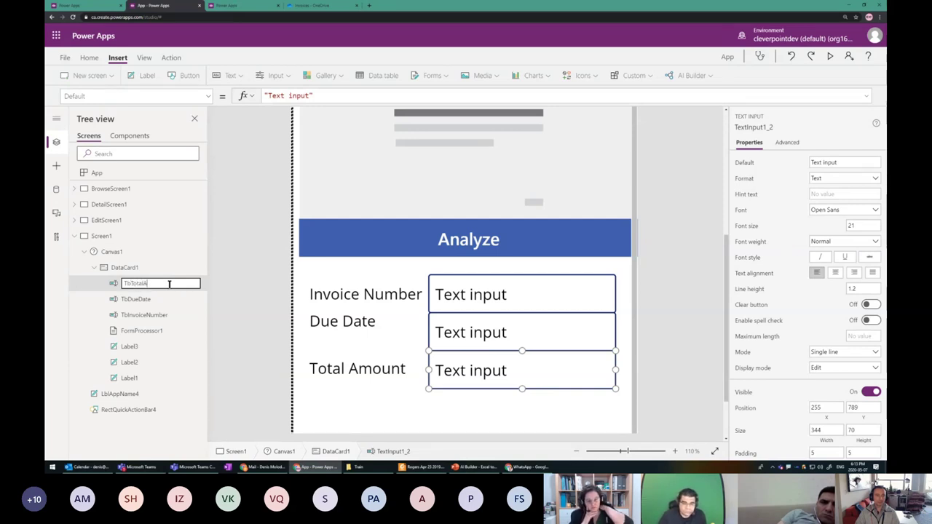
- Finish the TbTotalAmount name, zoom out to 80% and load a sample invoice PDF
click(688, 248)
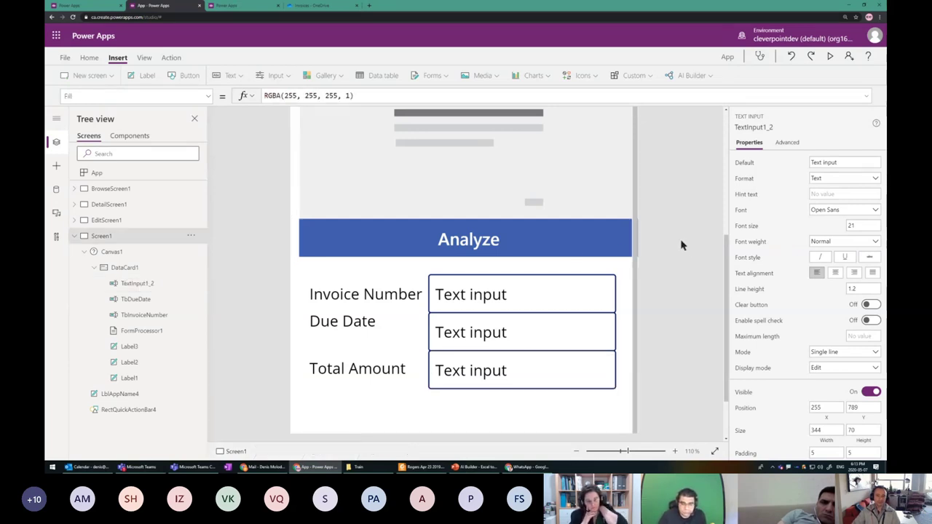
scroll(691, 408, up, 1)
click(577, 452)
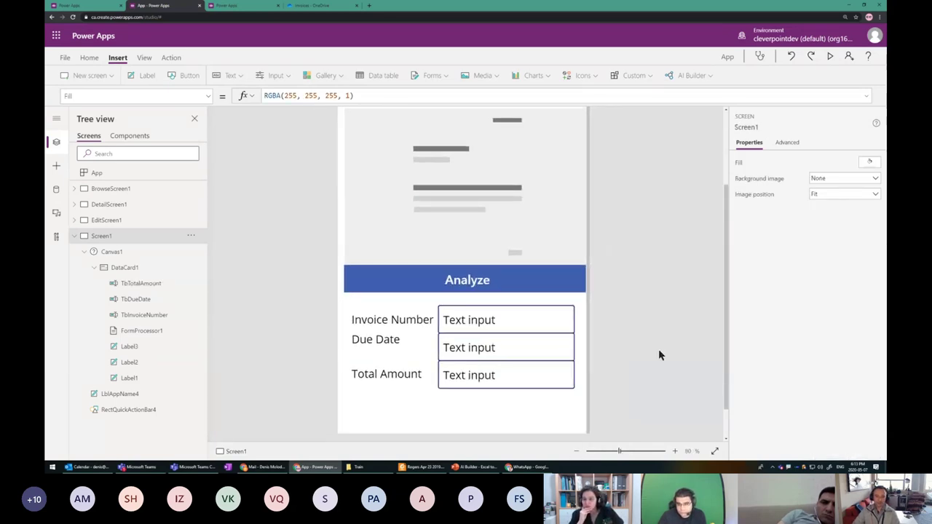
scroll(658, 355, up, 2)
click(476, 245)
scroll(522, 249, down, 1)
click(619, 316)
click(524, 337)
click(495, 328)
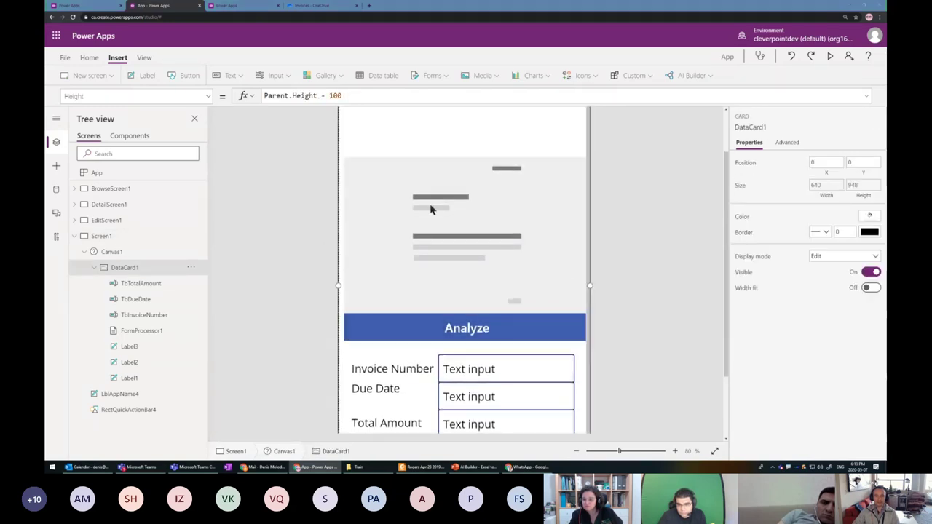
click(430, 209)
double_click(201, 80)
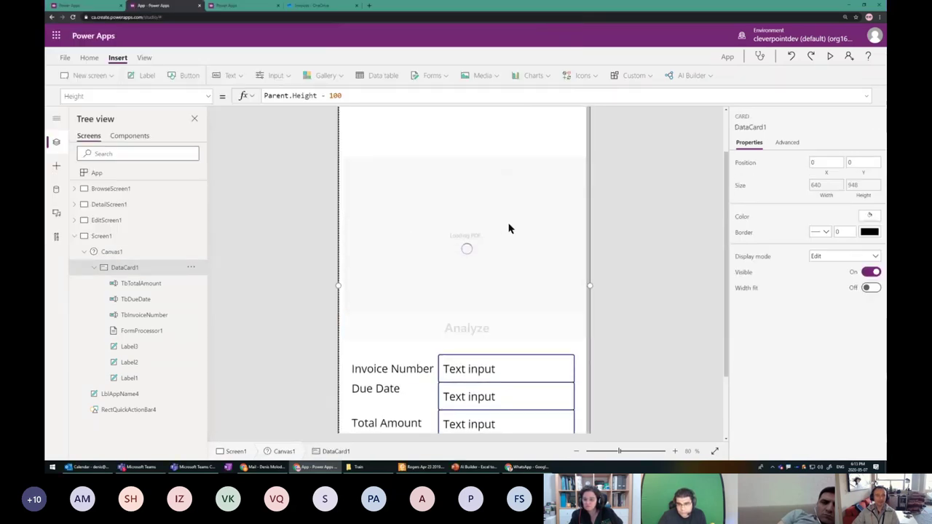
- Select the Invoice Number text input and drag controls upward within the data card
click(670, 246)
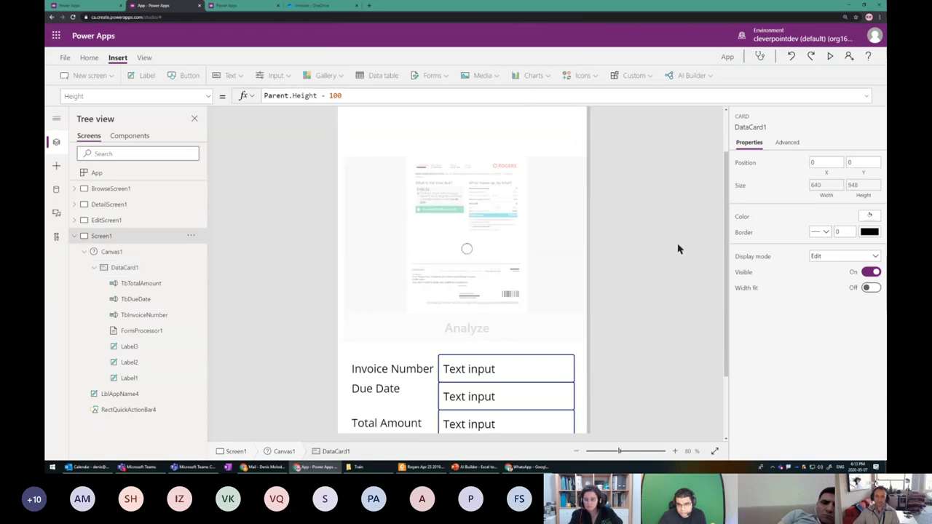
scroll(539, 212, down, 1)
click(472, 327)
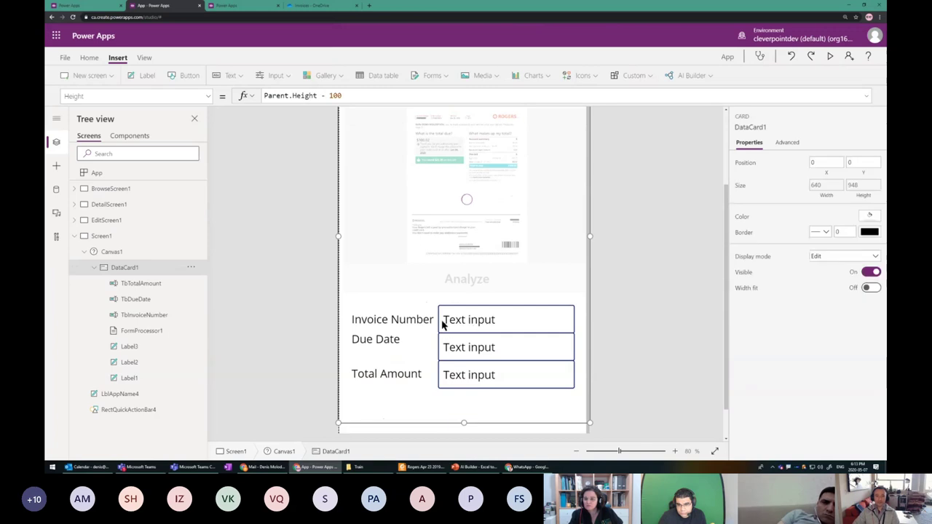
click(443, 325)
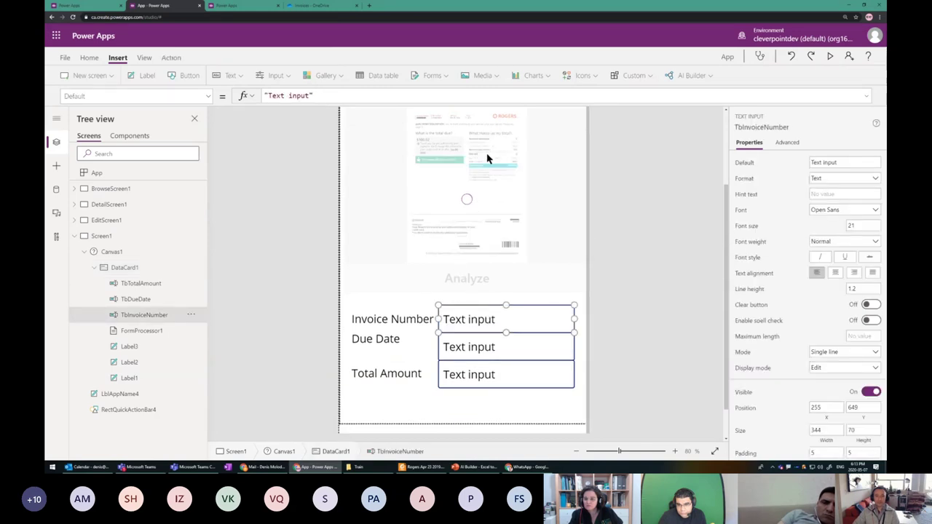
drag(507, 311, 506, 173)
drag(536, 345, 517, 186)
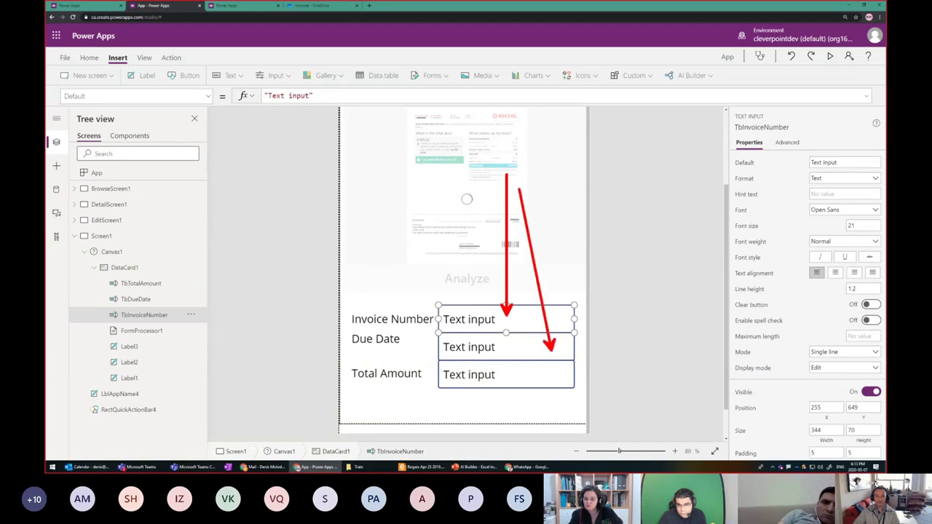
click(643, 252)
scroll(604, 249, down, 1)
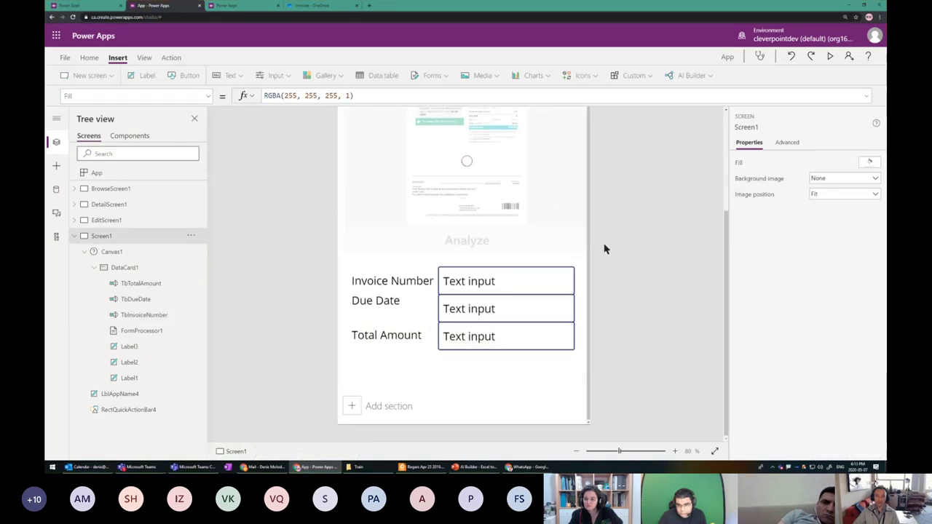
- Insert a 'Save to Excel' button below the Total Amount input and widen it to 540
click(192, 76)
scroll(459, 233, up, 4)
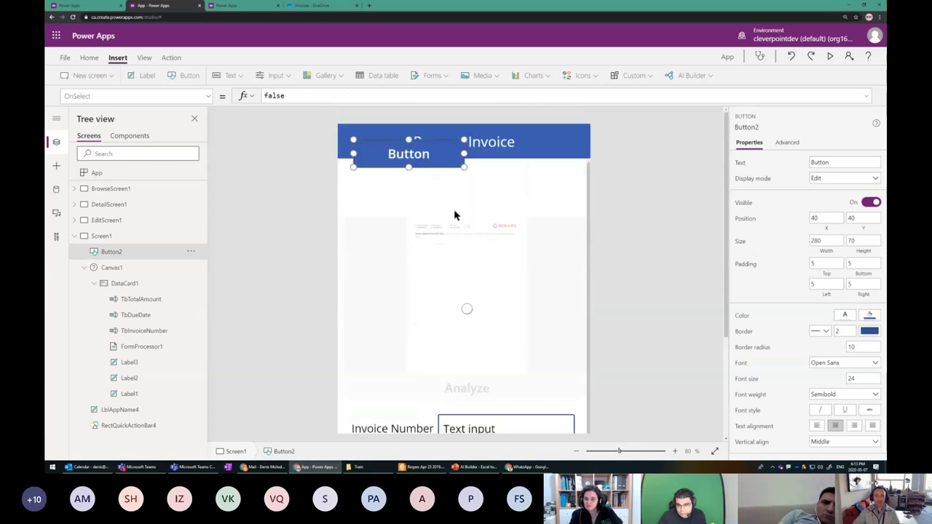
drag(443, 224, 480, 405)
drag(455, 352, 435, 374)
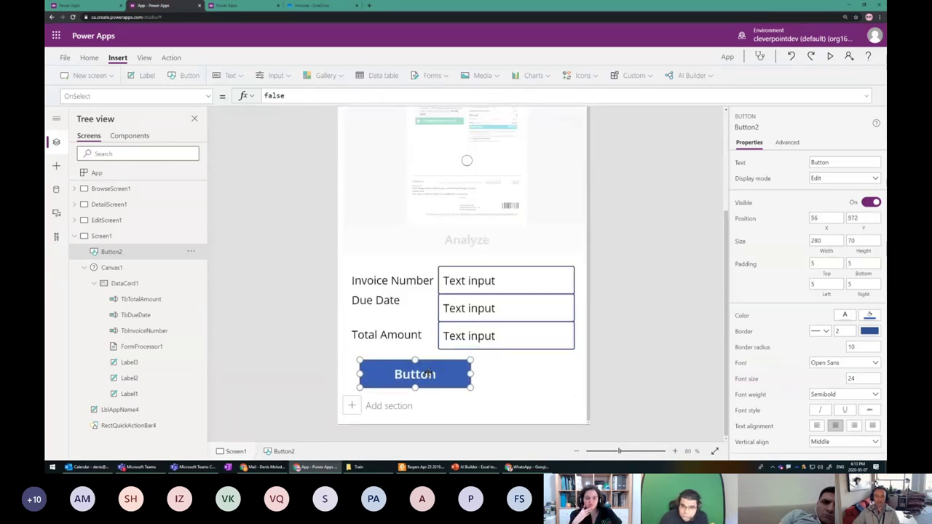
text(Save to Excel)
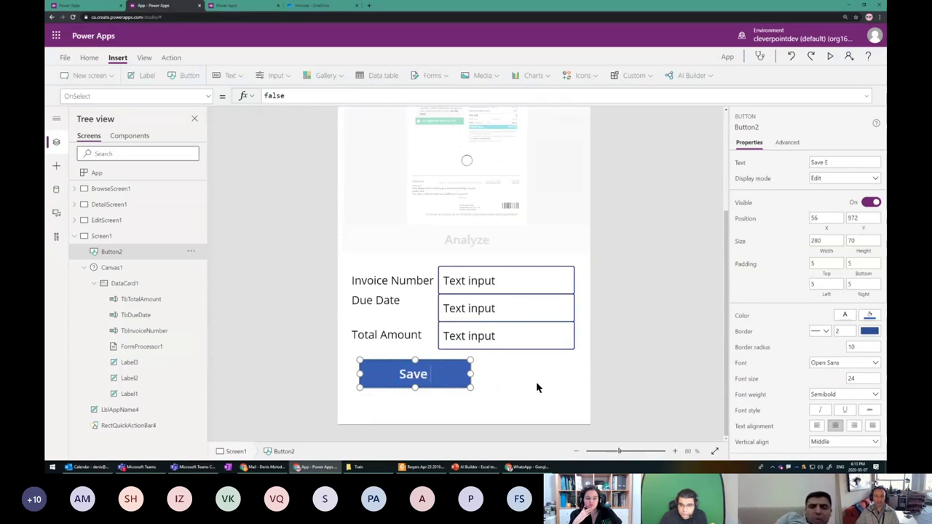
drag(471, 373, 573, 377)
click(557, 299)
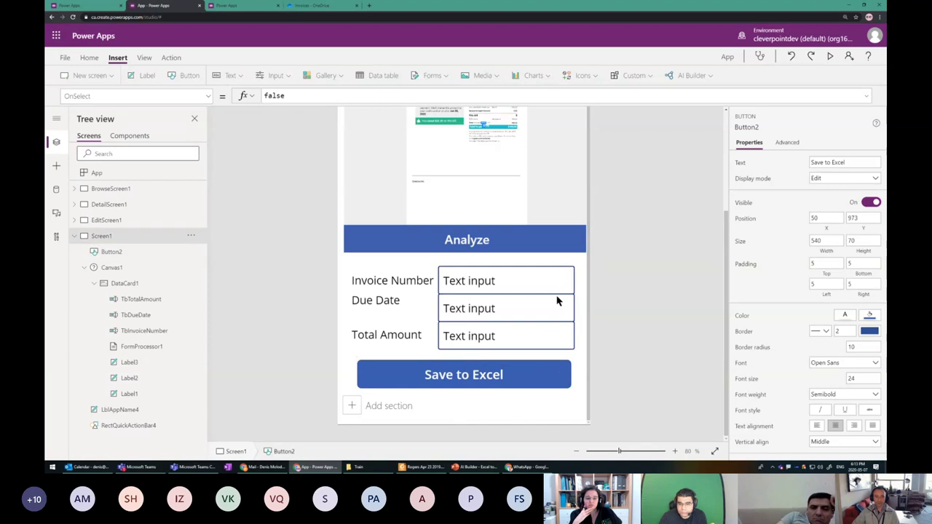
click(470, 179)
scroll(470, 178, up, 1)
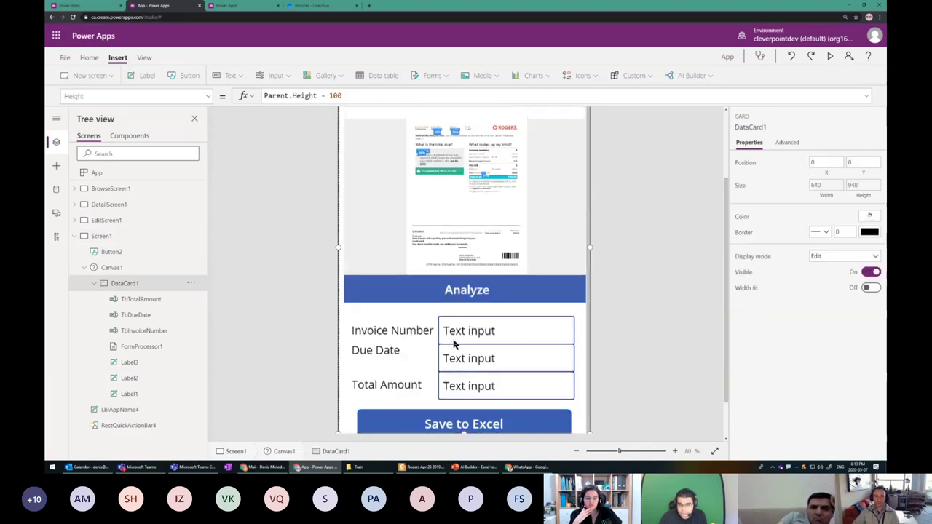
click(481, 334)
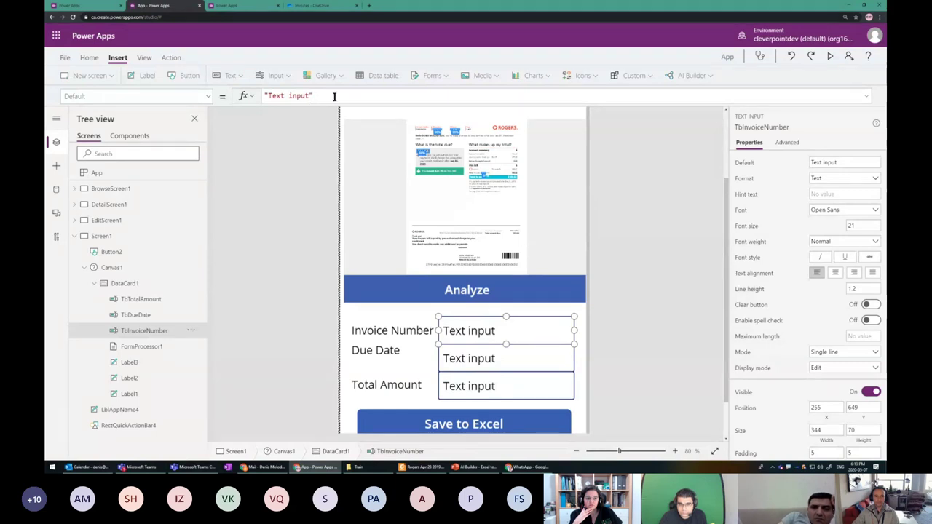
drag(366, 95, 216, 168)
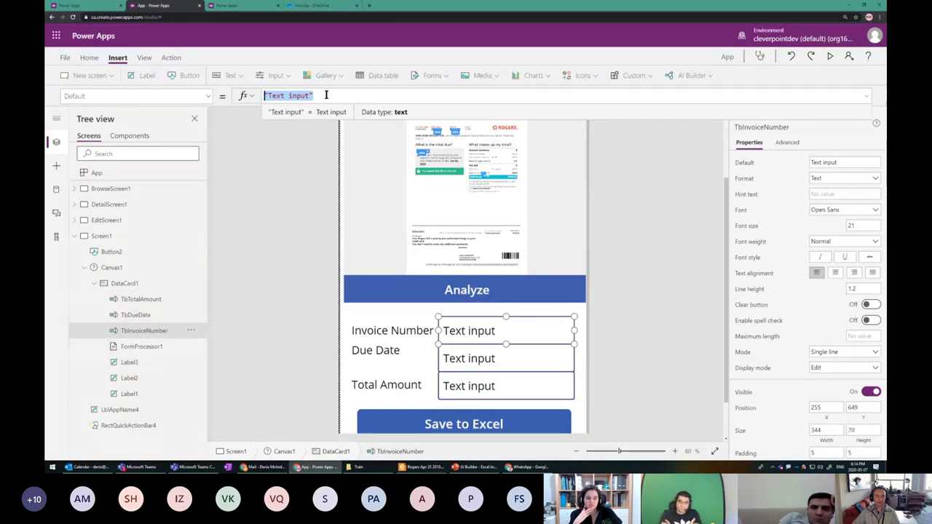
text(FormP)
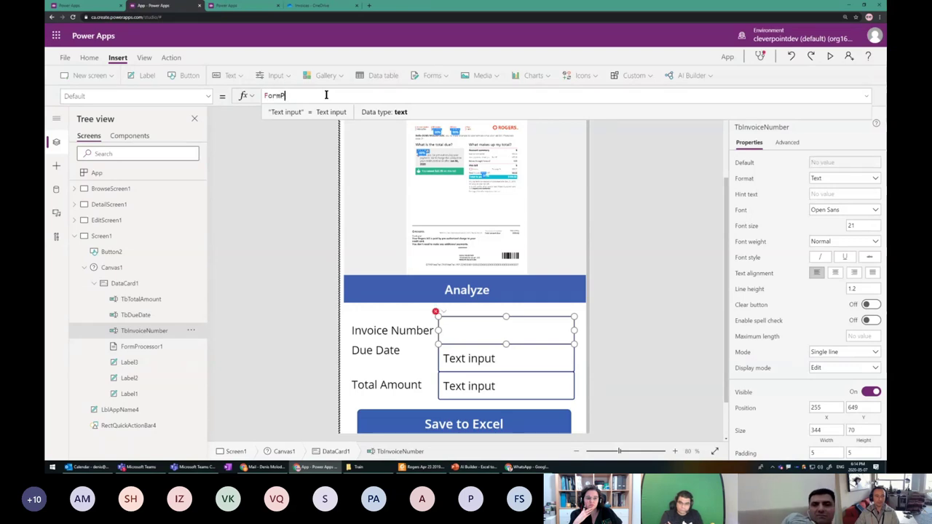
text(rocessor1)
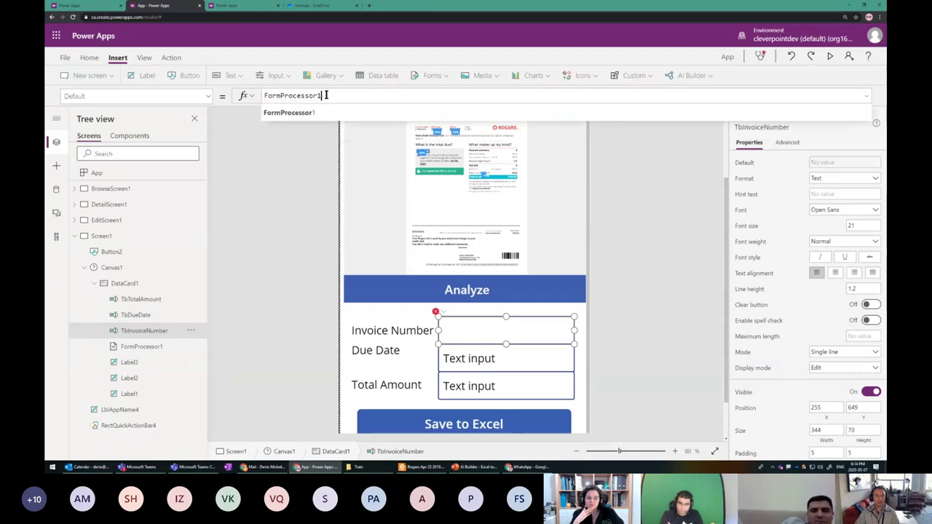
text(.Field)
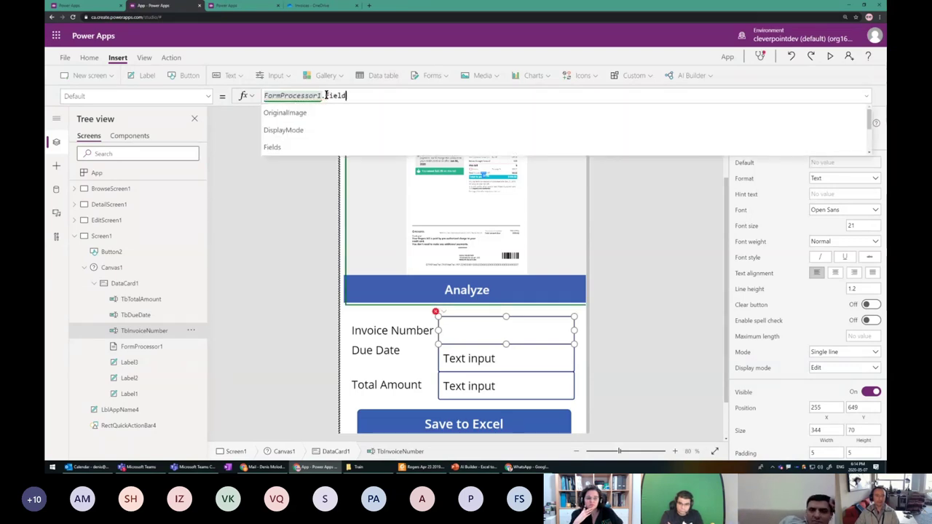
text(s.)
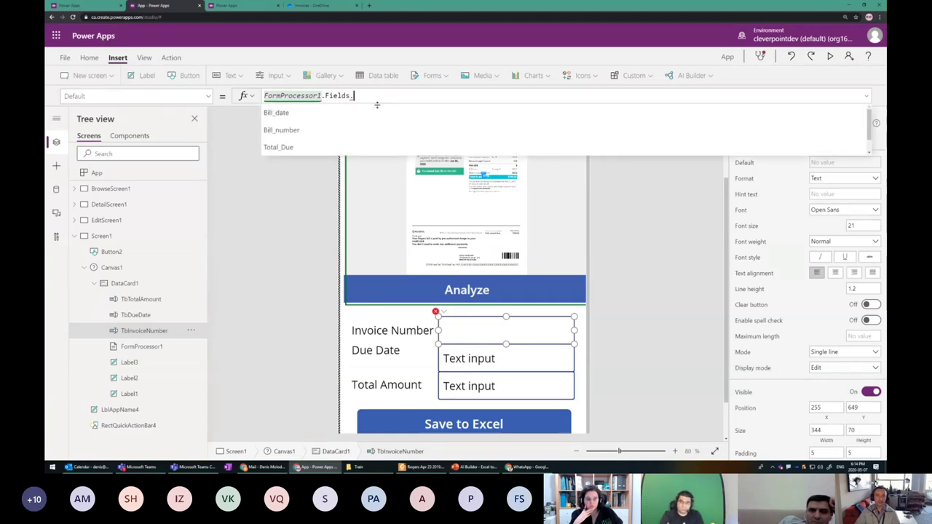
key(Down)
key(Down)
key(Down)
key(Down)
key(Up)
key(Up)
key(Up)
key(Down)
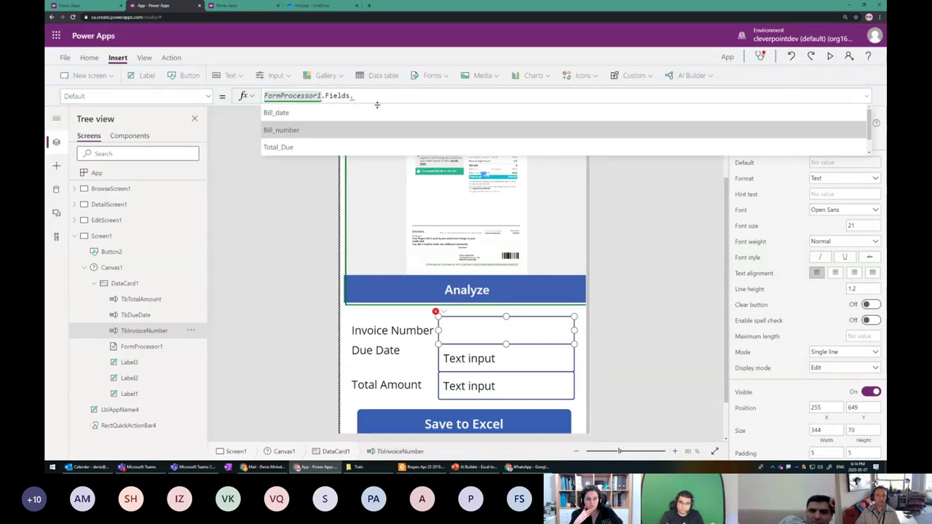
key(Tab)
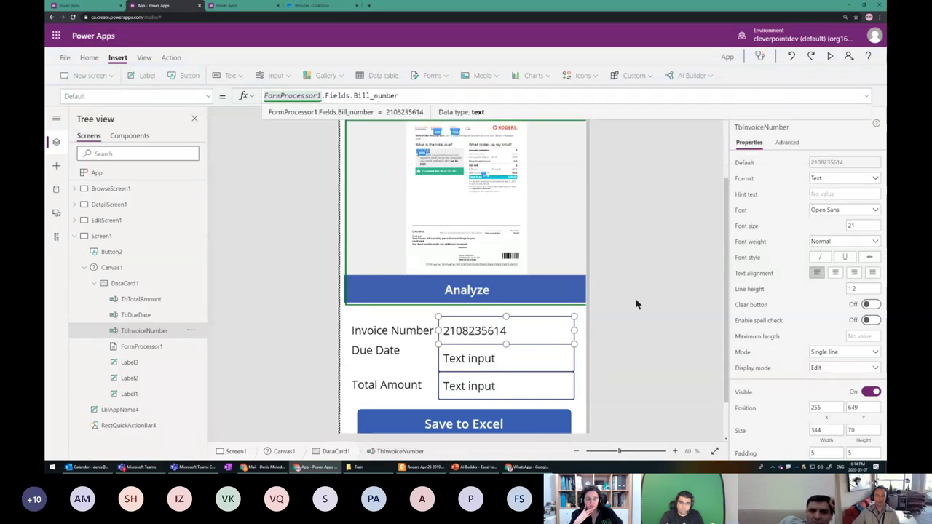
click(635, 304)
click(459, 330)
click(458, 331)
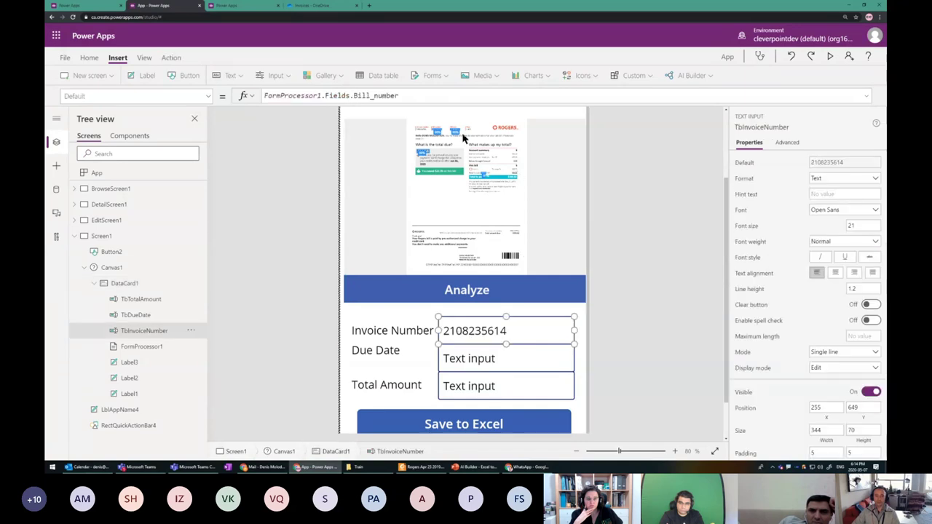
click(637, 290)
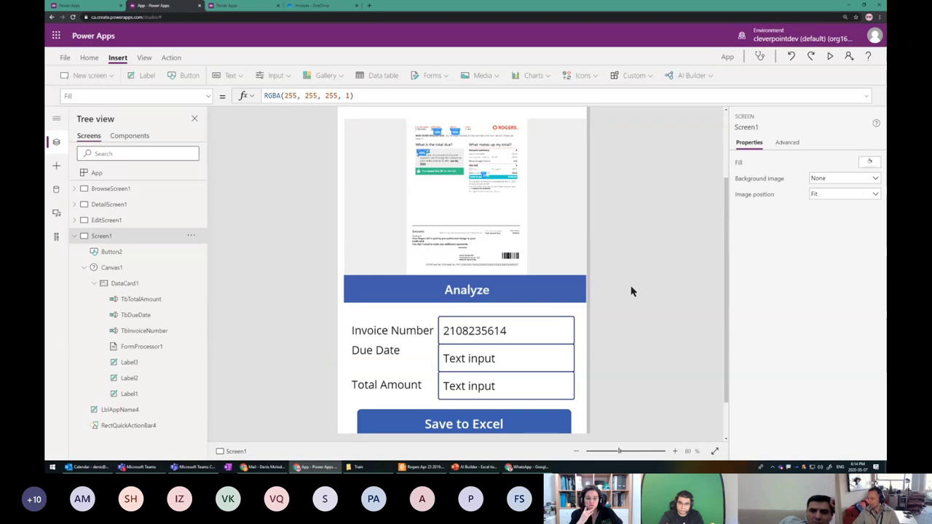
click(488, 326)
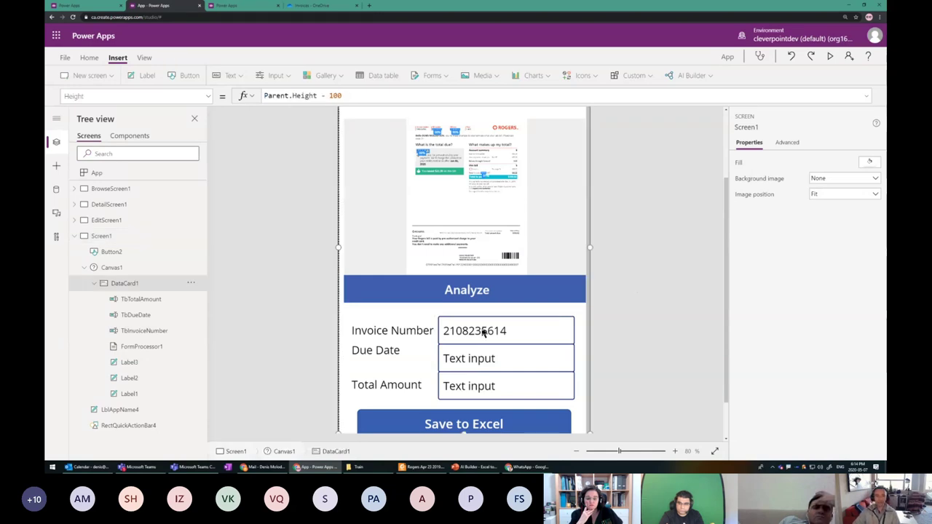
key(alt+Tab)
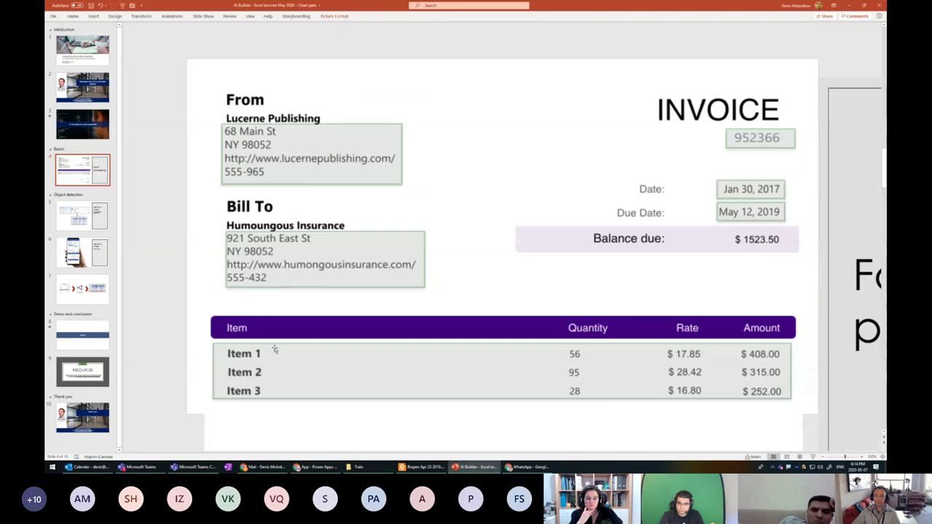
key(alt+Tab)
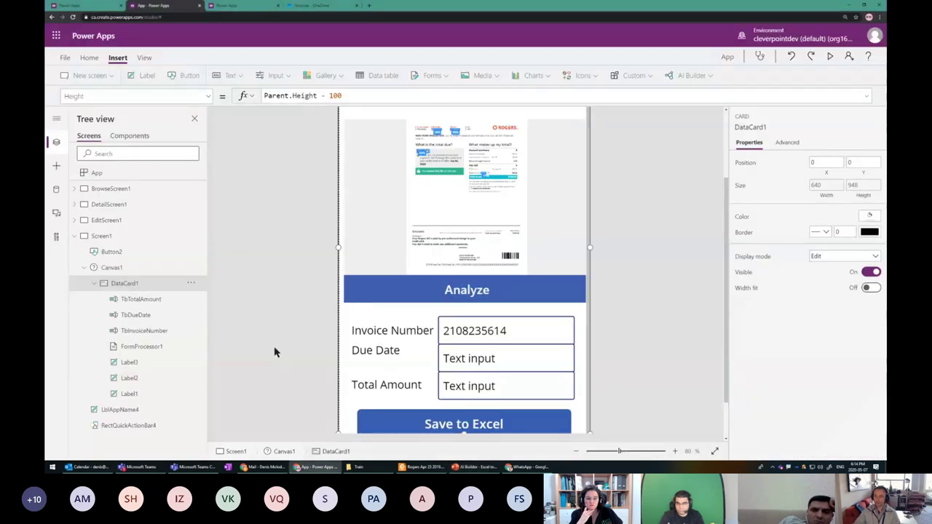
- Copy the Invoice Number formula into TbDueDate's Default and change it to FormProcessor1.Tables.Table1
click(466, 361)
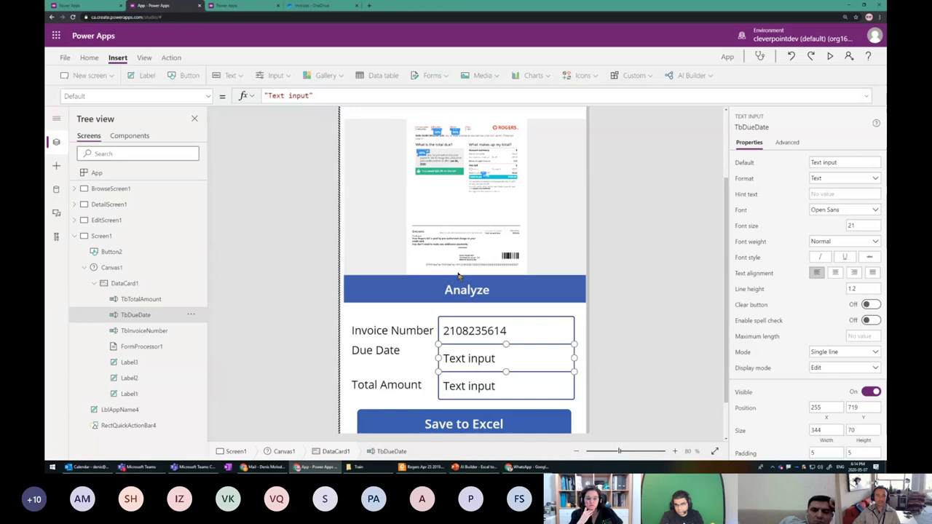
click(478, 320)
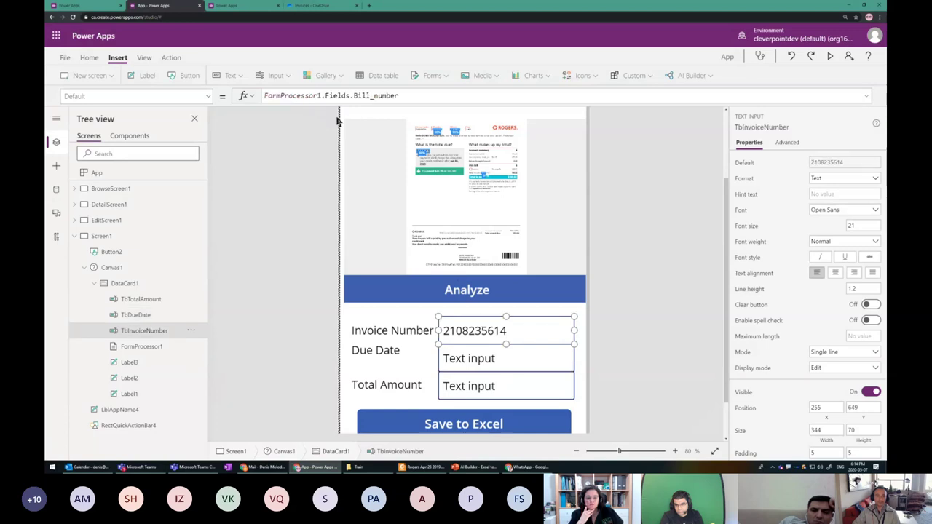
click(388, 95)
drag(422, 97, 263, 96)
key(ctrl+c)
click(465, 357)
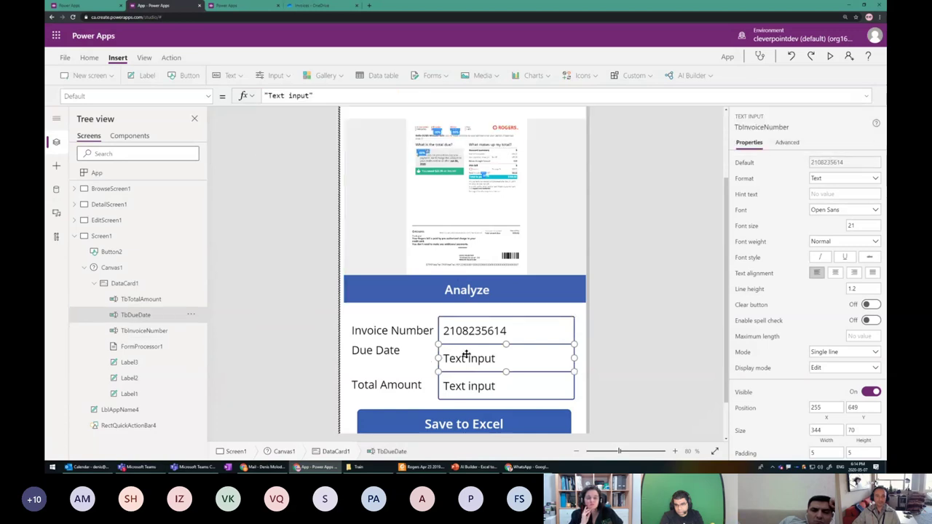
key(ctrl+a)
key(ctrl+v)
drag(325, 95, 437, 96)
key(BackSpace)
text(Tables.)
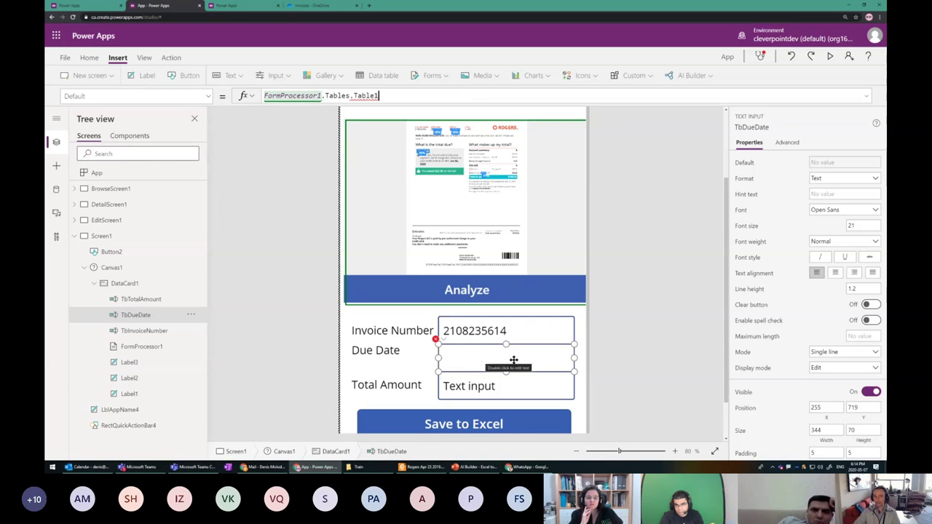
click(560, 227)
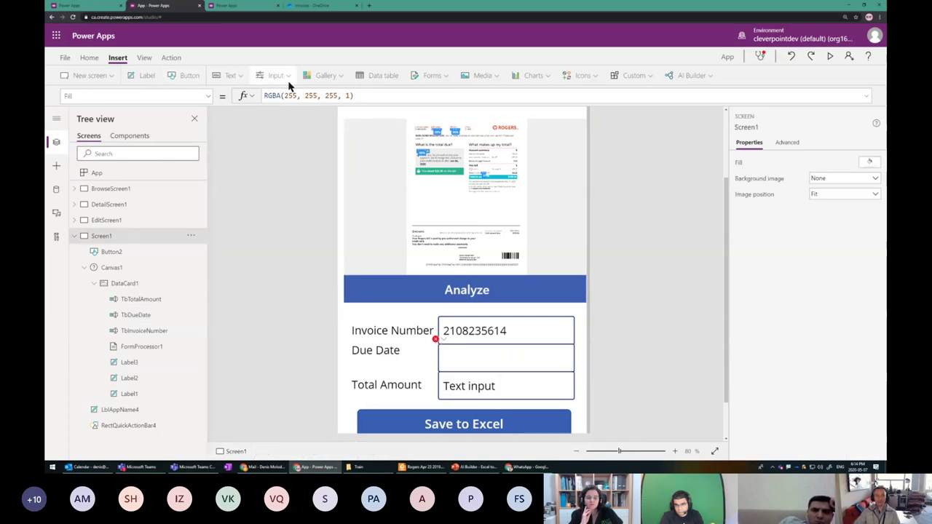
click(379, 79)
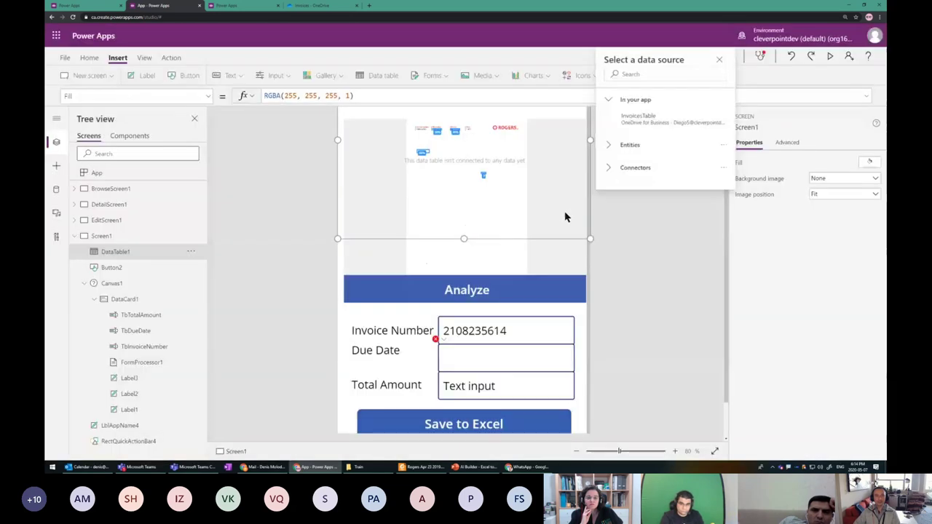
click(573, 211)
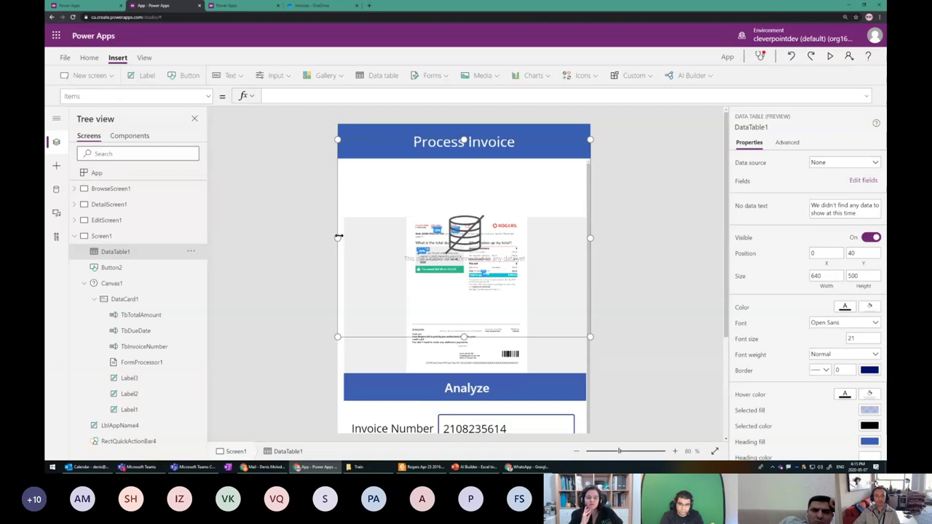
drag(338, 237, 379, 224)
drag(389, 138, 379, 190)
text(Fields.Bill_number)
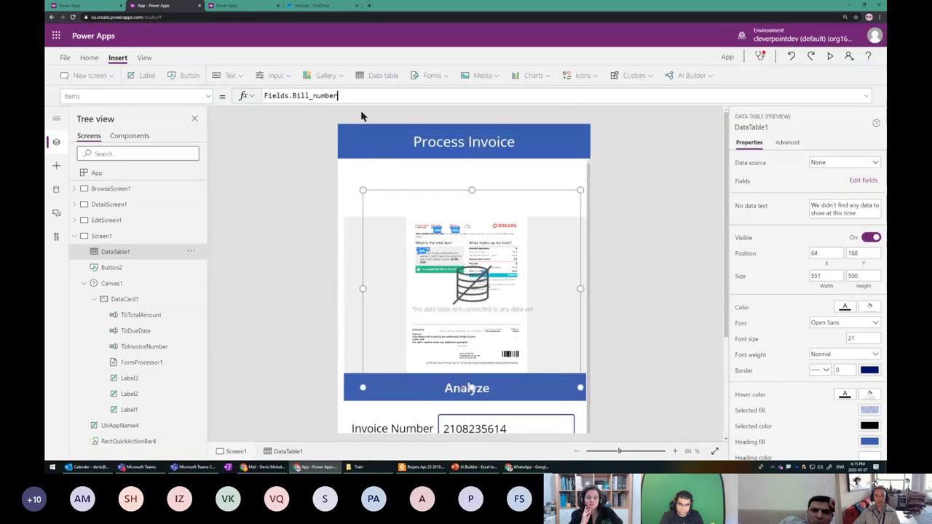
key(ctrl+a)
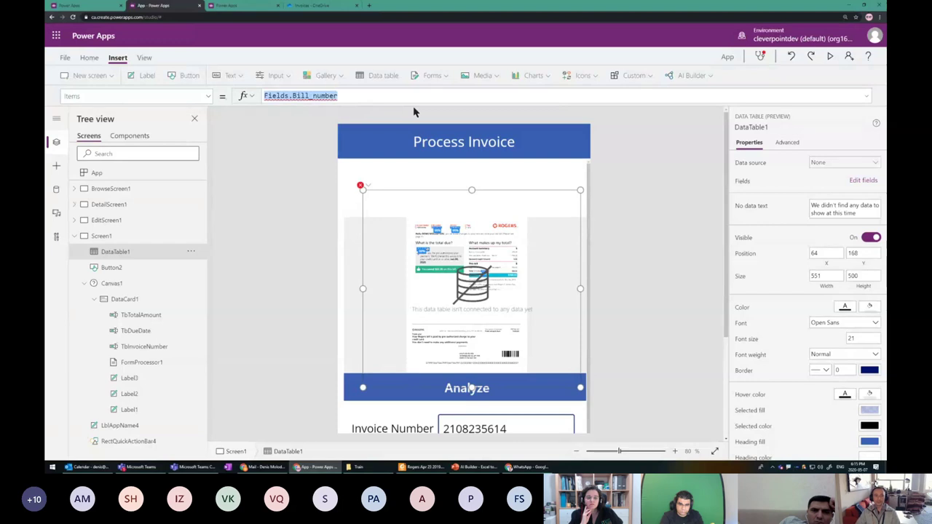
key(BackSpace)
text(Tables.Table1)
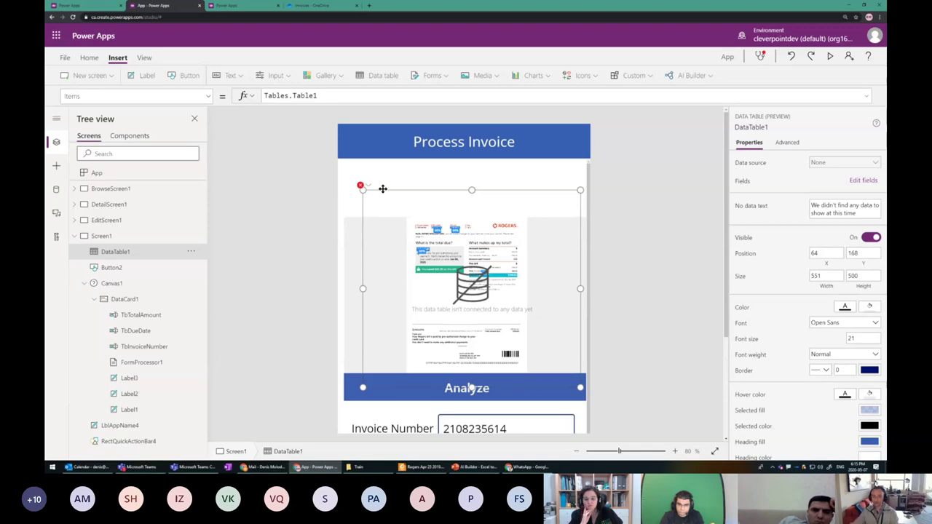
drag(382, 188, 380, 176)
key(Delete)
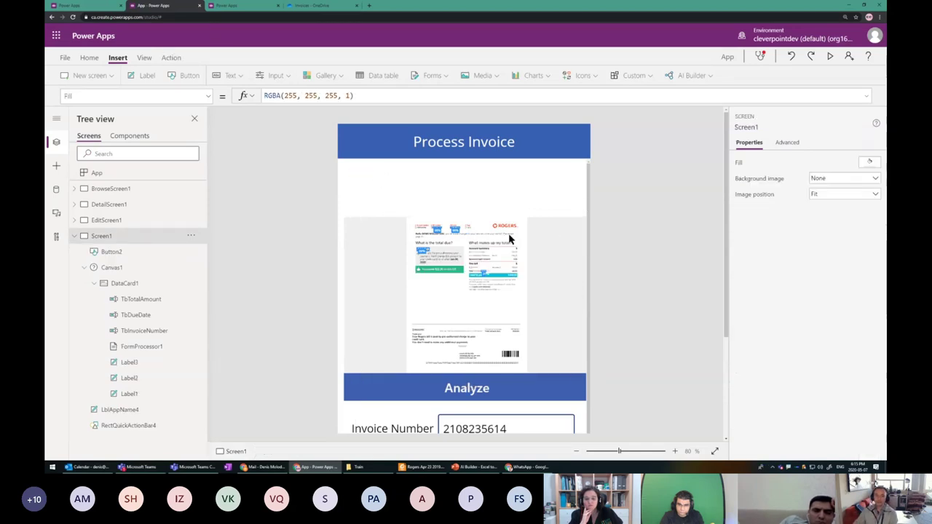
- Set TbDueDate's Default to FormProcessor1.Fields.Bill_date so it shows Dec 23, 2019
scroll(633, 278, down, 3)
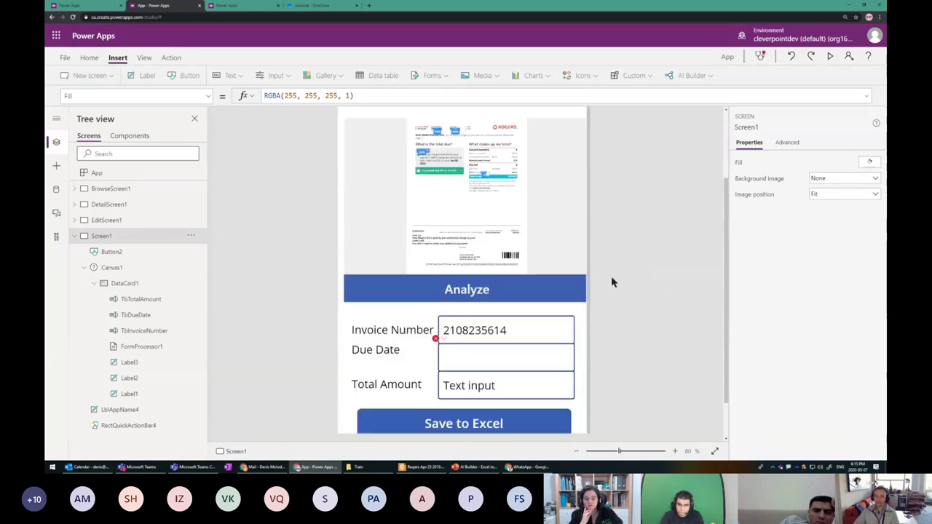
click(466, 342)
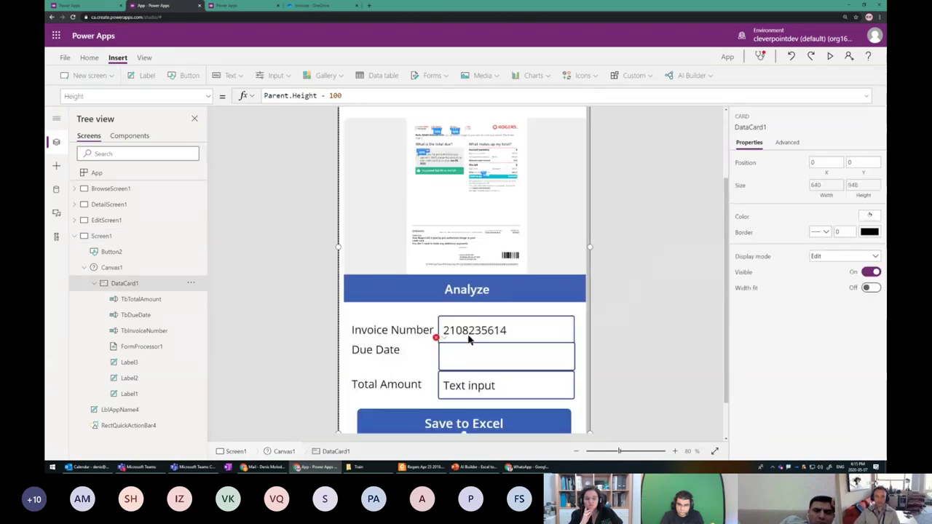
click(472, 332)
click(439, 96)
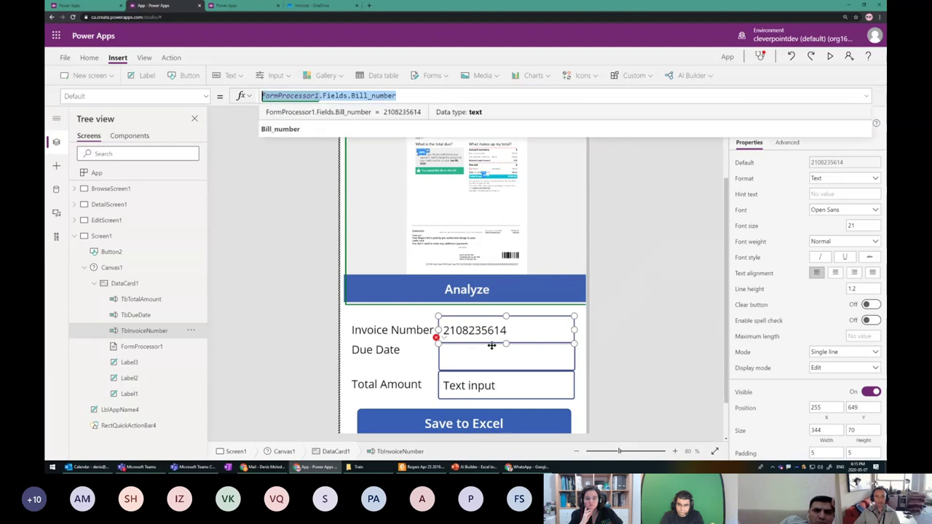
click(483, 356)
drag(417, 92, 240, 95)
key(ctrl+v)
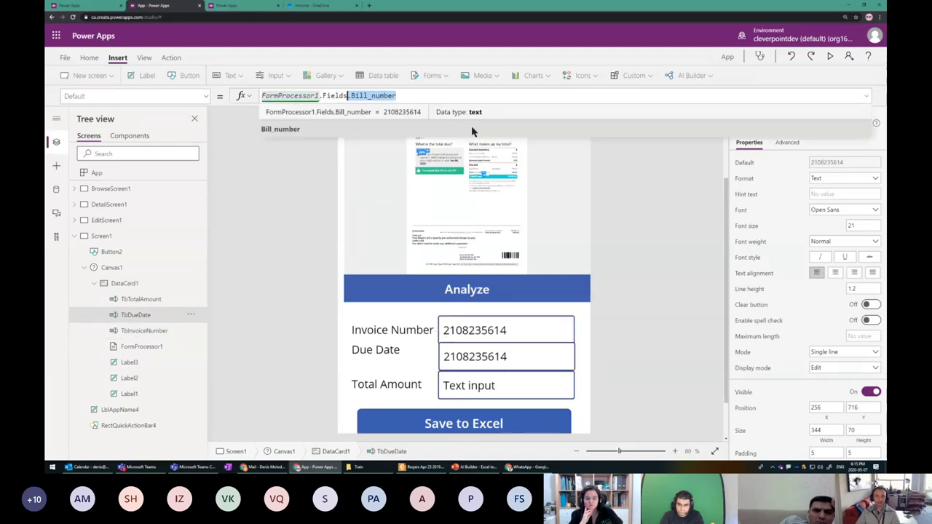
key(BackSpace)
text(.d)
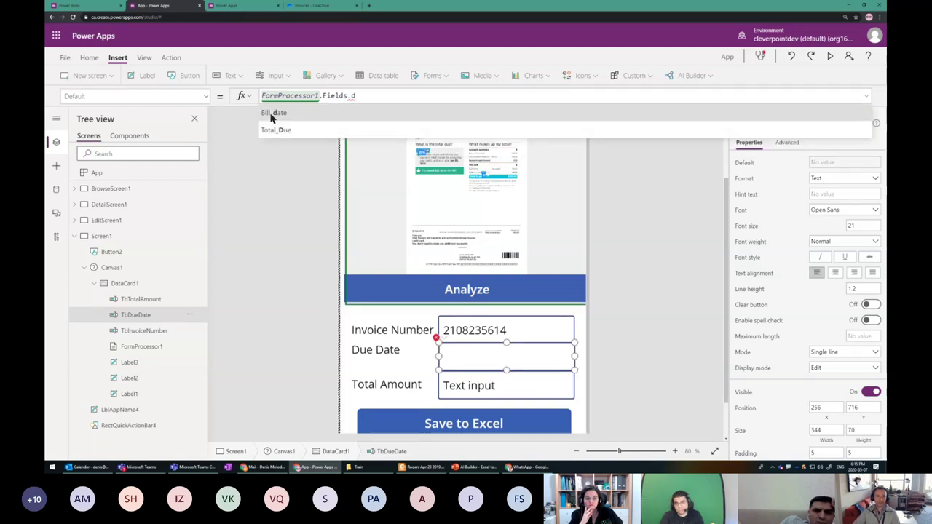
click(273, 113)
- Set TbTotalAmount's Default to FormProcessor1.Fields.Total_Due so it shows $100.02
click(455, 383)
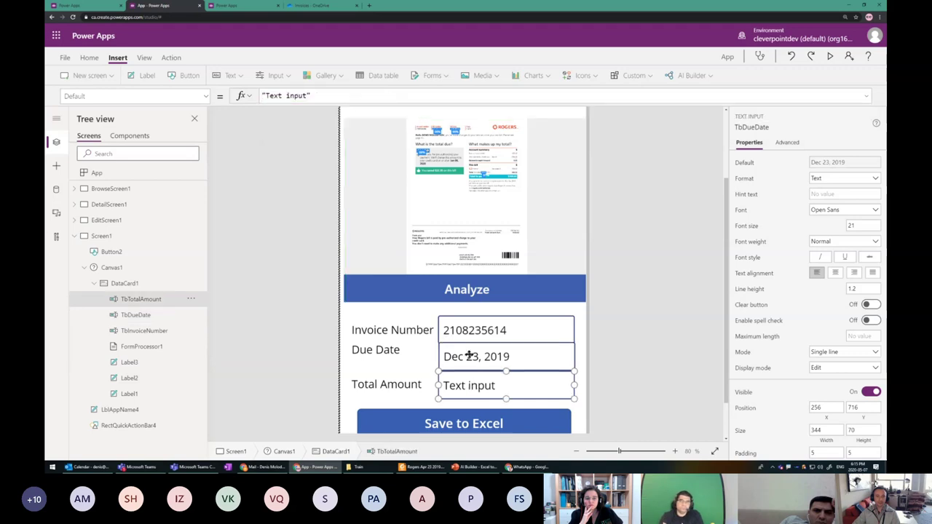
triple_click(345, 95)
key(ctrl+v)
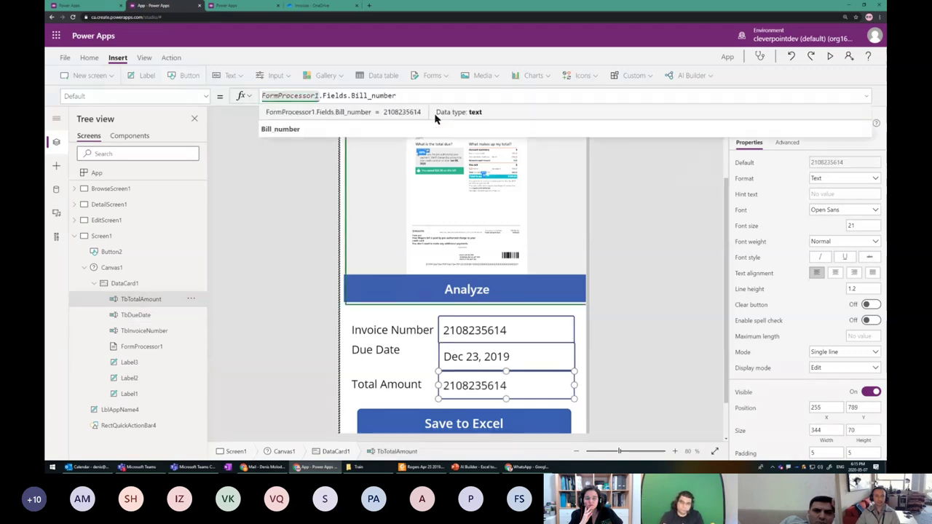
key(ctrl+shift+Left)
key(BackSpace)
text(To)
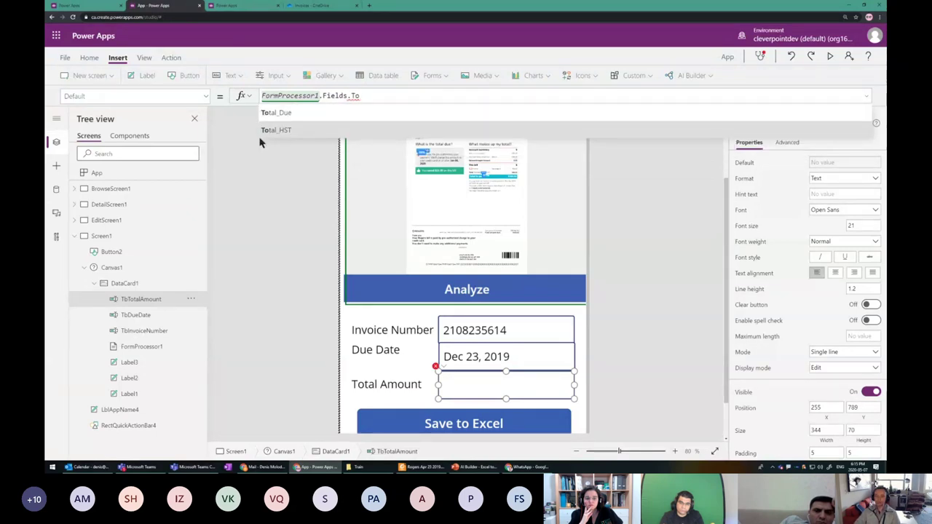
click(280, 114)
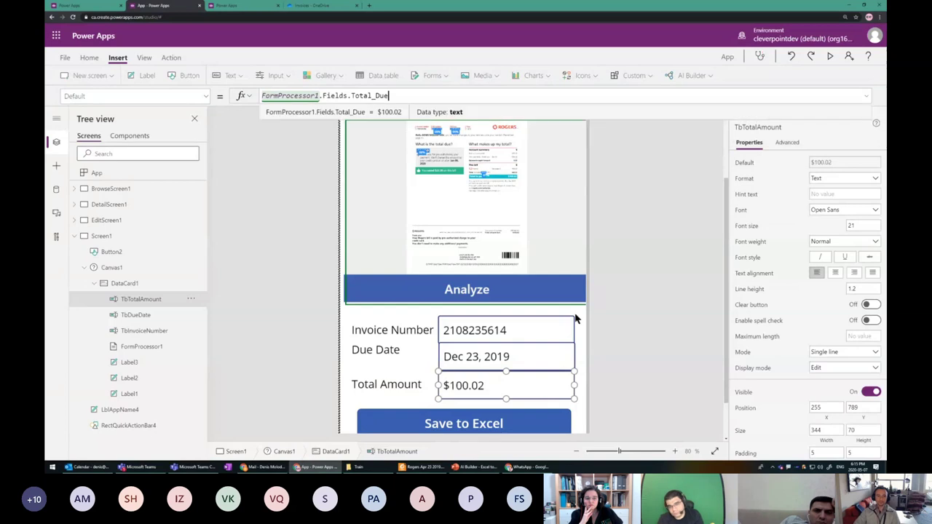
click(655, 295)
scroll(642, 296, down, 1)
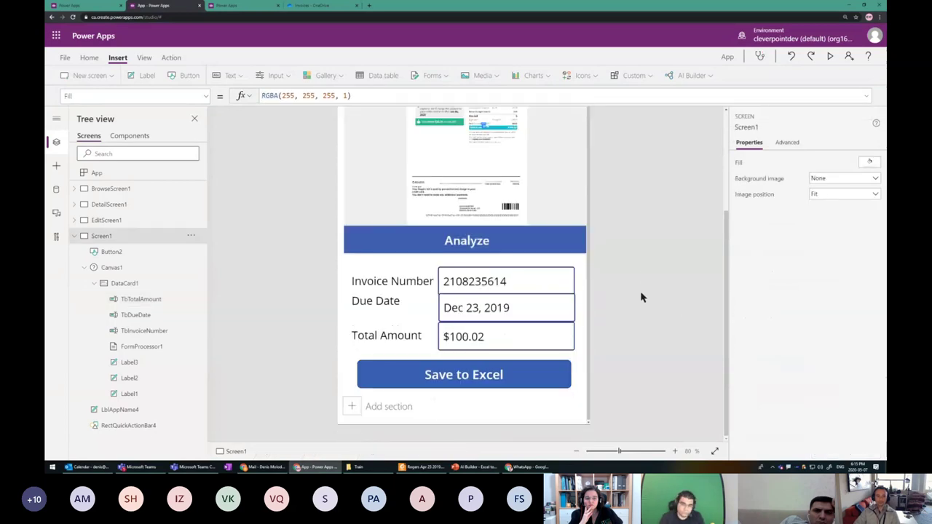
click(831, 58)
- Check the extracted fields in preview, then analyze Rogers-2019-10-23.pdf instead
click(469, 373)
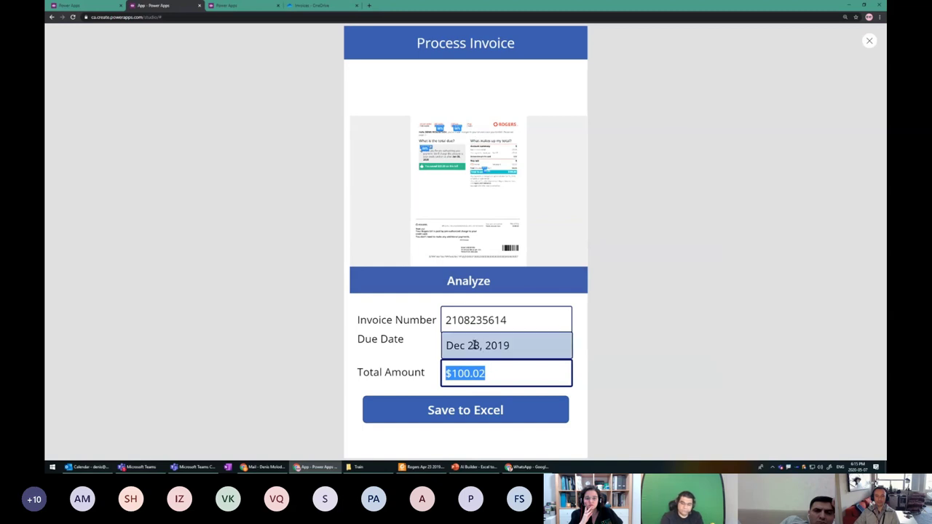
click(695, 233)
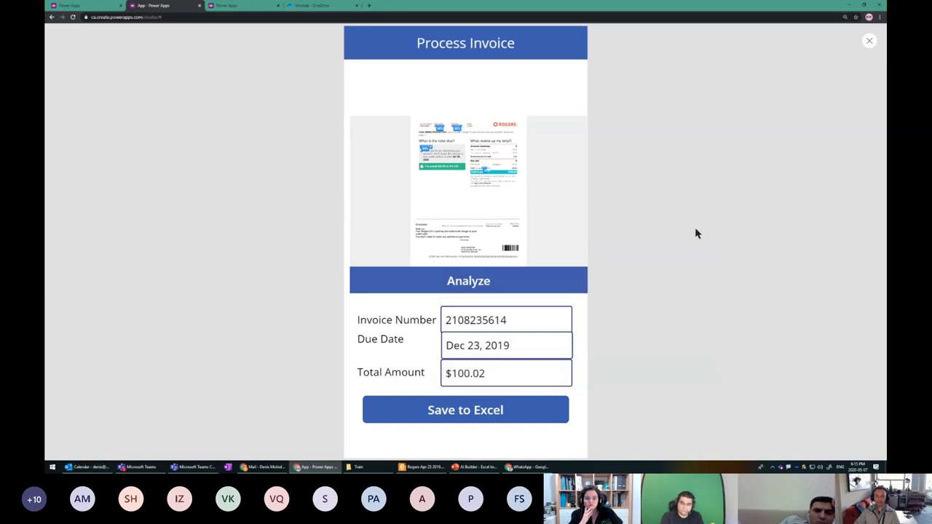
drag(518, 346, 405, 340)
click(490, 285)
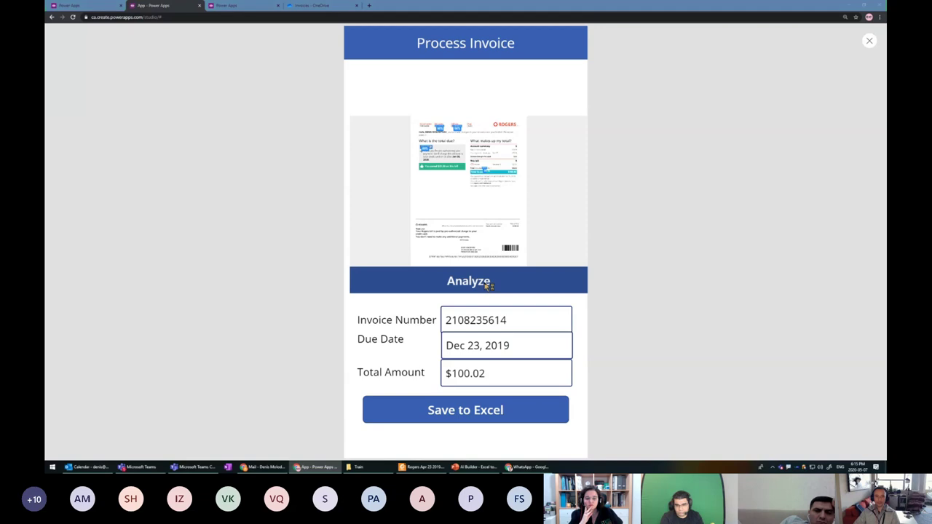
click(212, 66)
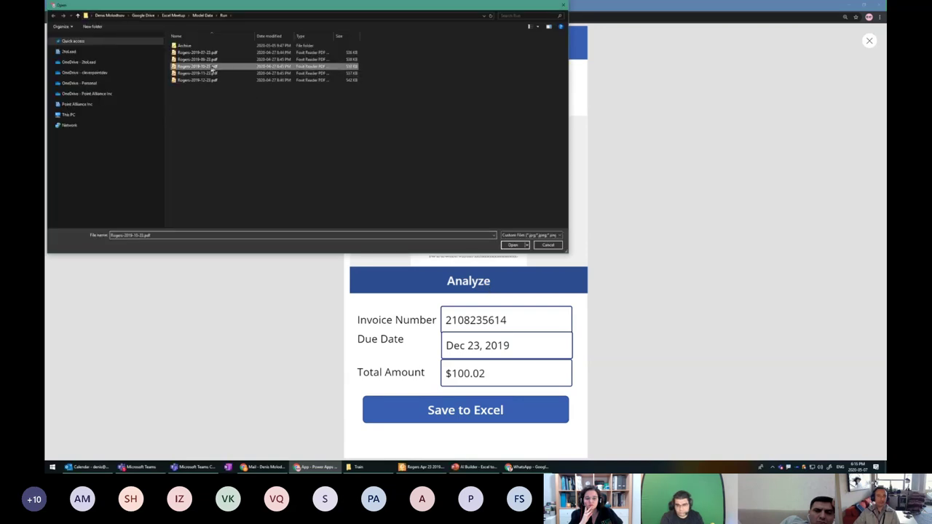
click(513, 245)
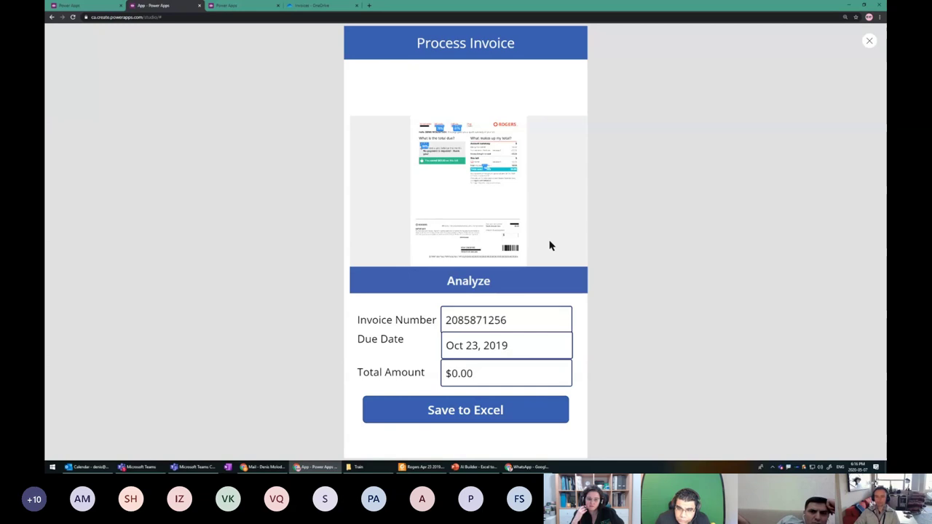
- Inspect the resulting $0.00 Total Amount and switch to another window
drag(507, 370, 416, 371)
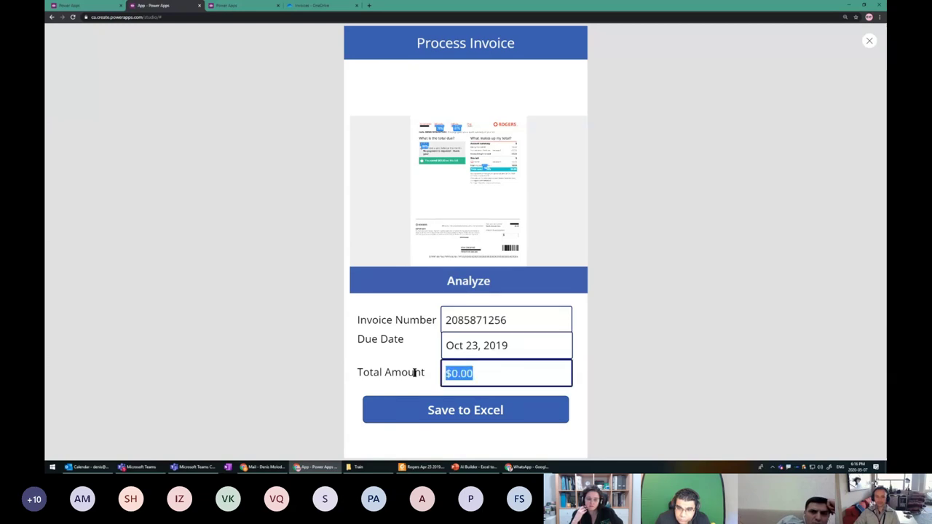
drag(480, 377, 437, 373)
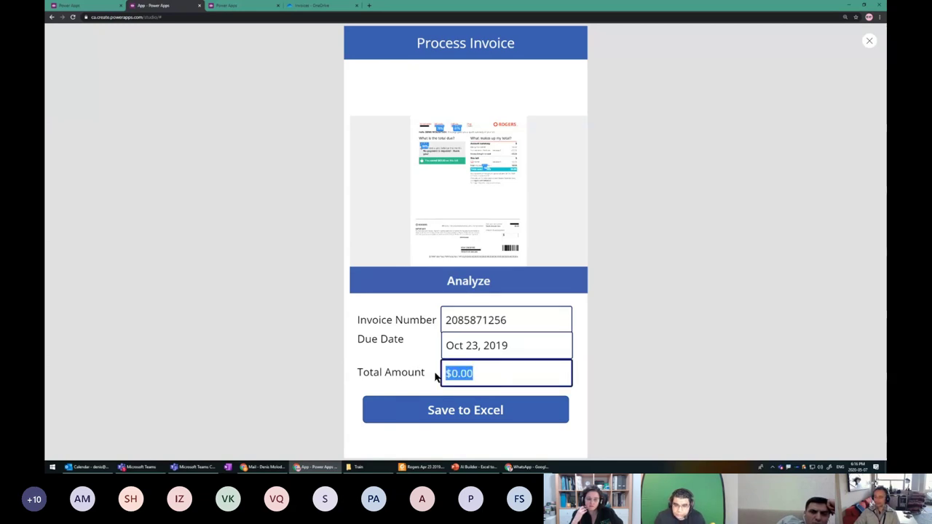
click(657, 275)
key(alt+Tab)
key(alt+Tab)
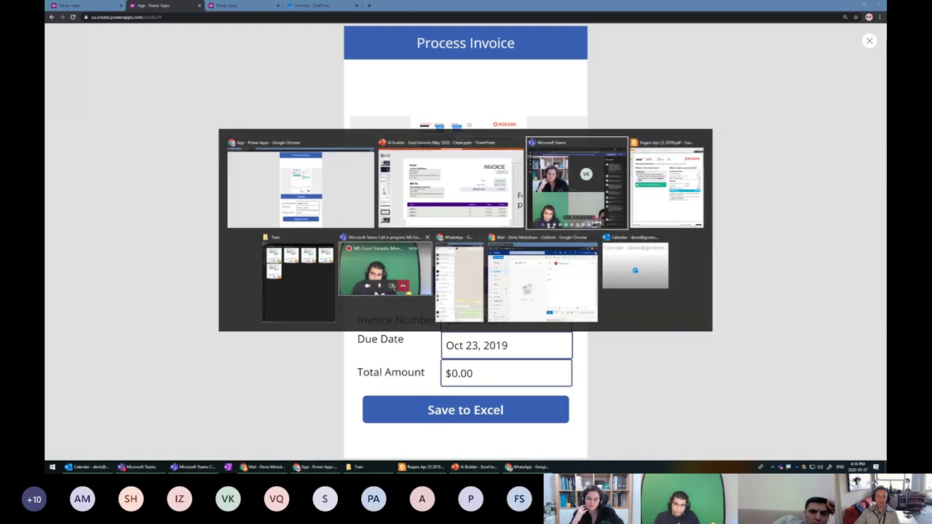
- Open Rogers-2019-10-23.pdf from Model Data > Run, confirm its $0.00 total due, and return to the app preview
click(328, 281)
click(204, 26)
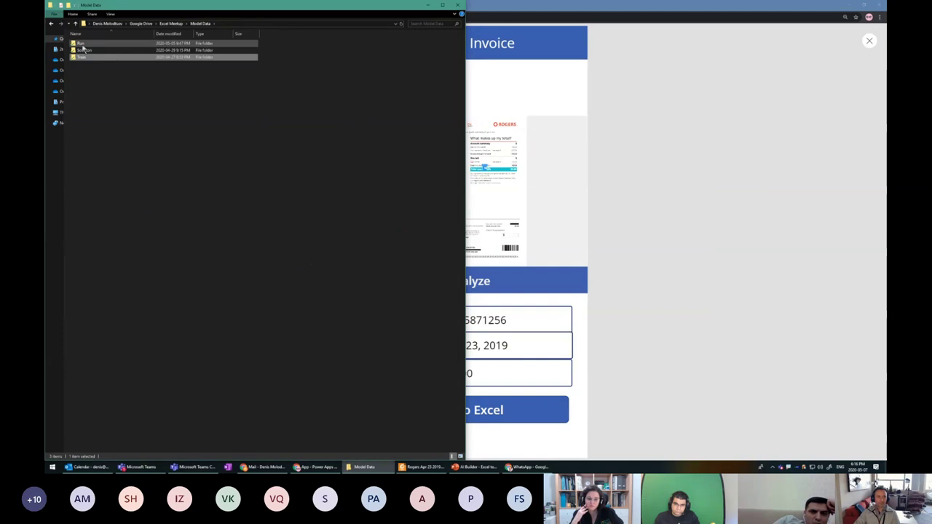
double_click(94, 44)
double_click(106, 64)
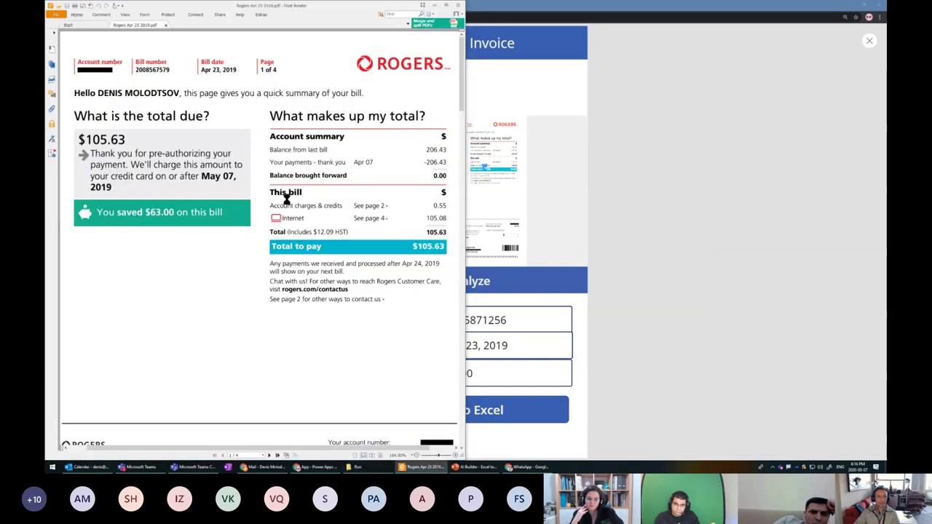
drag(134, 132, 95, 128)
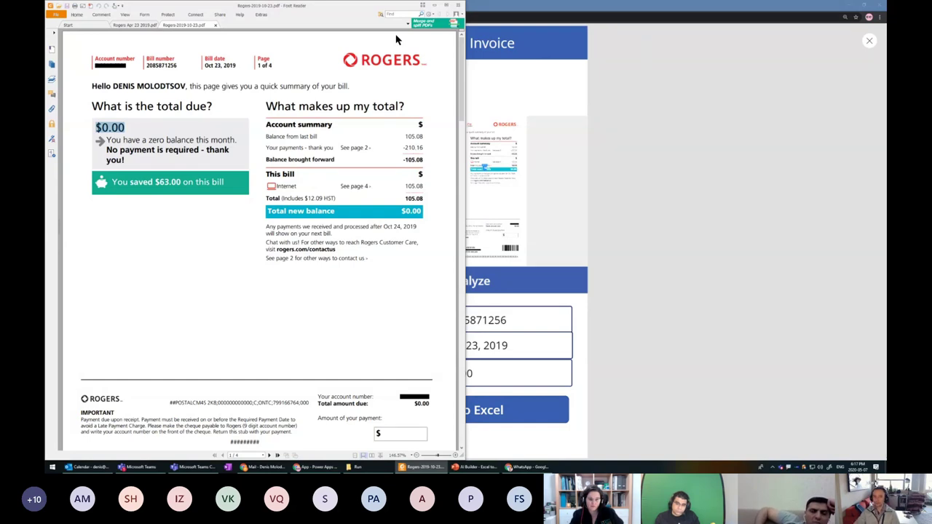
click(435, 6)
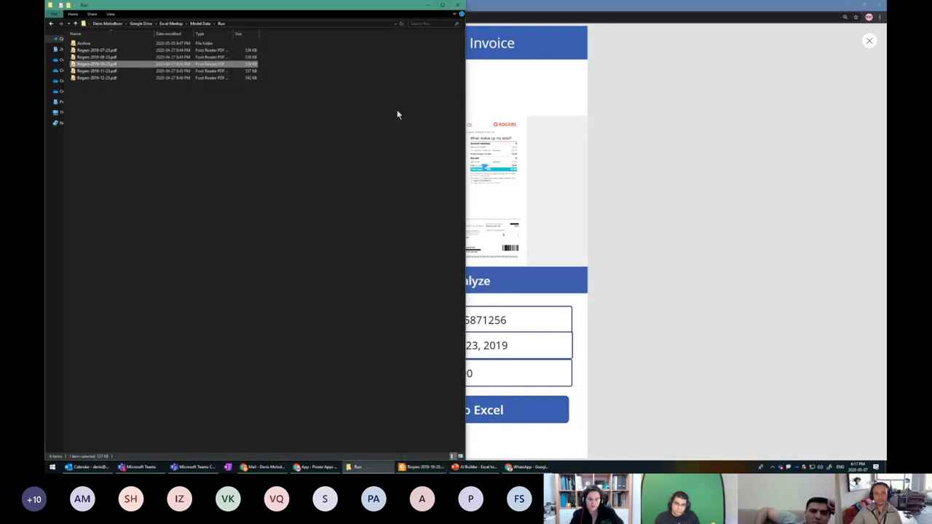
click(678, 138)
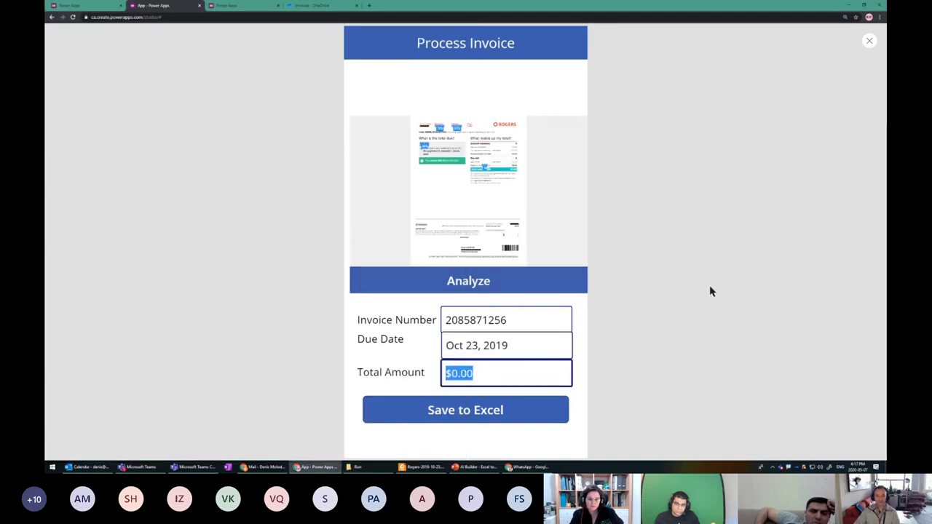
- Try Save to Excel twice in the preview, then close the preview
click(469, 420)
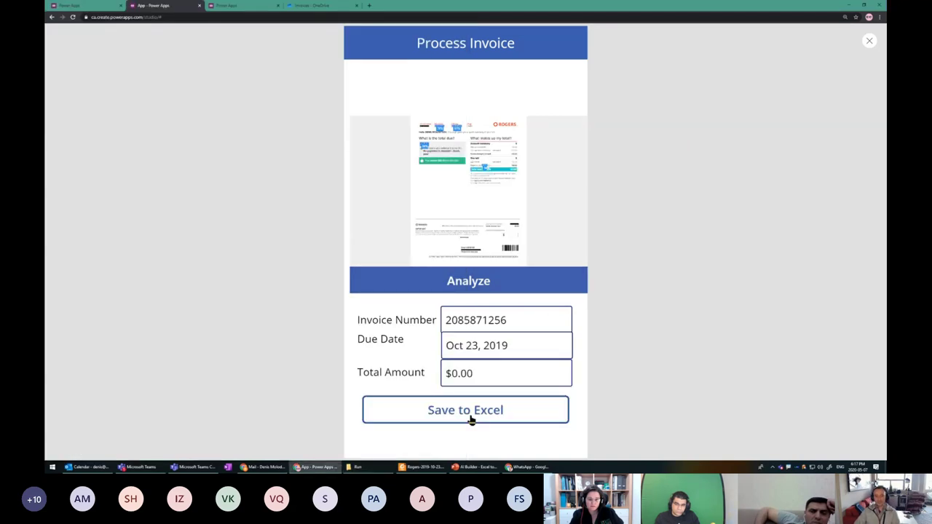
click(470, 420)
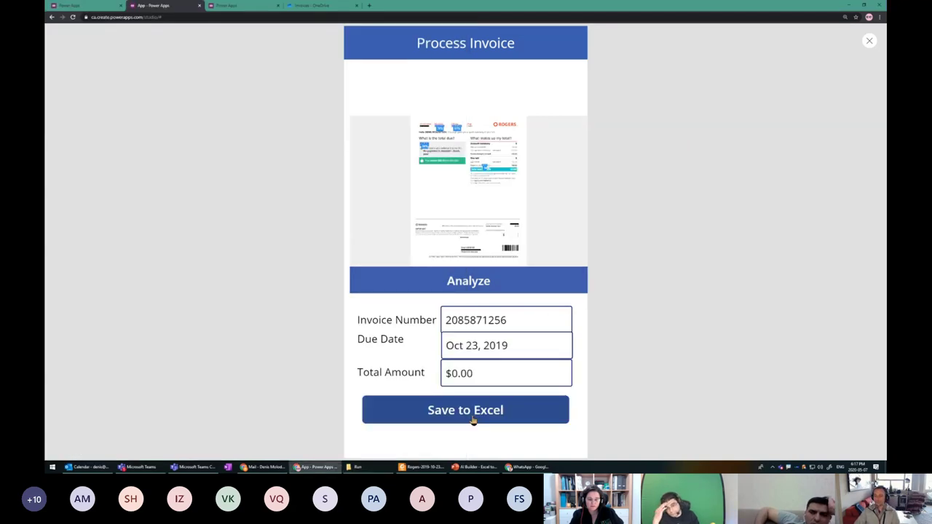
click(868, 41)
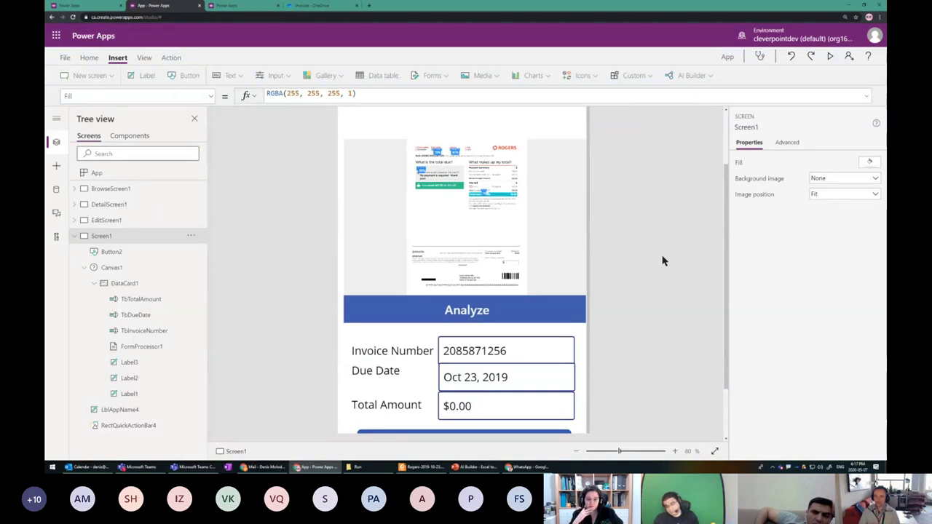
- Inspect TbInvoiceNumber's Default formula, then select the Save to Excel button to edit its OnSelect
click(391, 233)
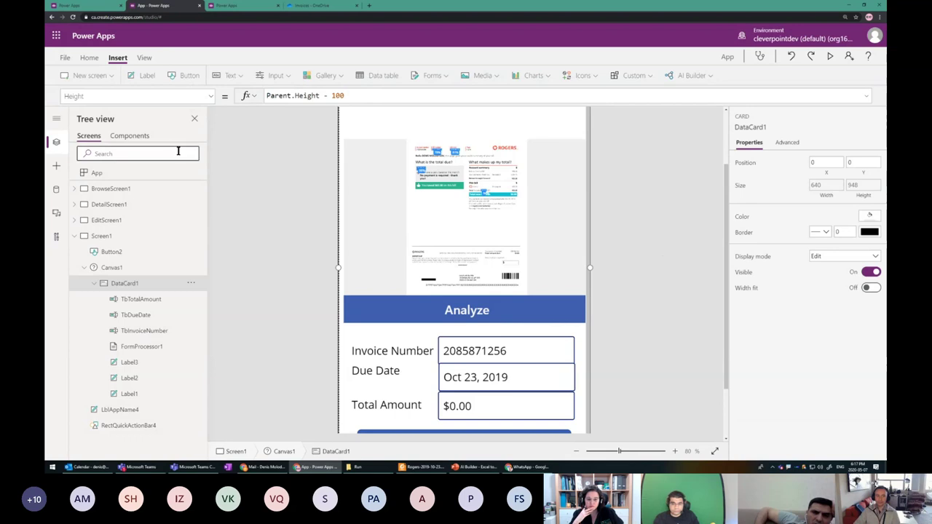
click(449, 362)
click(278, 95)
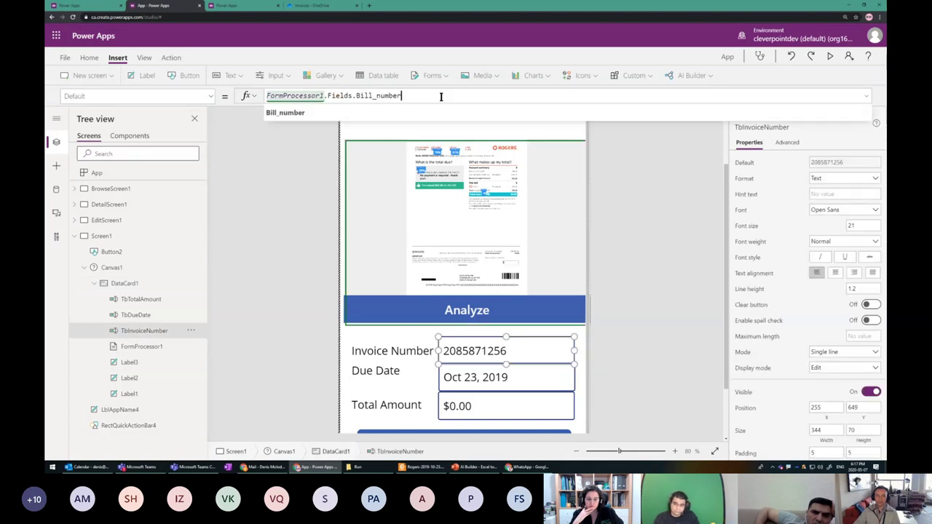
key(End)
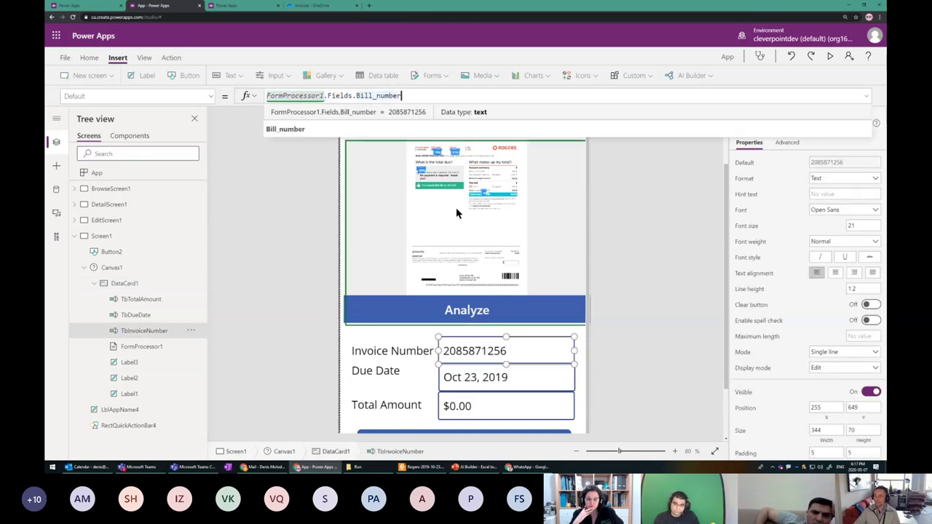
click(670, 355)
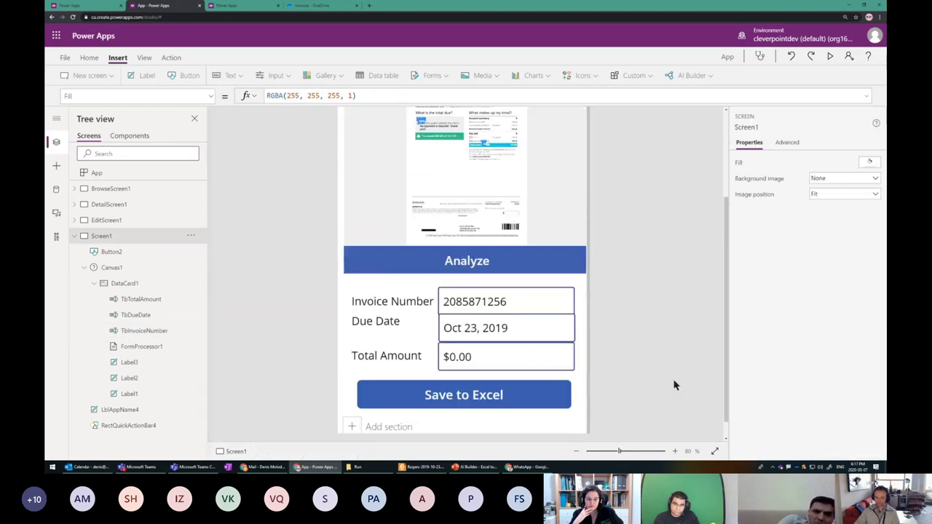
click(499, 400)
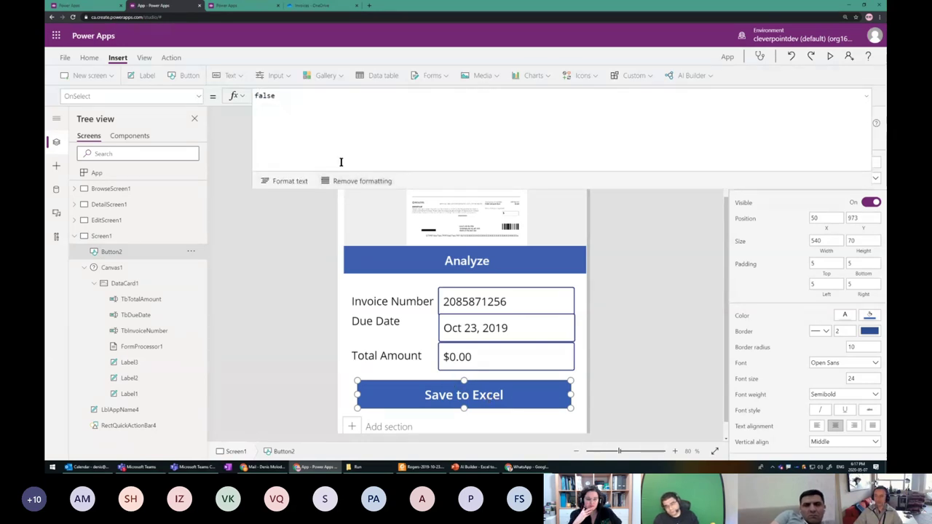
- Replace the OnSelect false with Patch(InvoicesTable, { }), with the braces on separate lines
key(ctrl+a)
key(BackSpace)
text(Patch()
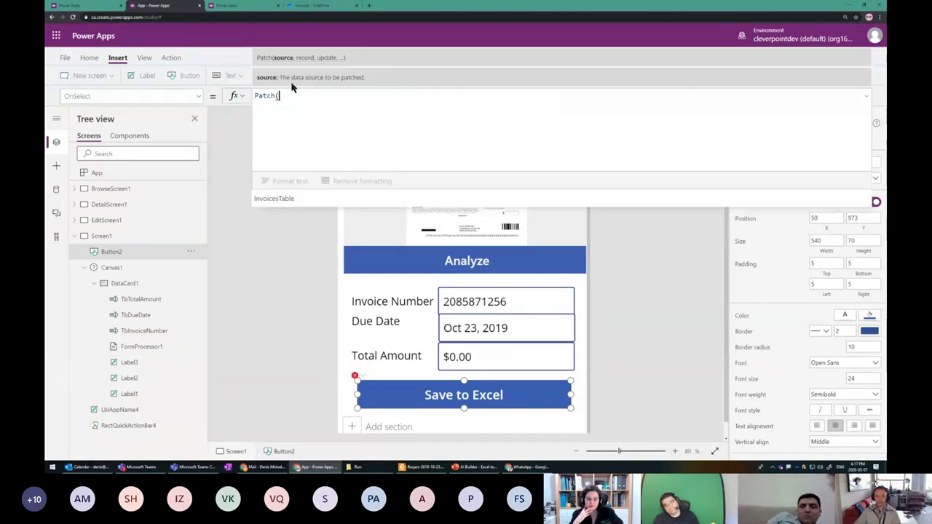
drag(256, 95, 308, 94)
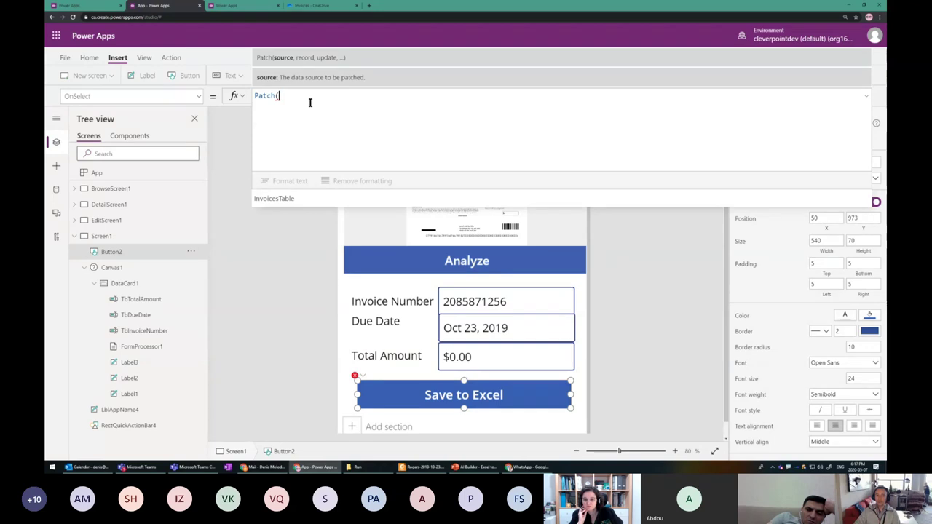
click(275, 200)
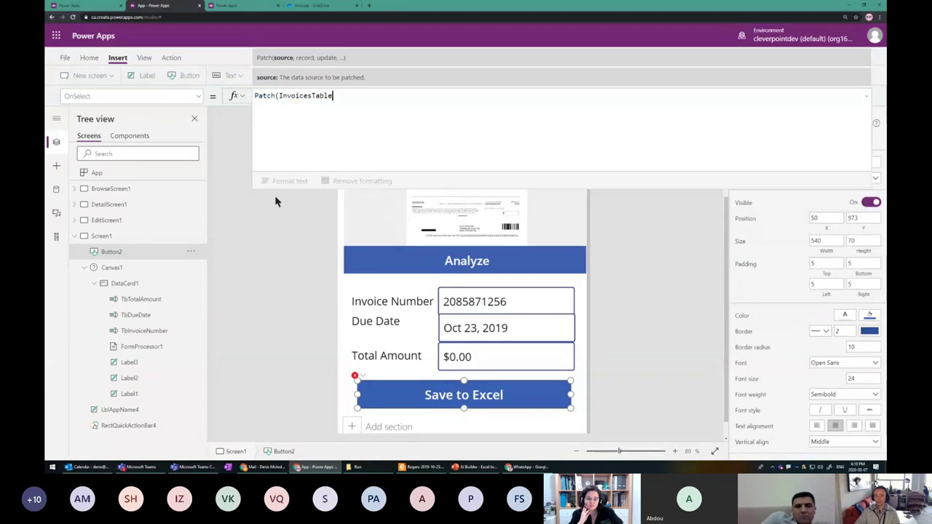
text(, {})
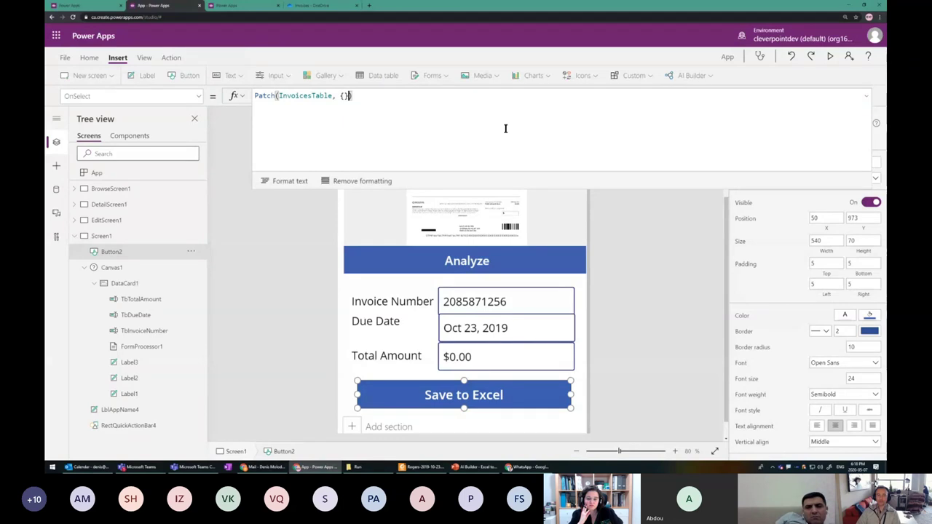
key(Return)
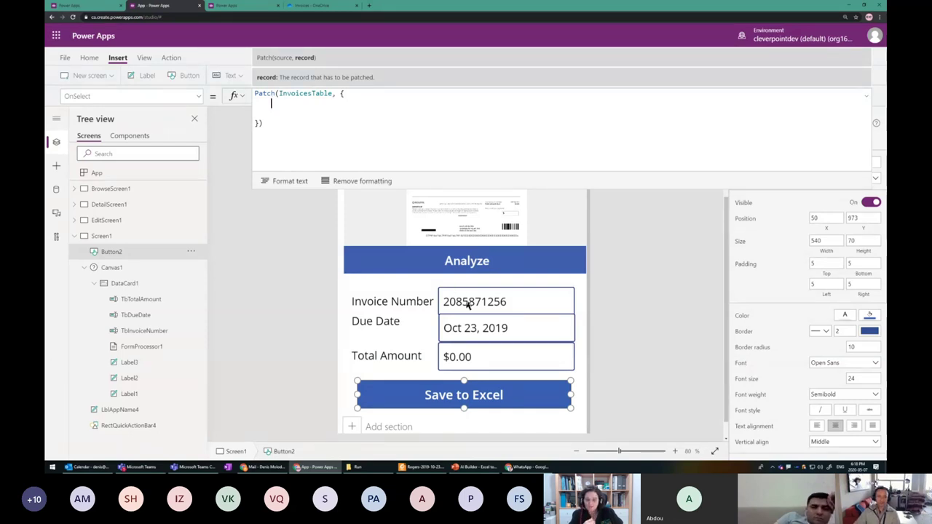
- Put the Excel table's 'Bill number' column name as the record's first field
click(311, 6)
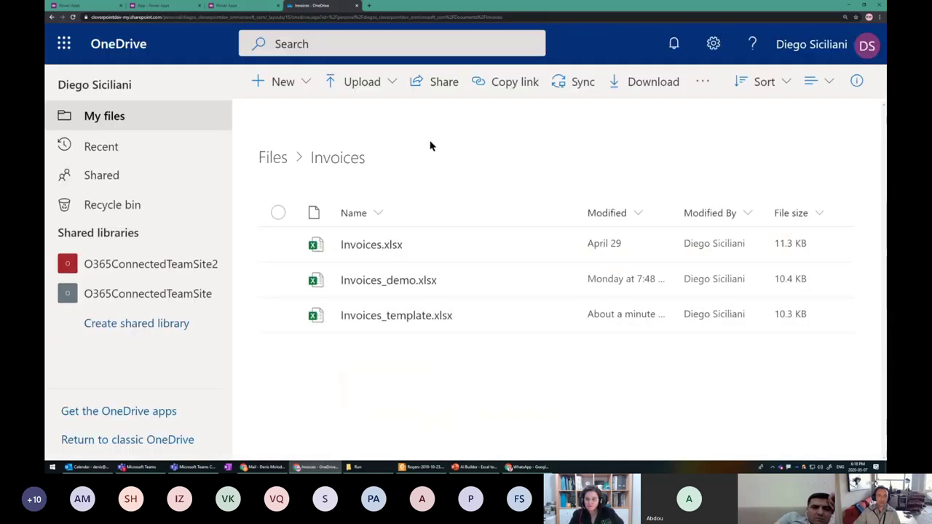
click(405, 316)
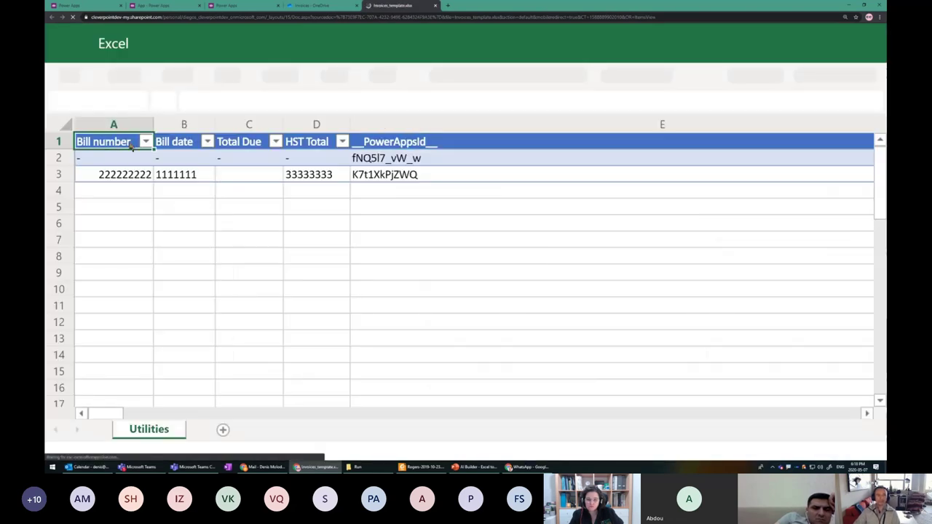
click(225, 6)
click(156, 6)
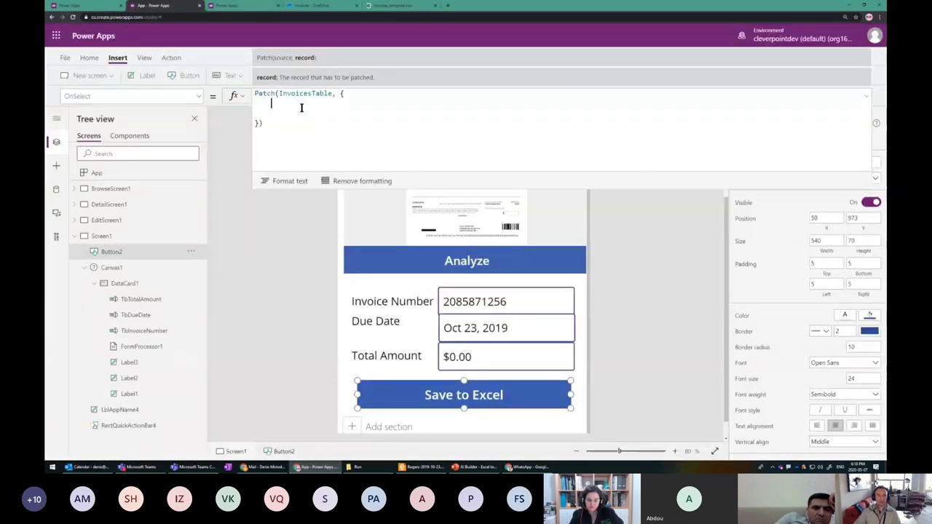
text('FormProcessor1.Fields.Bill_number')
text(:)
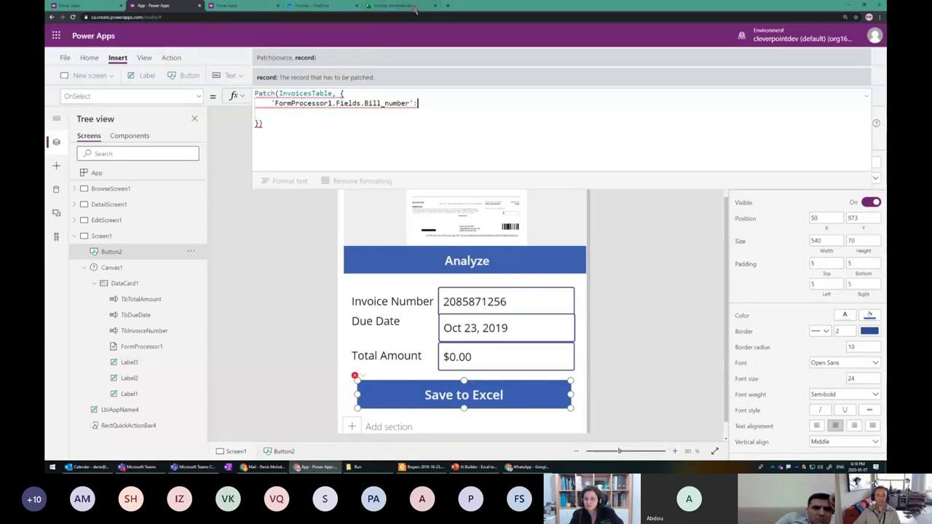
click(414, 8)
click(152, 139)
click(218, 7)
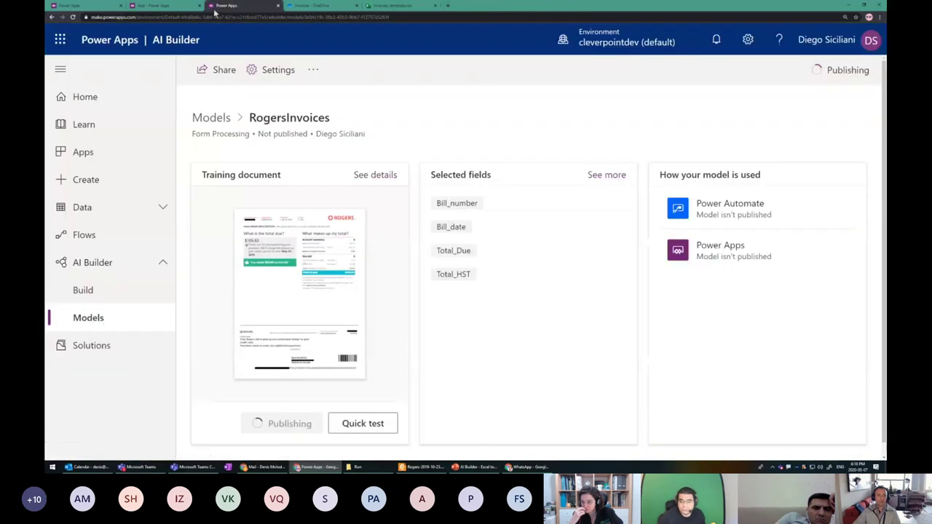
click(157, 6)
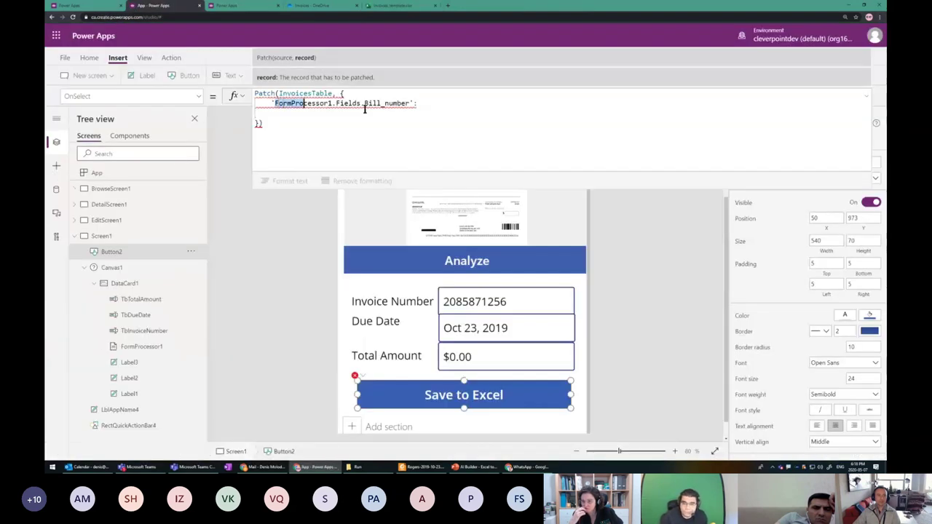
drag(365, 108, 413, 105)
text(Bill number)
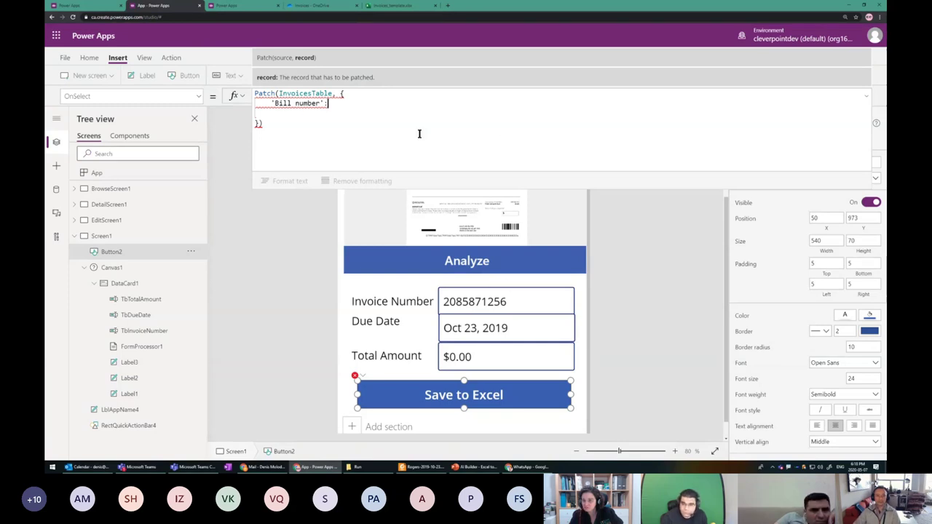
- Set 'Bill number' to TbInvoiceNumber.Text and paste three copies of that line
text(tbInvoice)
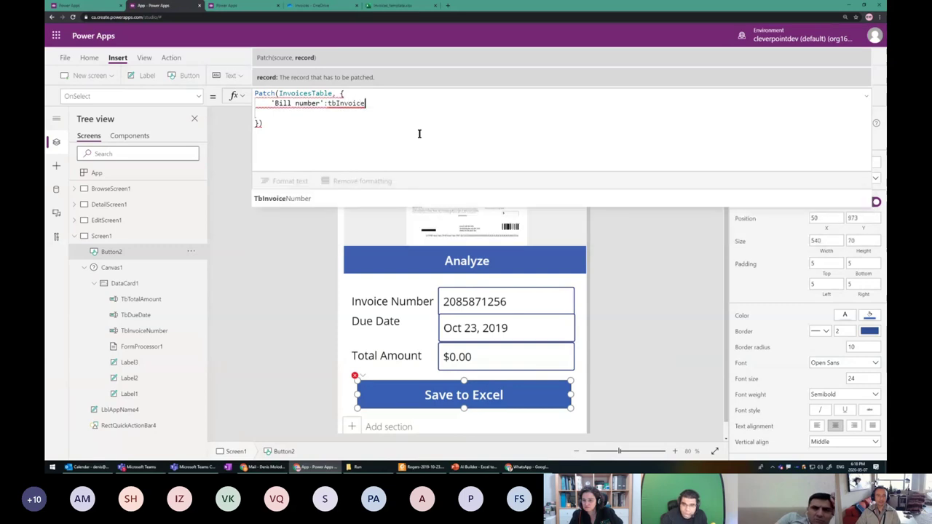
key(Tab)
text(.te)
key(Tab)
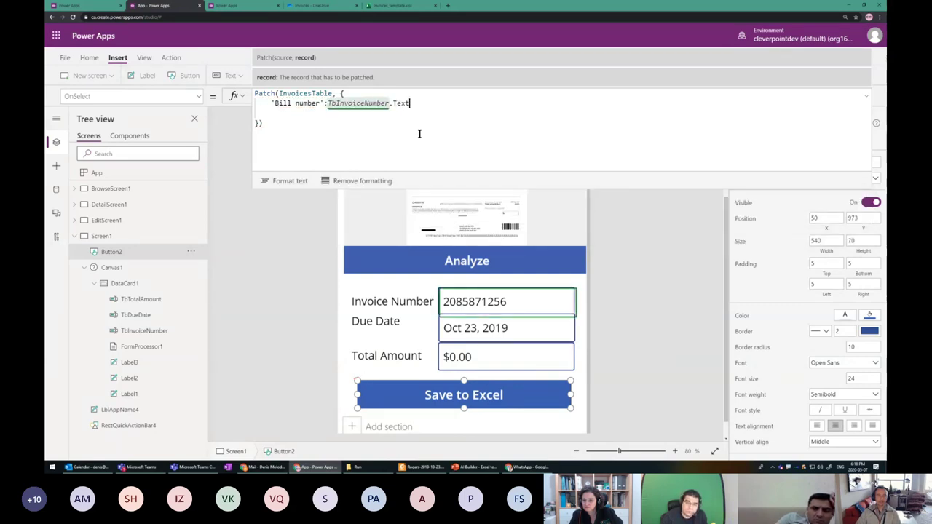
text(,)
key(Return)
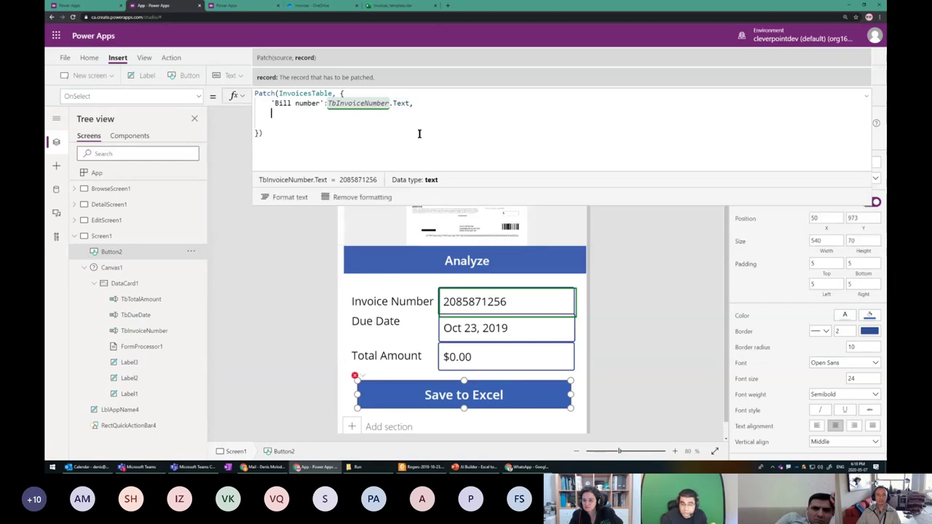
text('Bill number':TbInvoiceNumber.Text,)
text('Bill number':TbInvoiceNumber.Text,)
text('Bill number':TbInvoiceNumber.Text,)
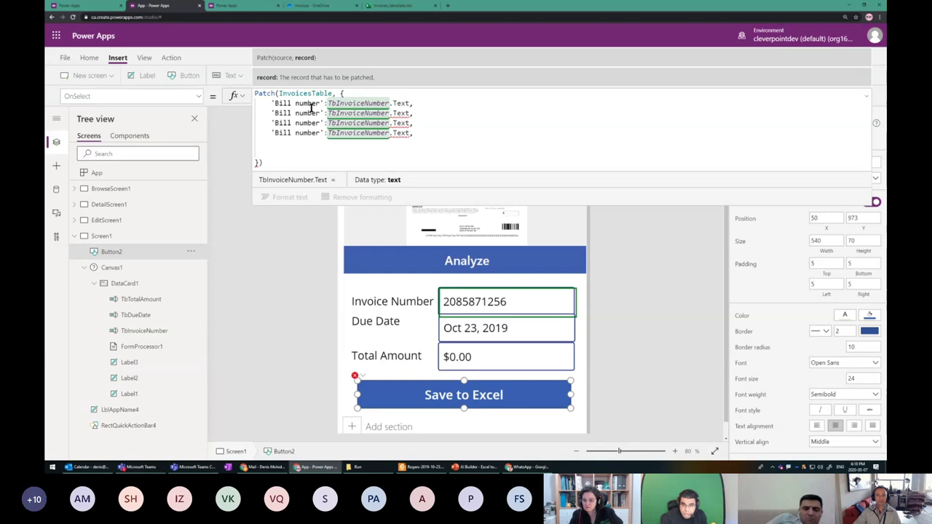
- Copy the 'Bill date' header from Excel and use it as line 2's column name
click(391, 6)
click(178, 141)
key(ctrl+c)
click(172, 7)
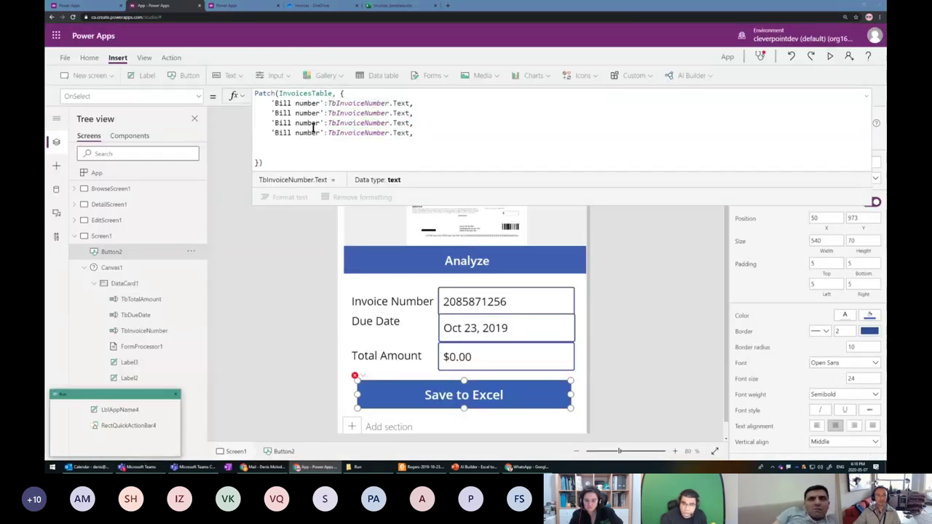
click(275, 113)
key(ctrl+v)
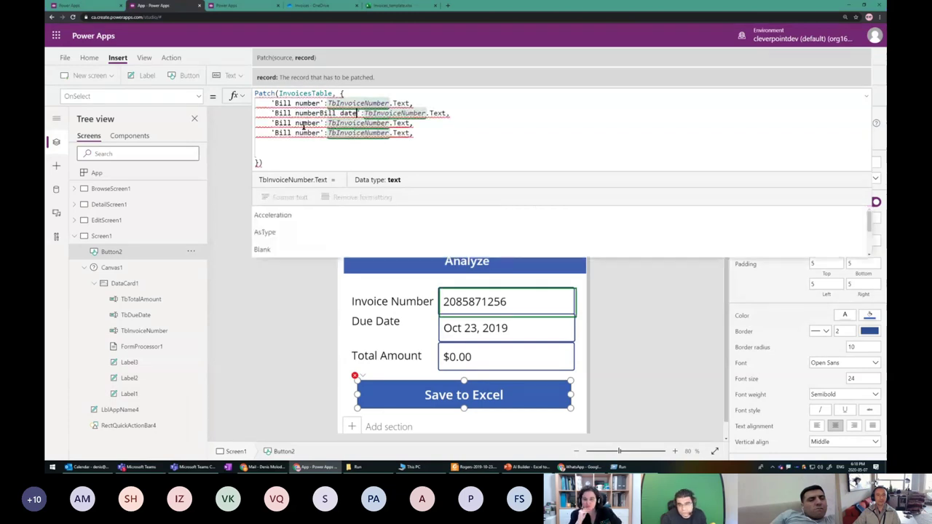
key(ctrl+z)
drag(274, 113, 319, 113)
key(ctrl+v)
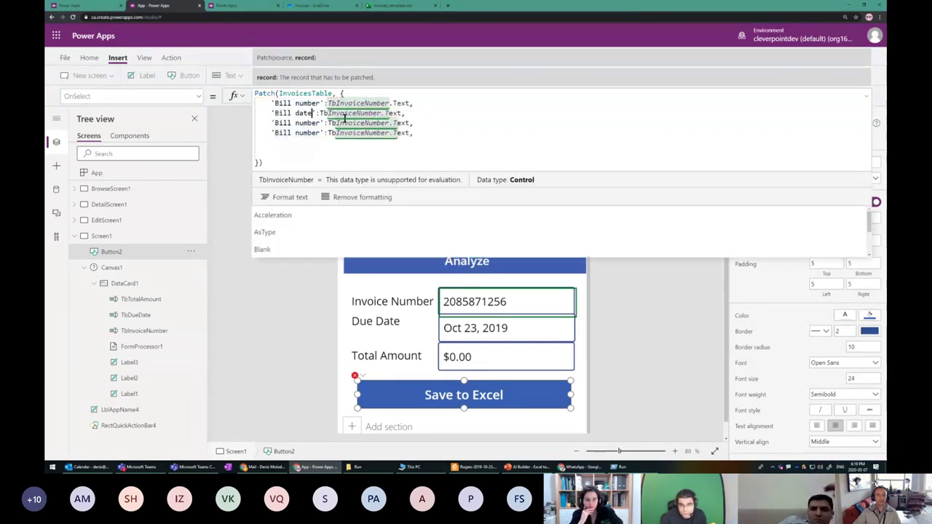
- Set the 'Bill date' value to TbDueDate.Text
text(TbBill)
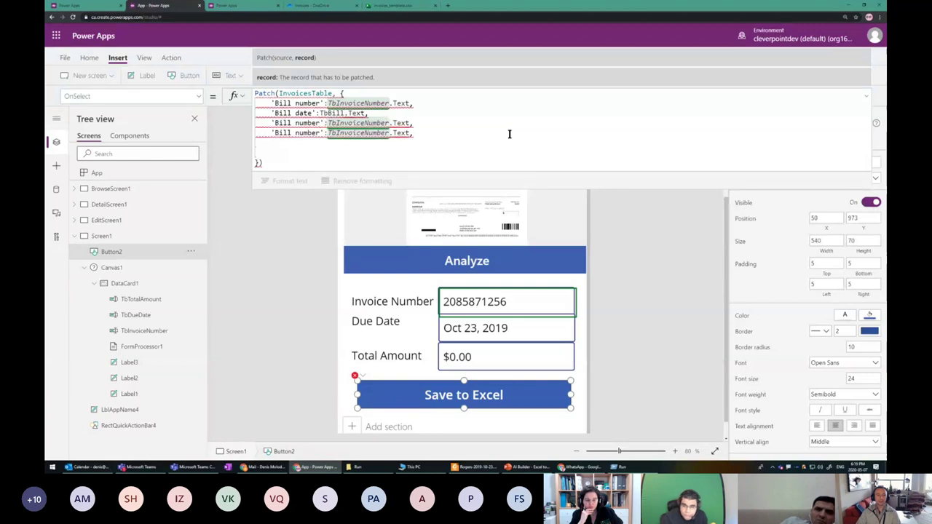
key(Left)
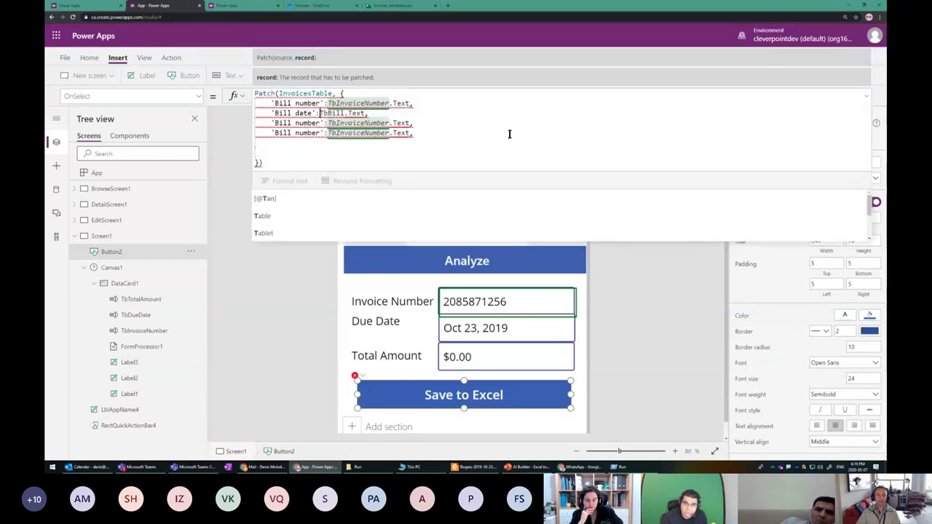
key(shift+End)
key(Delete)
text(TB)
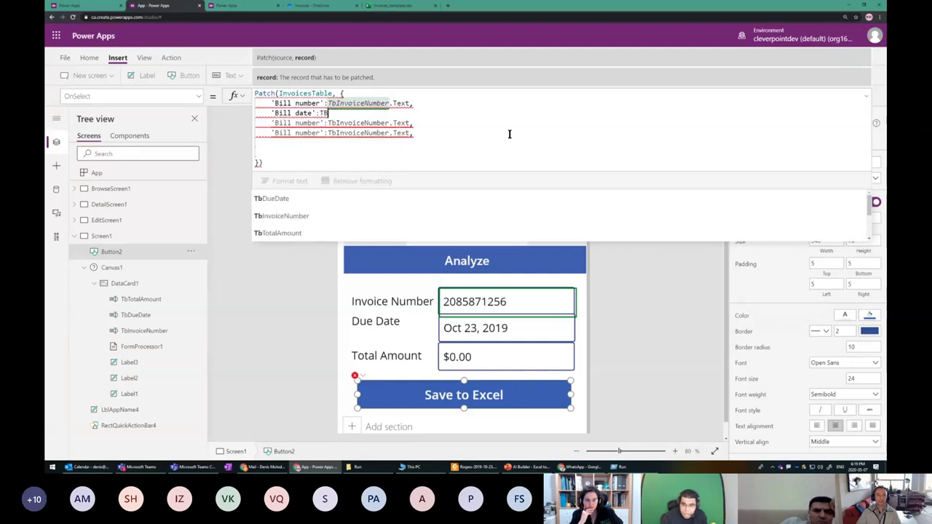
text(d)
key(Tab)
text(.Text,)
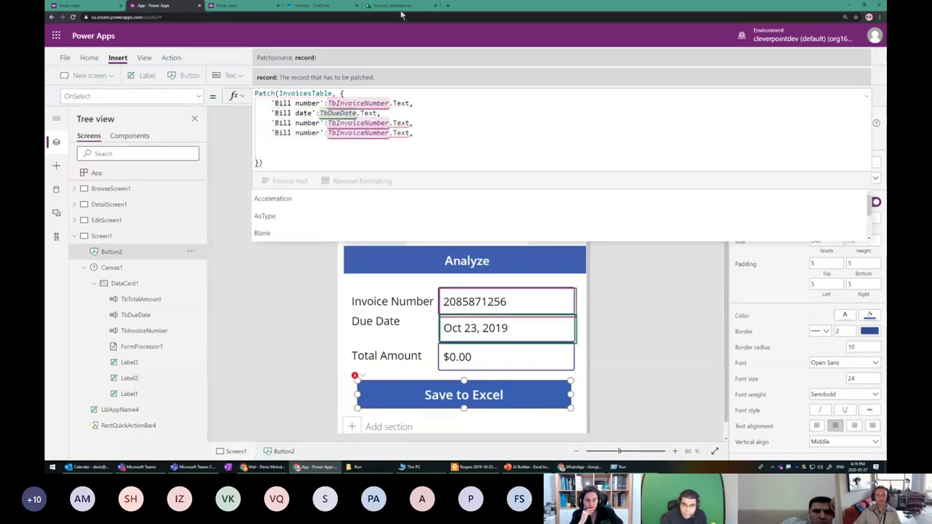
- Check the Excel headings and rename line 3's column to 'Total Due'
click(398, 5)
click(250, 146)
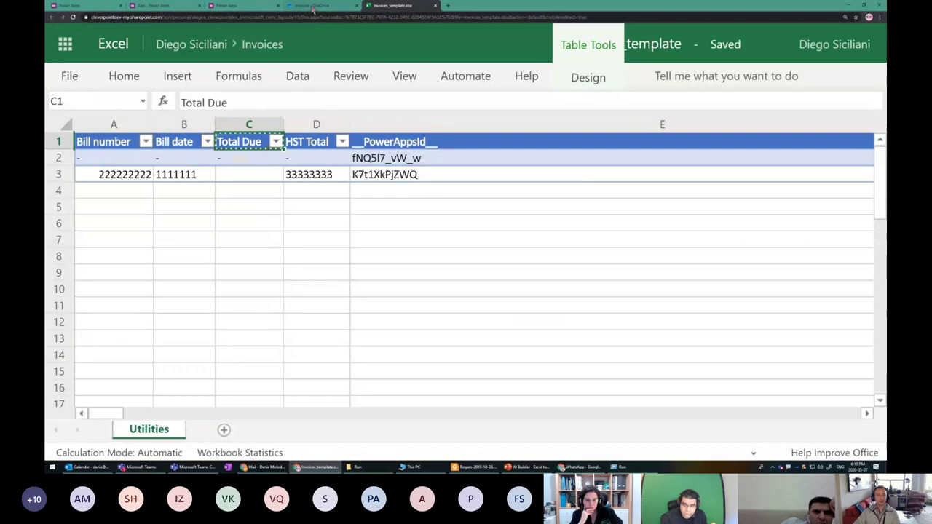
click(313, 6)
click(164, 6)
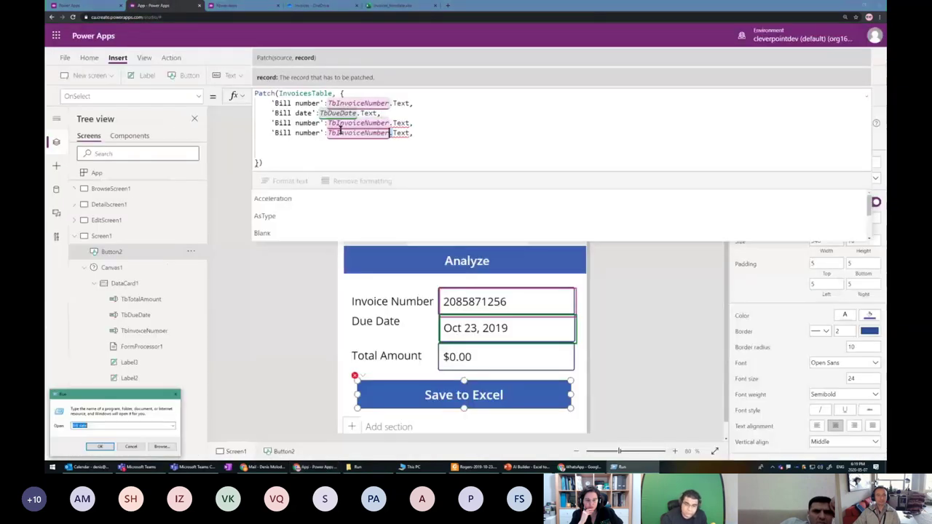
drag(275, 123, 319, 124)
text(Total Due)
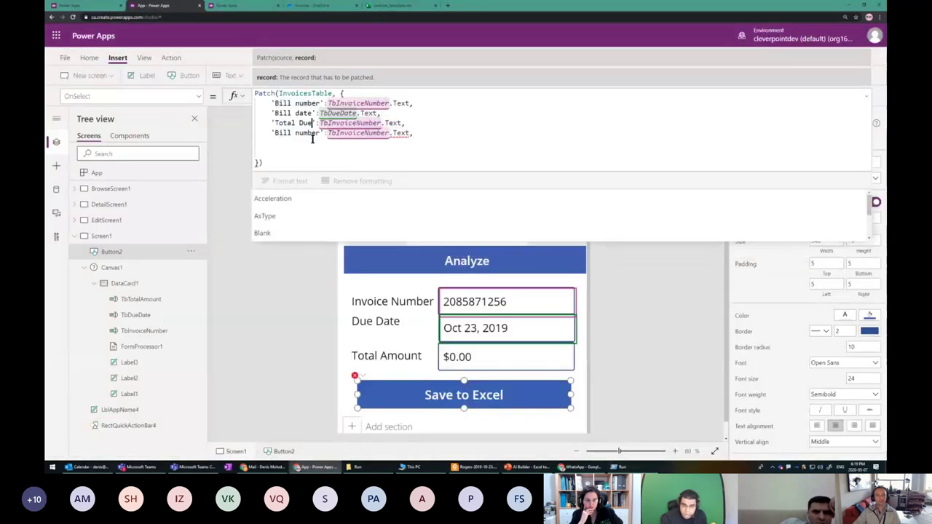
- Set the 'Total Due' value to TbTotalAmount.Text
key(shift+End)
key(Delete)
text(TB)
key(Down)
key(Down)
key(Down)
key(Tab)
text(.Text,)
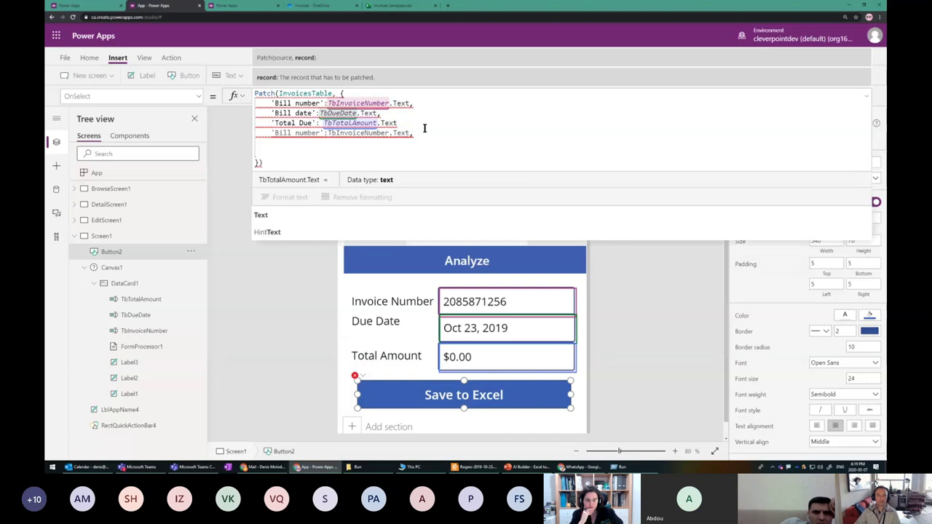
- Check the HST Total heading and model fields, then rename line 4's column to 'HST Total'
click(393, 6)
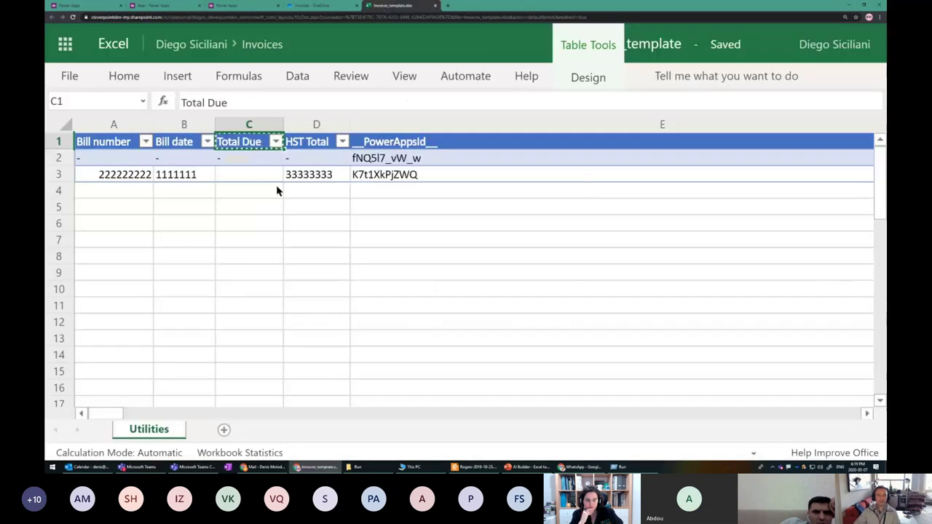
key(Right)
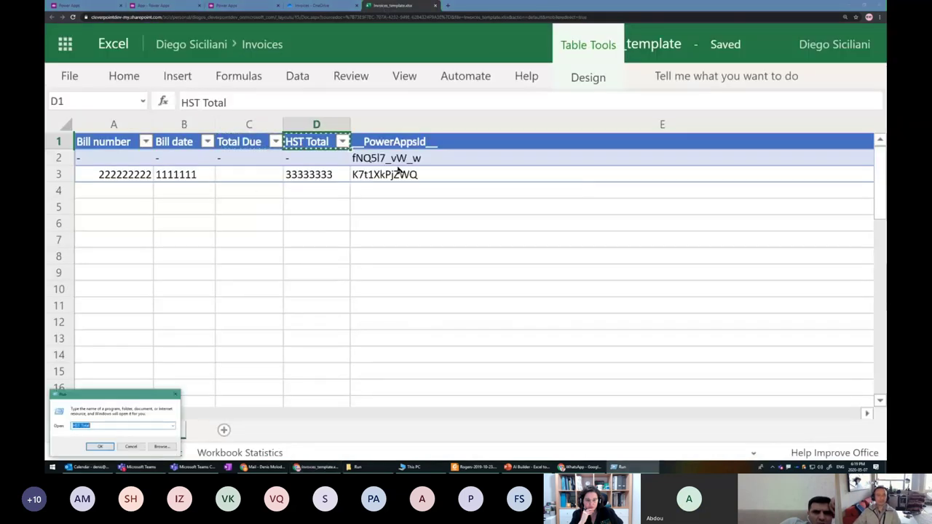
click(237, 6)
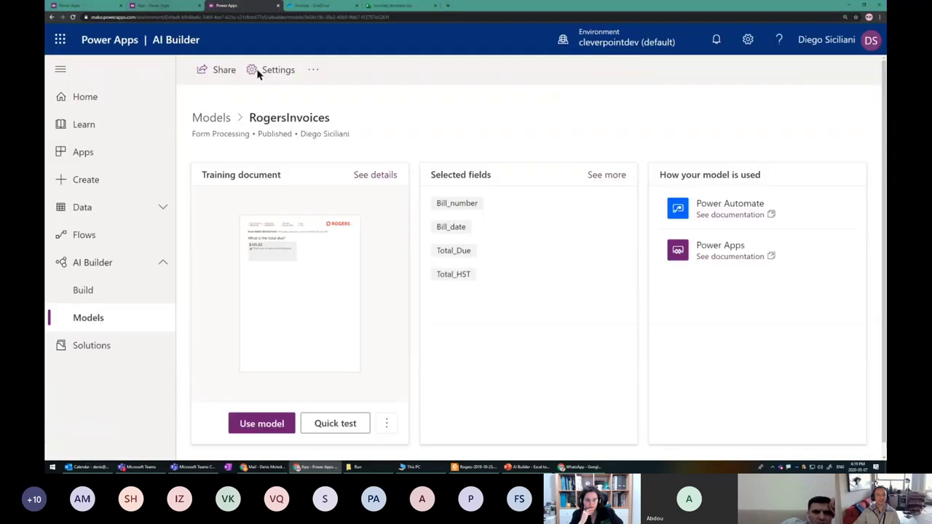
key(ctrl+shift+Tab)
click(449, 141)
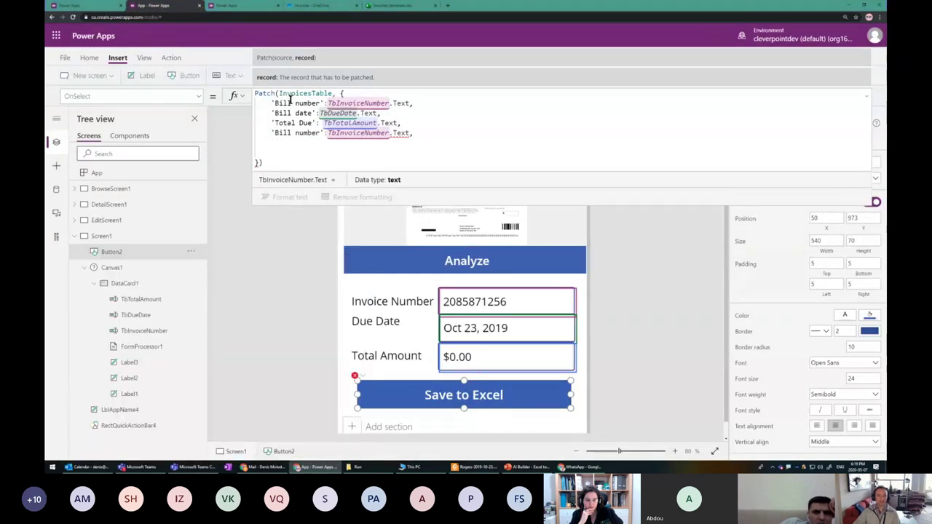
drag(275, 133, 318, 133)
text(HST Total)
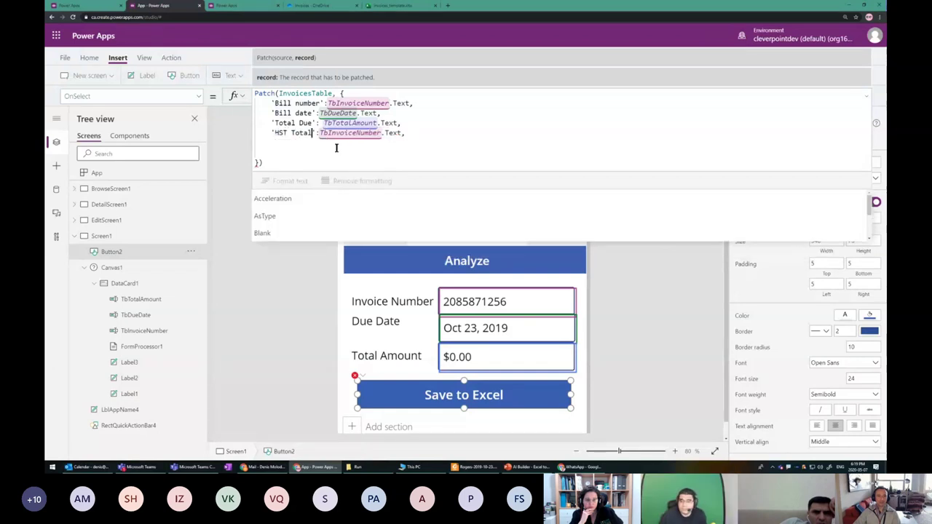
- Set the 'HST Total' value to FormProcessor1.Fields.Total_HST and commit the formula
click(467, 327)
click(470, 356)
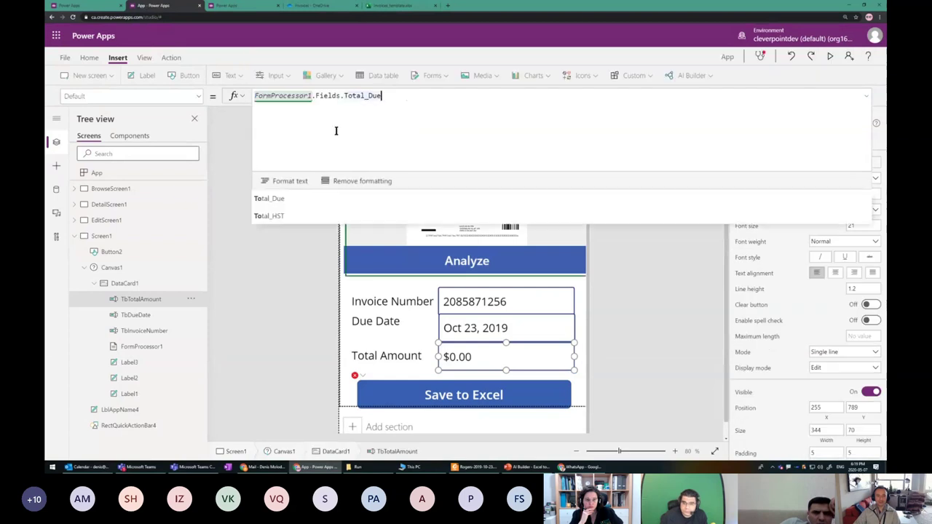
click(475, 386)
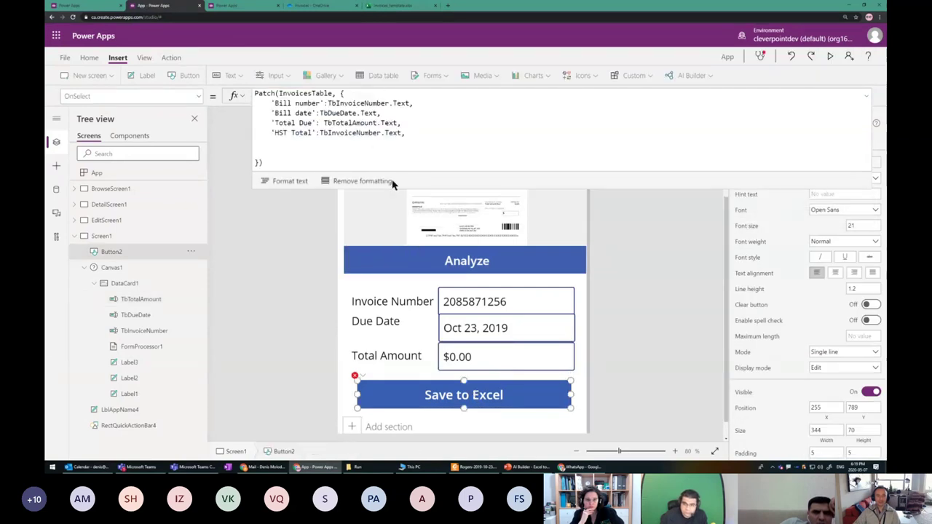
drag(406, 133, 314, 133)
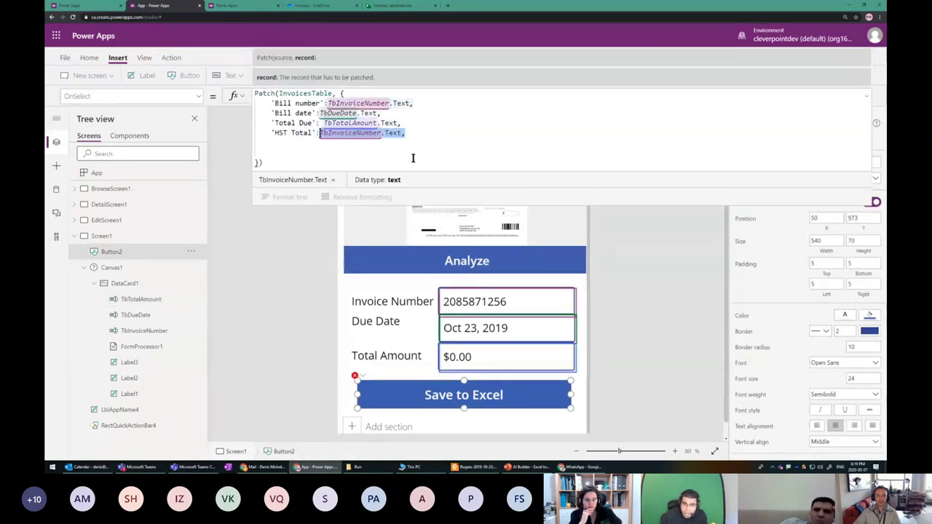
key(BackSpace)
text(Fr)
key(BackSpace)
text(or)
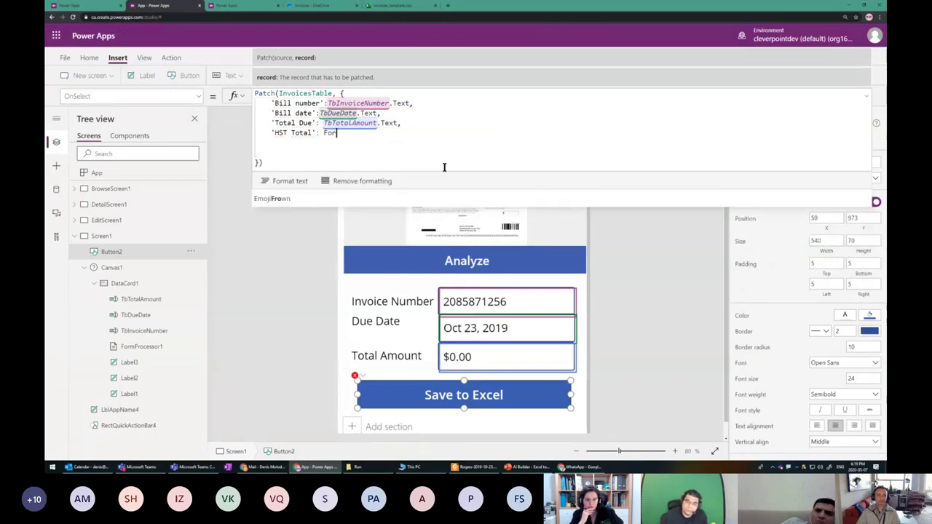
text(mP)
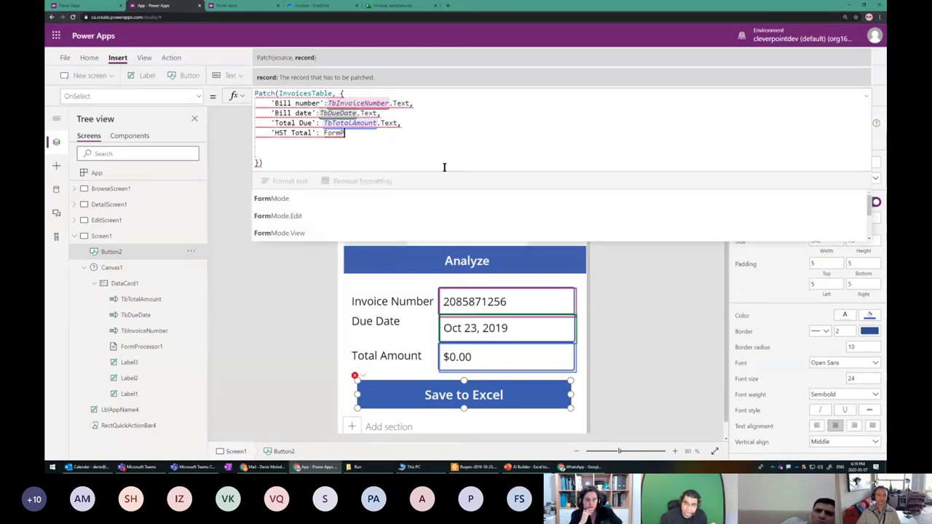
text(rocessor1.Fi)
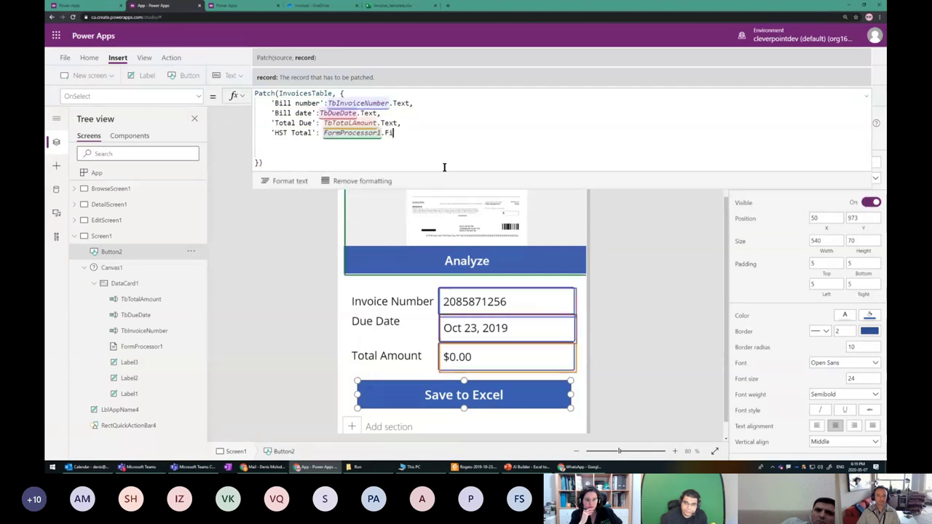
text(elds.)
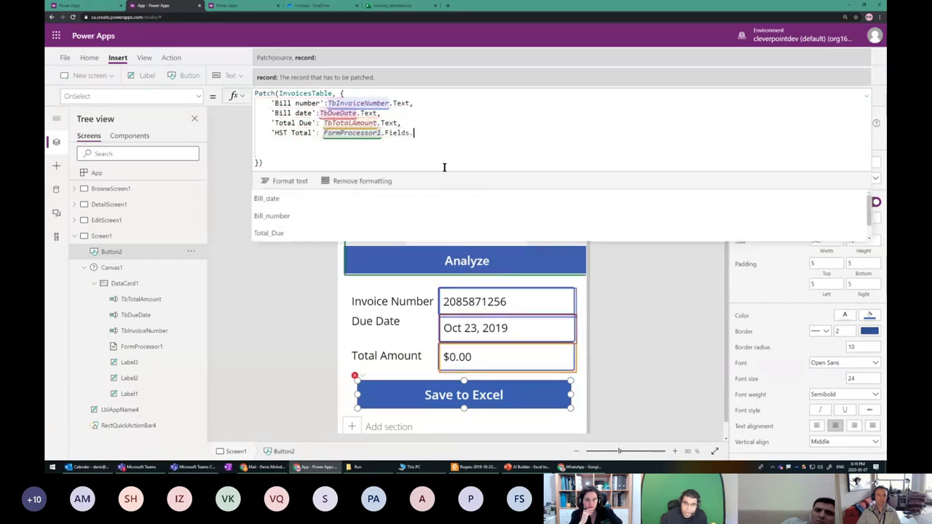
key(Down)
key(Down)
key(Down)
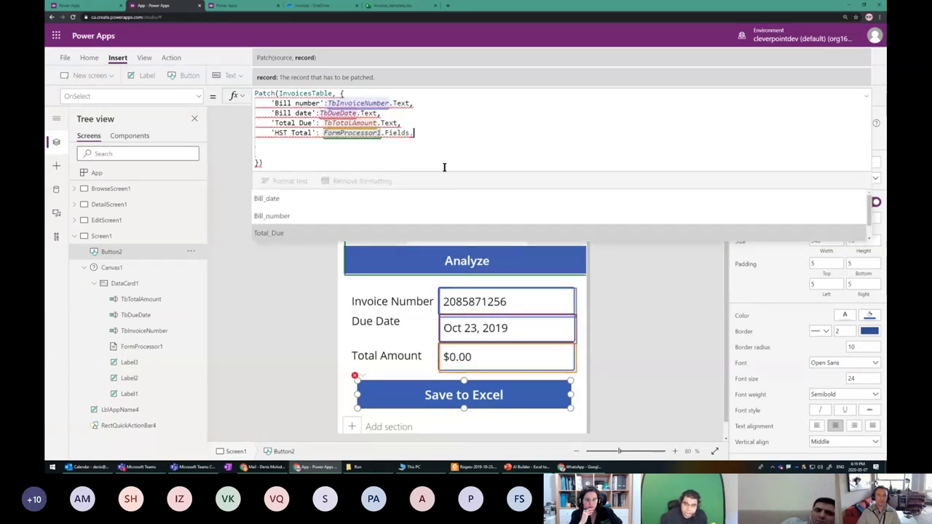
key(Tab)
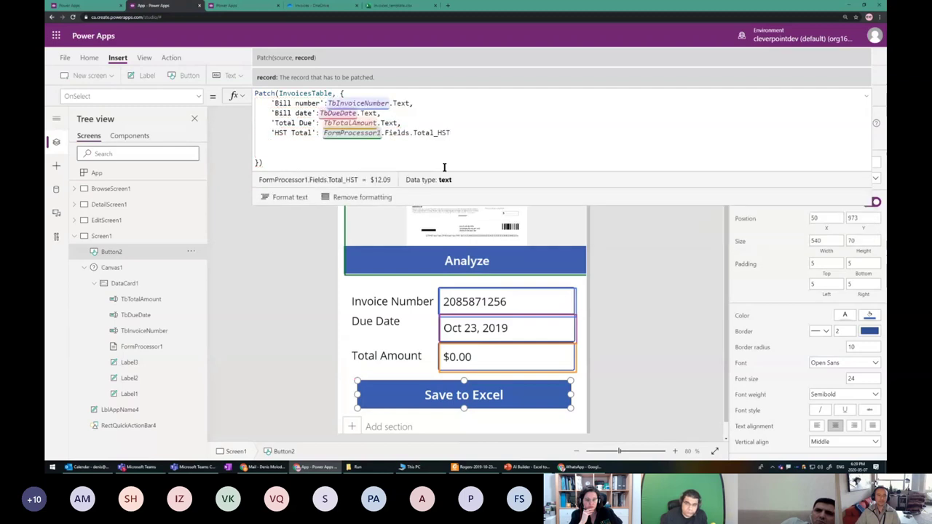
click(610, 244)
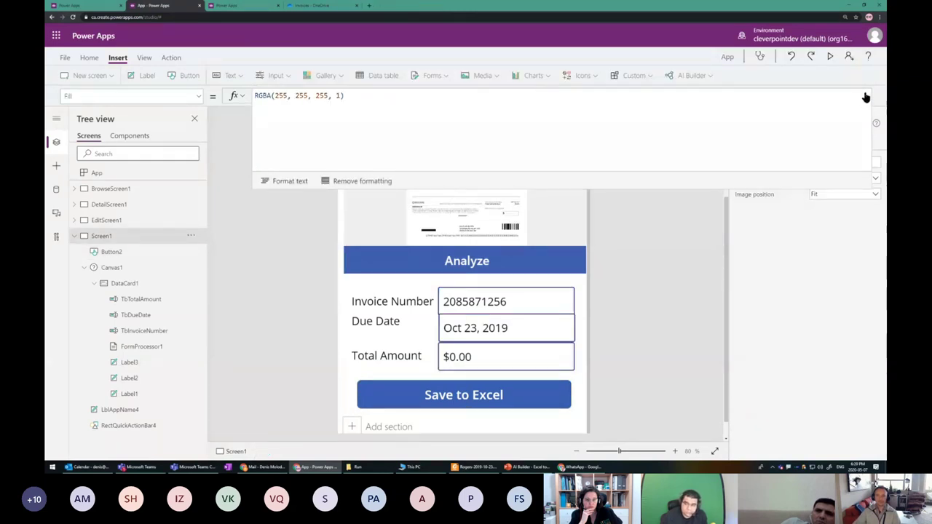
- Preview and save the invoice, verify new row 4 in Invoices_template.xlsx, then exit the preview
click(829, 56)
click(451, 414)
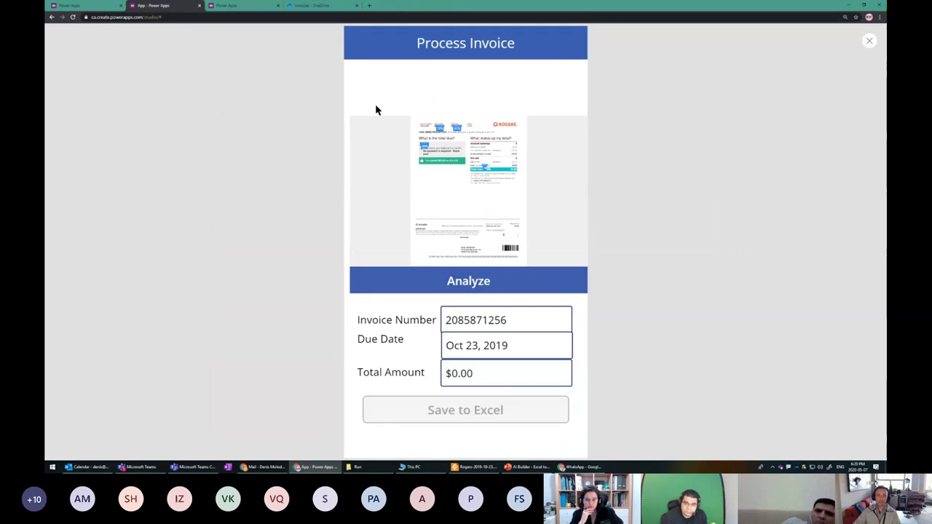
click(311, 7)
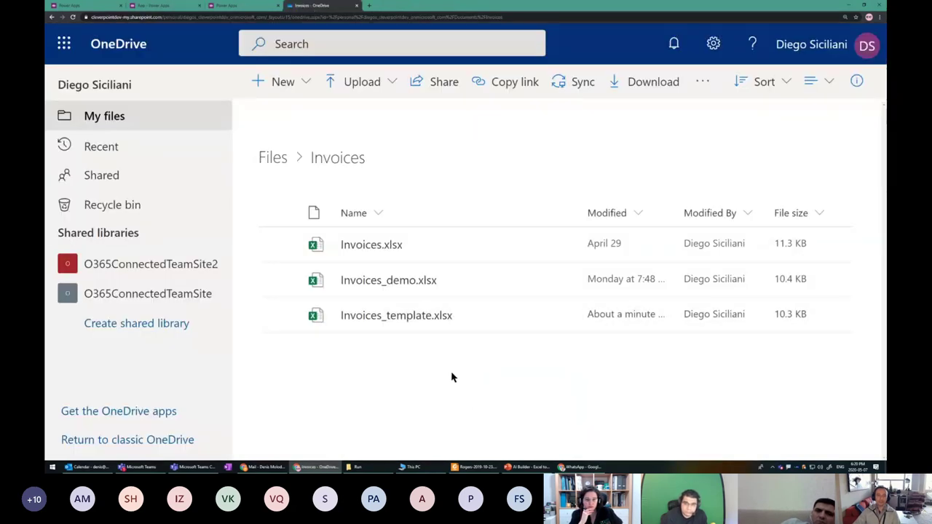
click(416, 316)
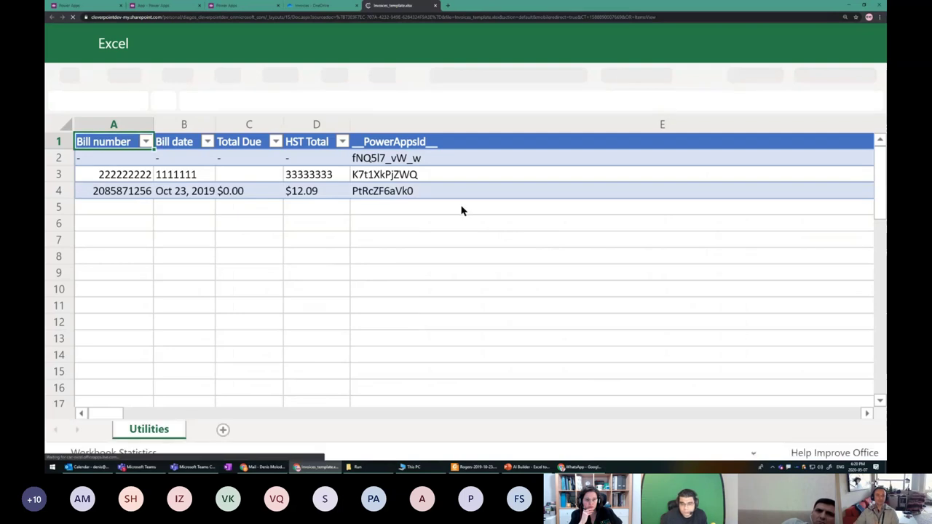
click(139, 192)
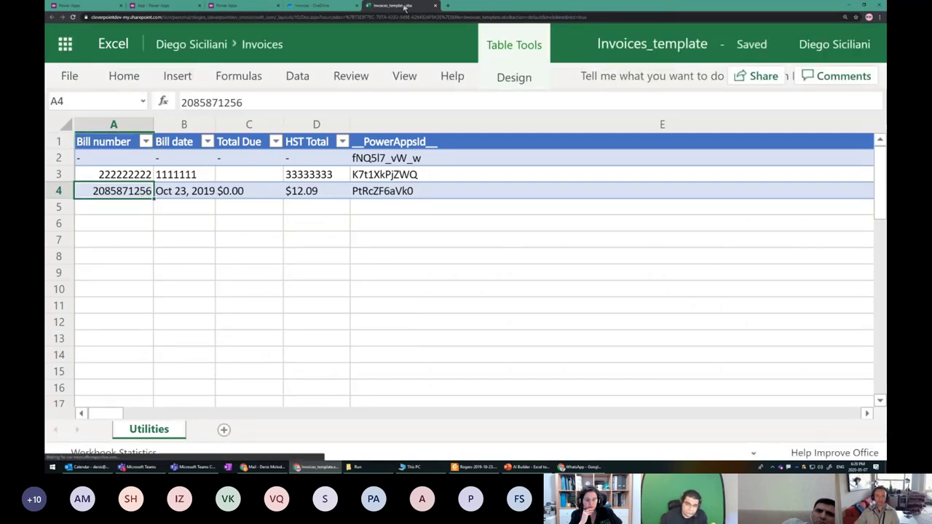
click(435, 5)
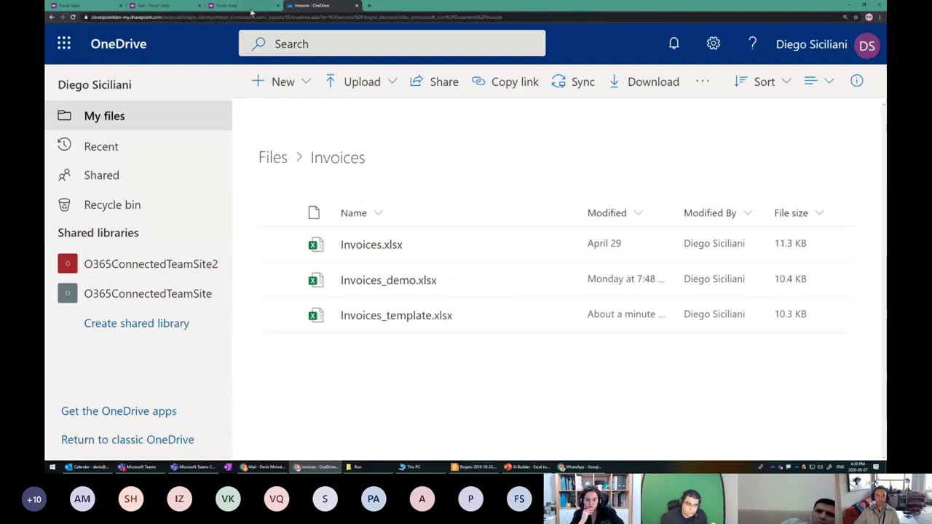
click(168, 6)
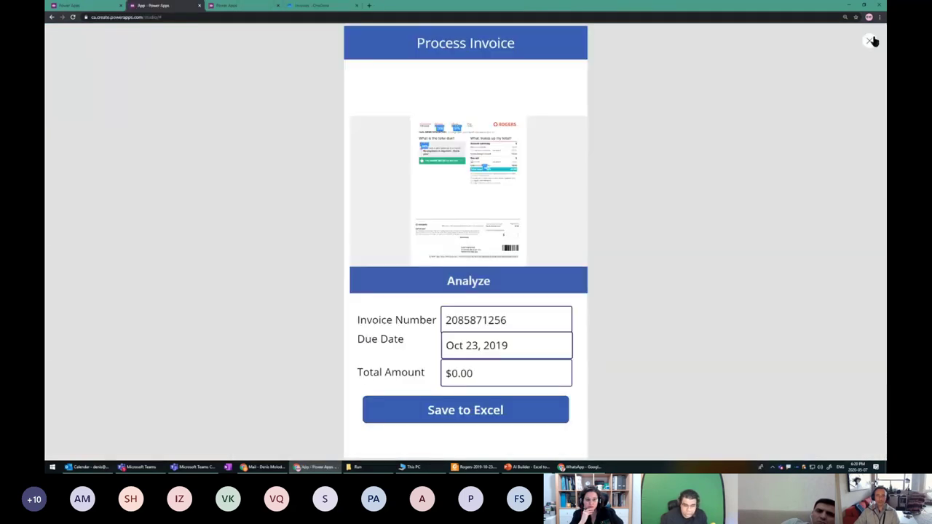
key(Escape)
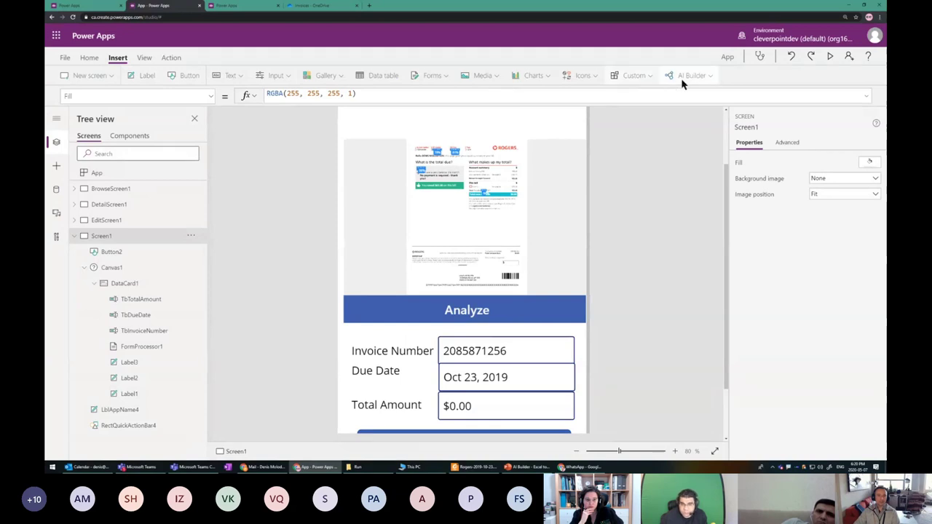
- Insert a left-arrow icon and place it at the Process Invoice header's top-left corner
click(595, 73)
scroll(604, 209, down, 2)
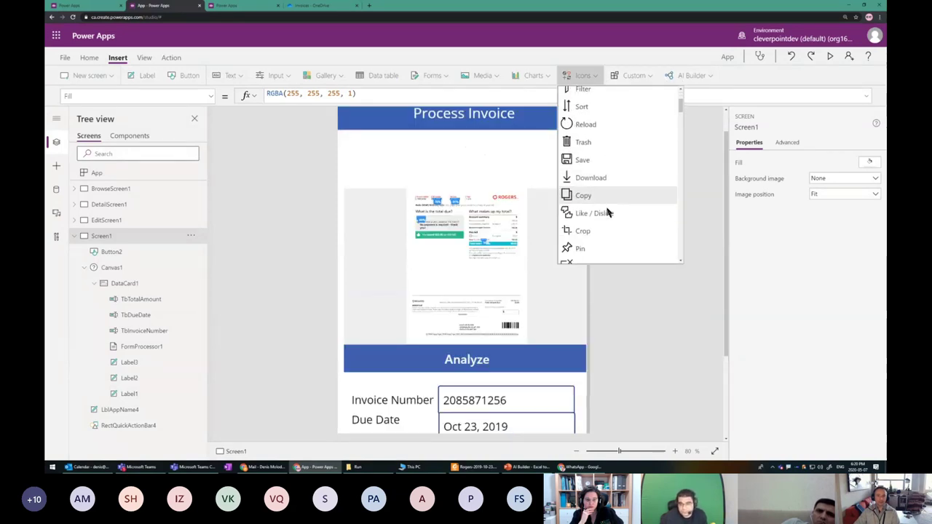
scroll(609, 212, down, 5)
scroll(608, 212, down, 4)
click(581, 136)
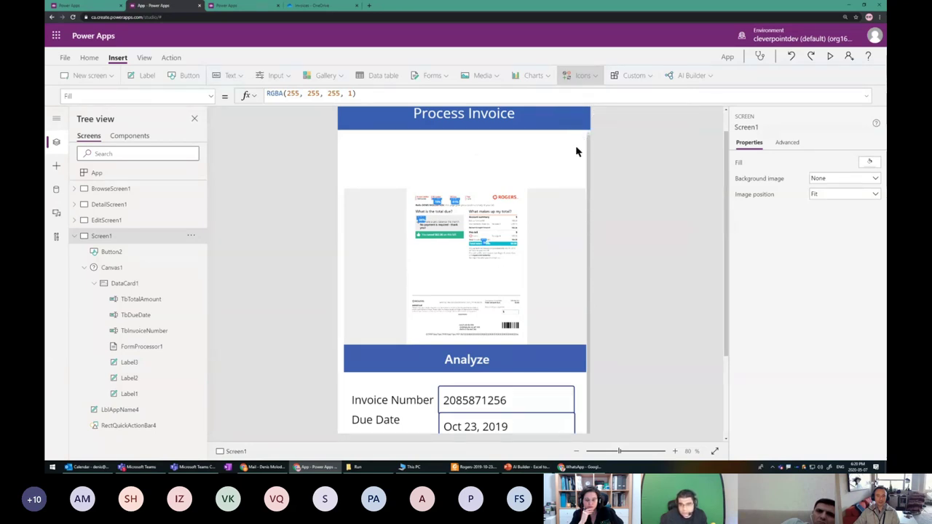
drag(356, 141, 346, 130)
click(845, 331)
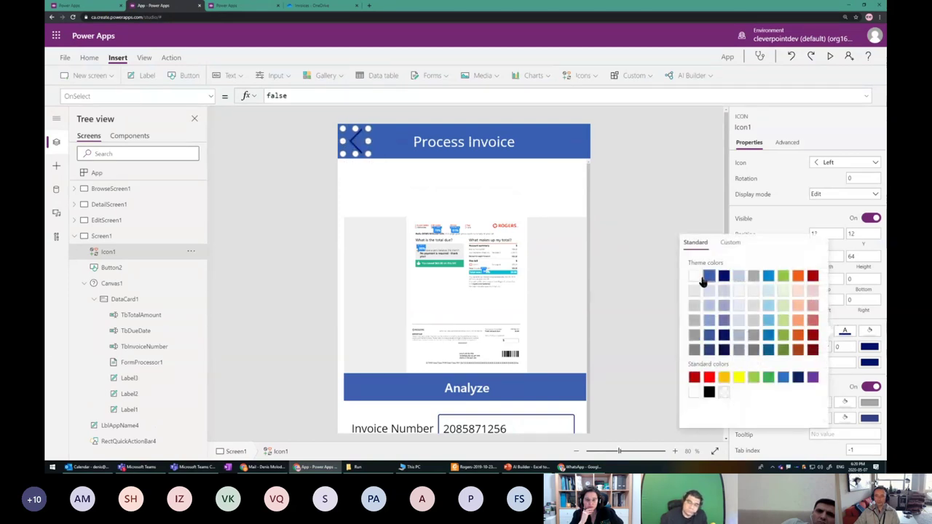
click(537, 162)
click(356, 146)
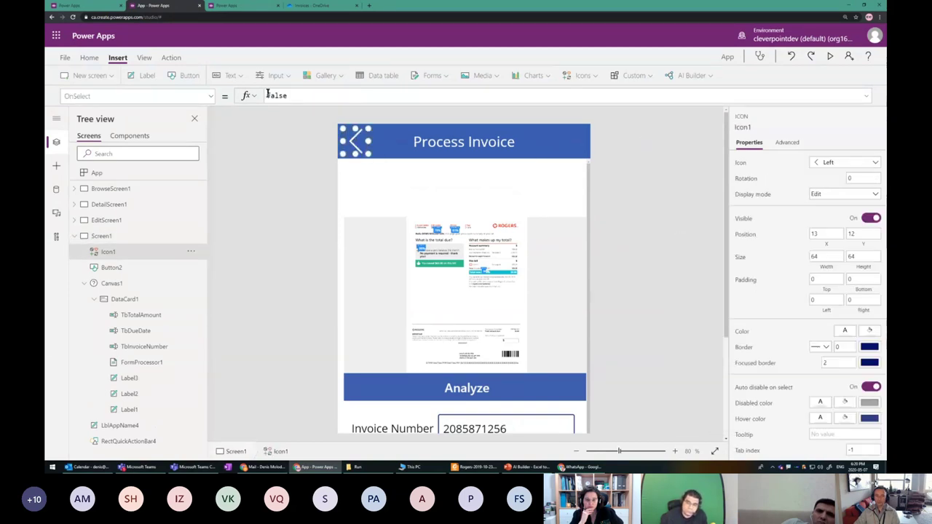
- Set the arrow's OnSelect to Navigate(BrowseScreen1)
double_click(318, 95)
text(Na)
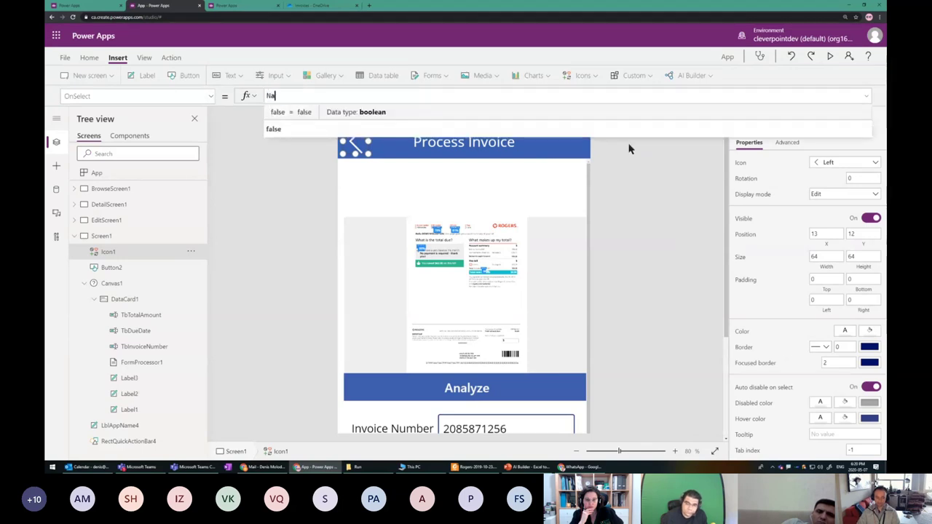
click(444, 118)
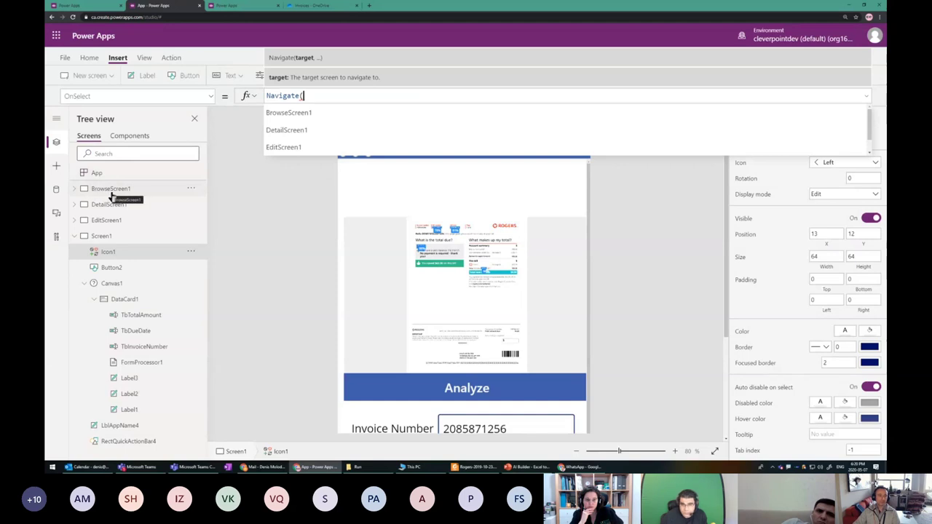
click(321, 113)
text())
click(682, 162)
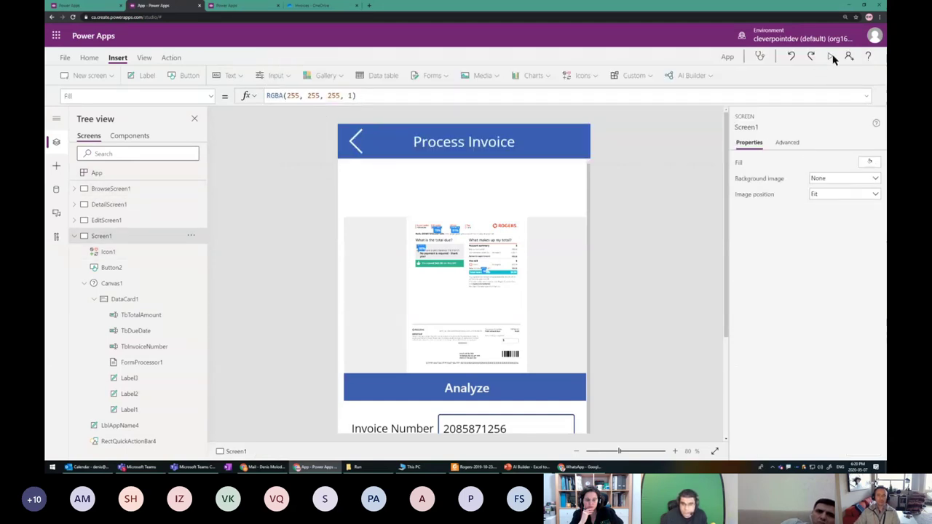
click(835, 61)
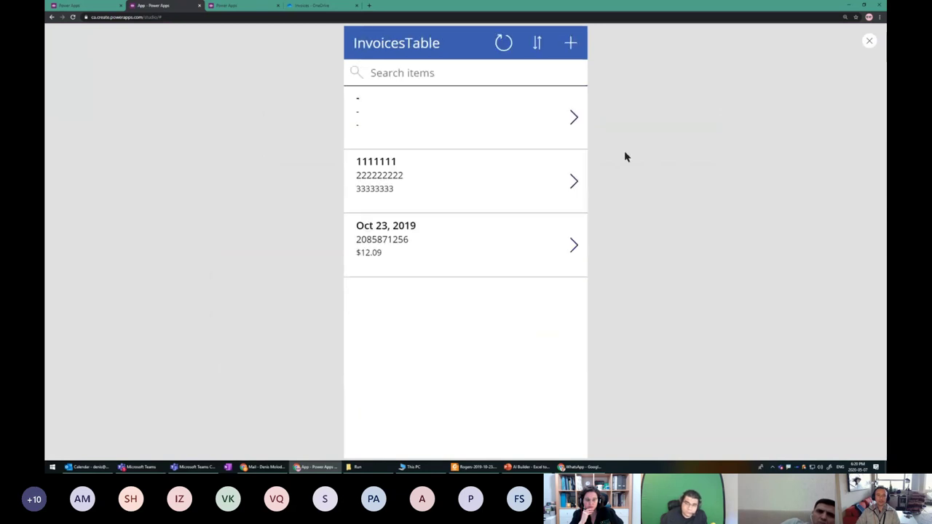
- Exit the preview, select Screen1, and run the Process Invoice screen in preview again
click(868, 42)
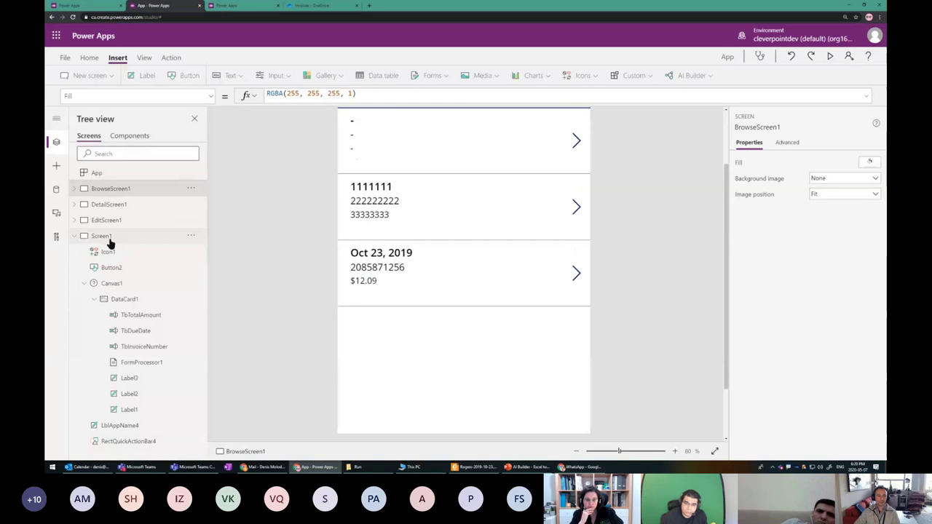
click(149, 240)
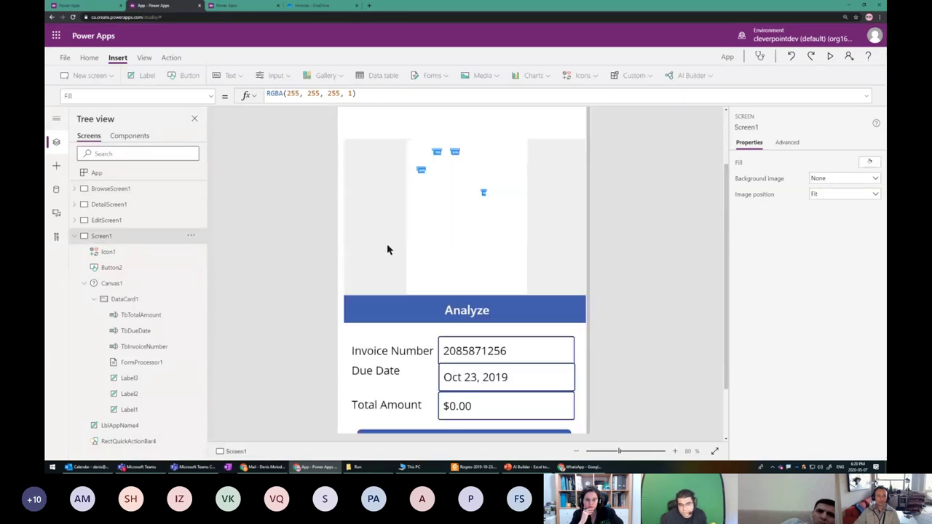
click(829, 56)
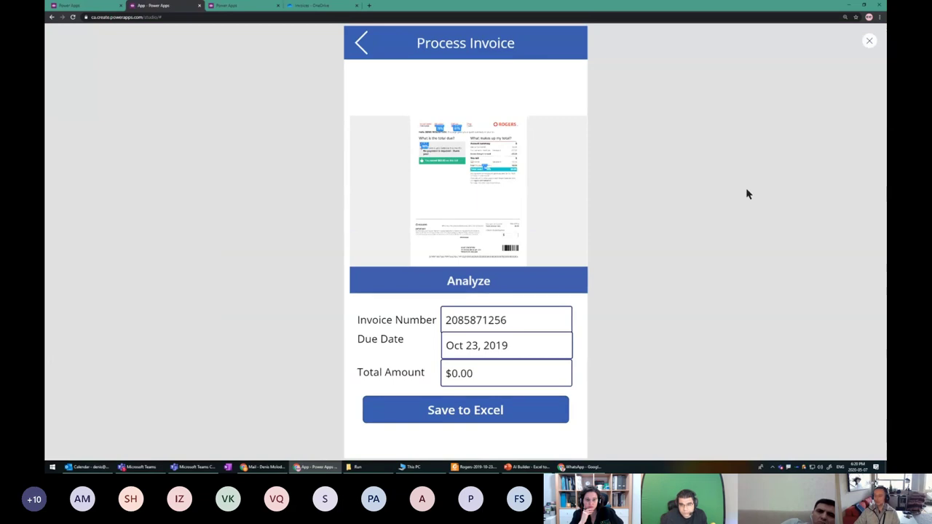
key(alt+Tab)
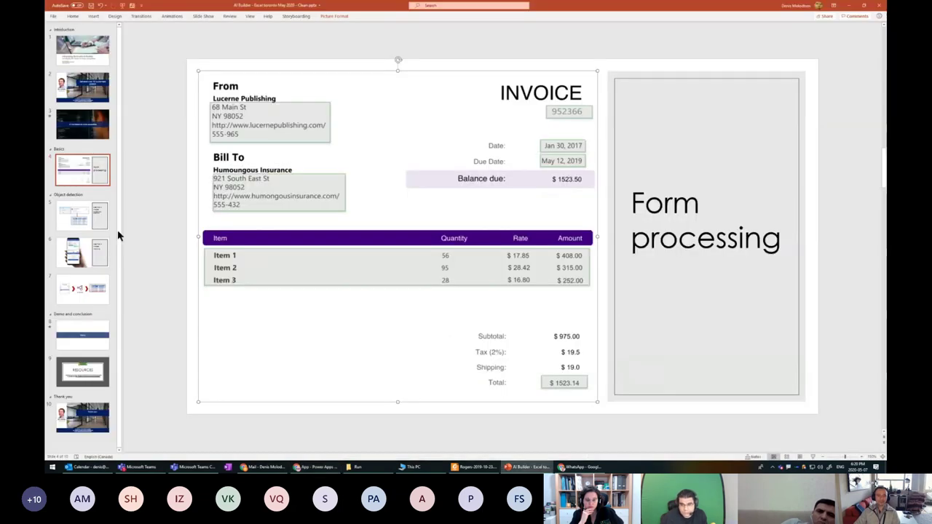
- Show slide 6, 'Use the AI model Inside an App', then switch back to the app preview
click(95, 249)
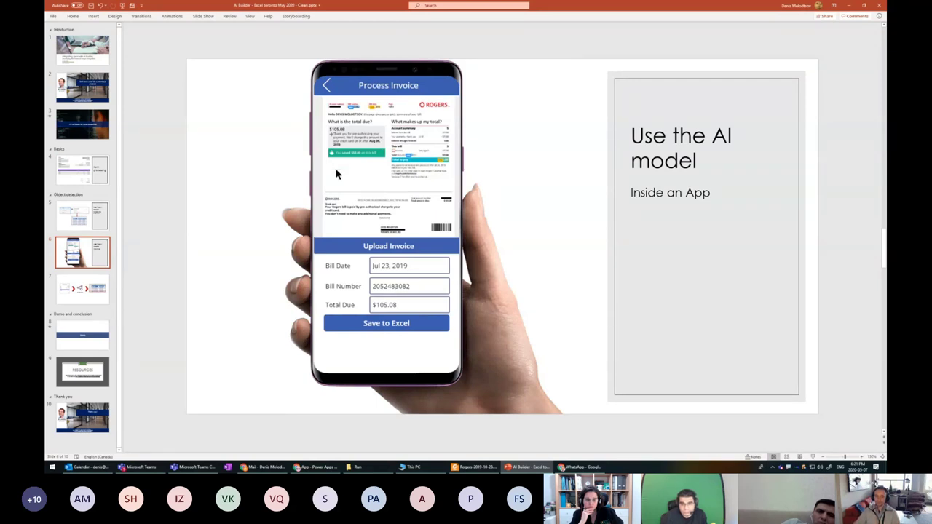
key(alt+Tab)
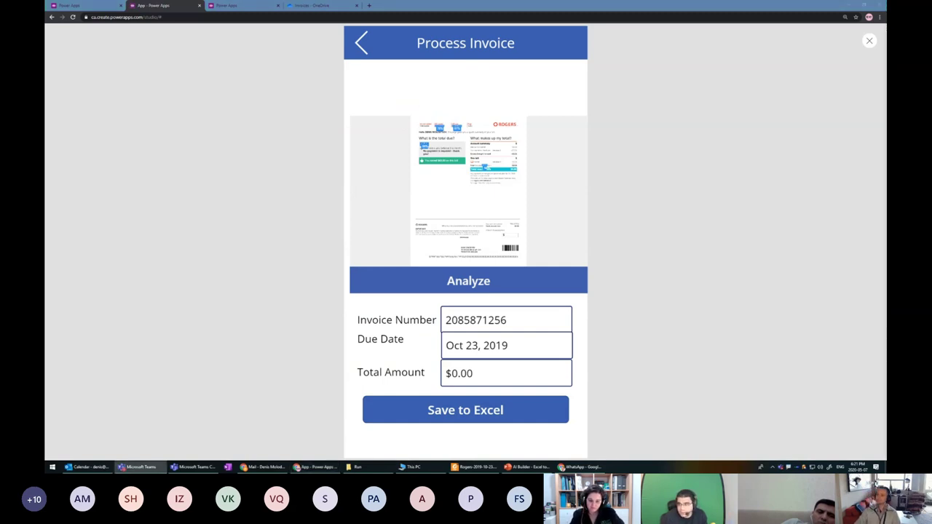
click(826, 184)
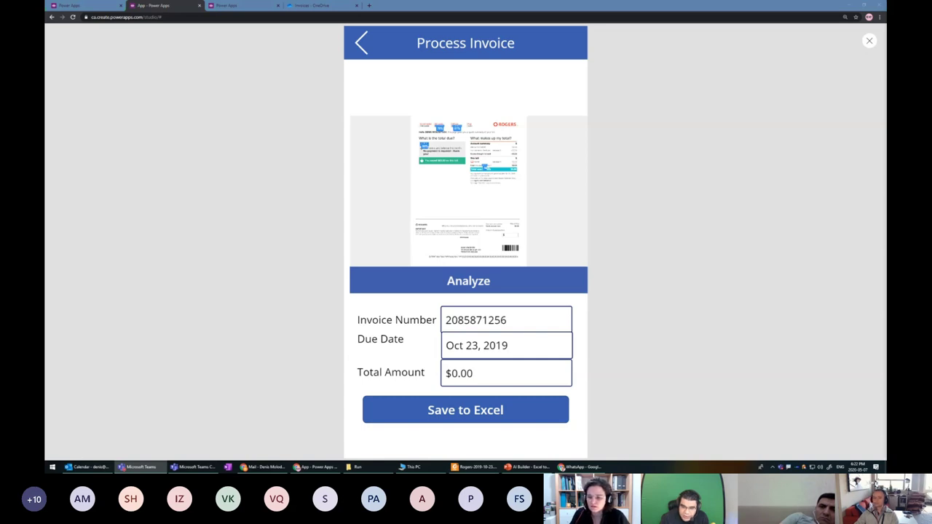
click(763, 194)
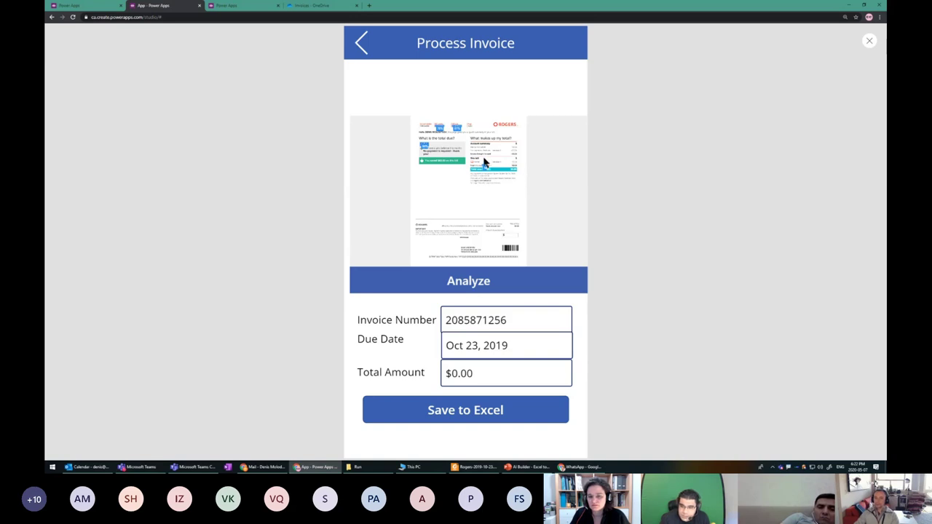
- Underline in red the invoice's top detected field and the 'No payment is required' note
scroll(642, 157, up, 2)
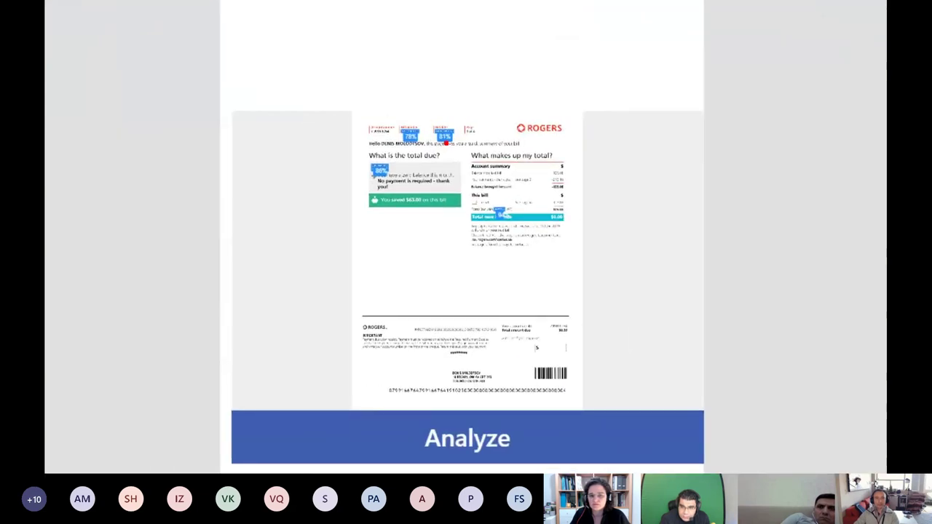
drag(402, 145, 425, 142)
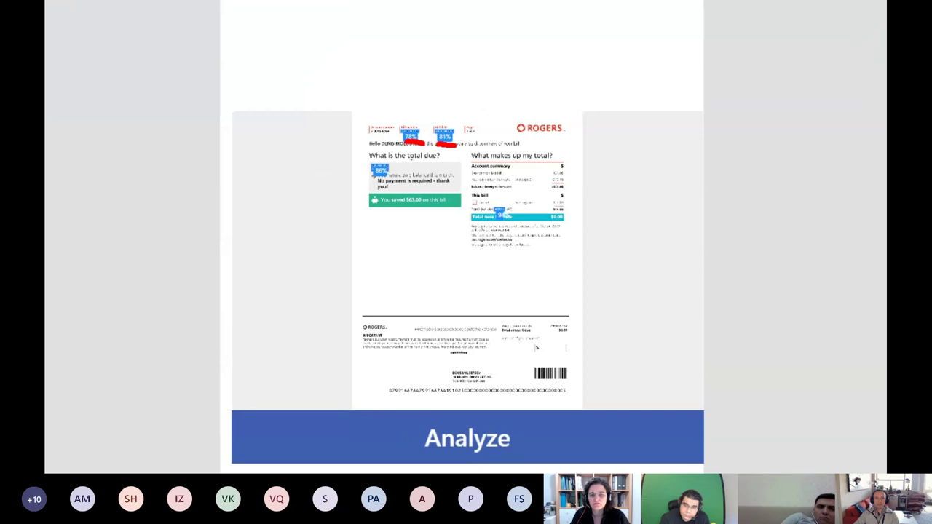
drag(370, 183, 391, 183)
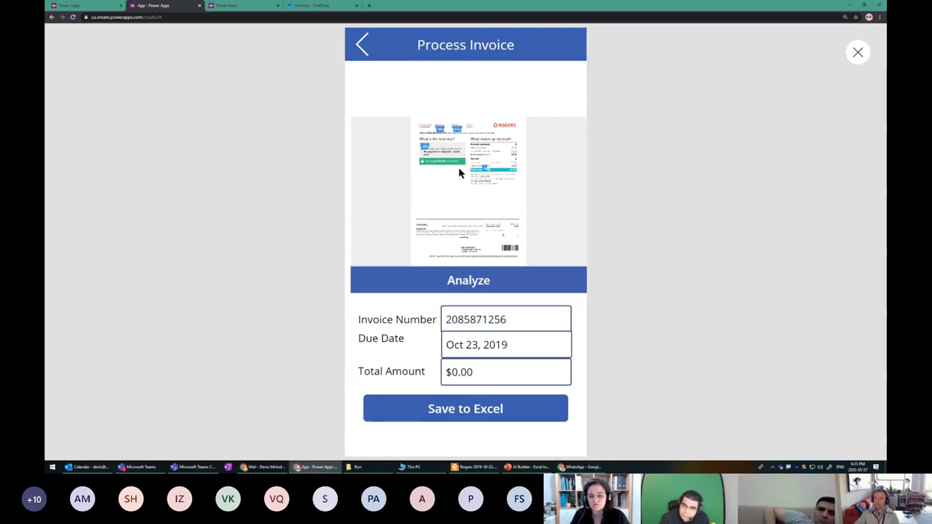
- Point an arrow at Invoice Number and overwrite its extracted value, first with A, then L
drag(425, 147, 470, 312)
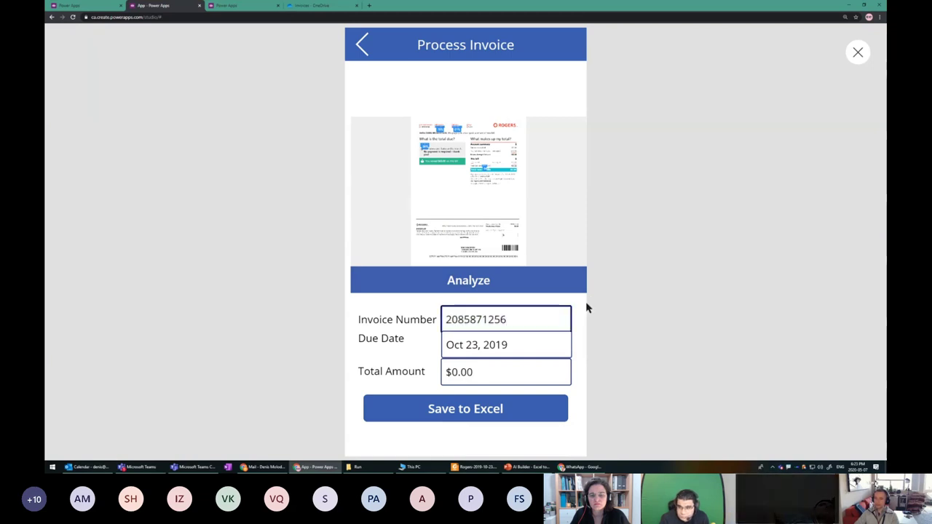
key(ctrl+a)
text(A)
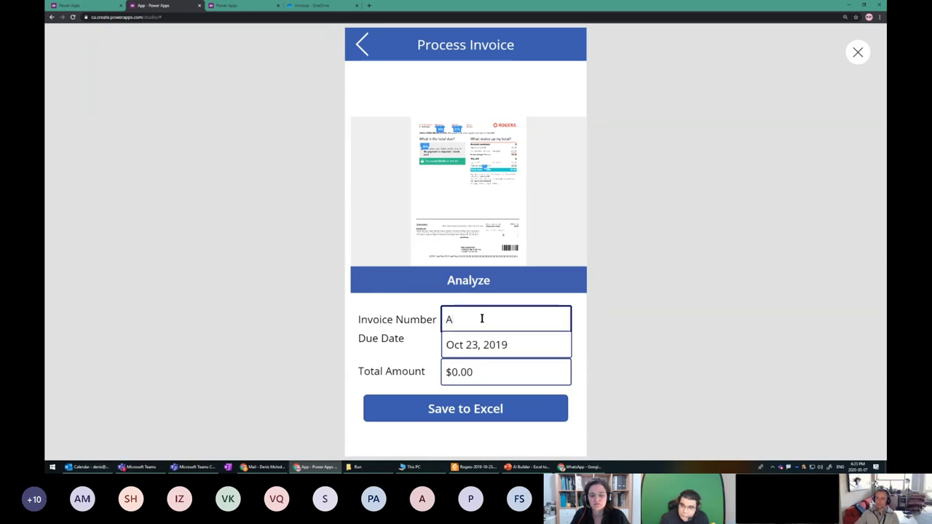
drag(508, 329, 431, 318)
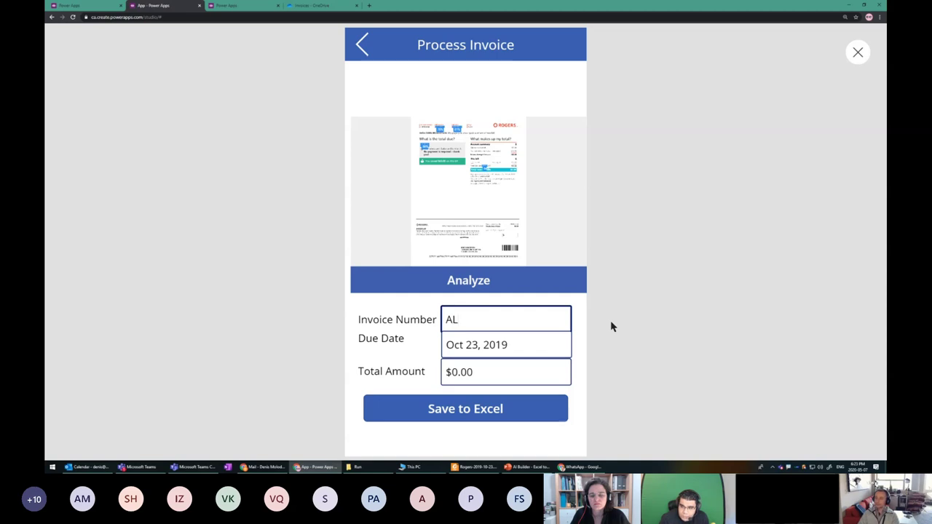
text(L)
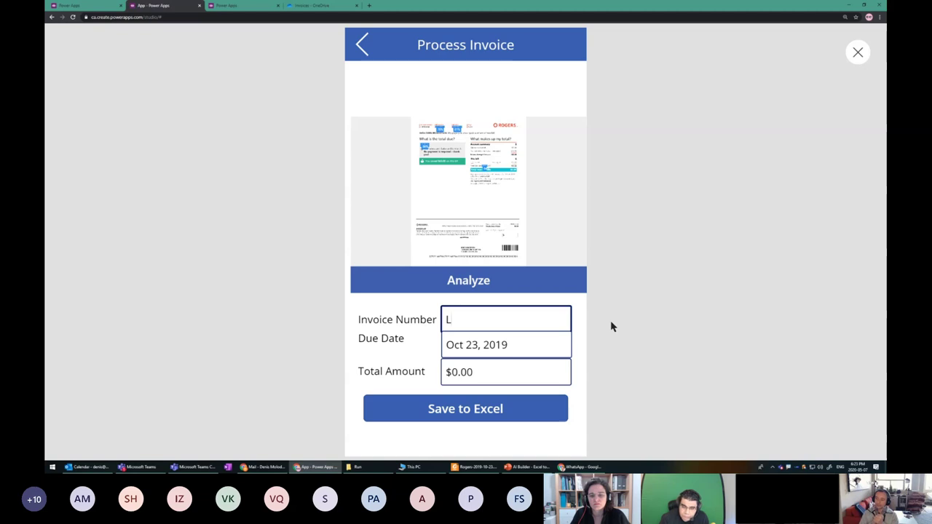
- Leave the Invoice Number as L and exit the preview back to the editor
click(442, 134)
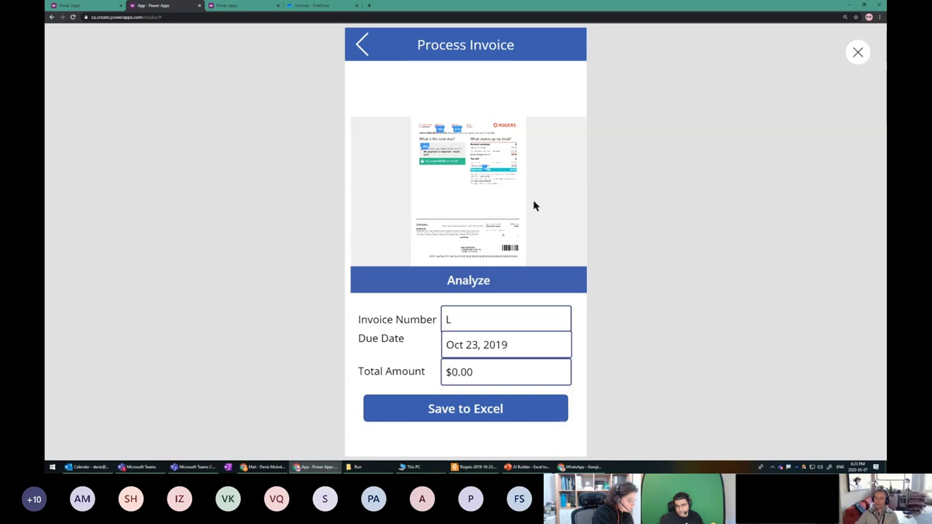
double_click(499, 320)
click(675, 266)
key(ctrl+a)
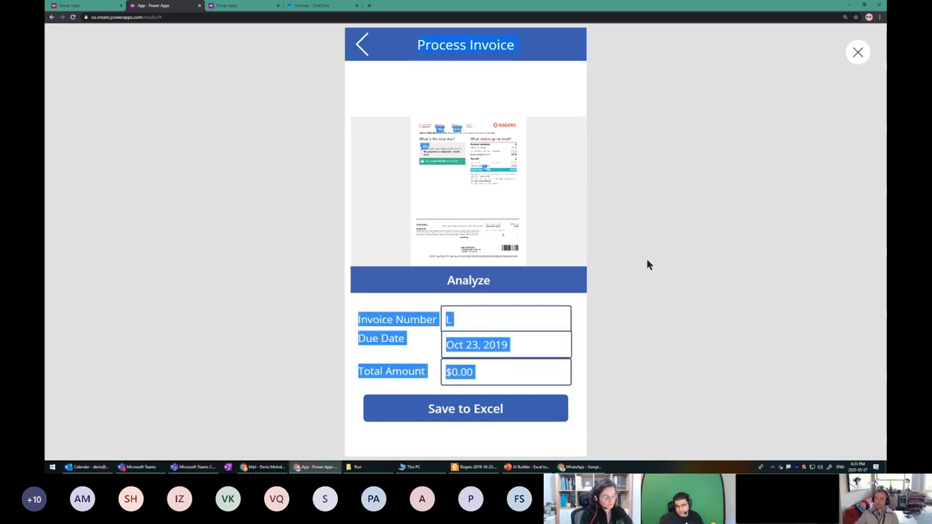
click(545, 317)
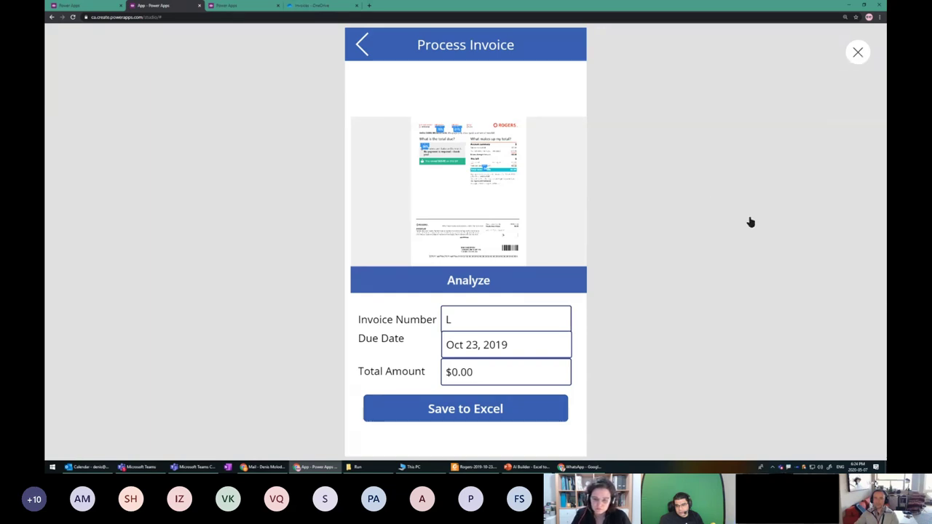
key(Escape)
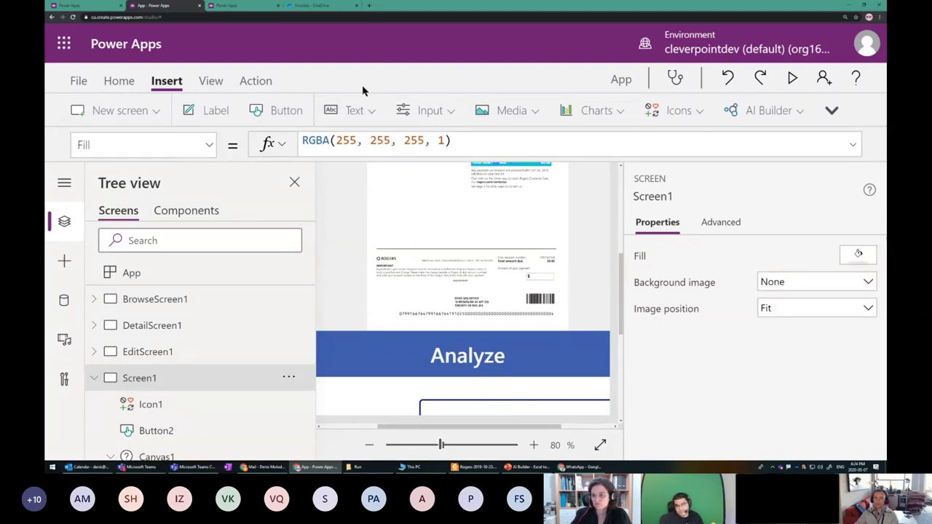
- Visit the RogersInvoices model tab, zoom out, then go to the Power Apps Apps list
click(220, 7)
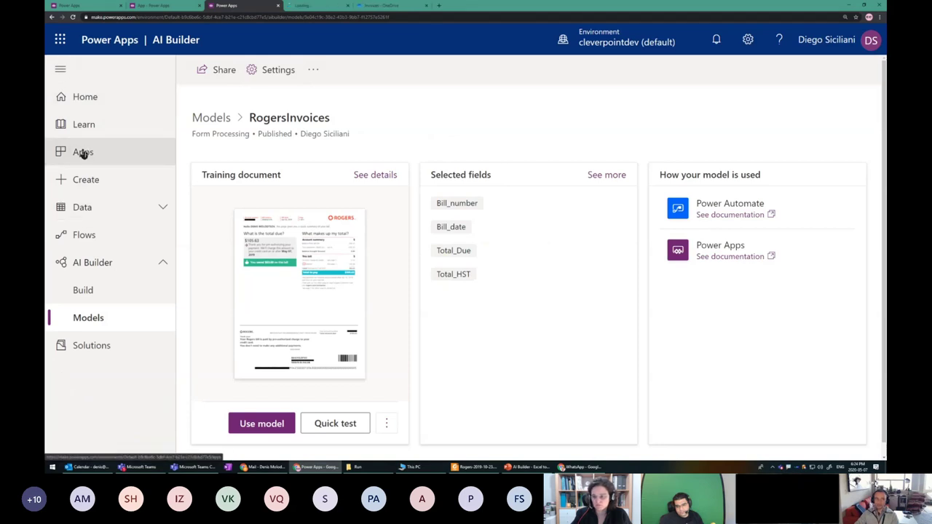
key(ctrl+minus)
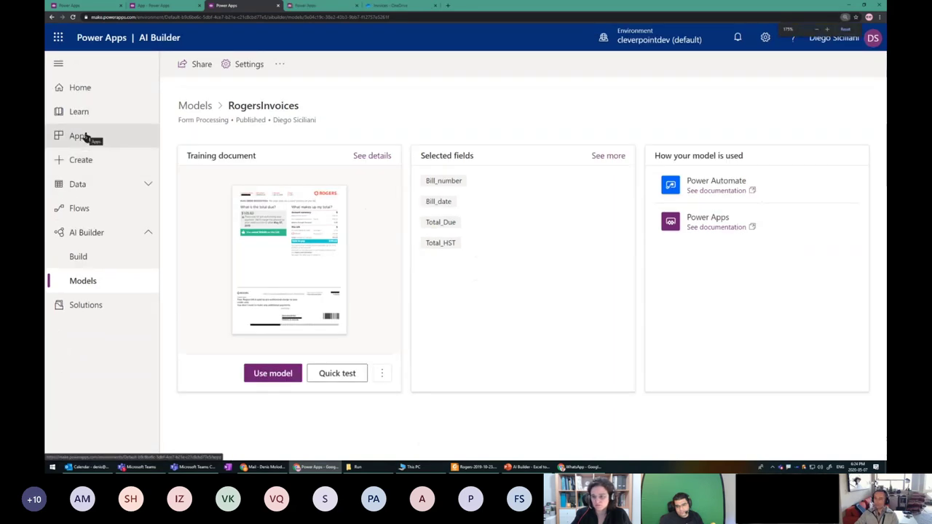
click(299, 5)
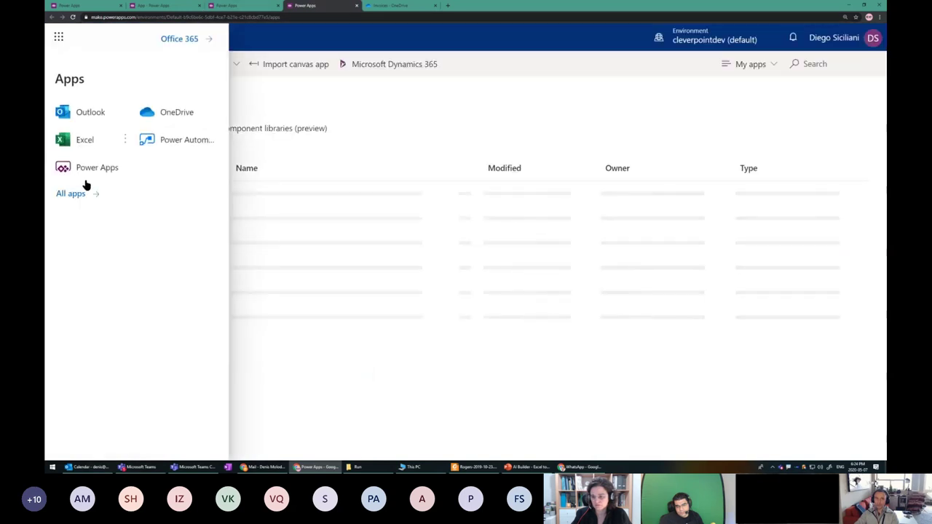
- Close the Office 365 app launcher panel
click(408, 98)
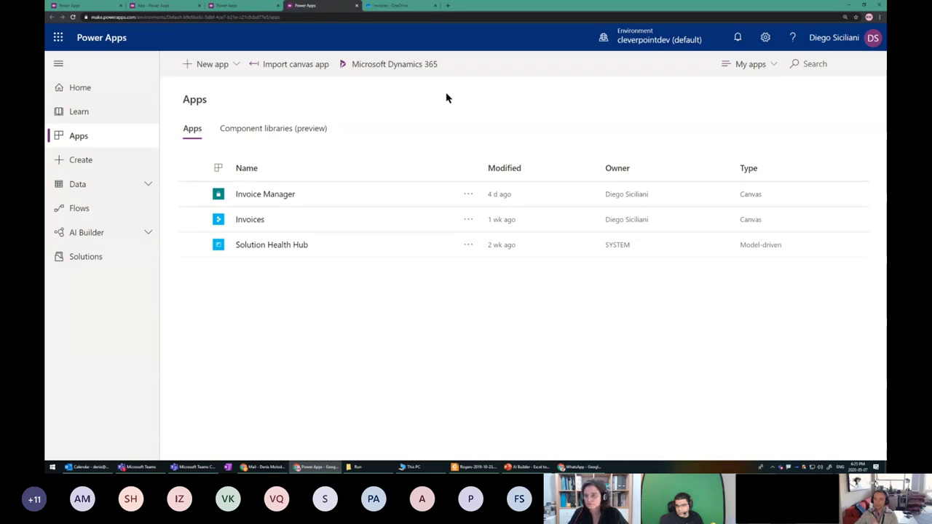
- Return to the Process Invoice app in Studio and run it in preview
click(233, 6)
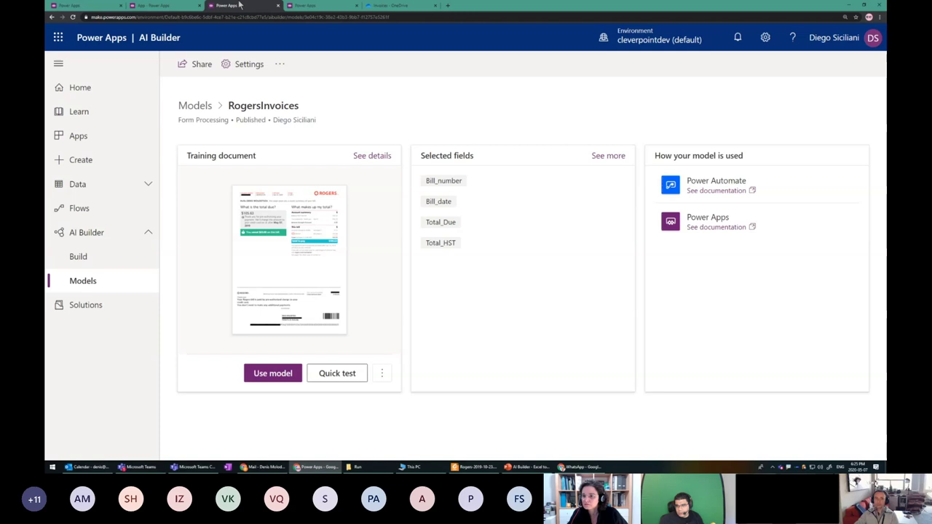
click(161, 6)
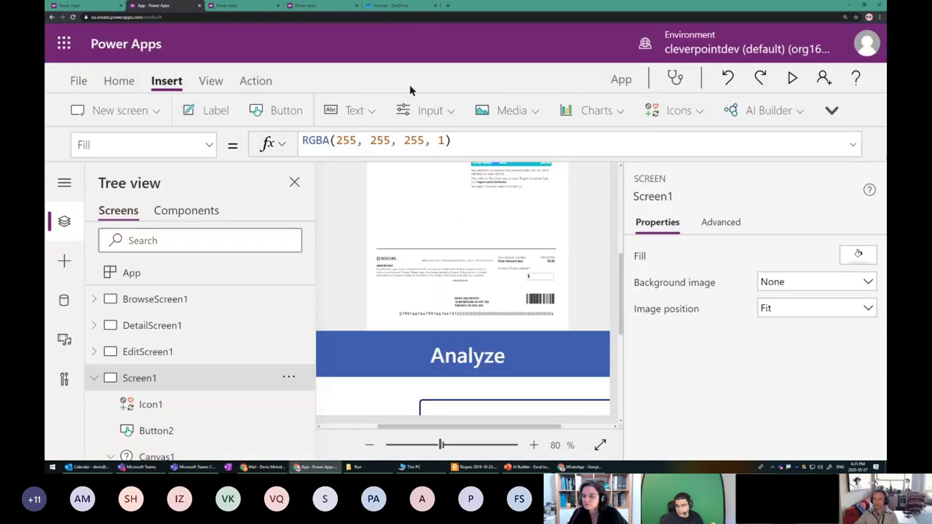
click(594, 201)
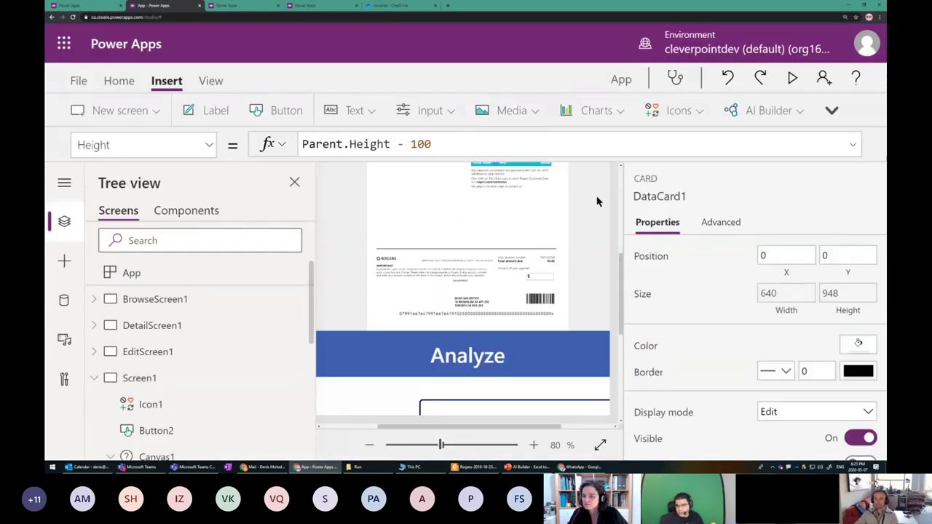
scroll(597, 201, up, 1)
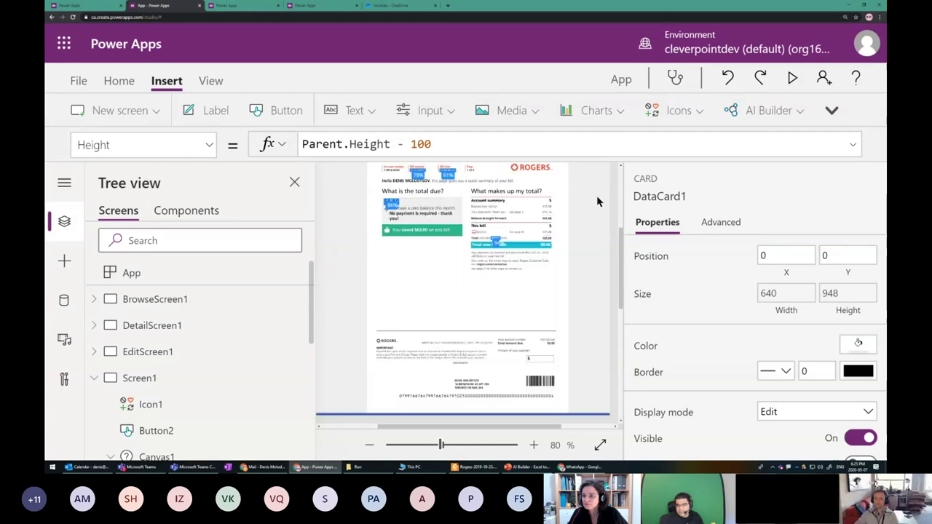
click(792, 77)
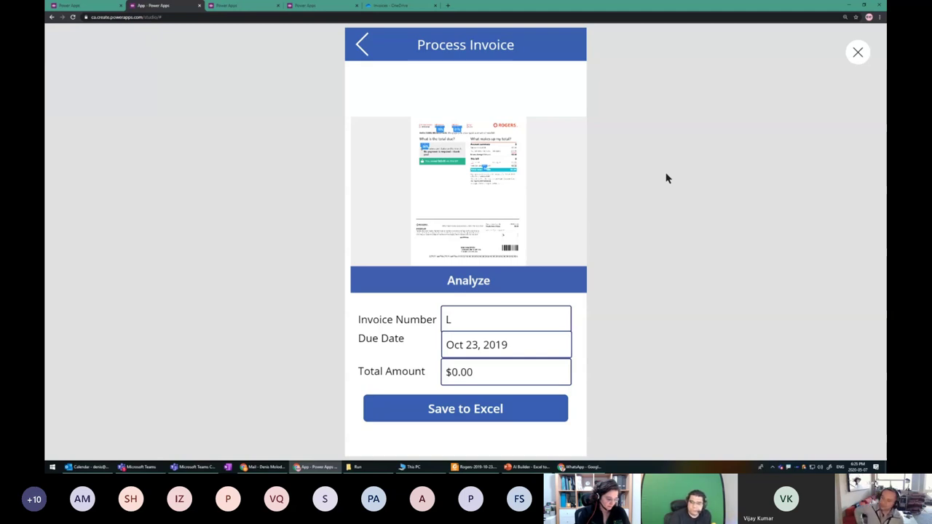
- Exit the app preview, zoom the browser out, and open a new tab to office.com
click(858, 54)
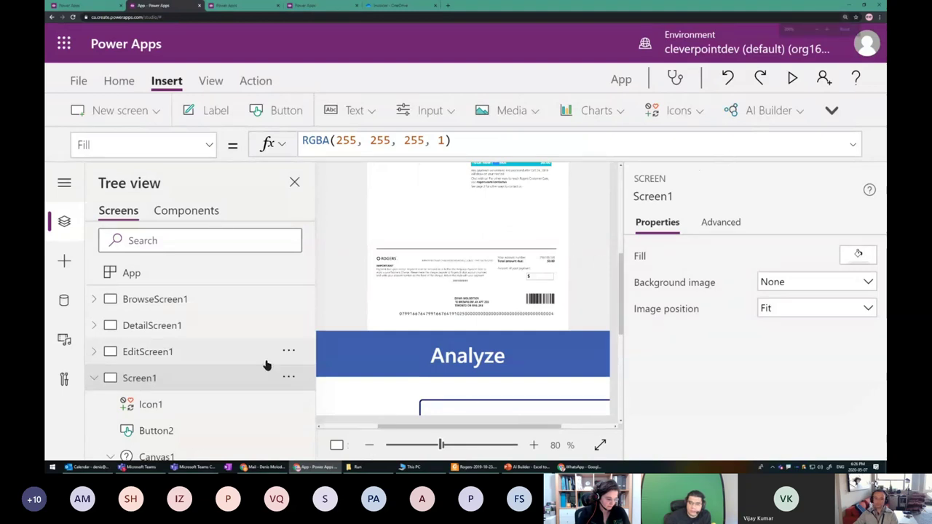
key(ctrl+minus)
key(ctrl+minus)
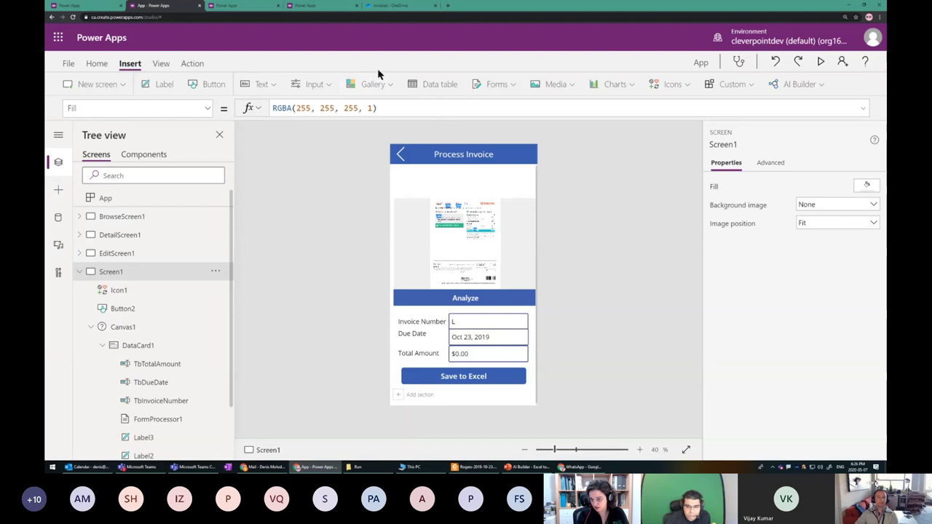
click(59, 38)
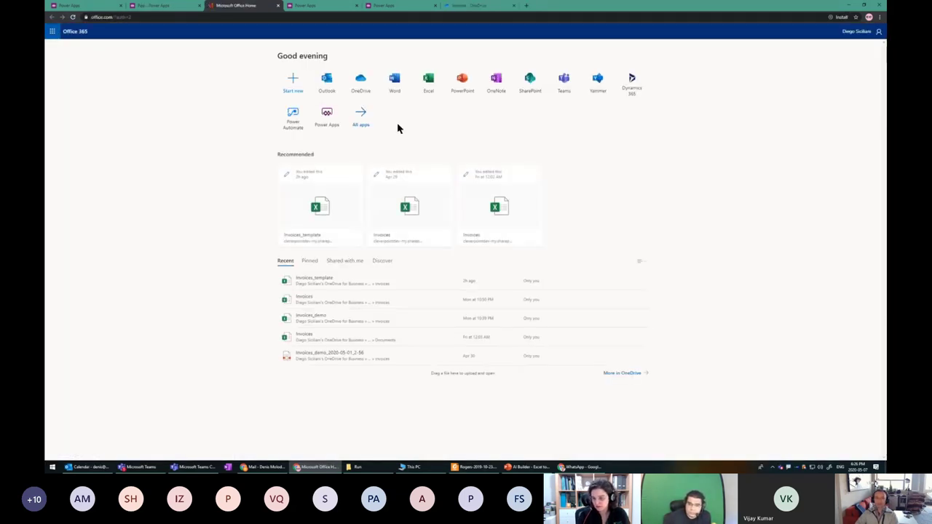
- Launch Power Automate from Office home, then bring up the PowerPoint presentation
click(285, 118)
drag(316, 9, 80, 7)
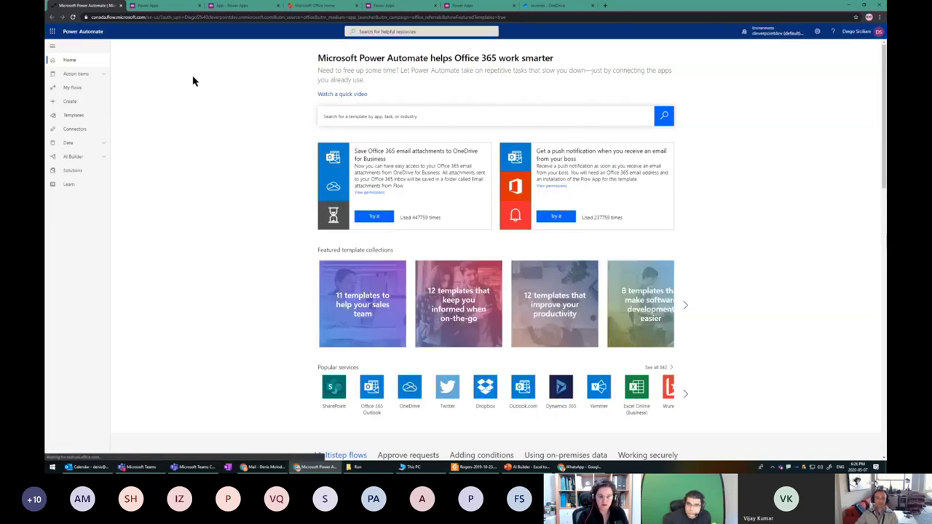
key(alt+Tab)
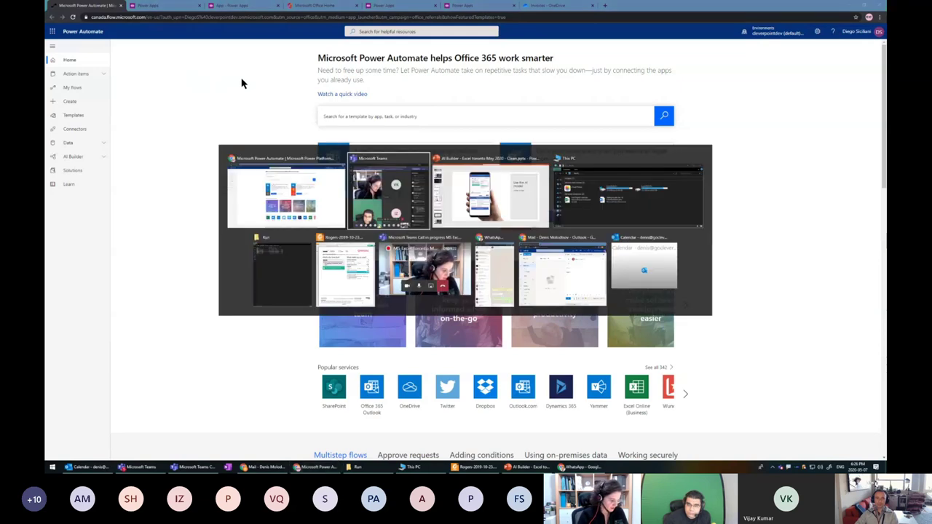
key(alt+Tab)
click(82, 215)
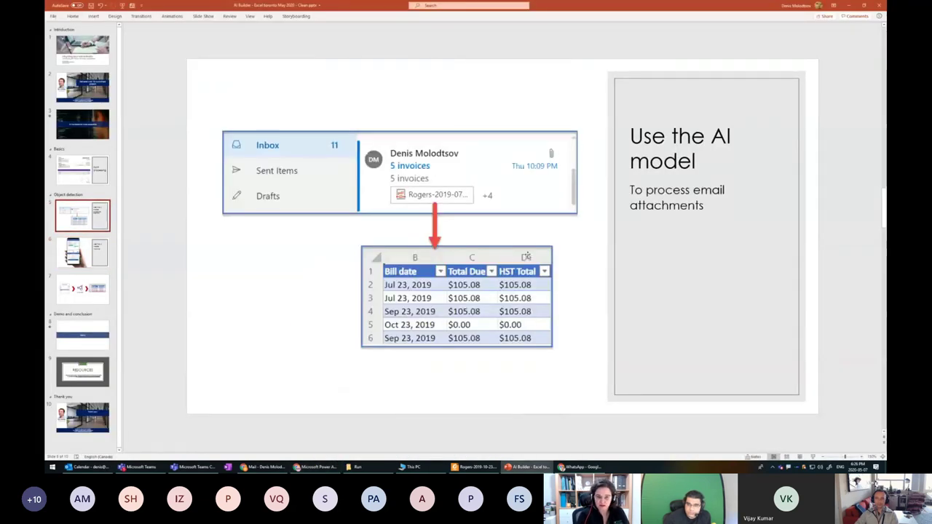
click(103, 266)
- On slide 5, underline '5 invoices' and draw a red arrow to column C, then clear the ink
click(95, 222)
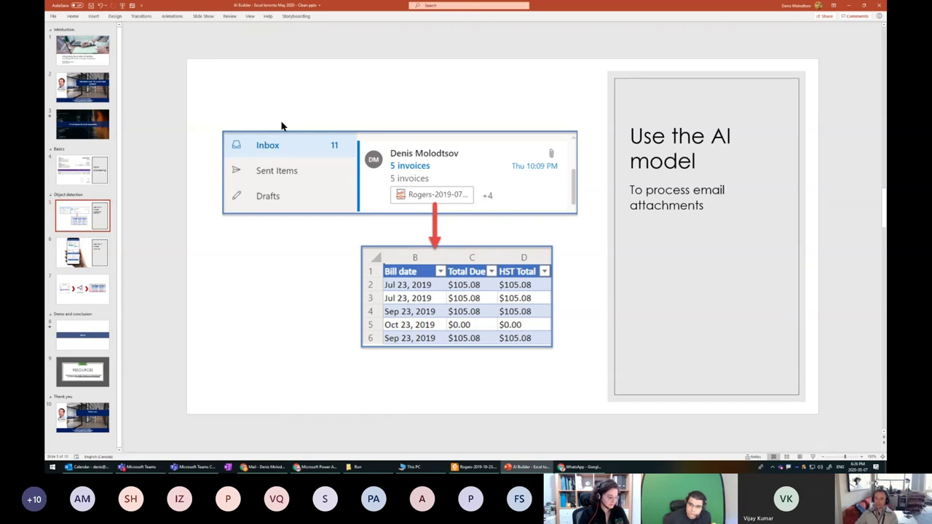
scroll(282, 149, up, 2)
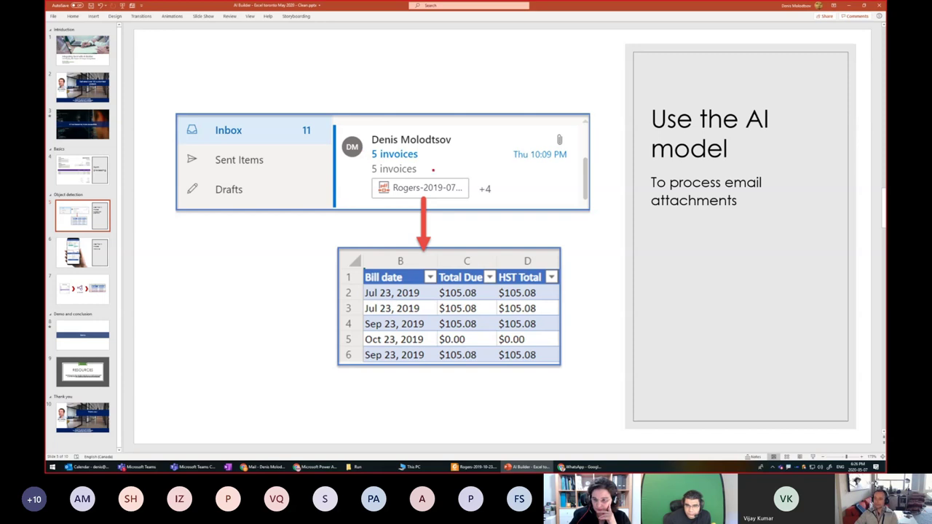
drag(372, 175, 401, 177)
mouse_move(471, 198)
mouse_down()
mouse_move(492, 240)
mouse_move(479, 261)
mouse_move(472, 256)
mouse_up()
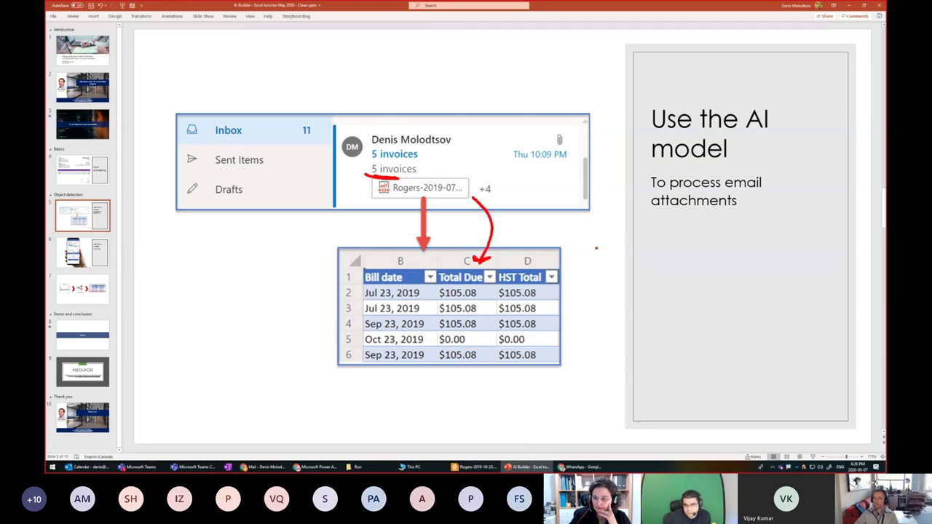
key(Escape)
key(alt+Tab)
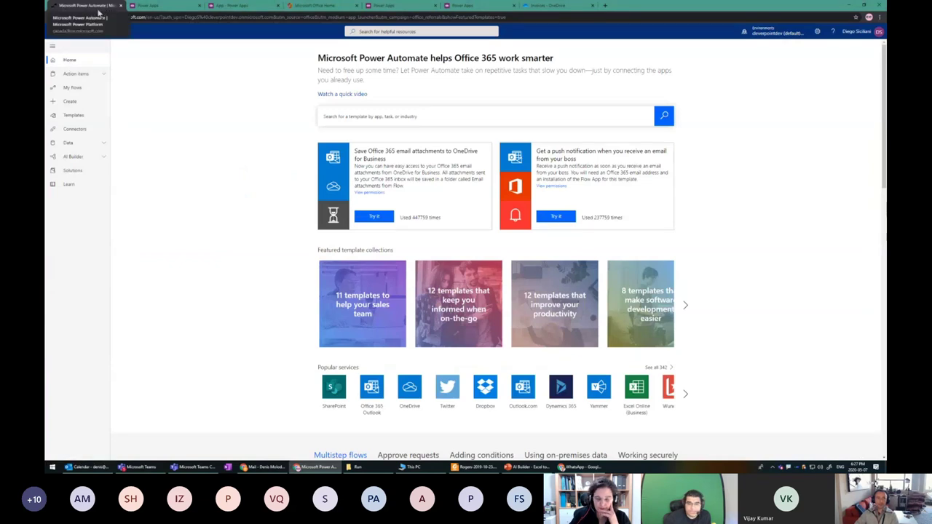
- Search templates for 'Email Builder' and open the email image attachments AI Builder template
click(73, 103)
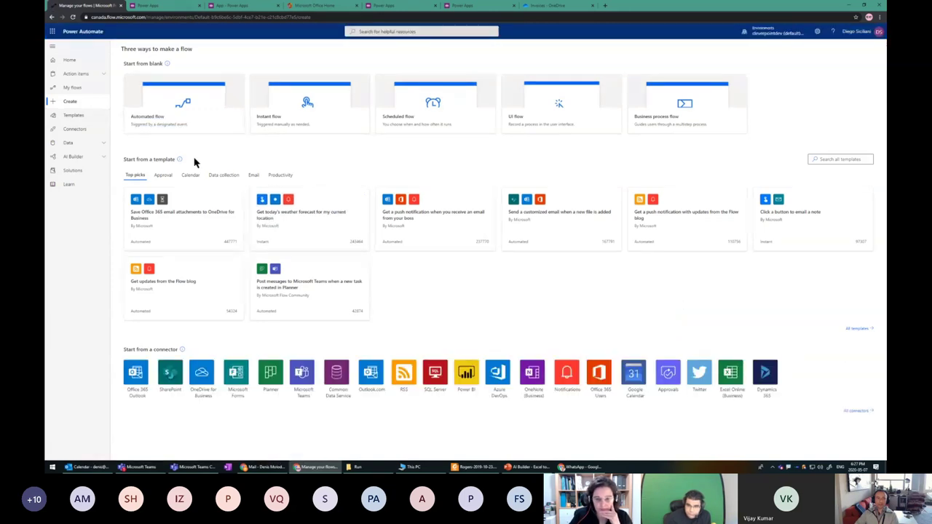
click(822, 159)
text(Email)
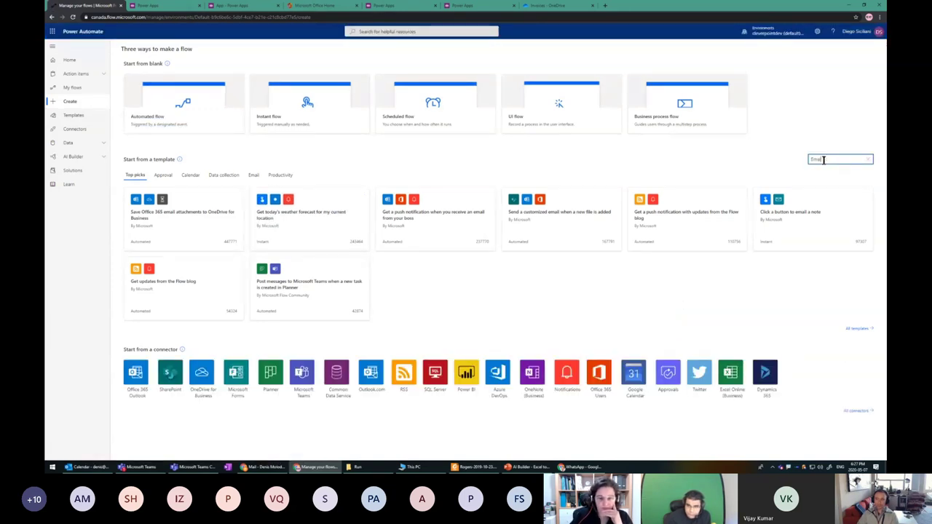
text( Builder)
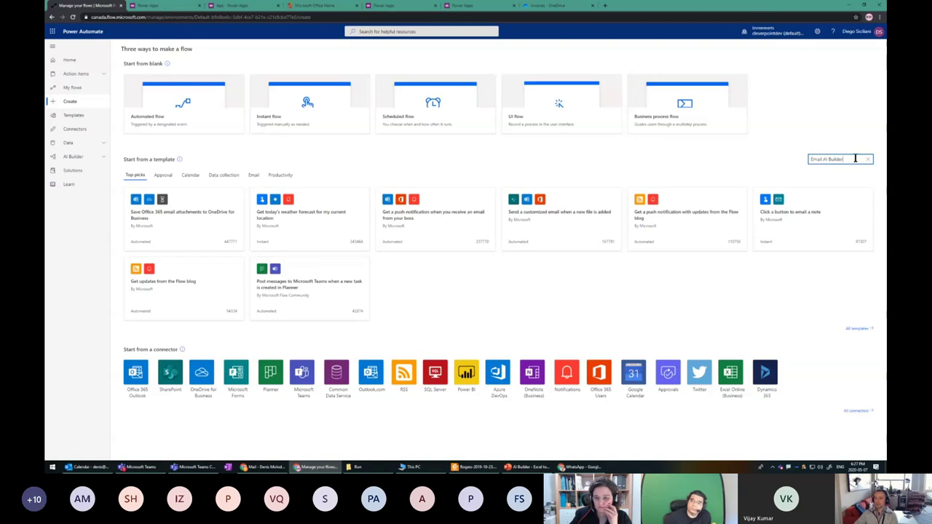
key(Return)
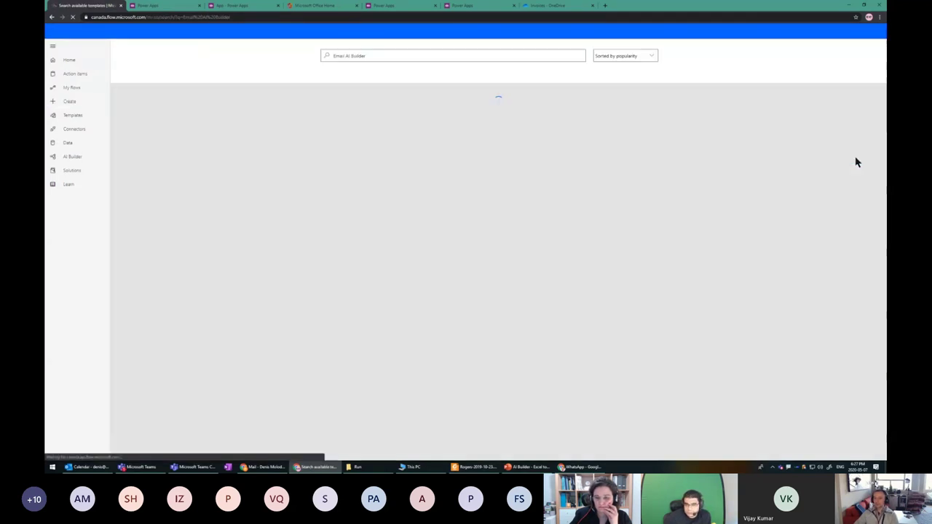
drag(374, 57, 315, 55)
click(388, 54)
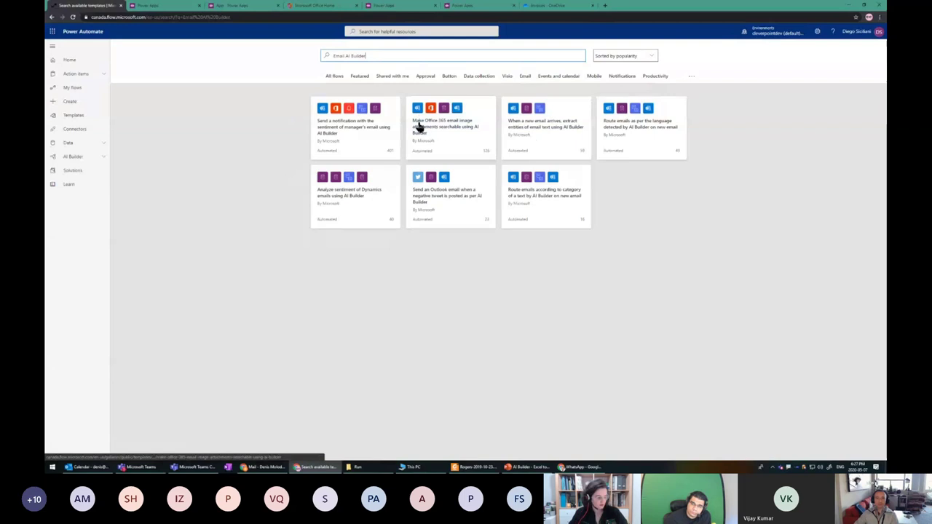
click(446, 128)
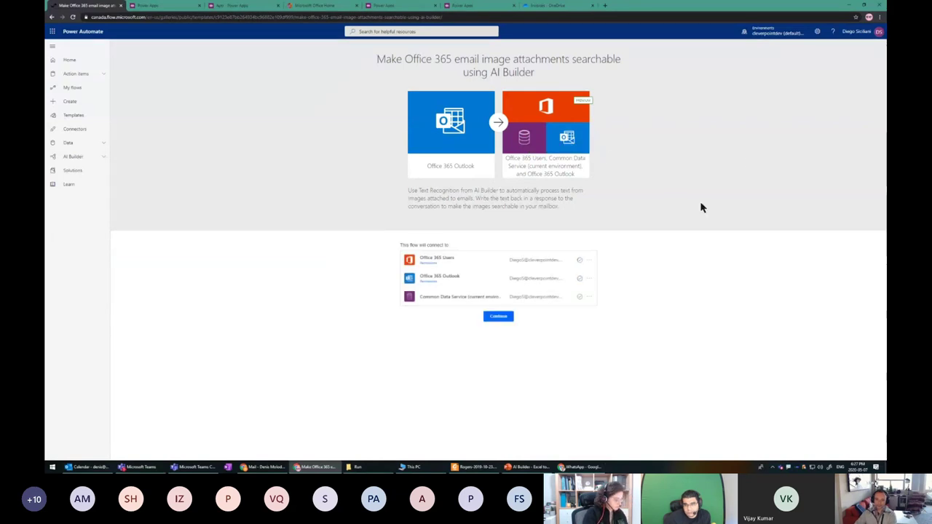
- Create the flow from the template and delete its Initialize variable and Apply to each steps
click(495, 317)
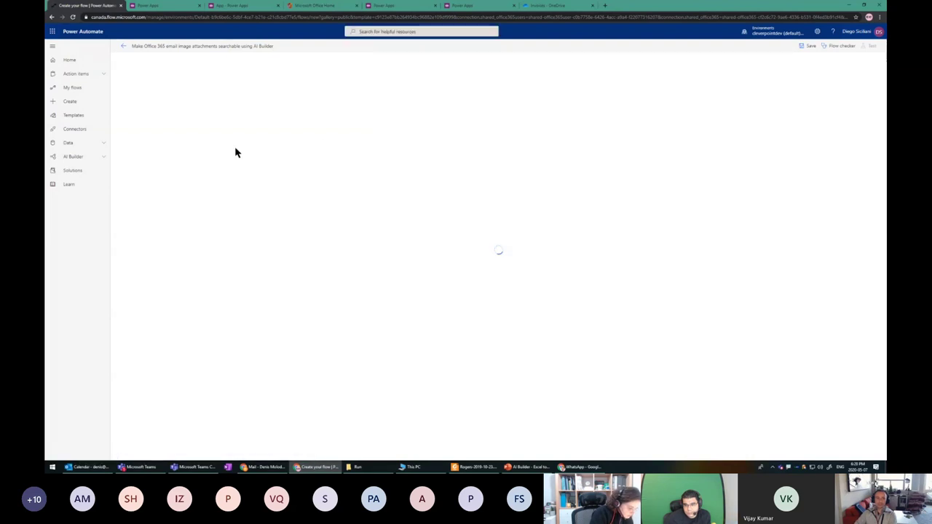
click(587, 126)
click(604, 224)
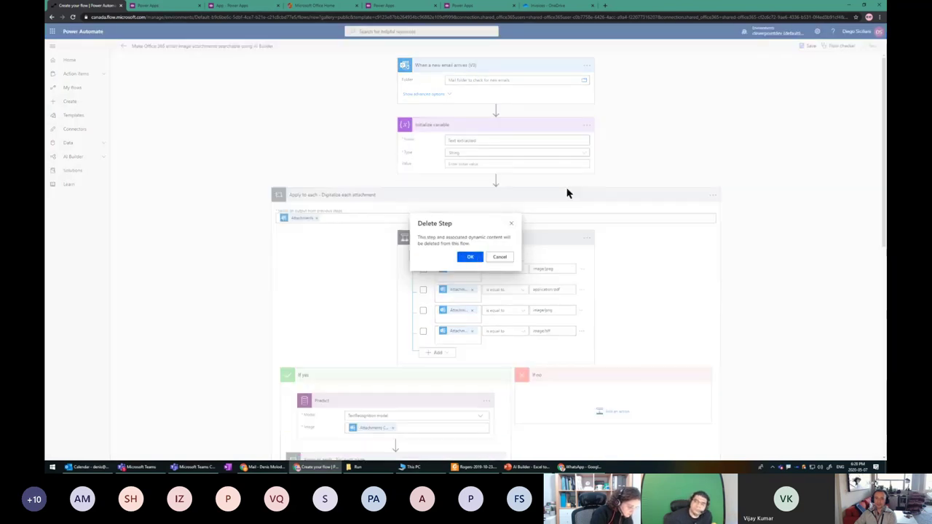
click(586, 129)
click(620, 187)
click(471, 258)
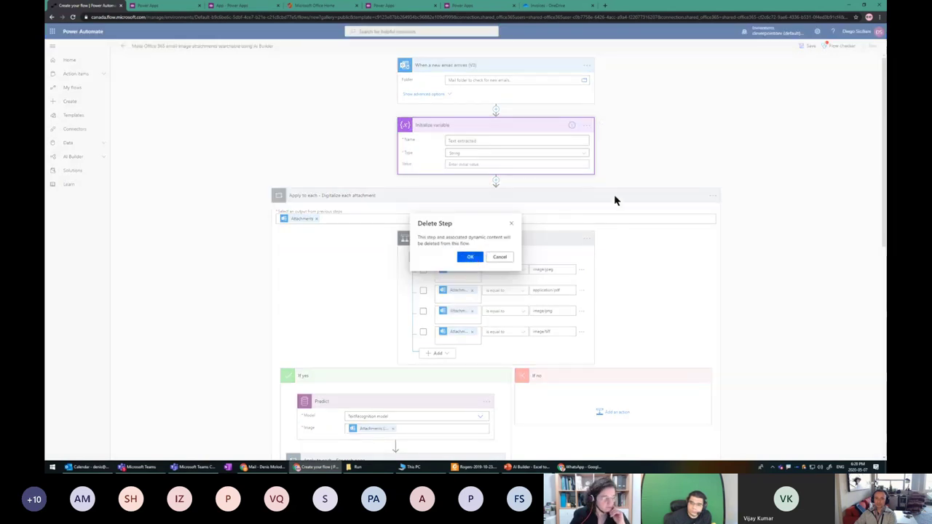
click(713, 126)
click(741, 196)
click(474, 259)
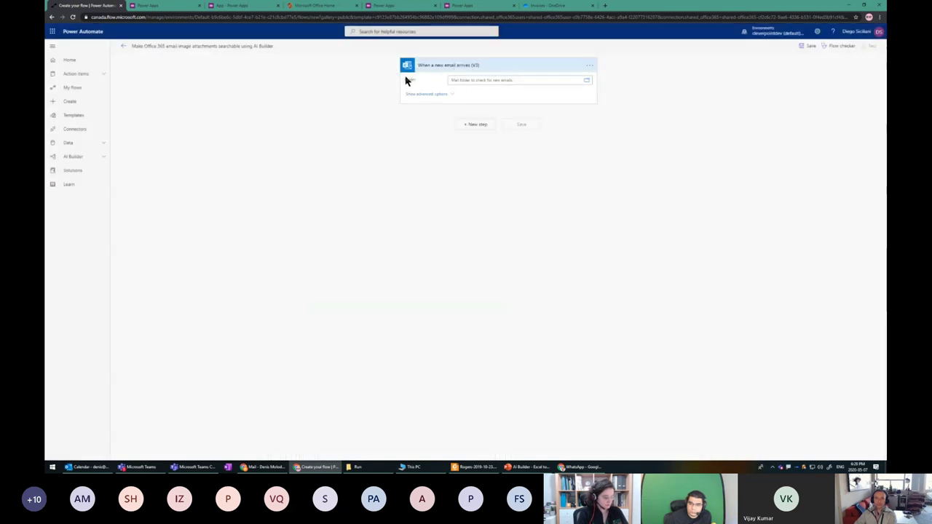
- Set the trigger's folder to Inbox, show its advanced options, and add a new step
click(587, 82)
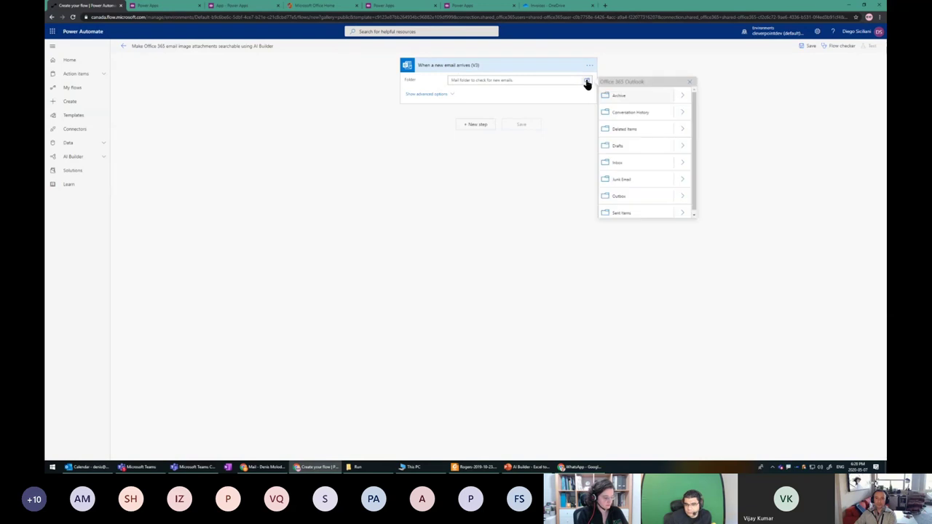
click(620, 165)
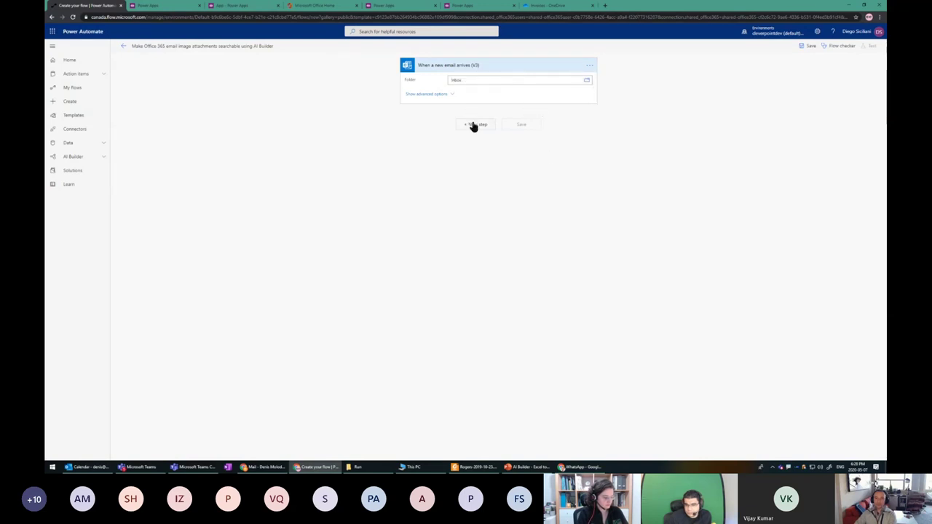
click(424, 94)
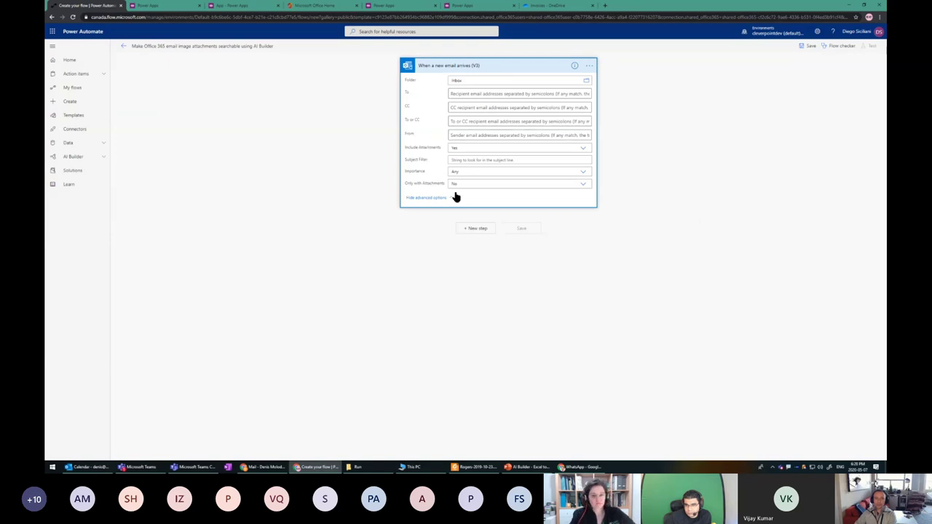
click(474, 232)
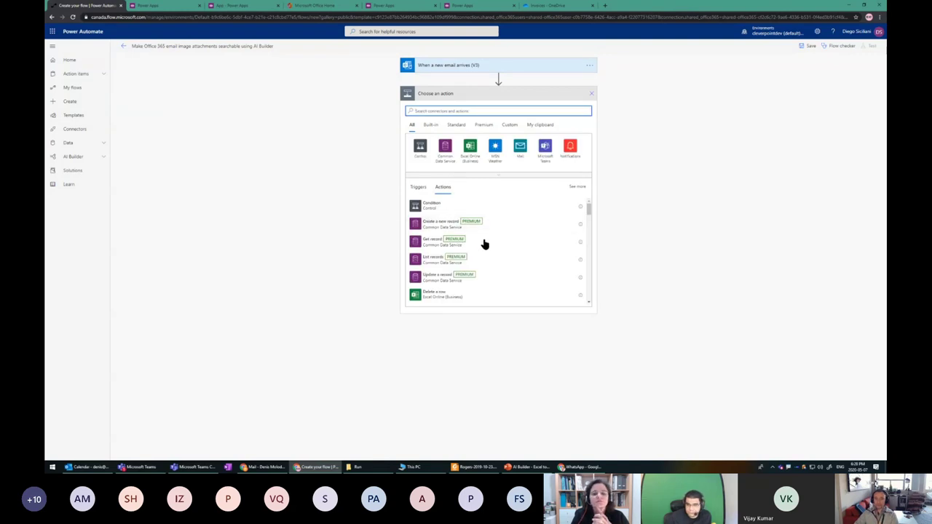
- Add the AI Builder Predict action using the RogersInvoices model
click(447, 111)
text(predict)
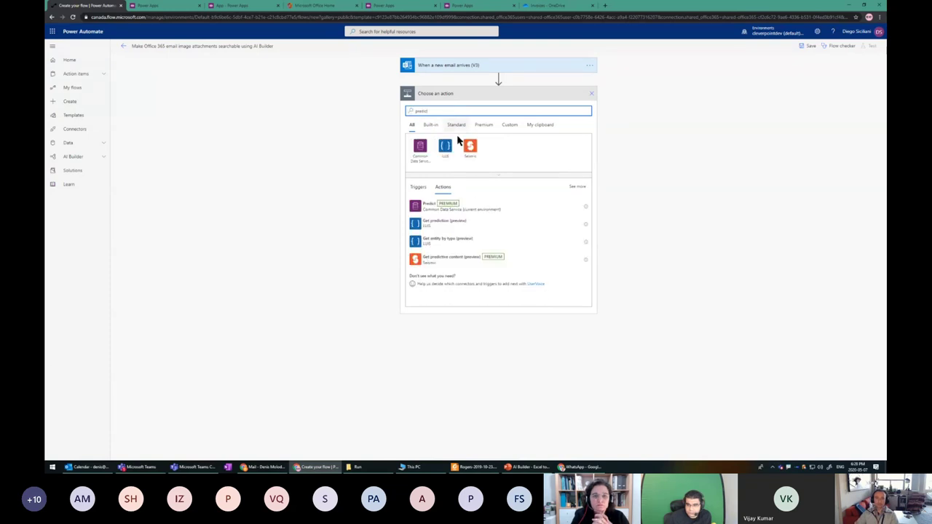
click(442, 208)
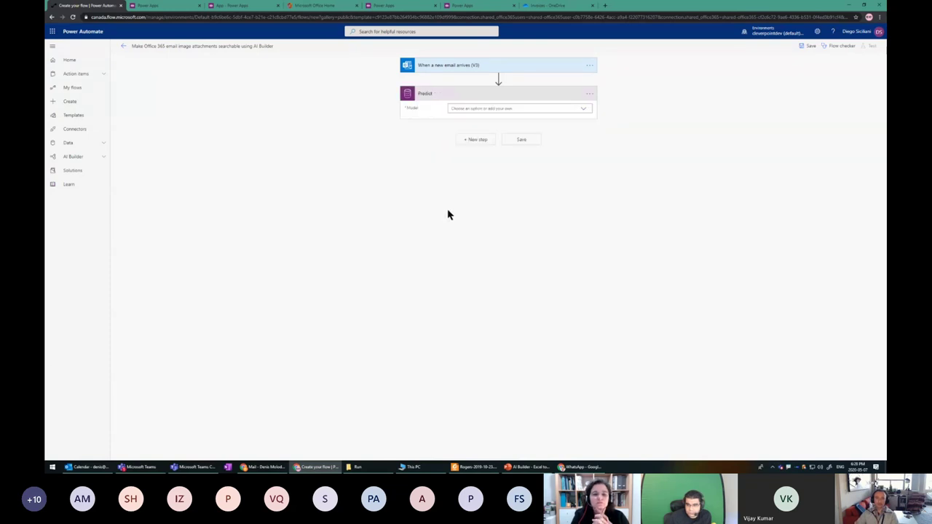
click(479, 109)
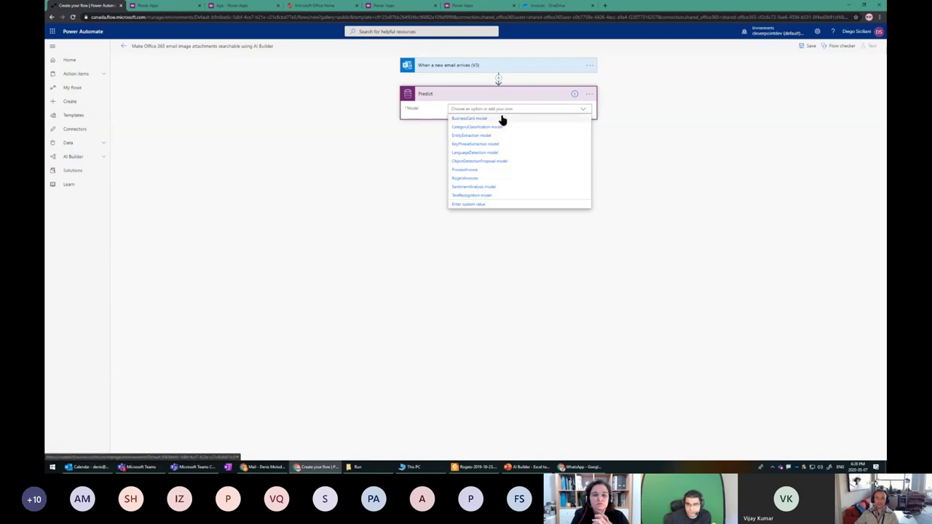
click(469, 179)
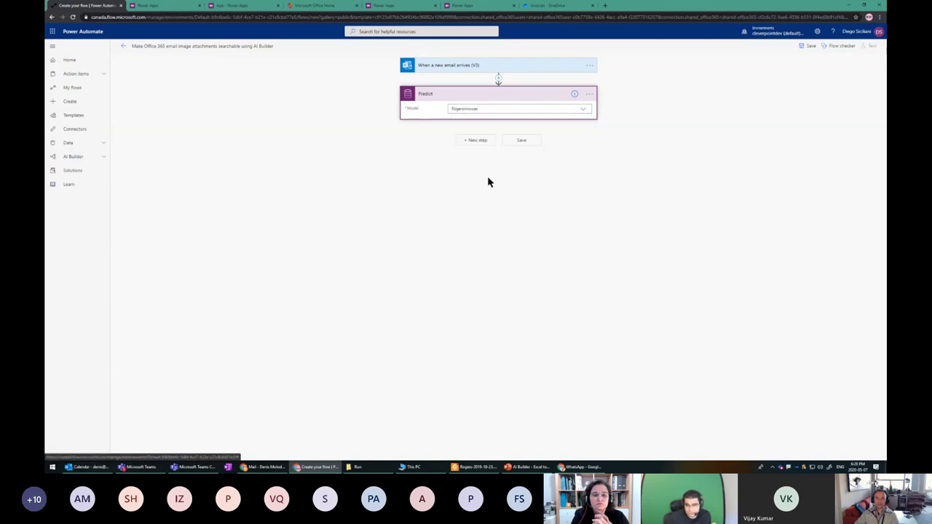
click(557, 109)
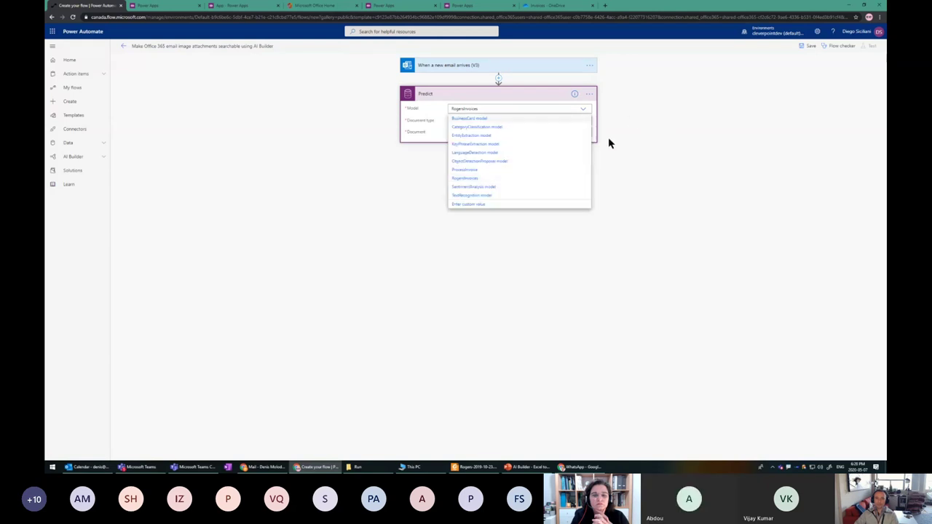
click(490, 123)
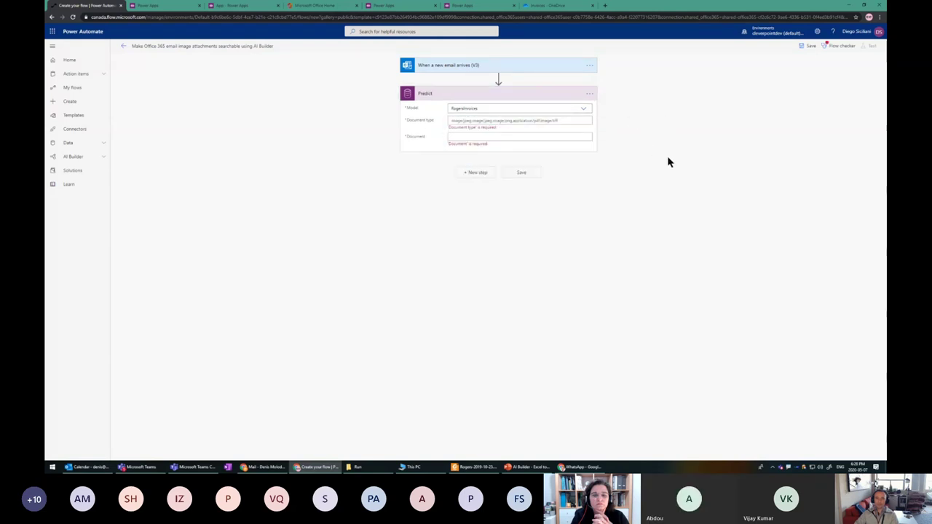
- Set Document type to application/pdf and Document to each attachment's Attachments Content
key(super+r)
text(snip)
text(ication/pdf)
key(ctrl+a)
key(ctrl+c)
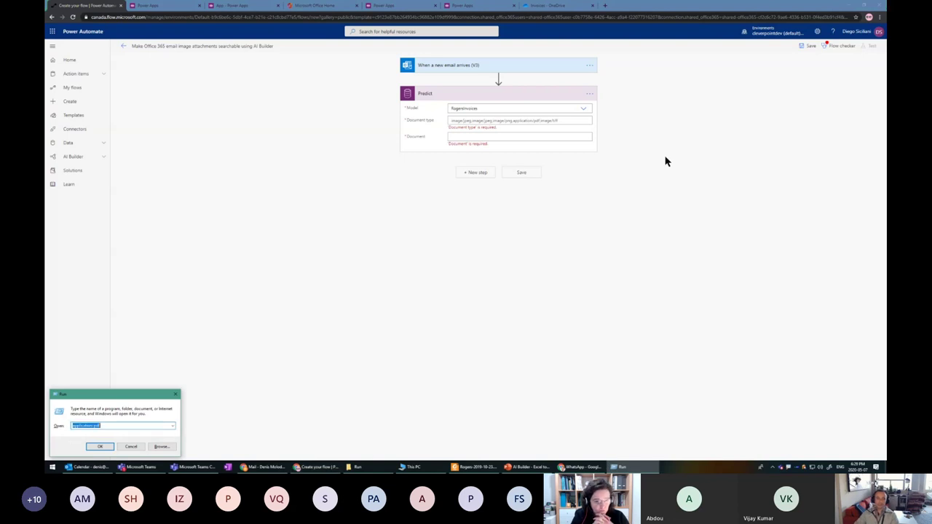
key(Escape)
click(483, 122)
key(ctrl+v)
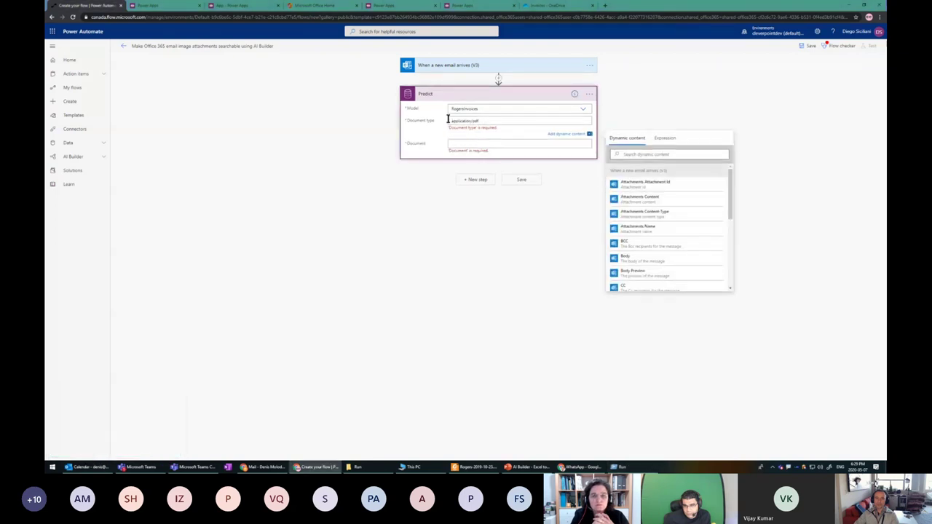
click(467, 143)
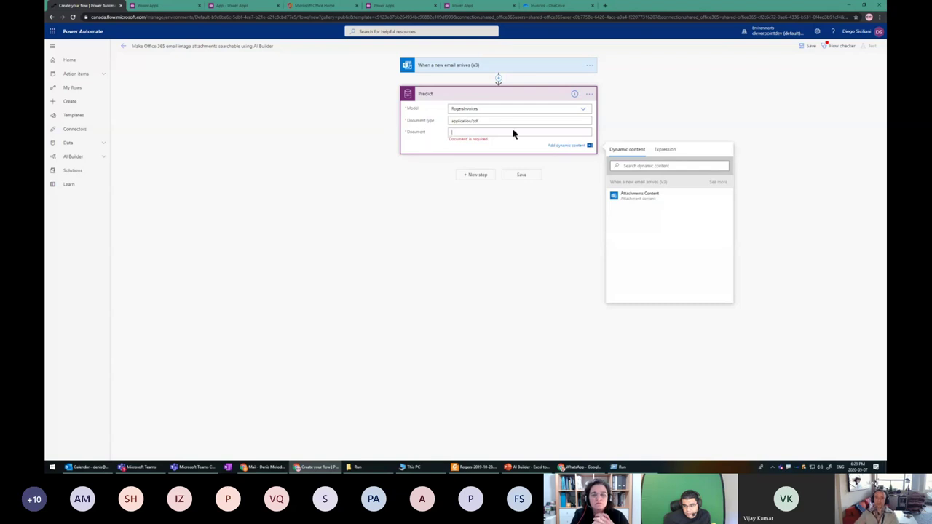
click(617, 201)
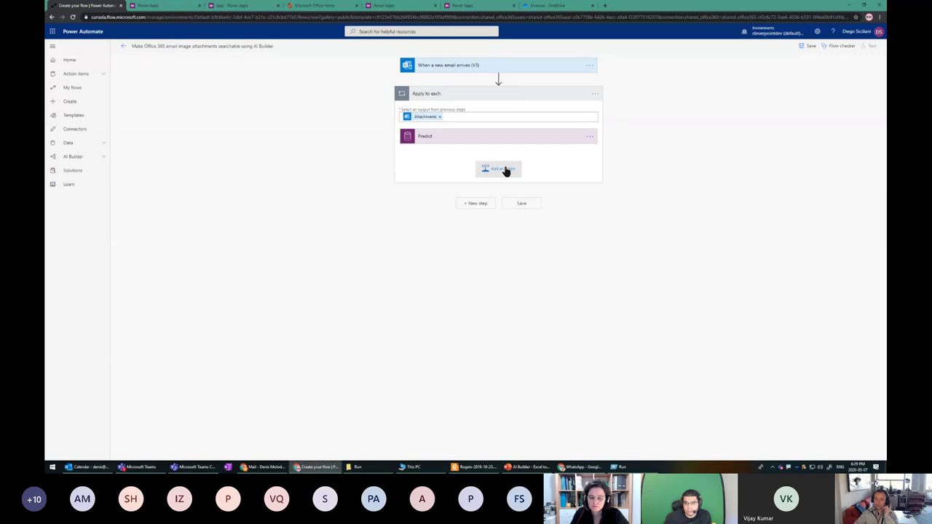
- Check the intended result, then add an 'Add a row into a table' action inside the attachment loop
key(super+r)
key(alt+Tab)
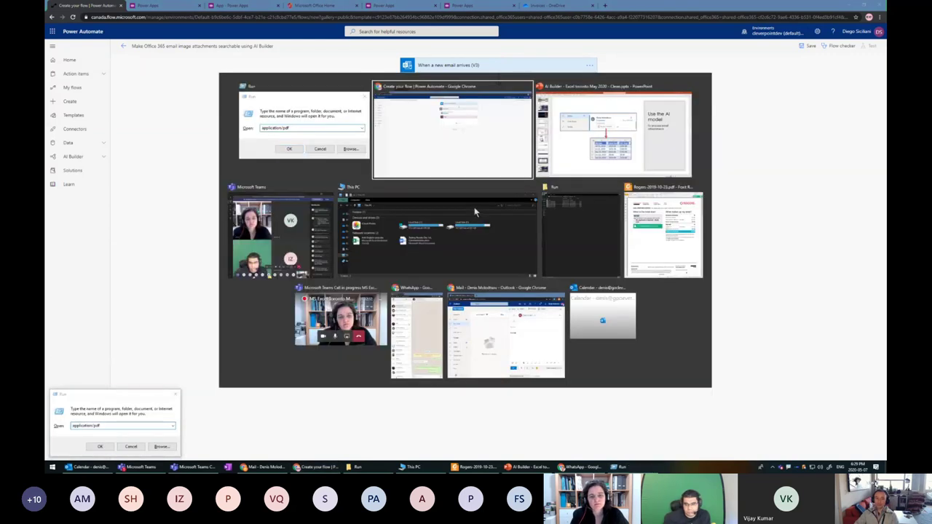
scroll(444, 206, up, 3)
scroll(504, 235, down, 3)
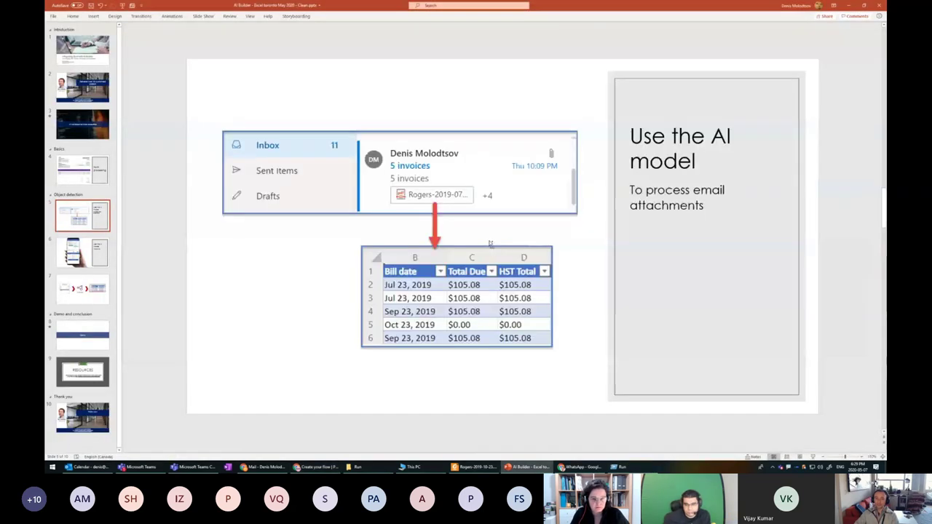
key(alt+Tab)
key(alt+Tab)
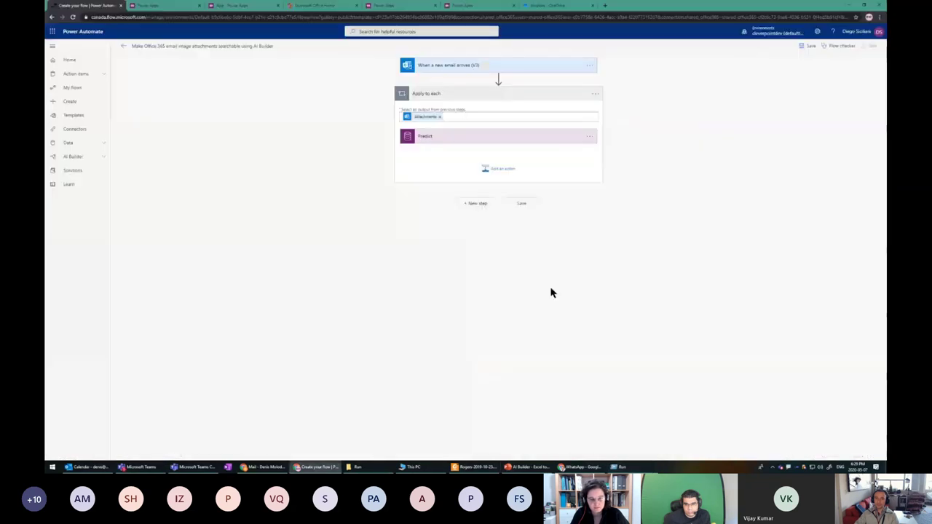
click(497, 172)
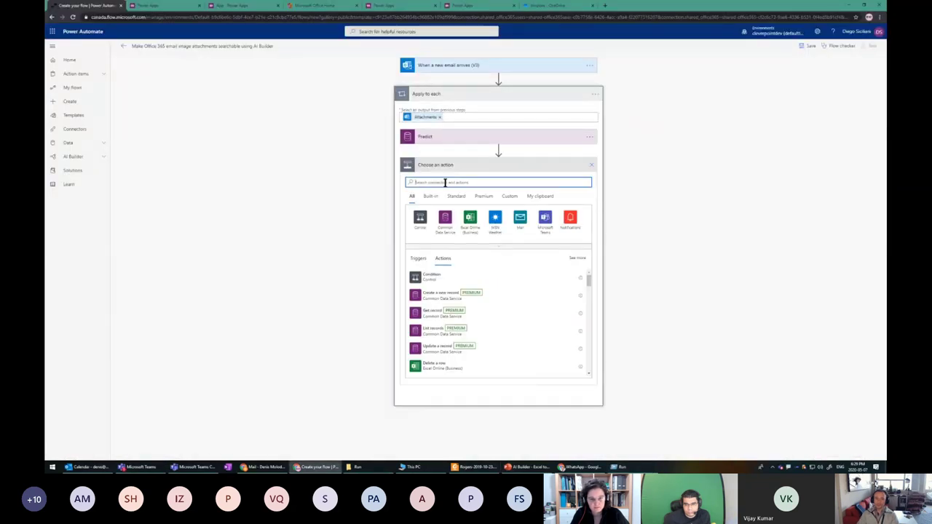
text(add row)
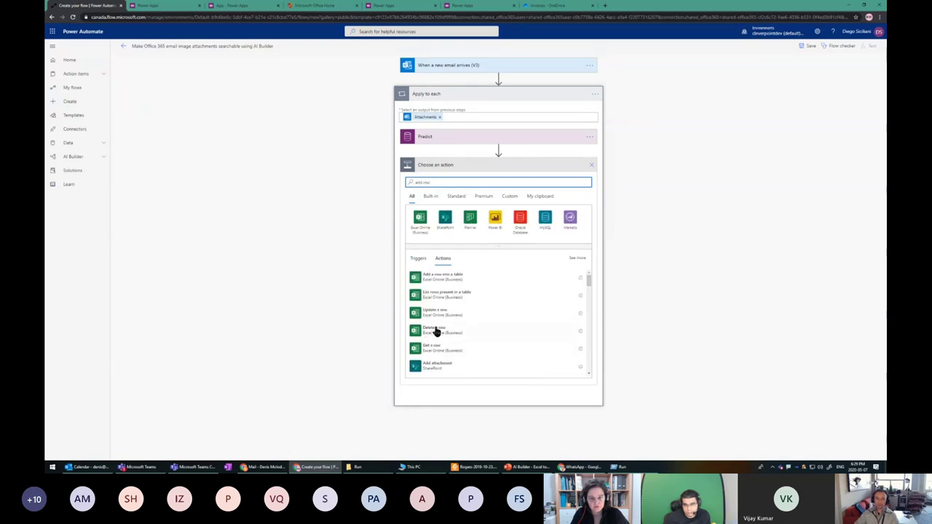
click(453, 281)
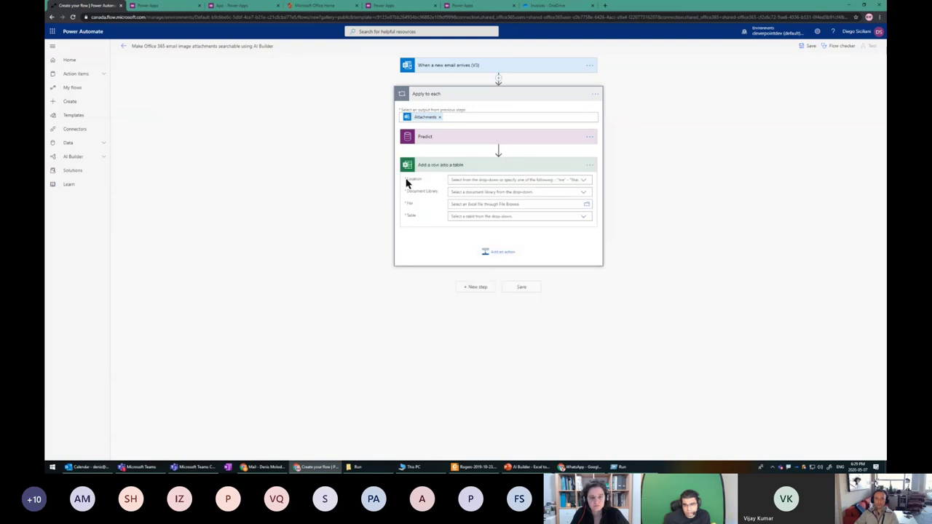
- Target OneDrive for Business, OneDrive library, /Invoices/Invoices_template.xlsx and InvoicesTable
click(582, 181)
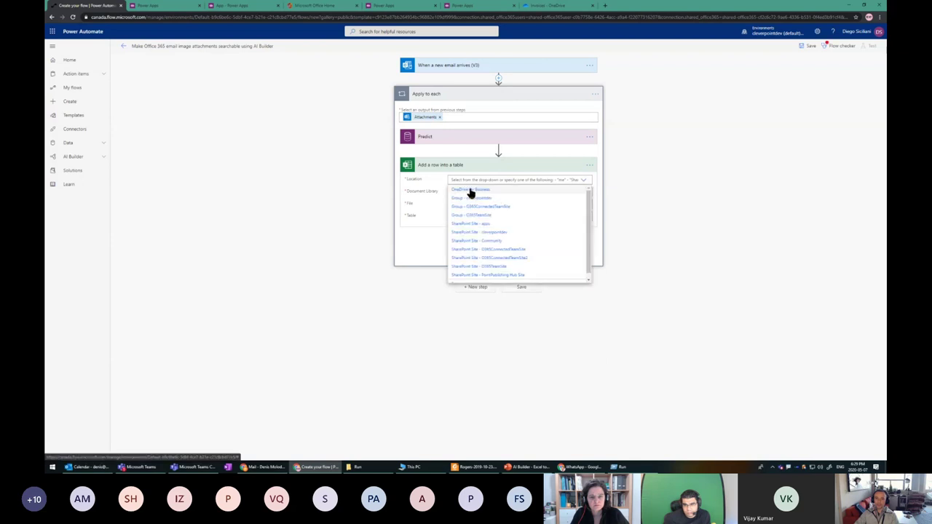
click(470, 191)
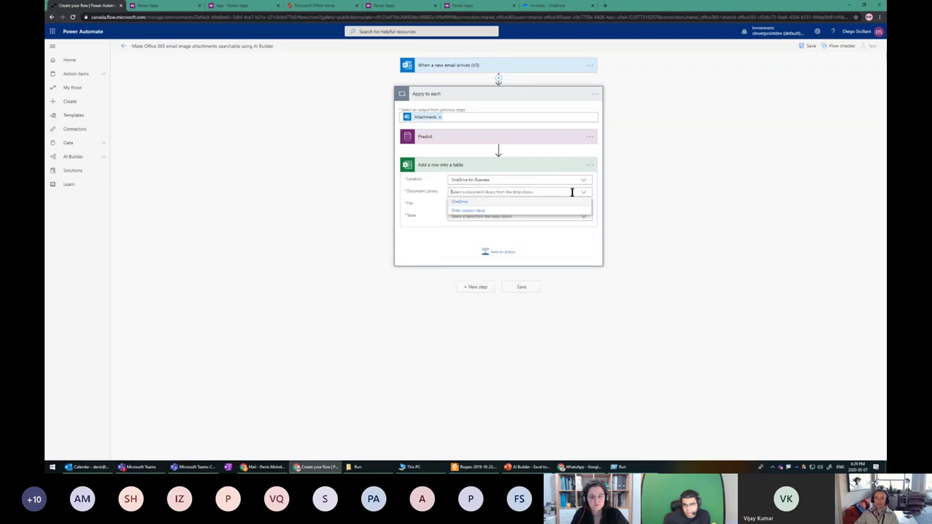
click(460, 203)
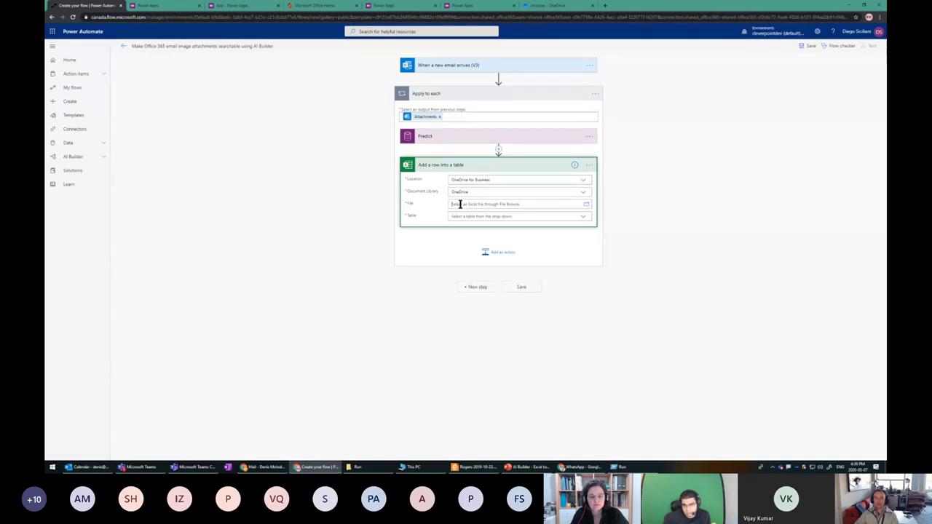
click(460, 204)
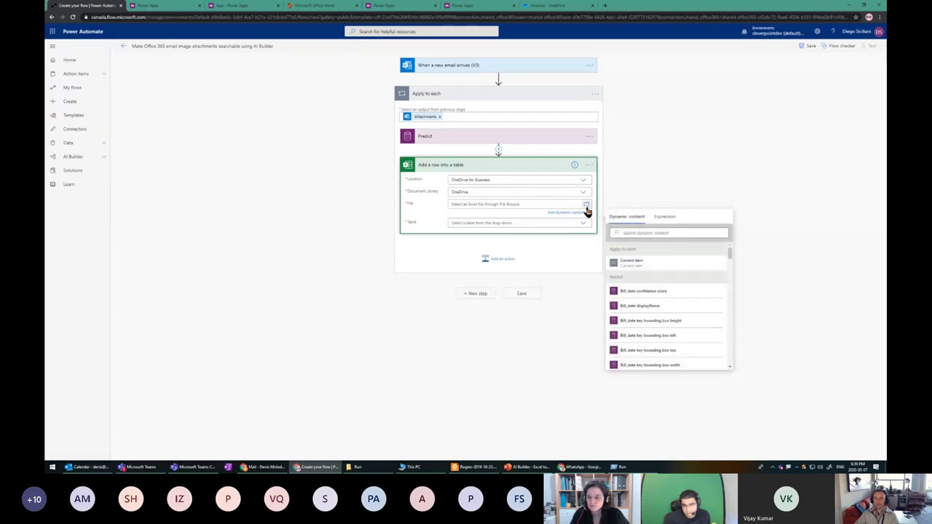
click(586, 207)
click(685, 221)
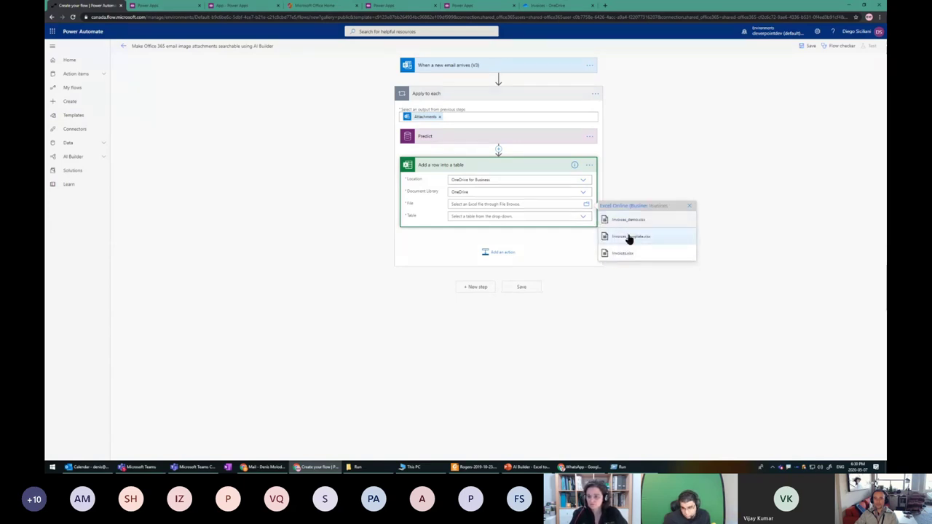
click(629, 239)
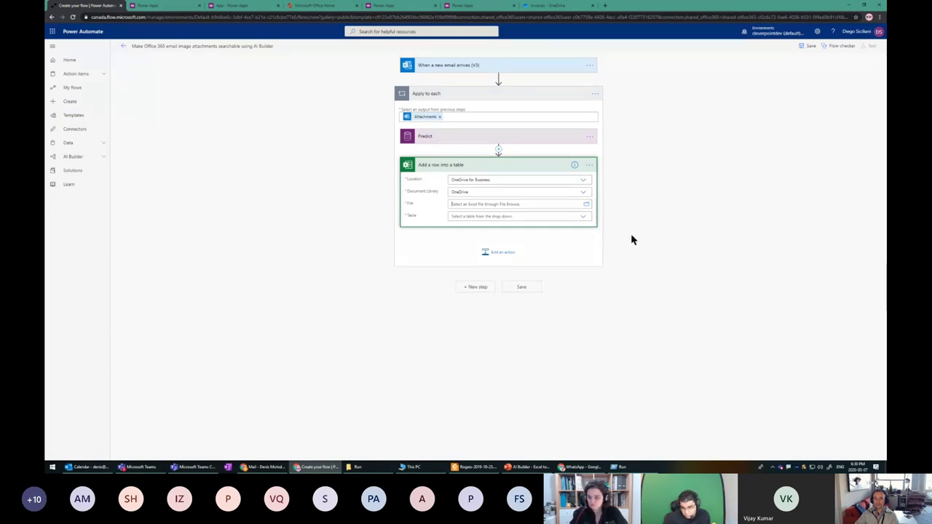
click(459, 222)
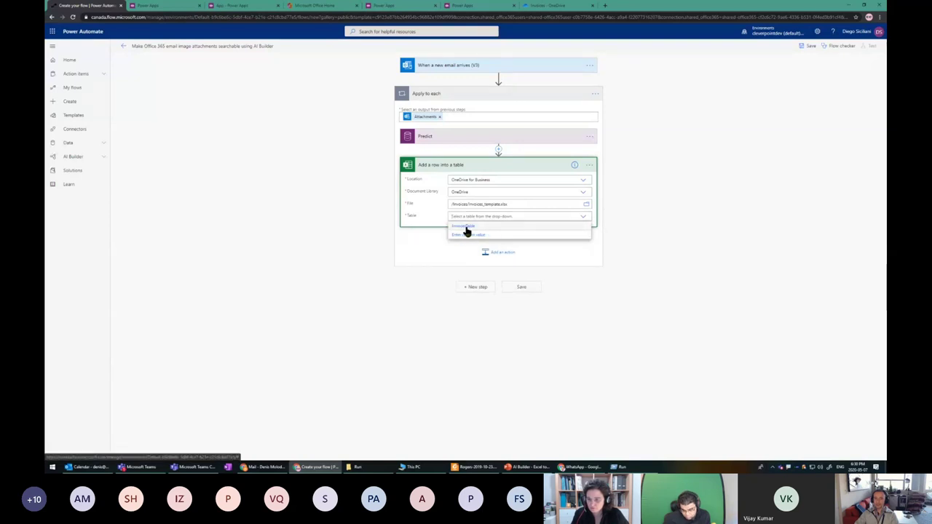
click(466, 229)
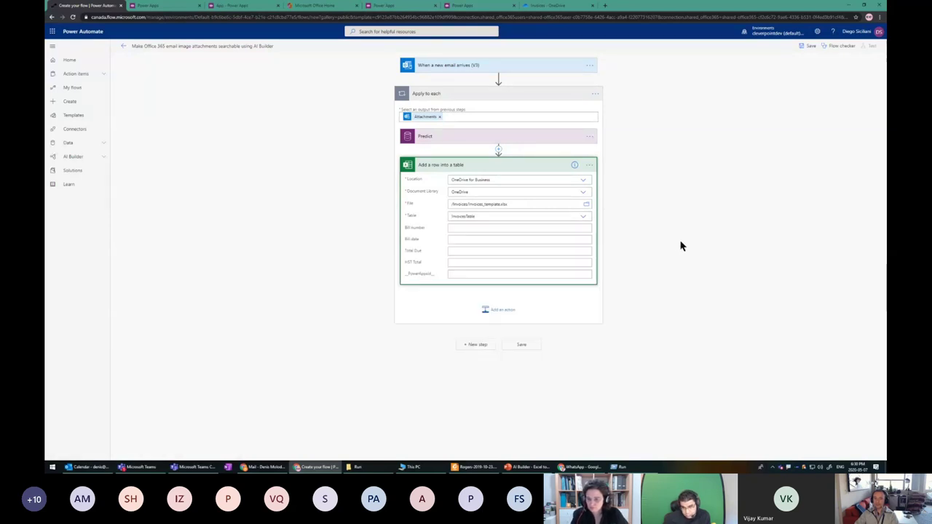
- Fill the Bill number column with the predicted Bill_number value
click(455, 229)
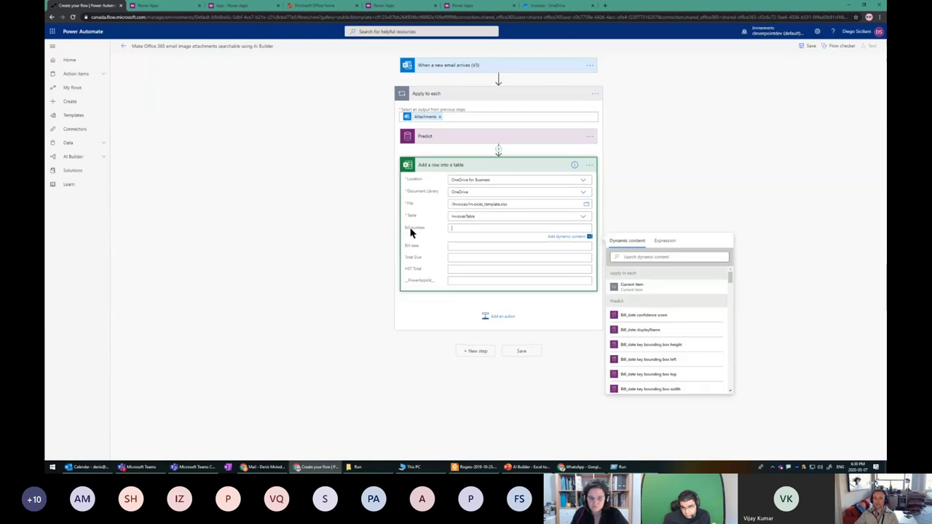
click(642, 257)
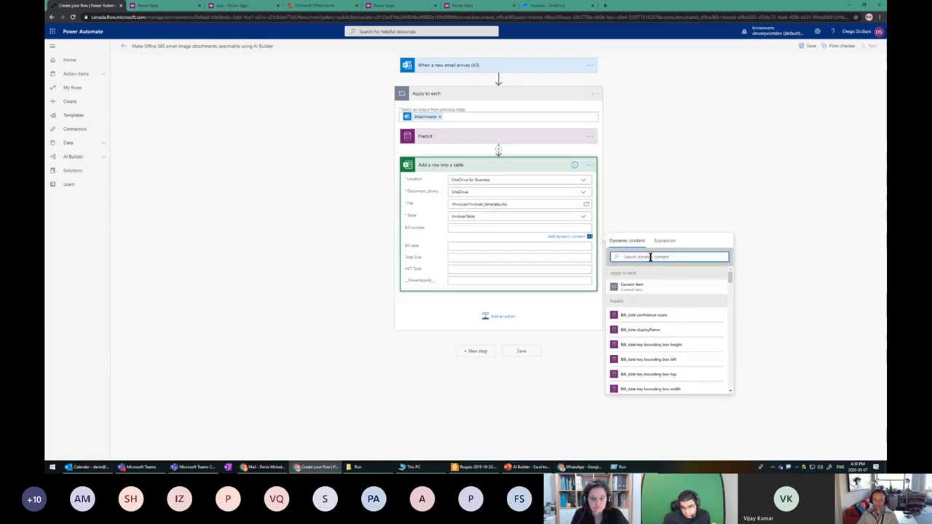
text(bill_number value)
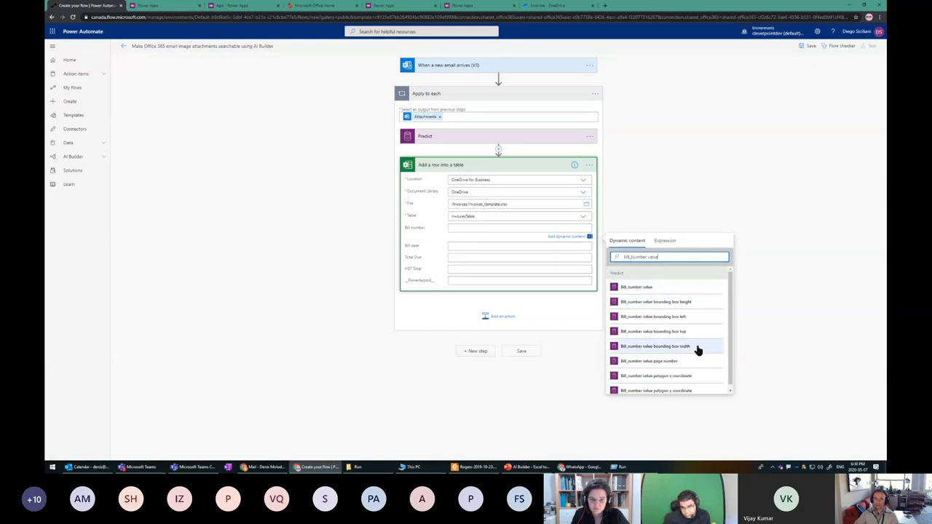
click(647, 289)
triple_click(678, 259)
- Fill the Bill date column with the predicted Bill_date value
click(490, 248)
click(645, 267)
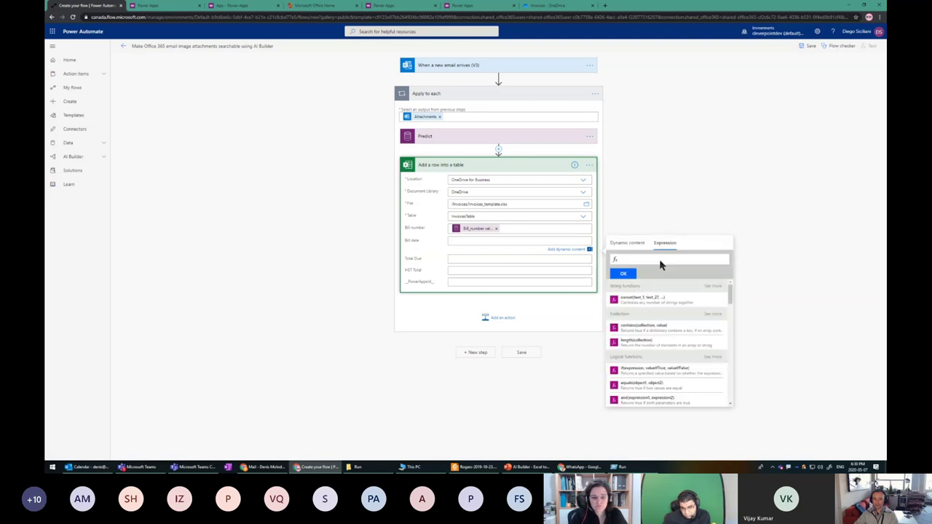
click(485, 240)
click(656, 270)
text(Bill)
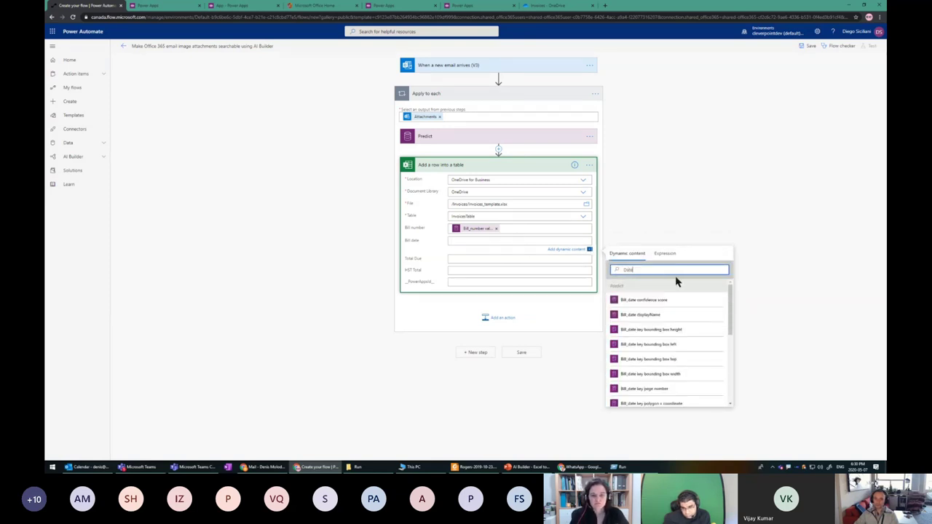
text( value)
click(641, 301)
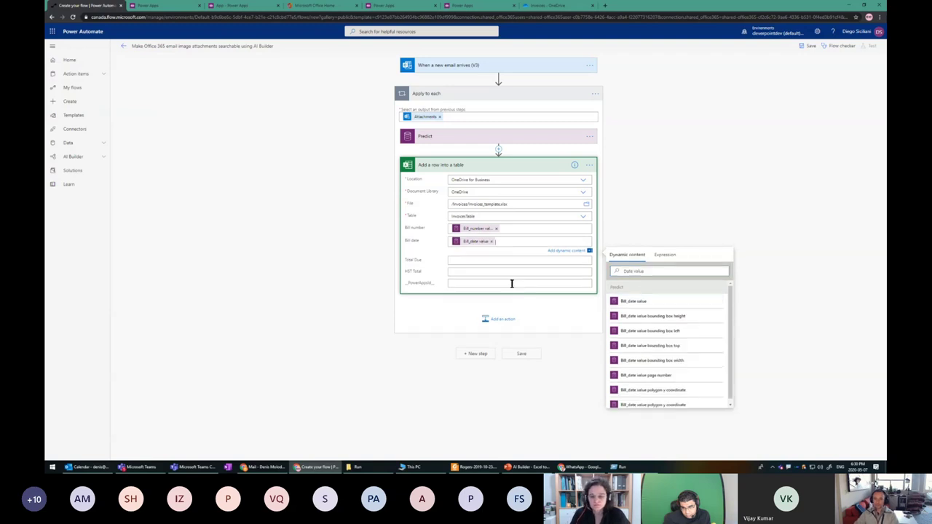
- Leave Total Due and HST Total empty and save the flow
click(451, 260)
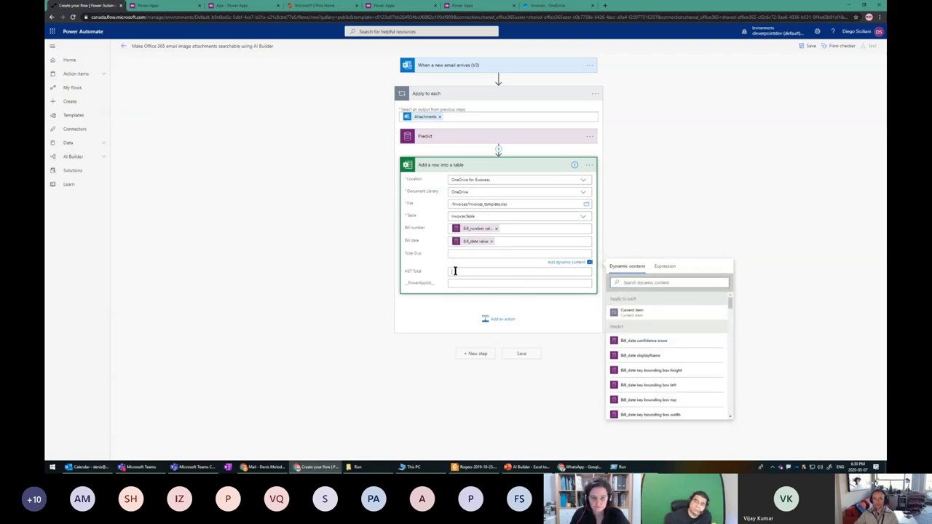
click(455, 271)
click(532, 217)
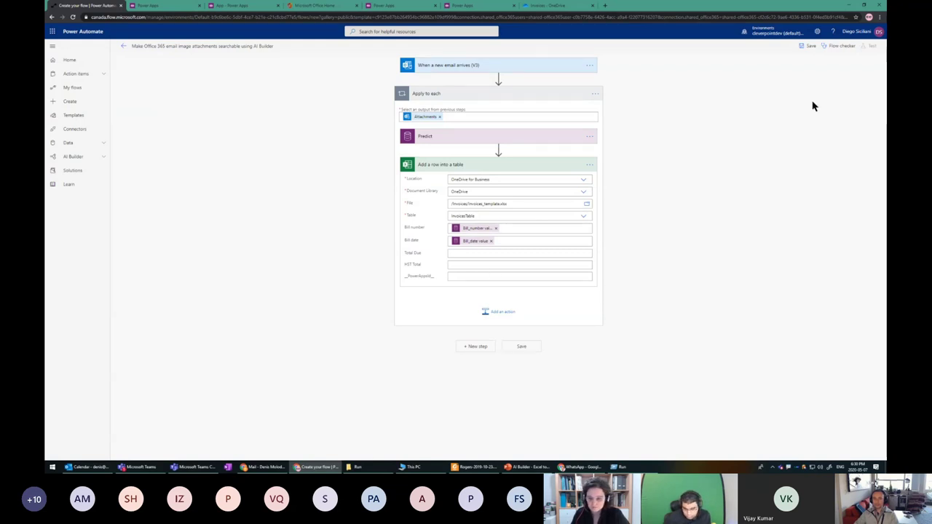
click(808, 46)
- Arrange the browser and the Outlook mail window side by side
key(super+Right)
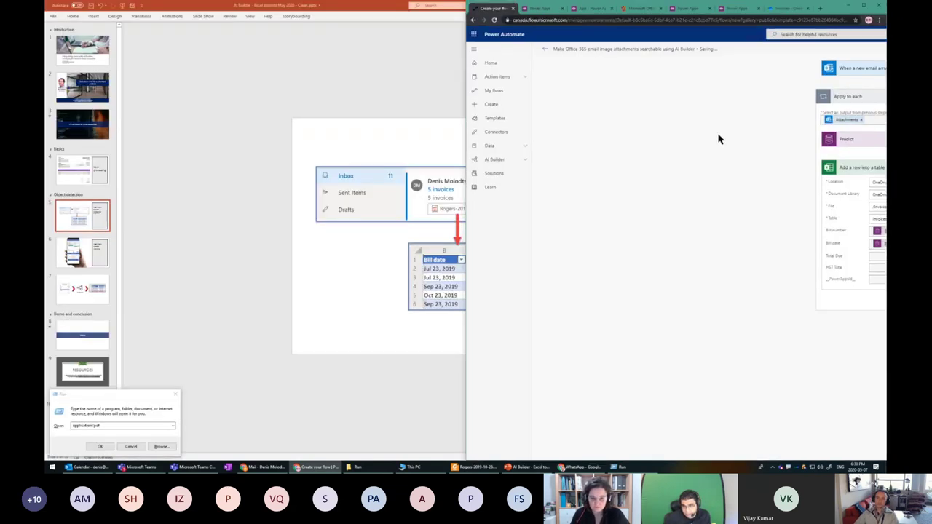
key(Escape)
click(263, 466)
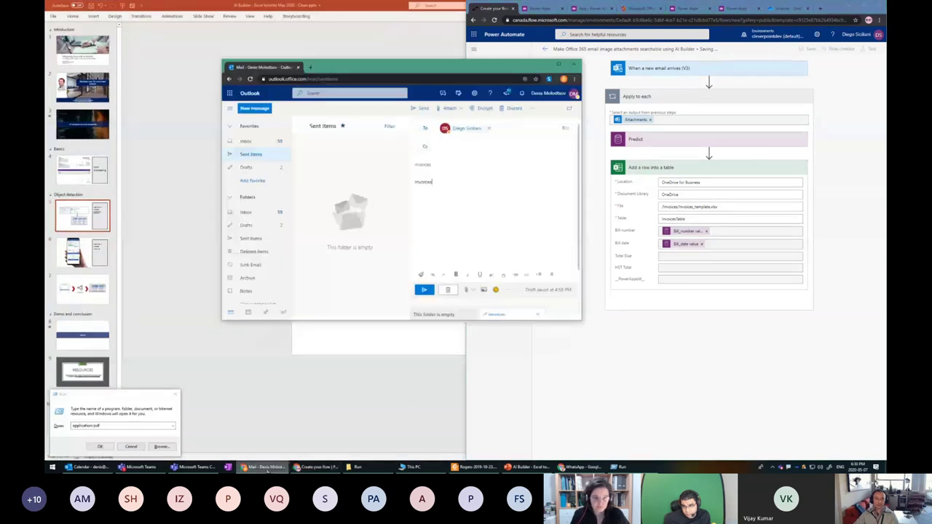
key(super)
drag(437, 66, 312, 83)
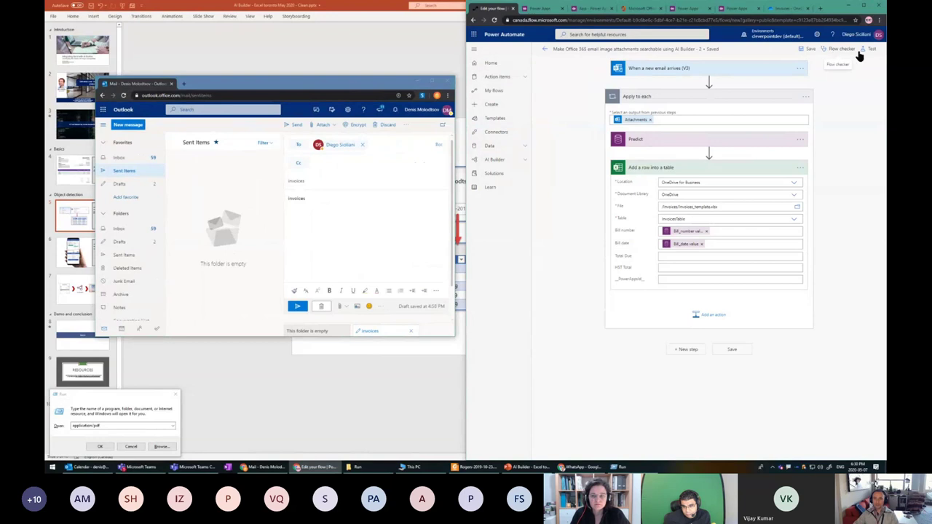
- Start a flow test with 'I'll perform the trigger action' via Save & Test
click(870, 50)
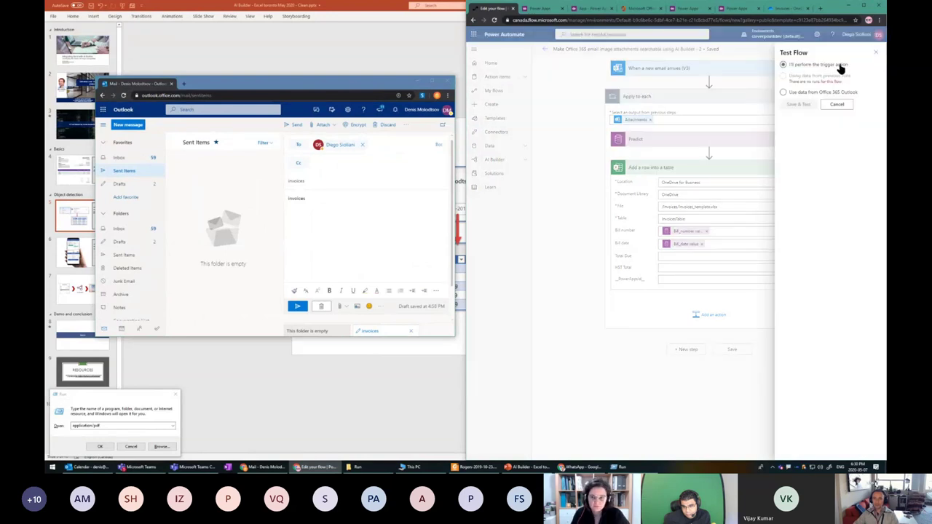
click(803, 66)
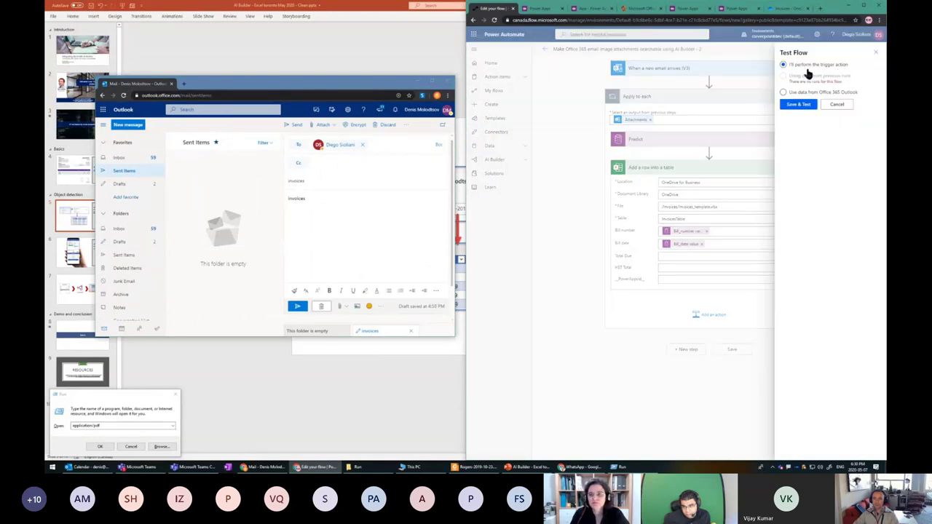
click(804, 104)
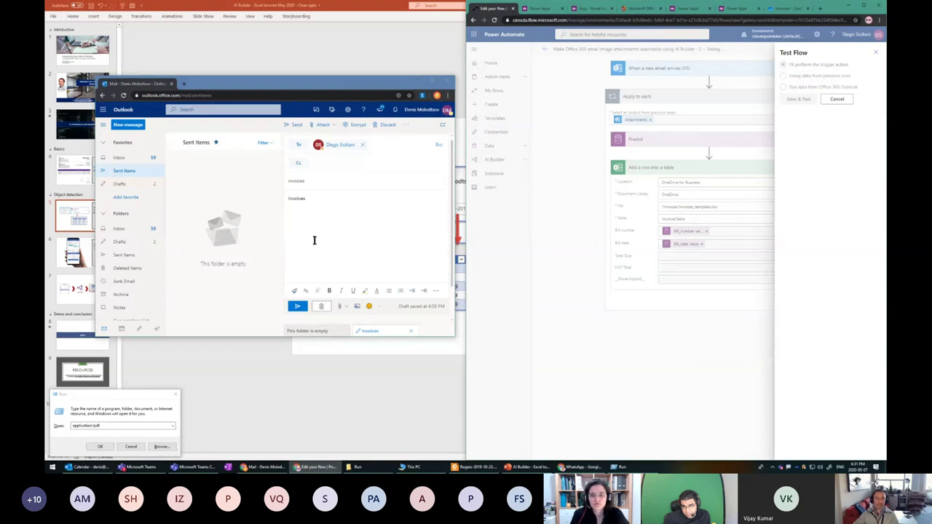
click(346, 241)
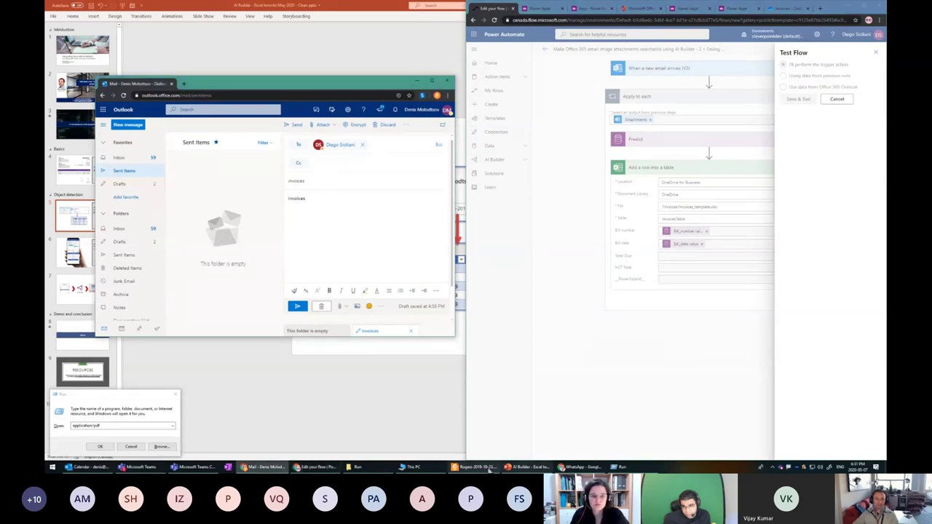
- Attach the five Rogers invoice PDFs from this computer to the invoices email
click(323, 125)
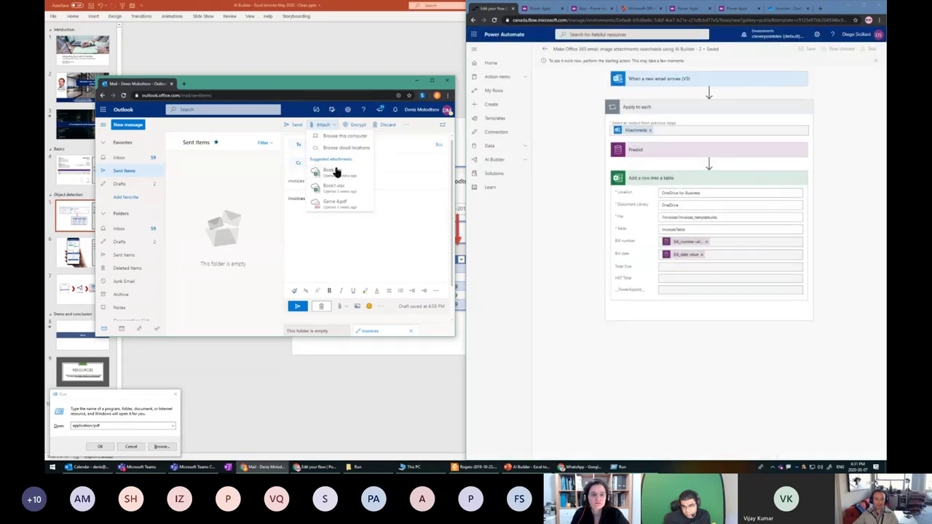
click(329, 138)
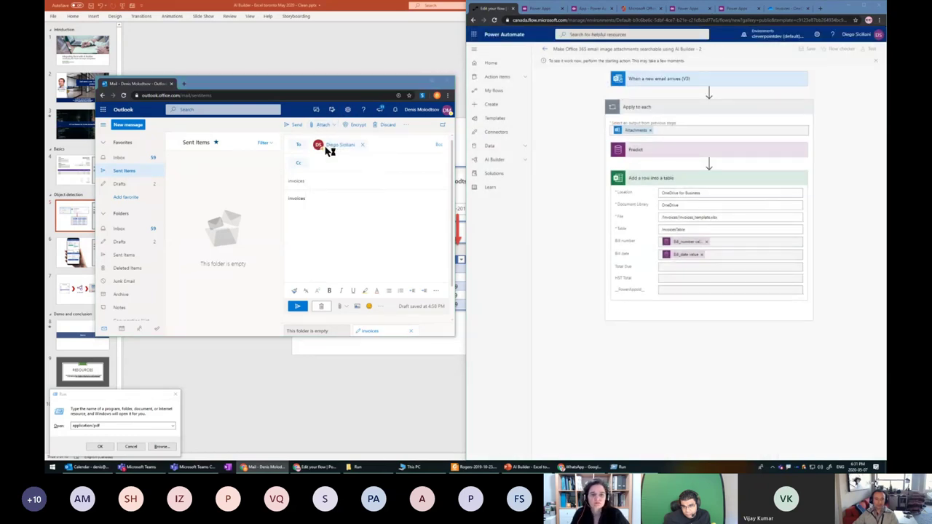
drag(303, 189, 234, 128)
click(562, 321)
- Dismiss the 'Please wait to send' notice and send the invoices email
click(299, 312)
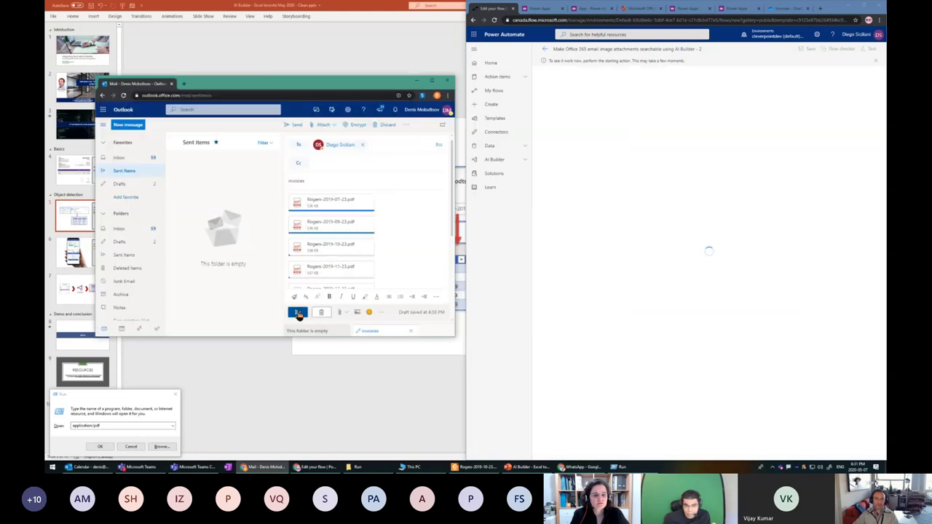
click(684, 124)
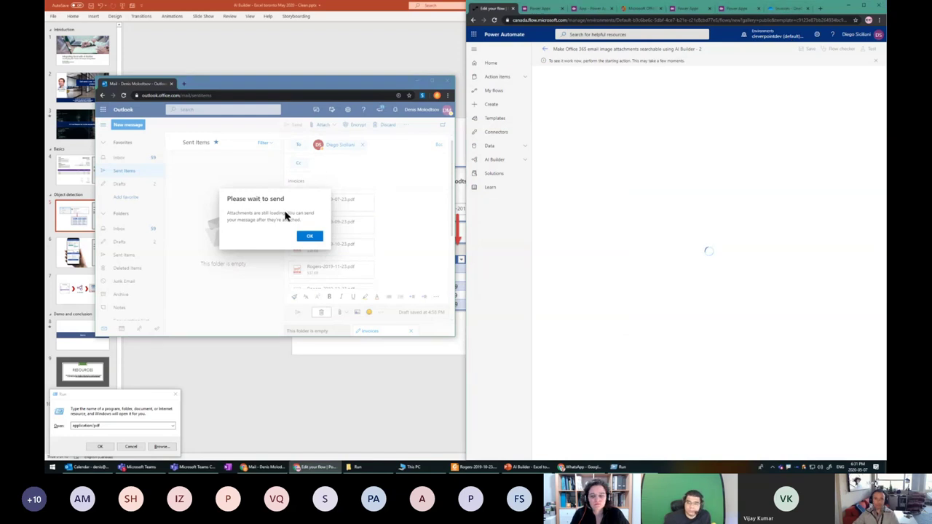
click(329, 269)
click(329, 269)
click(295, 124)
- Open Invoices_template.xlsx from the OneDrive Invoices folder in Excel Online
click(768, 11)
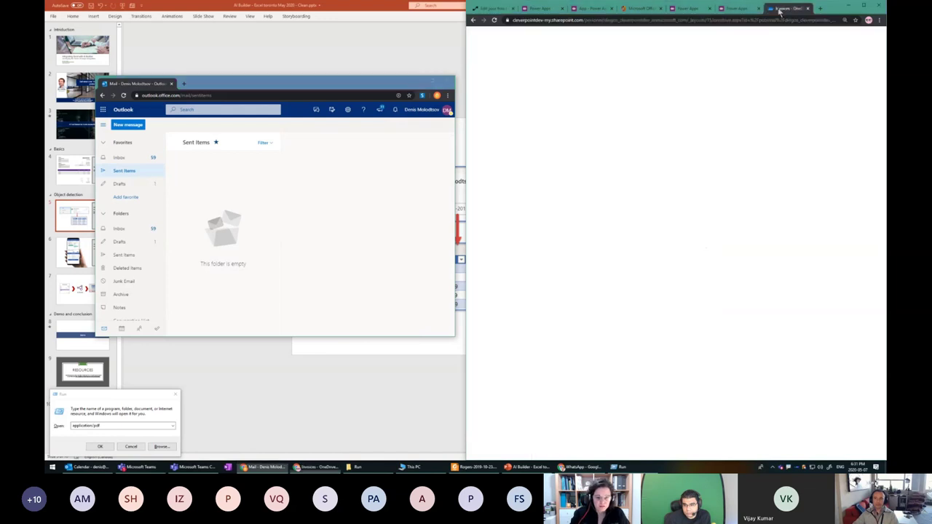
click(750, 277)
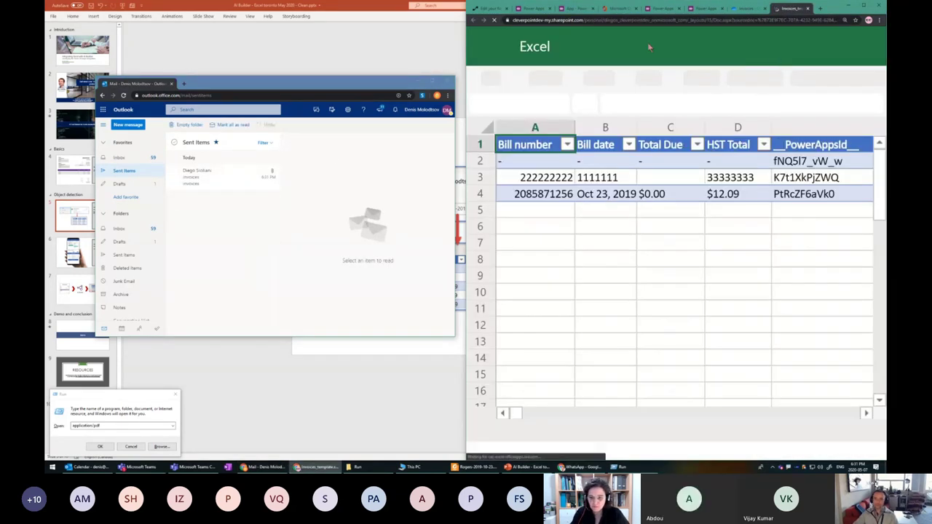
click(688, 10)
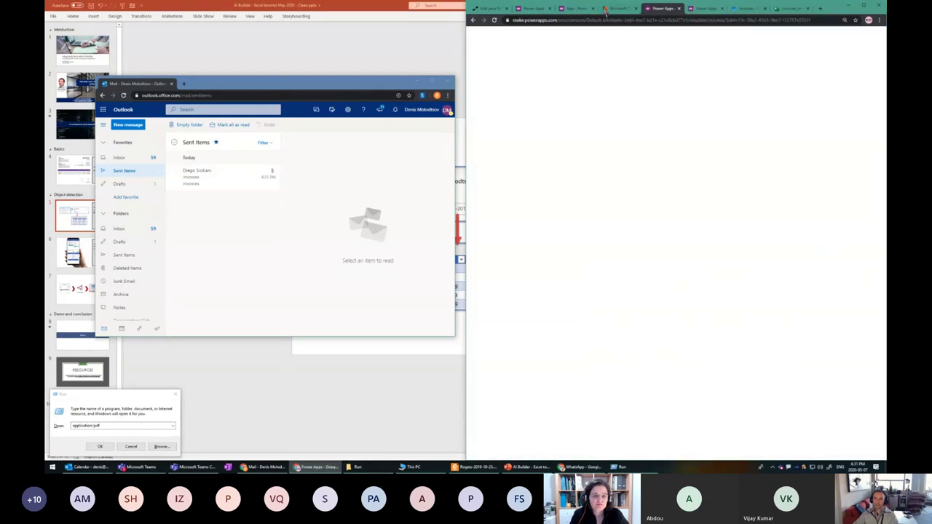
click(569, 9)
click(499, 9)
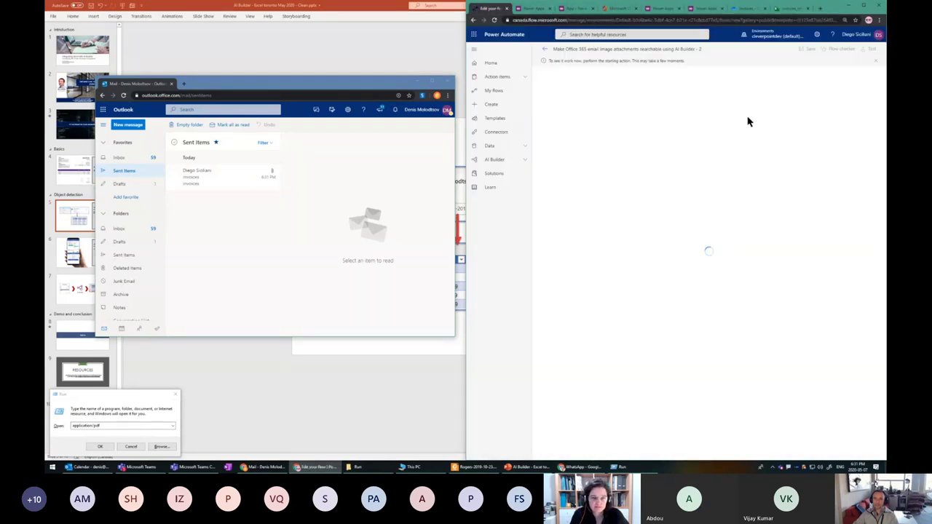
click(789, 8)
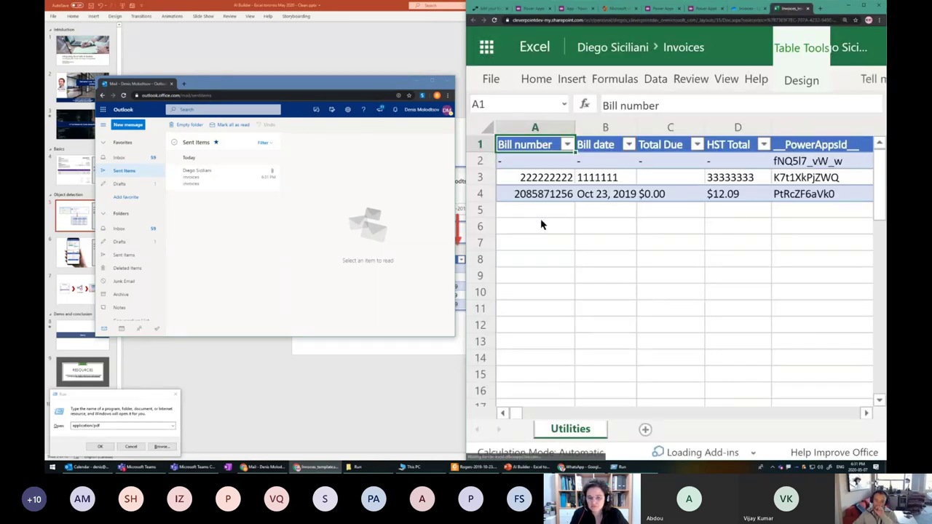
- Select rows 5 through 9 below the table as the Jul 23 and Sep 23, 2019 rows arrive
click(540, 217)
drag(823, 217, 823, 228)
click(534, 213)
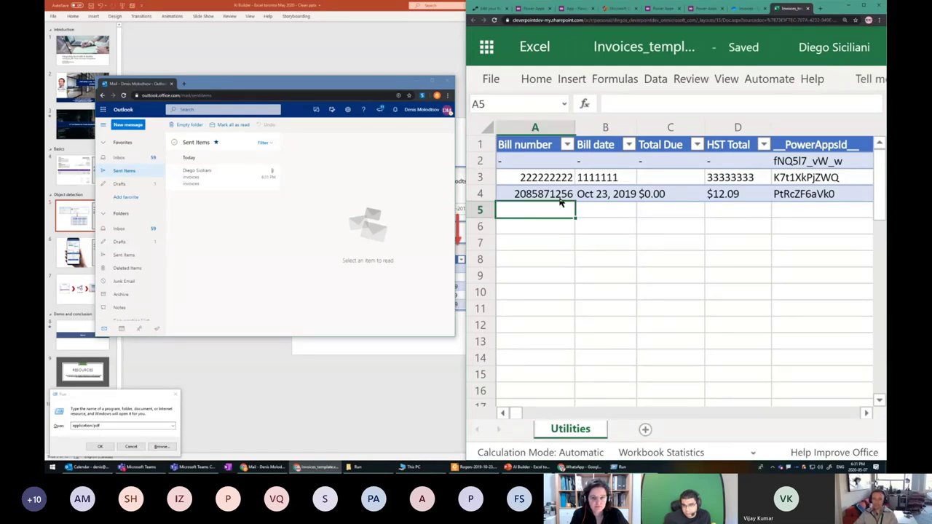
click(615, 213)
drag(561, 216, 806, 211)
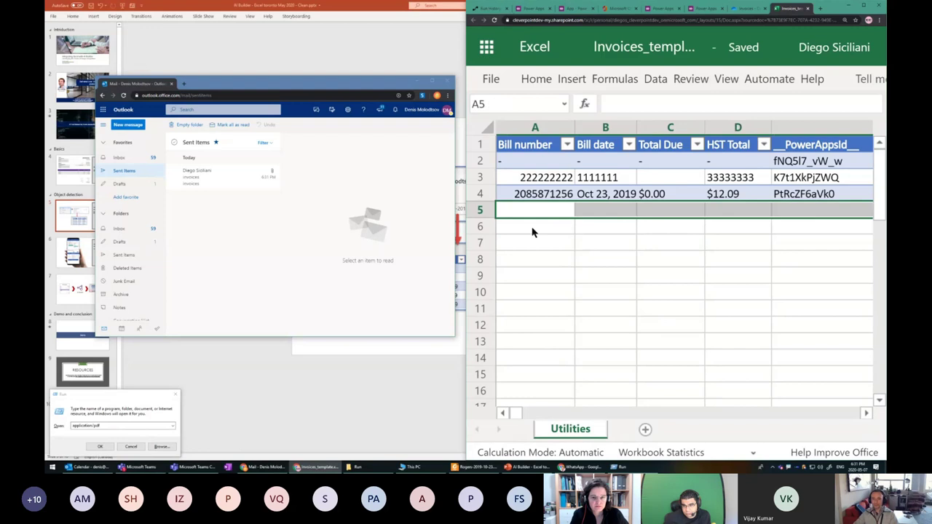
drag(532, 231, 799, 231)
drag(546, 248, 803, 249)
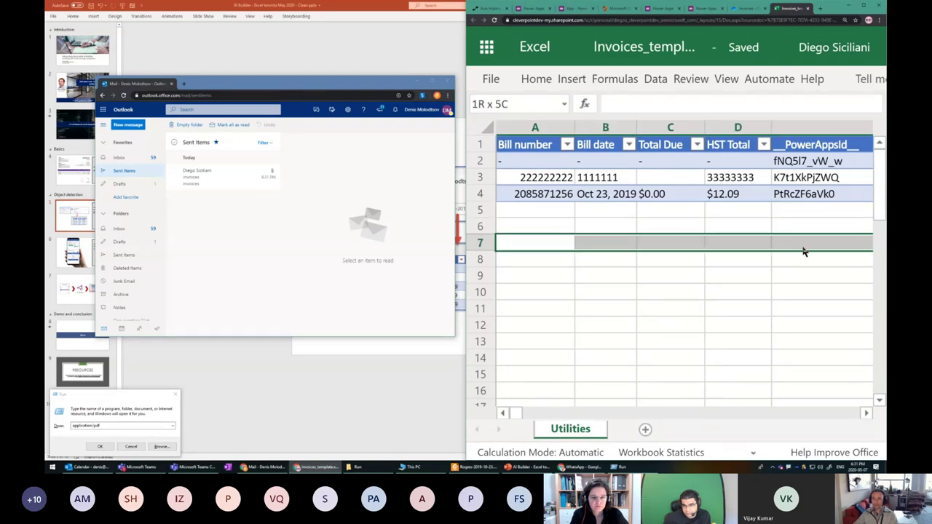
drag(517, 262, 808, 260)
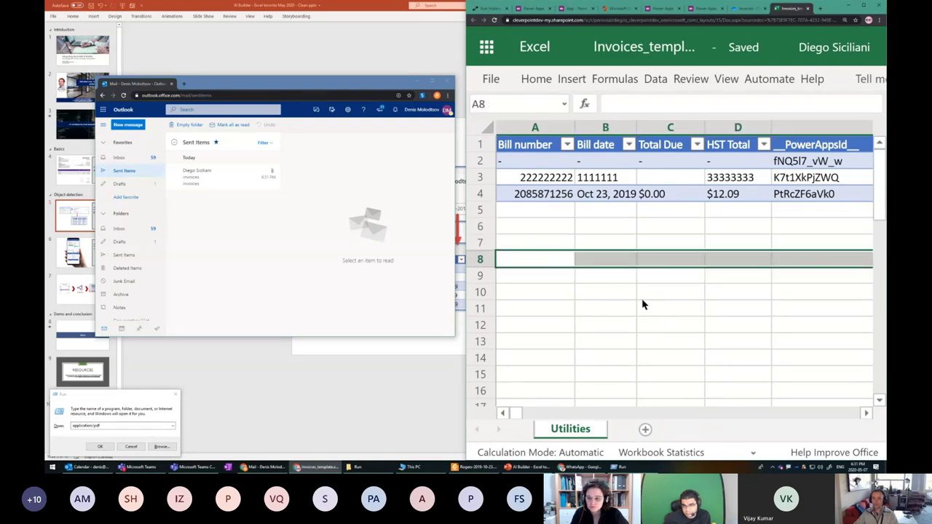
click(648, 293)
drag(527, 267, 808, 262)
drag(558, 279, 780, 283)
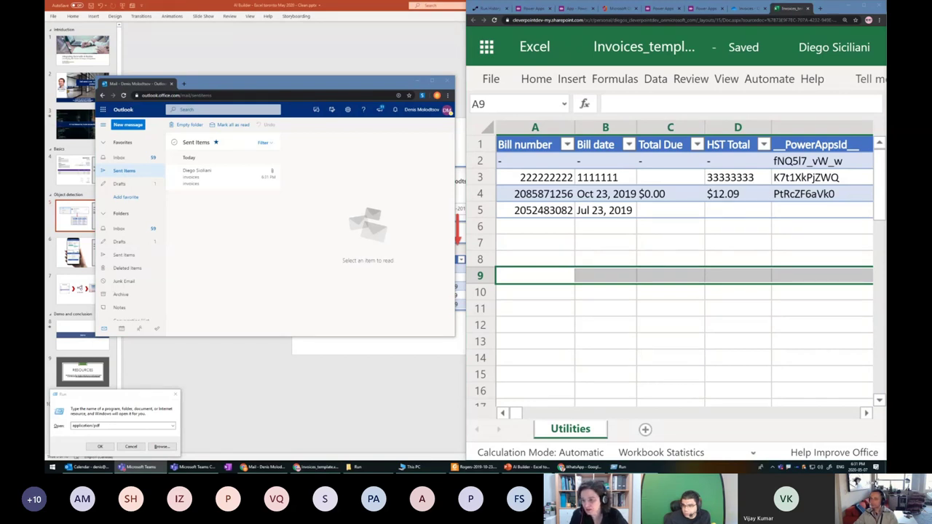
click(538, 329)
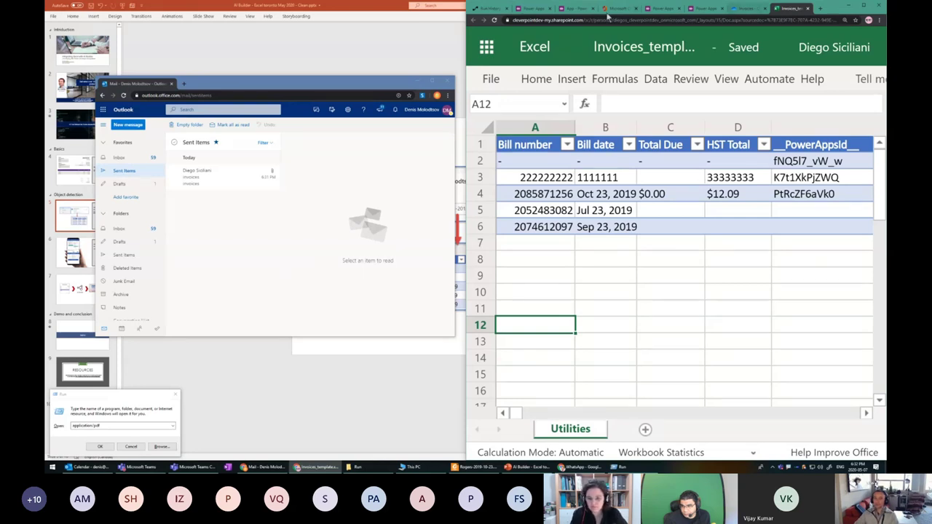
- Alternate between the flow's run status page and the spreadsheet while rows are added
click(487, 9)
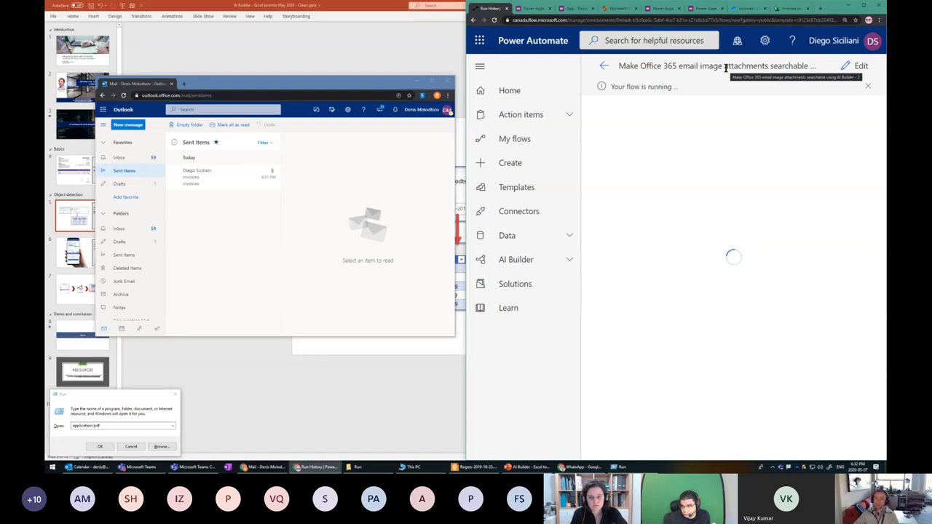
click(649, 40)
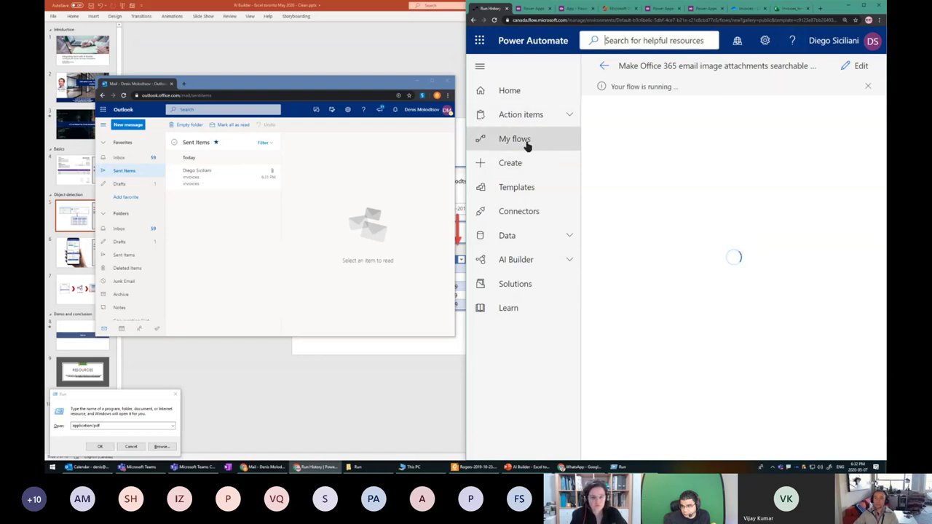
click(784, 8)
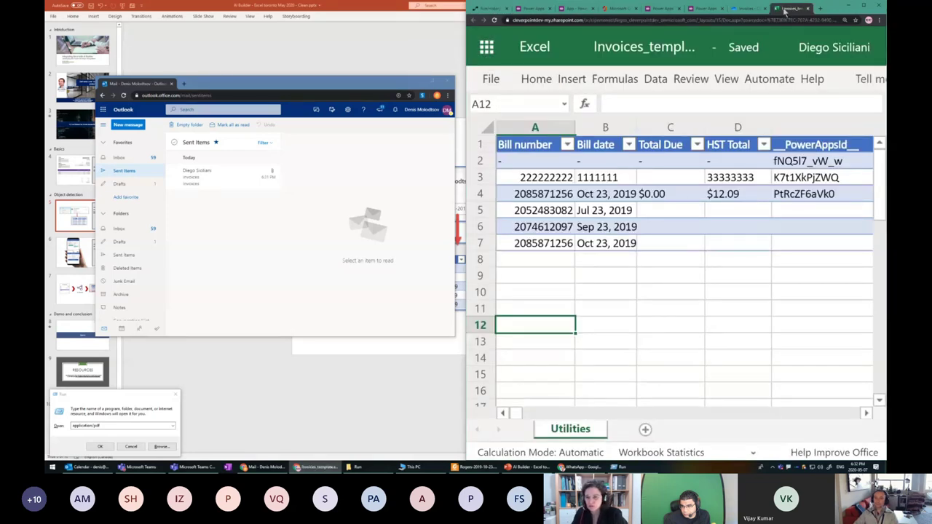
click(486, 8)
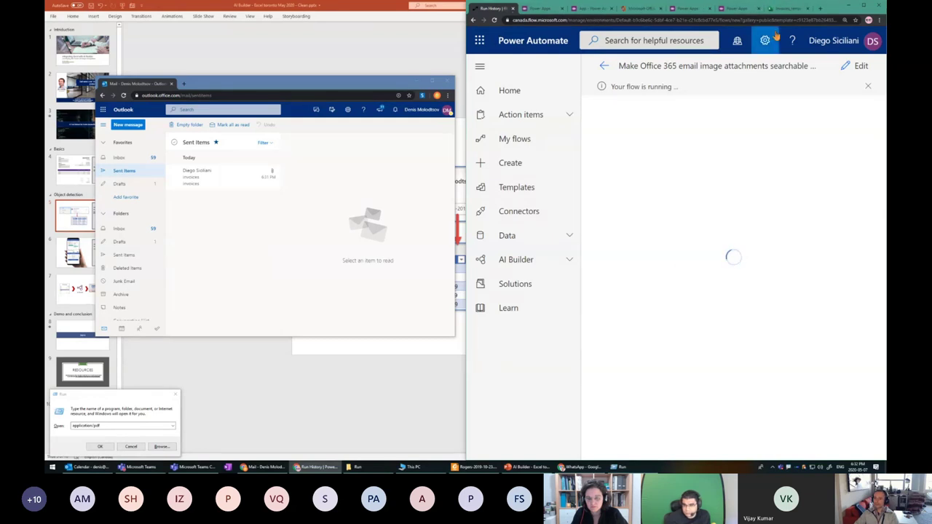
click(788, 8)
- Select A5:B9 to review all five new bill number and date rows through Dec 23, 2019
click(665, 260)
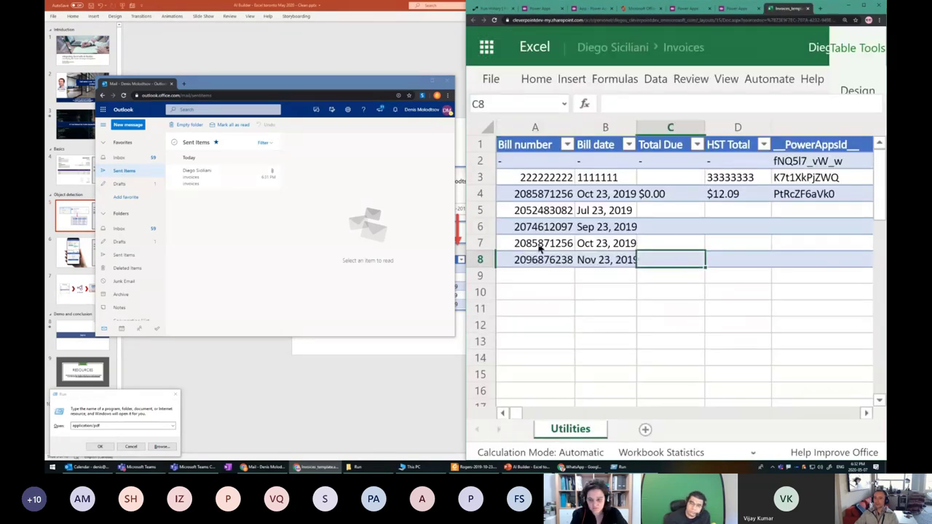
drag(526, 210, 615, 260)
drag(537, 210, 624, 287)
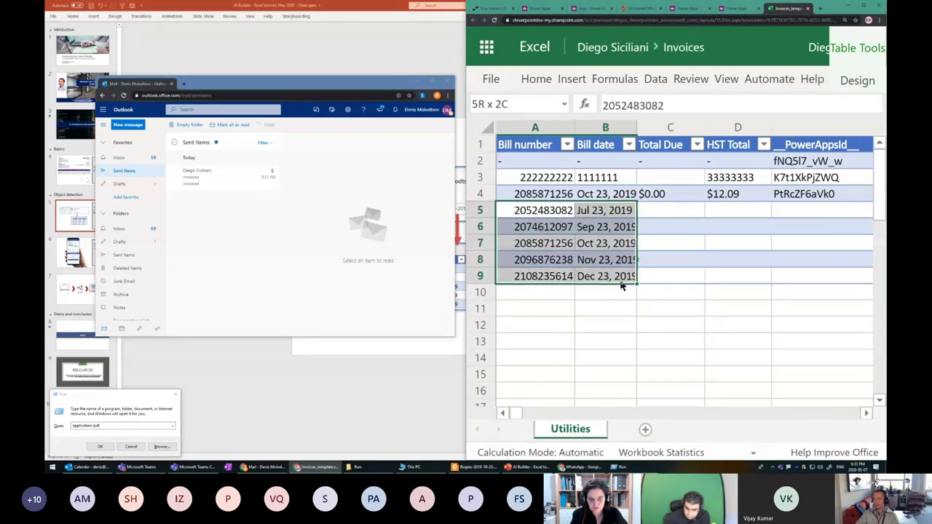
click(704, 275)
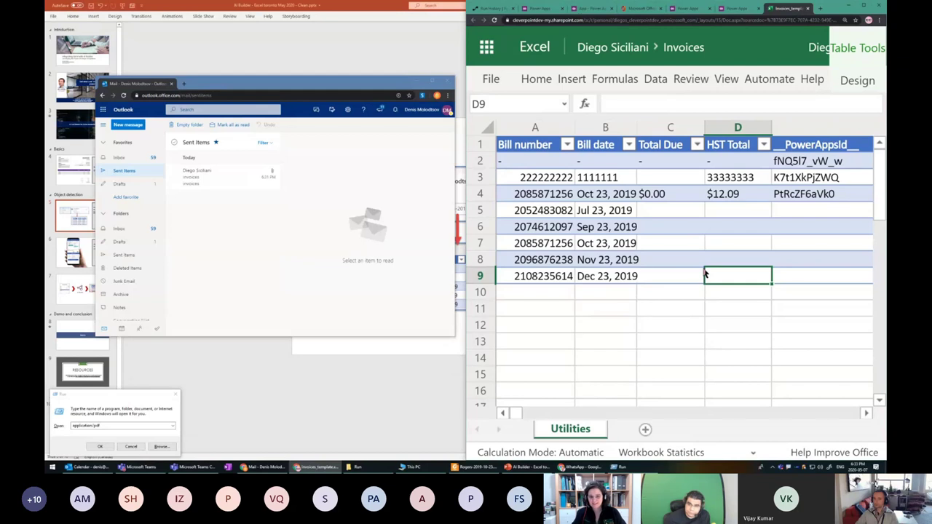
click(703, 271)
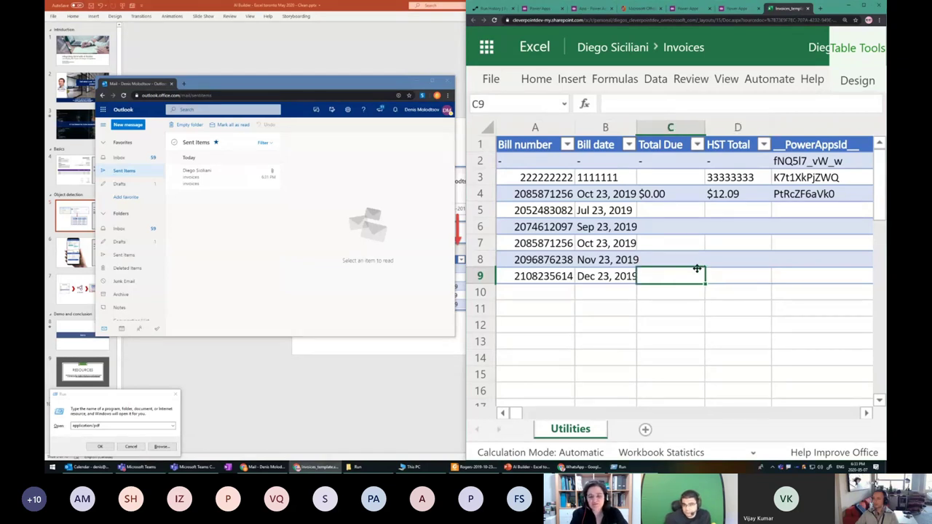
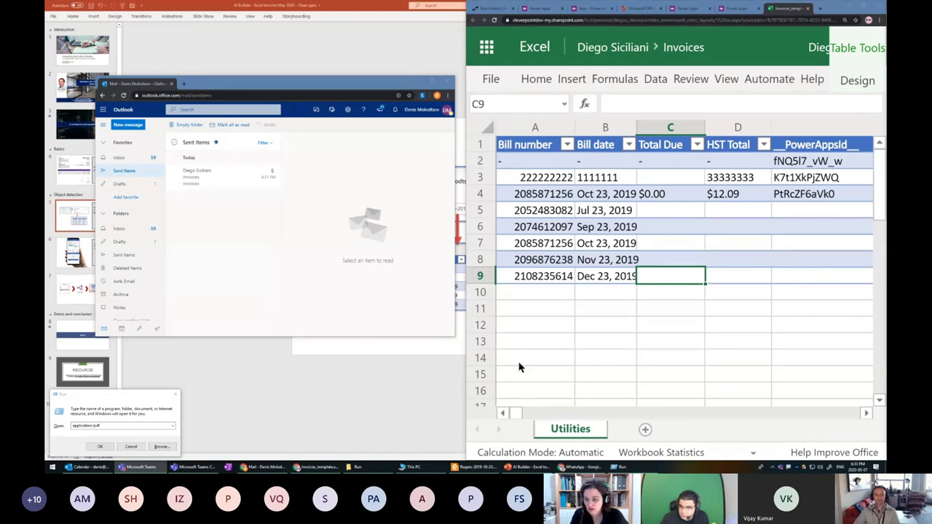
- Dismiss the success banner, open the flow's details page with its completed run, then return to PowerPoint
click(490, 8)
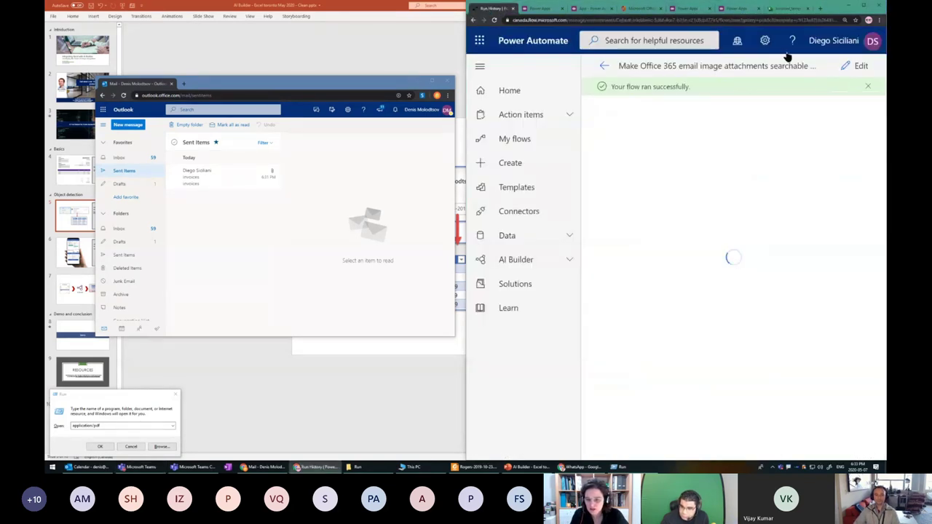
click(869, 88)
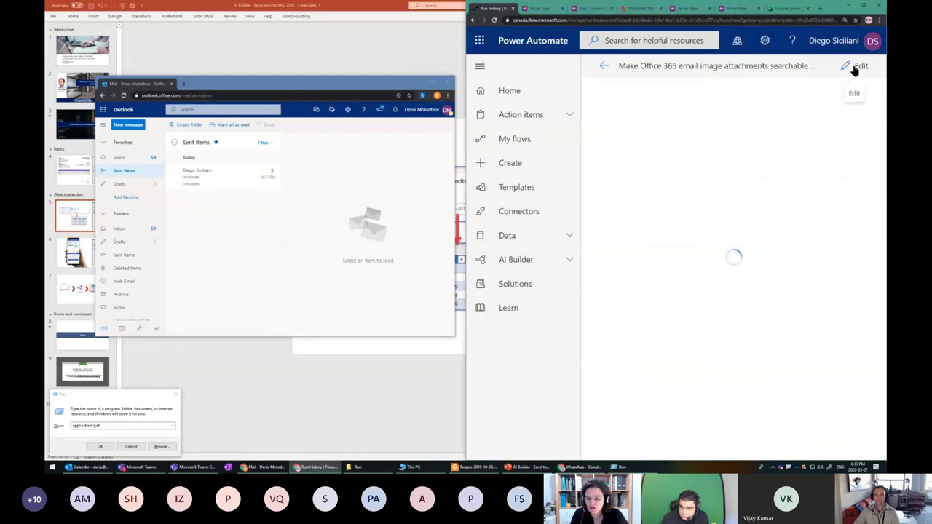
click(599, 68)
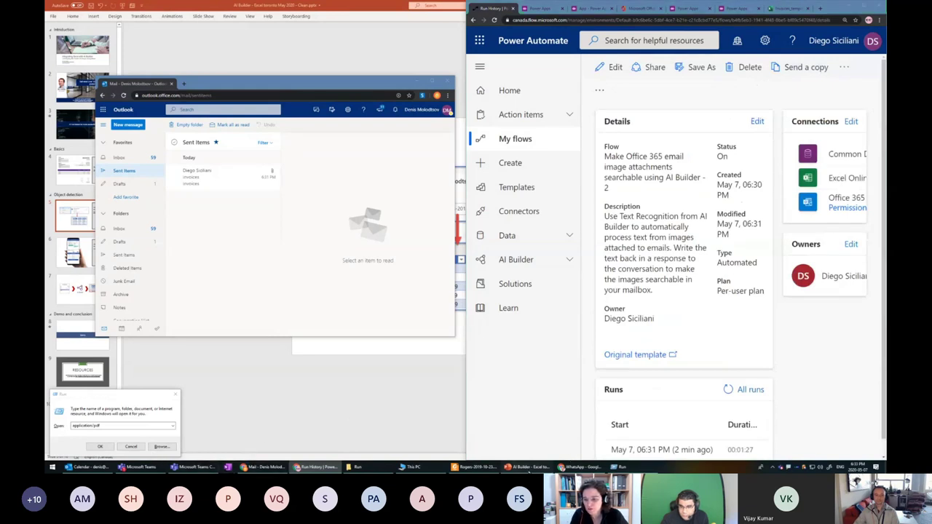
click(535, 466)
- Show the RESOURCES slide, highlight its Office 365 E5 Trial and AI Builder Calculator lines, then minimise
click(83, 375)
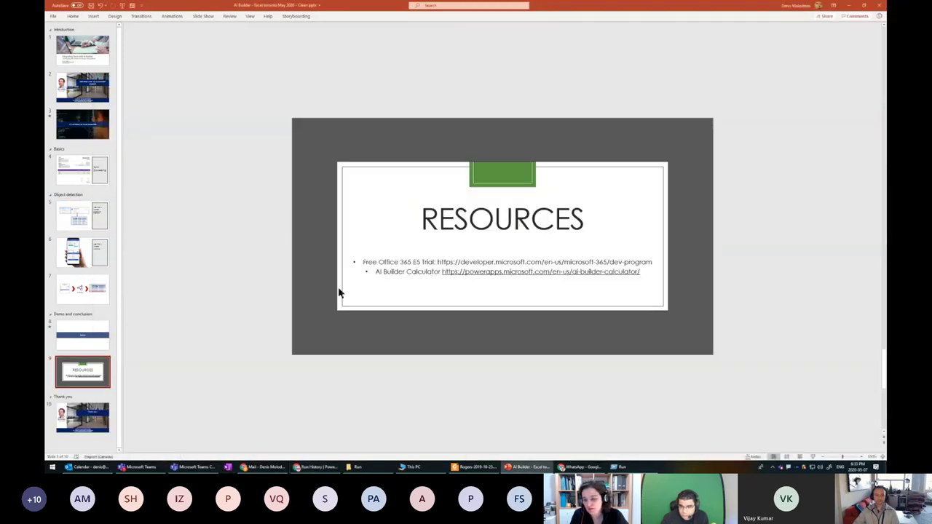
scroll(698, 304, up, 4)
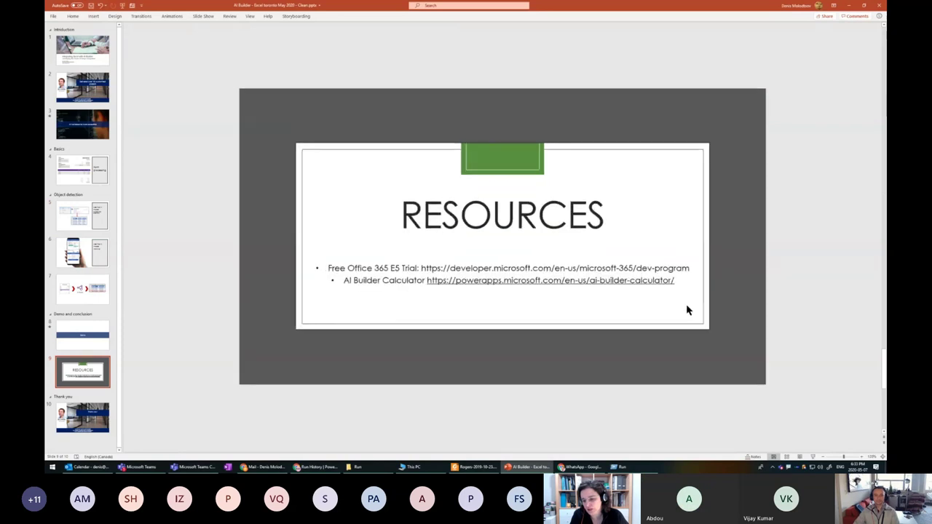
scroll(686, 314, down, 1)
scroll(687, 291, up, 1)
triple_click(677, 284)
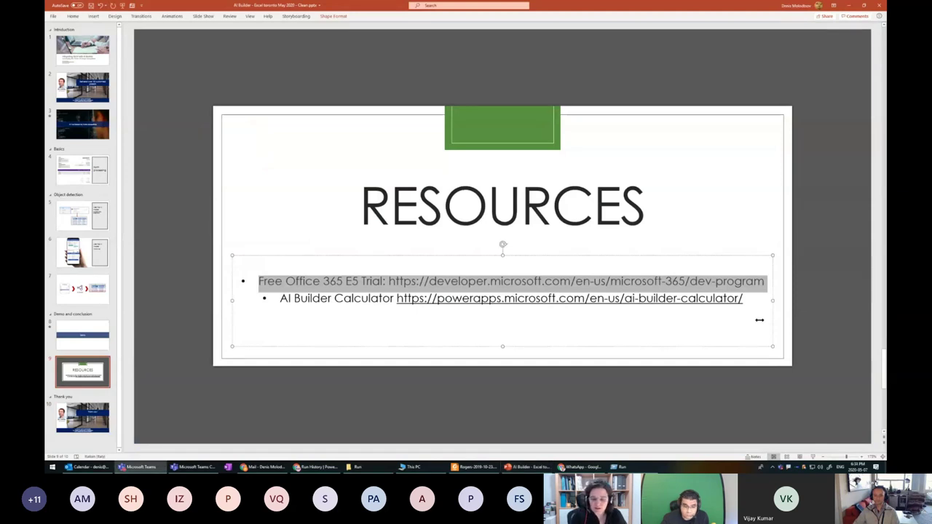
triple_click(746, 299)
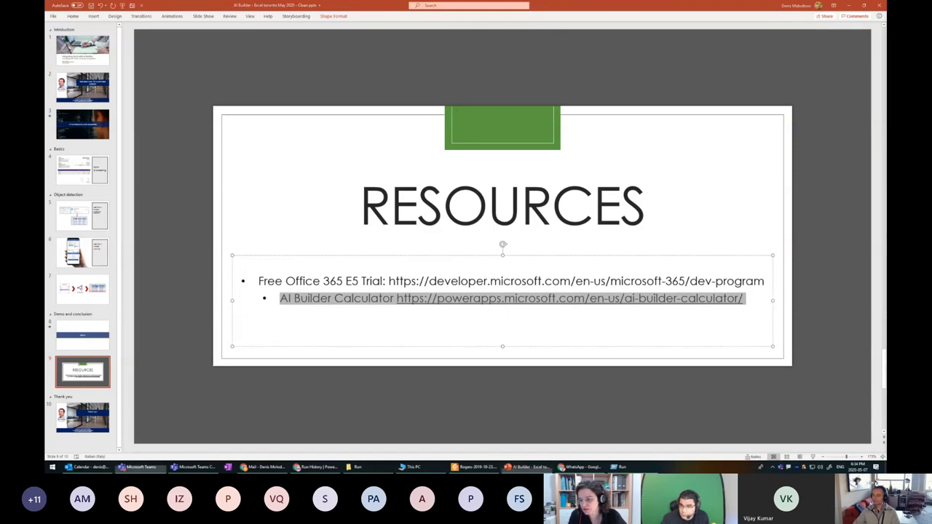
click(754, 299)
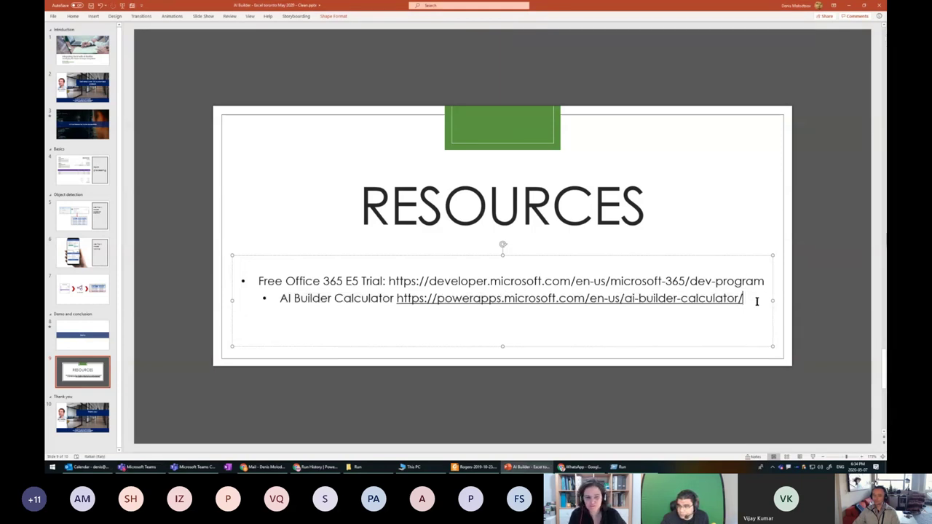
key(ctrl+a)
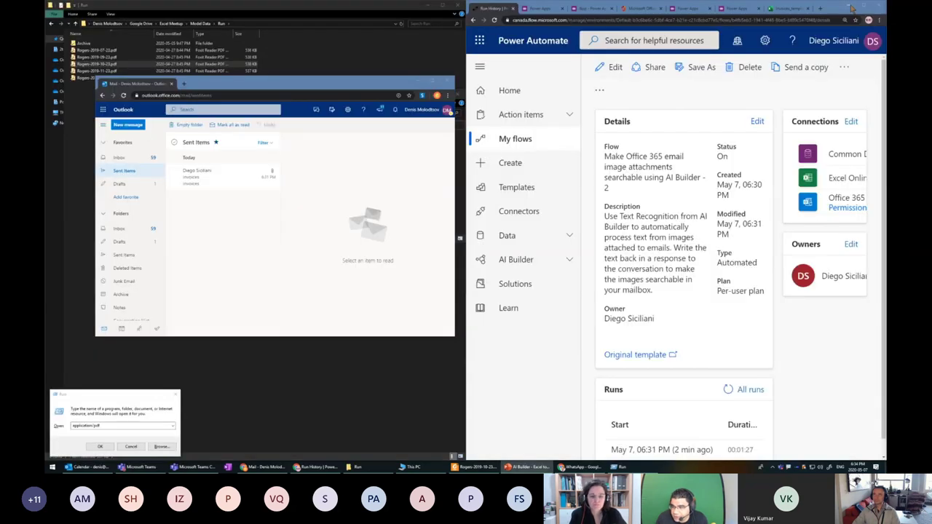
click(849, 6)
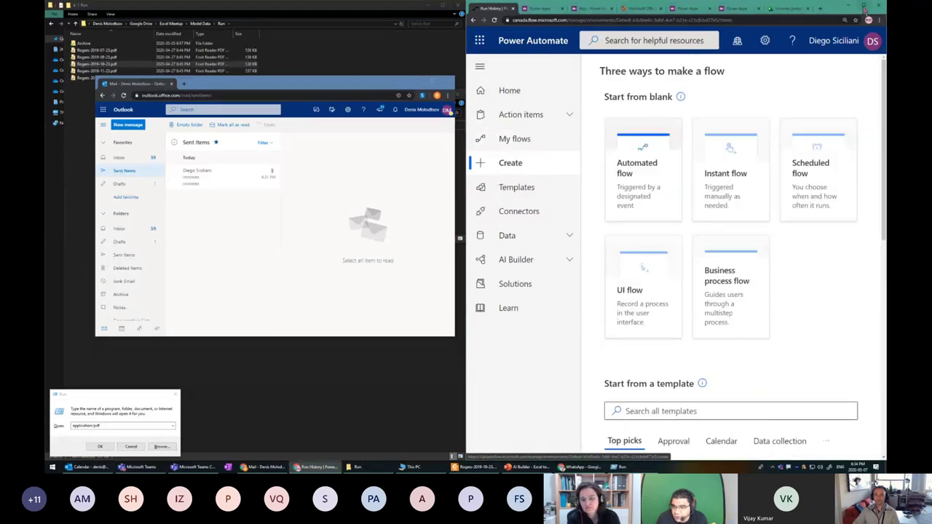
- Search templates for 'gmail', preview the Save Gmail attachments to Google Drive template, then search 'Outlook'
key(super+Up)
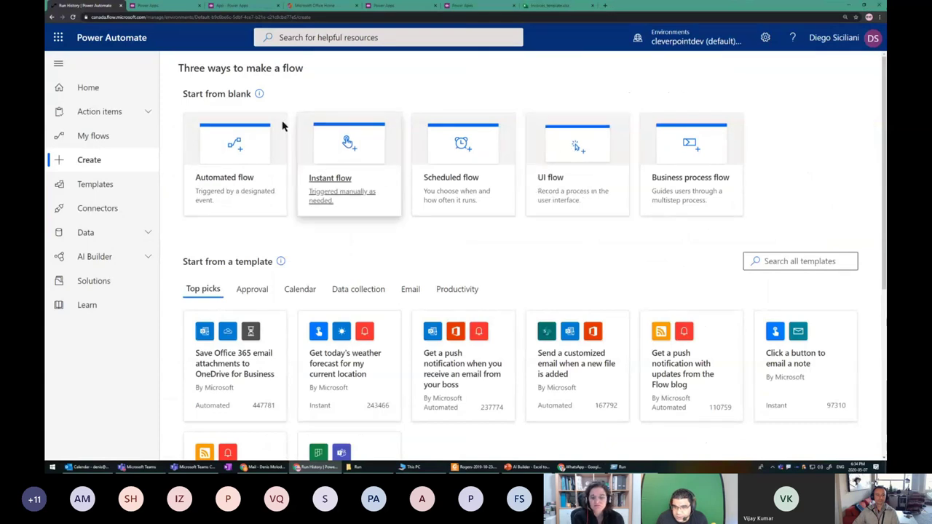
click(769, 261)
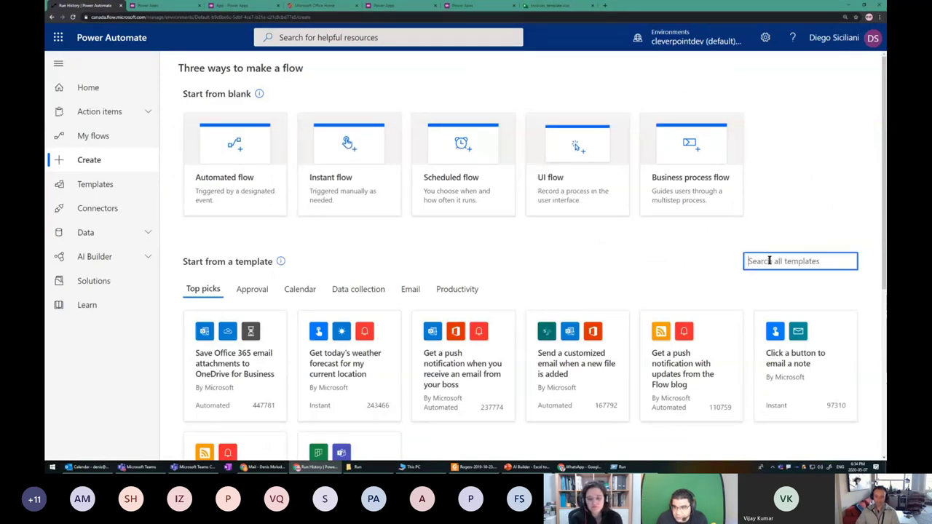
text(gmail)
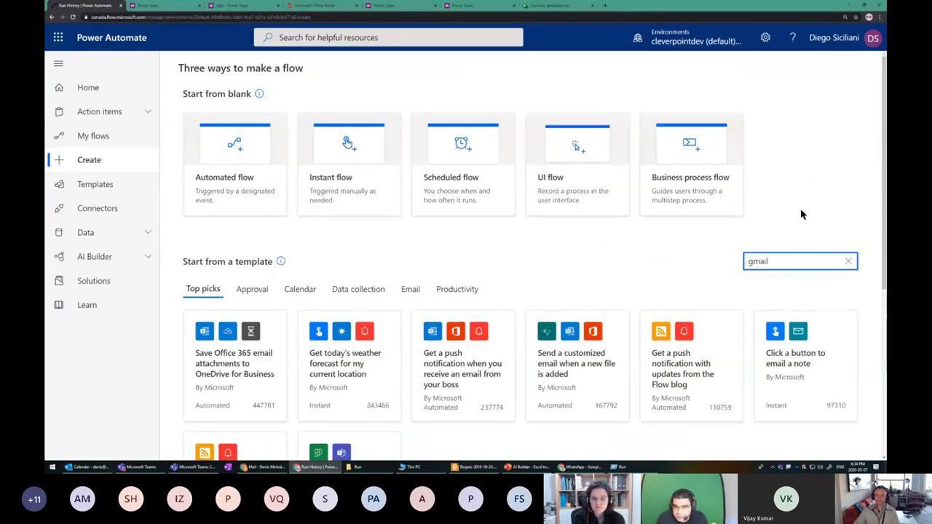
scroll(800, 213, down, 1)
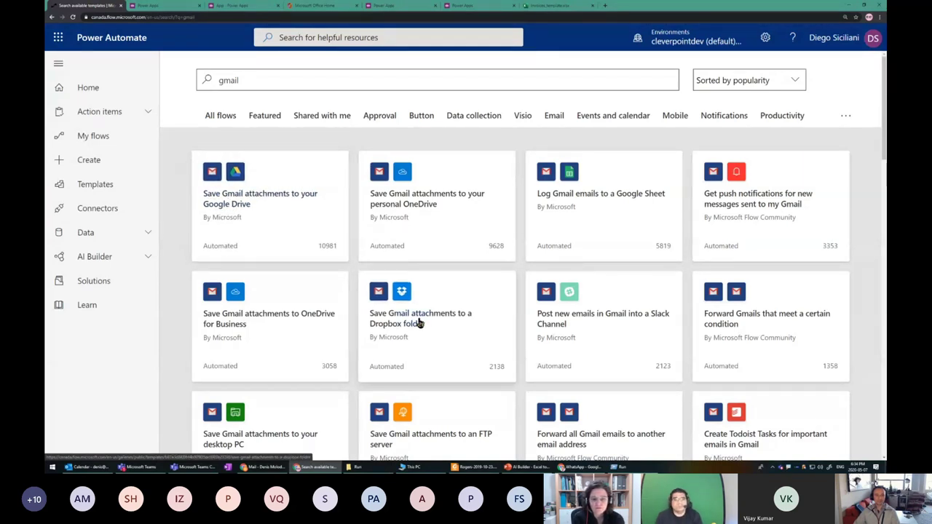
click(223, 203)
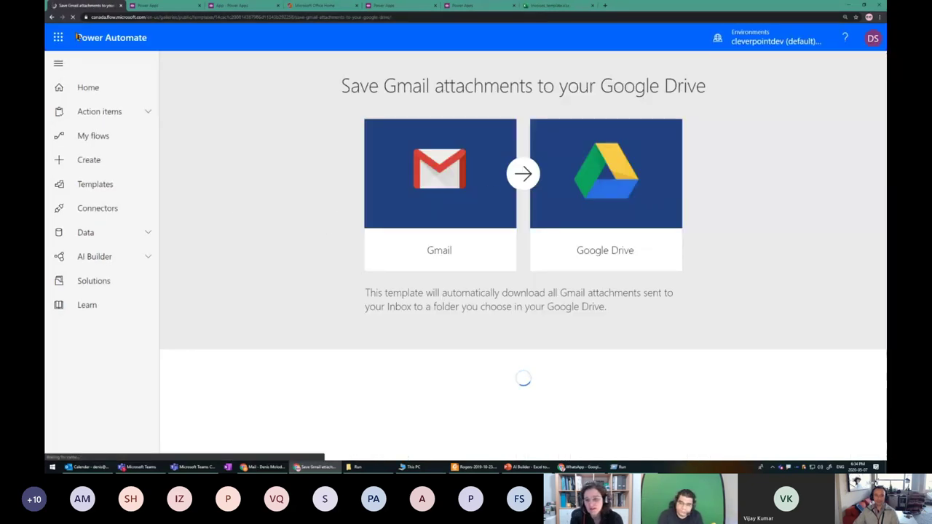
right_click(52, 19)
click(95, 31)
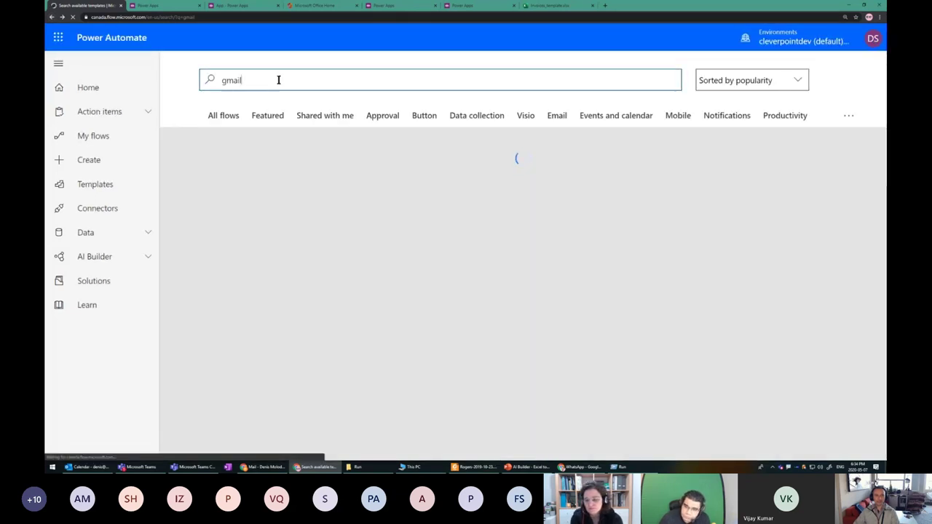
key(ctrl+a)
text(Outlook)
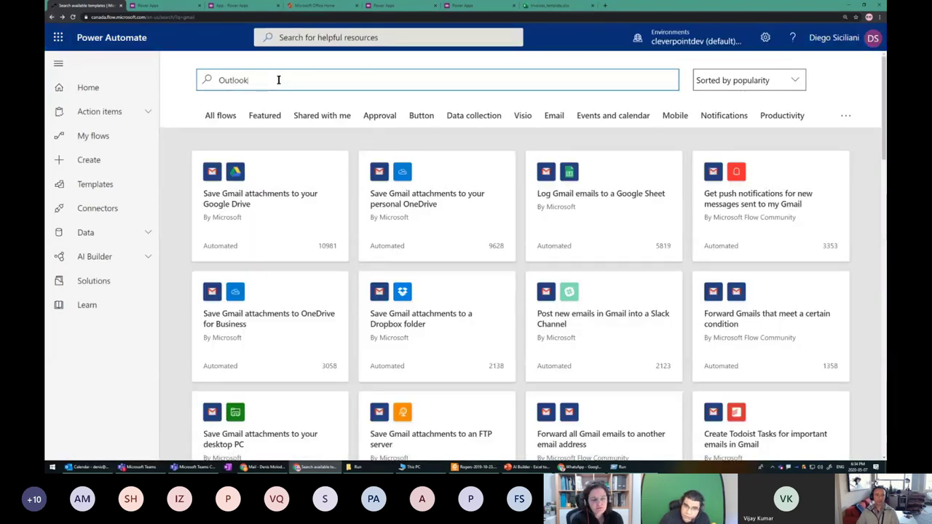
key(Return)
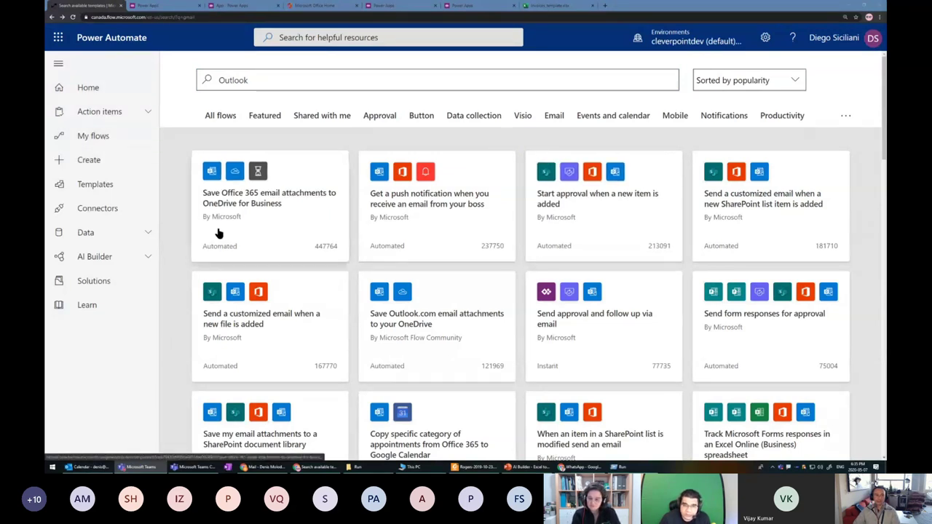
- Review My flows, then scroll through the Power Automate Home page's templates and services
click(104, 144)
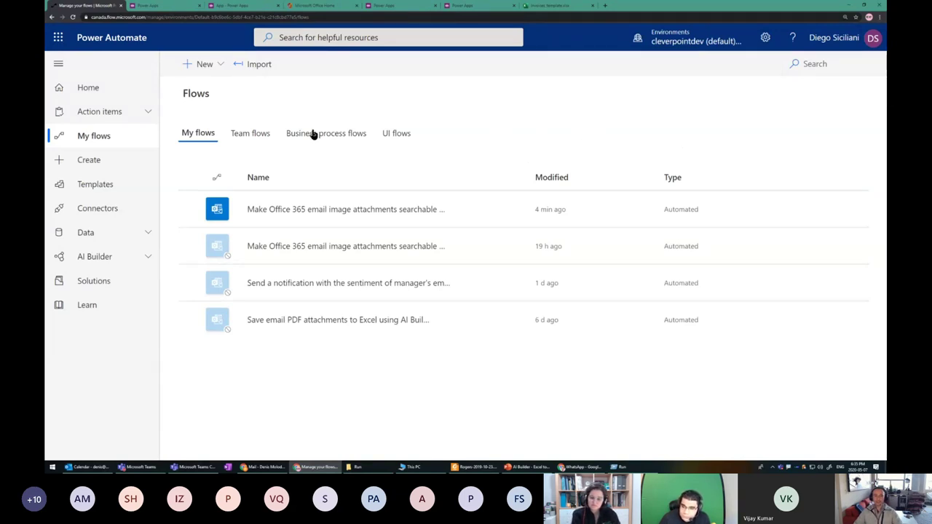
click(80, 93)
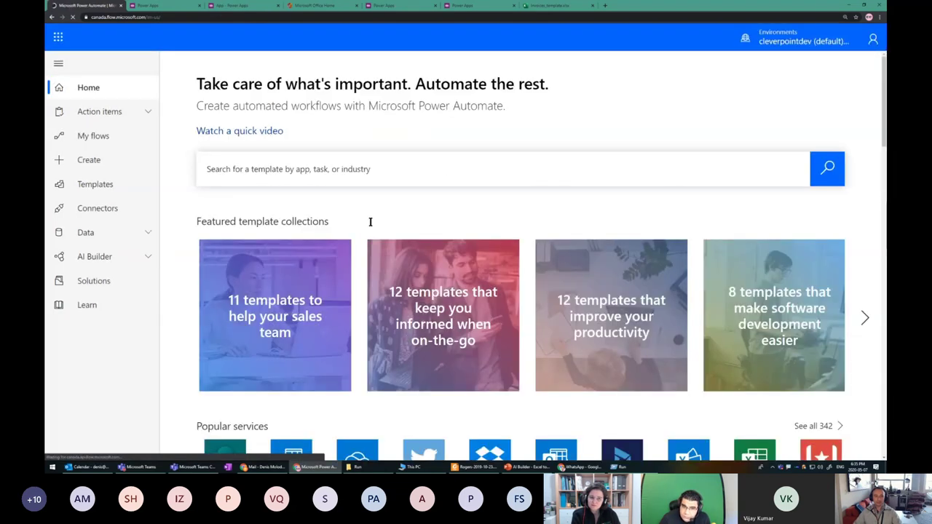
triple_click(370, 222)
scroll(370, 223, down, 5)
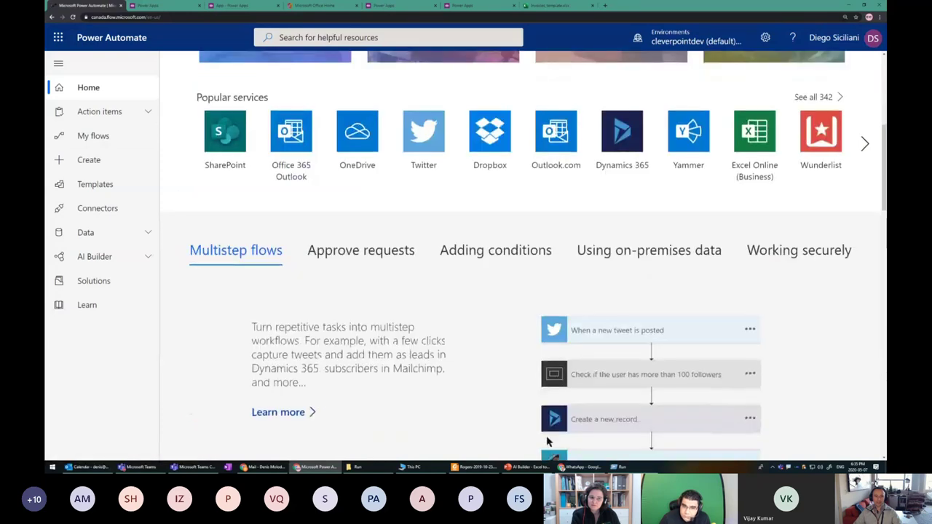
scroll(379, 387, down, 3)
scroll(411, 335, down, 15)
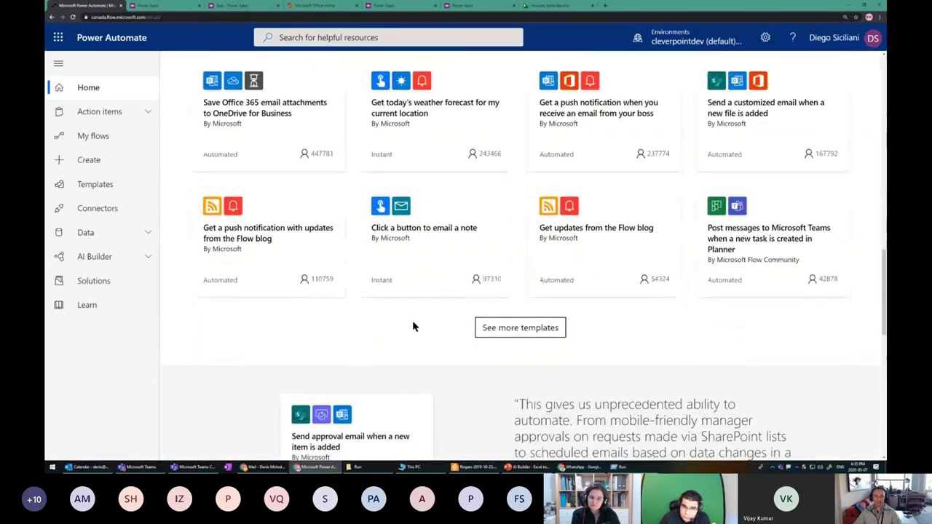
scroll(411, 332, up, 15)
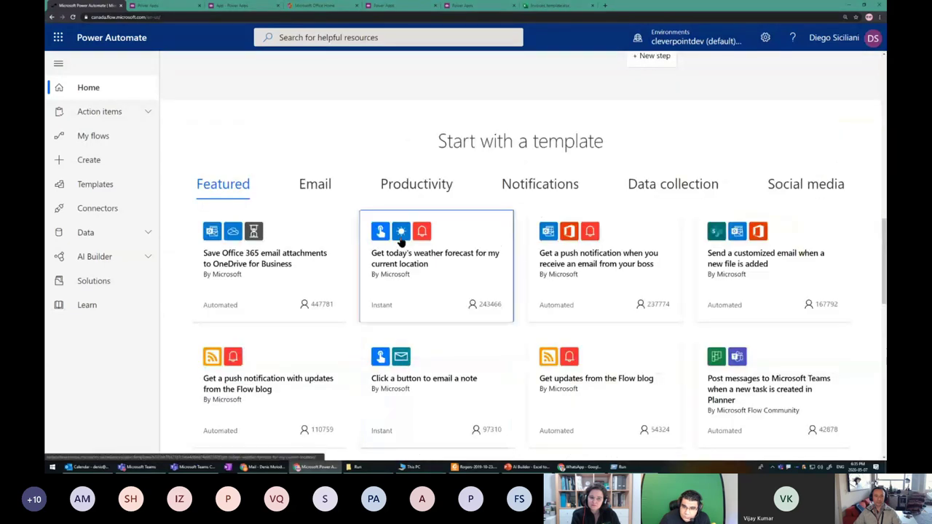
scroll(383, 164, up, 5)
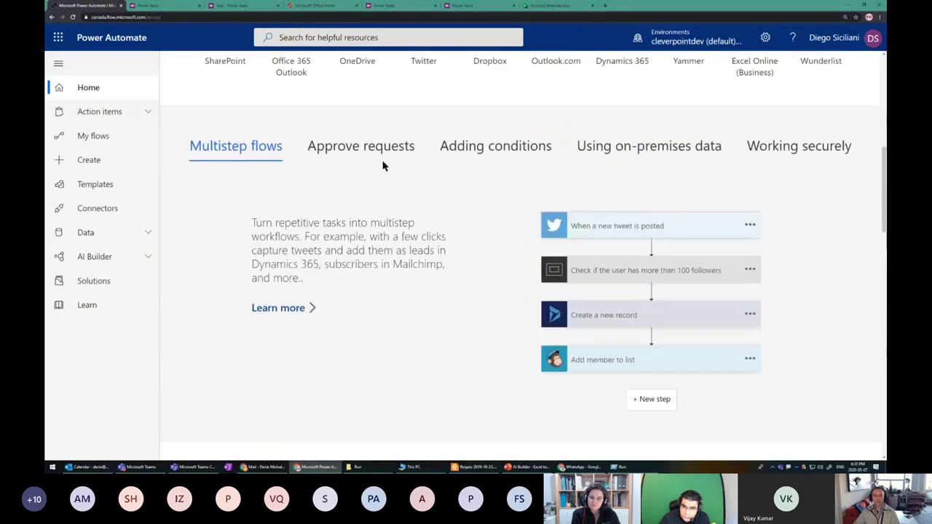
key(ctrl+t)
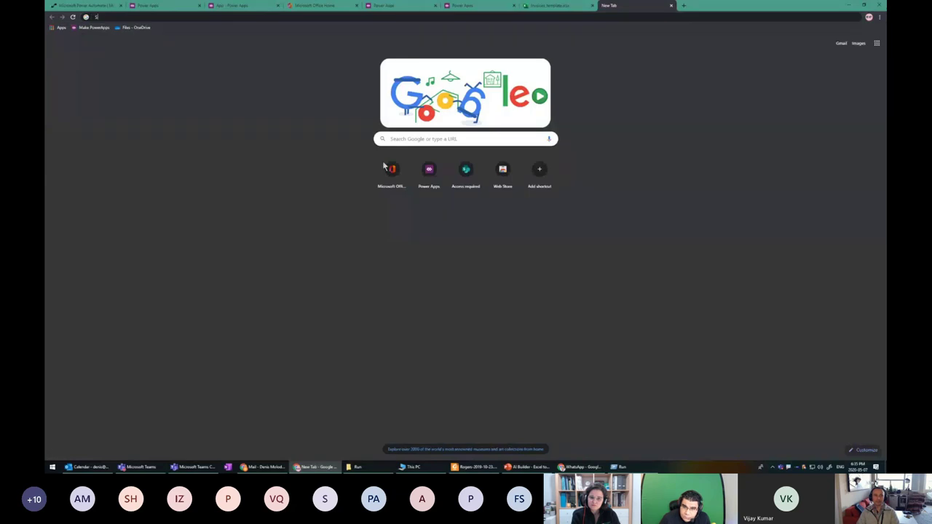
- Find and open the presenter's YouTube channel, select its address, then return to Power Apps Home
text(Sha)
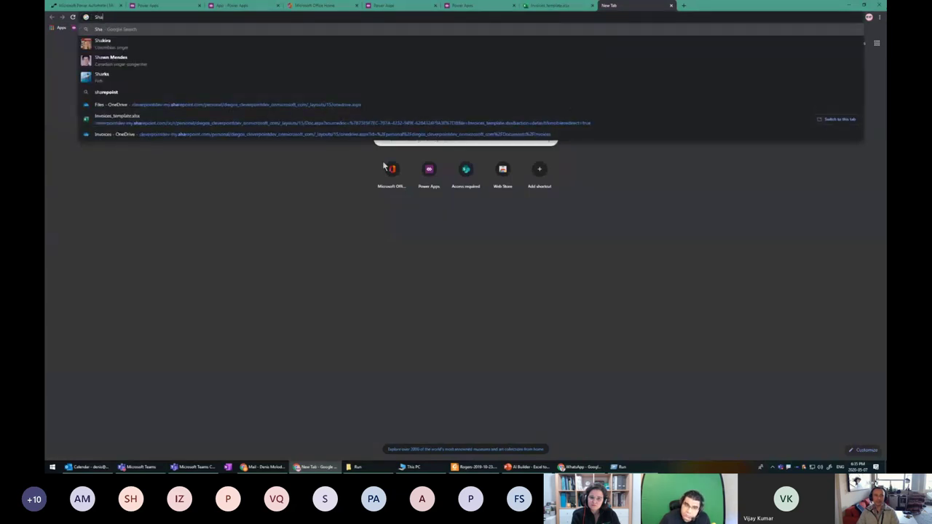
text(ne Young)
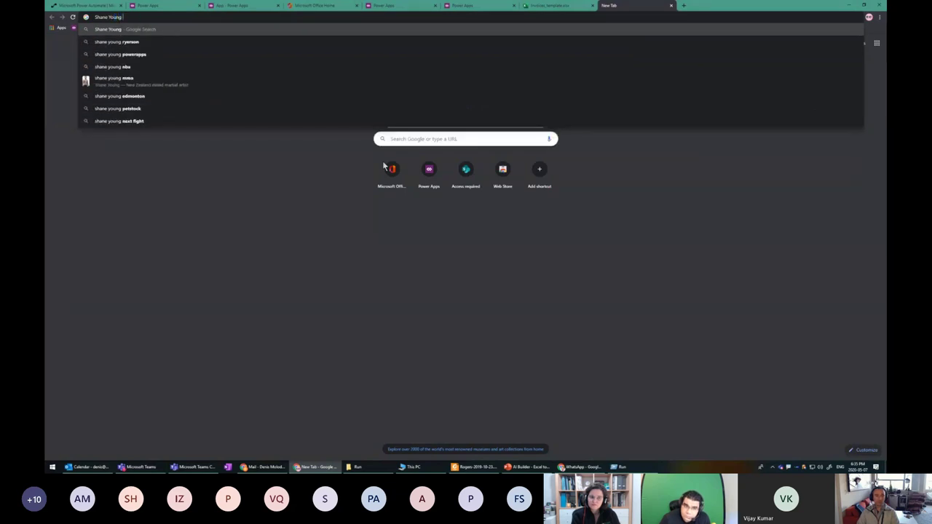
text( youtube)
key(Return)
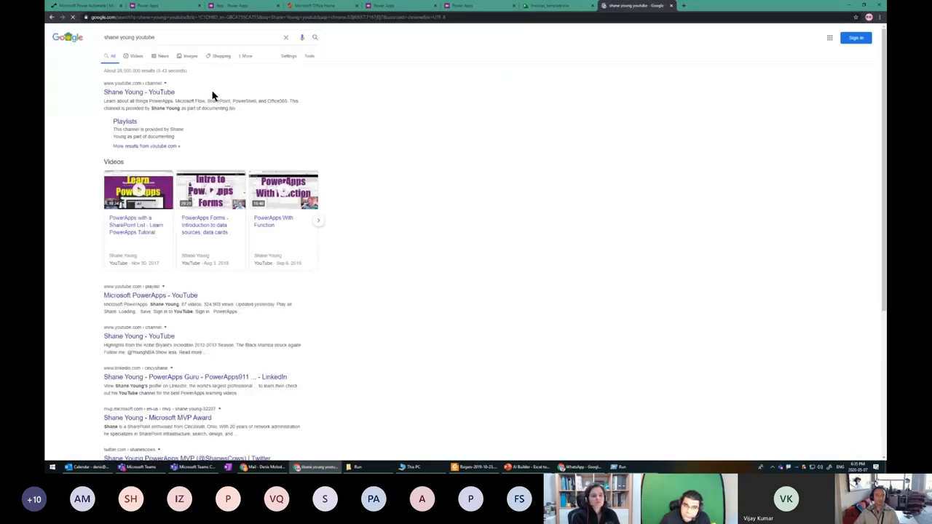
click(131, 93)
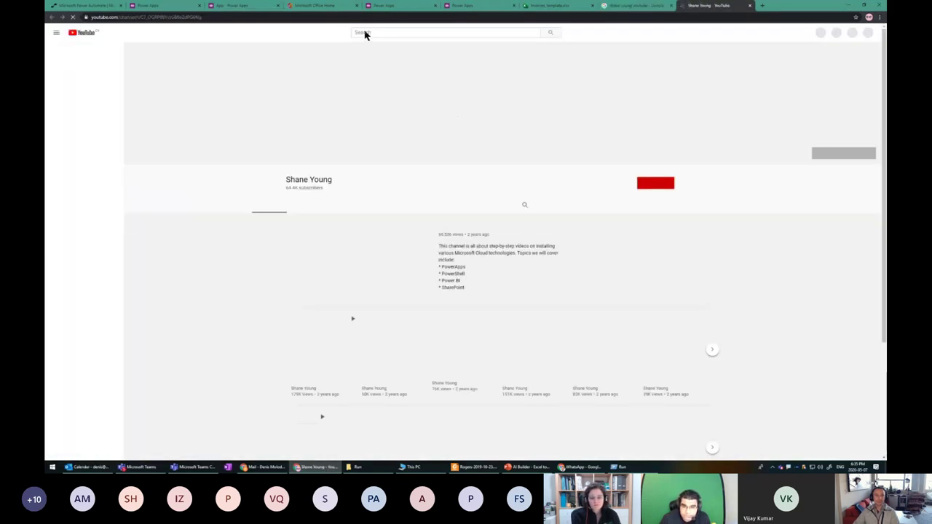
drag(398, 183, 334, 180)
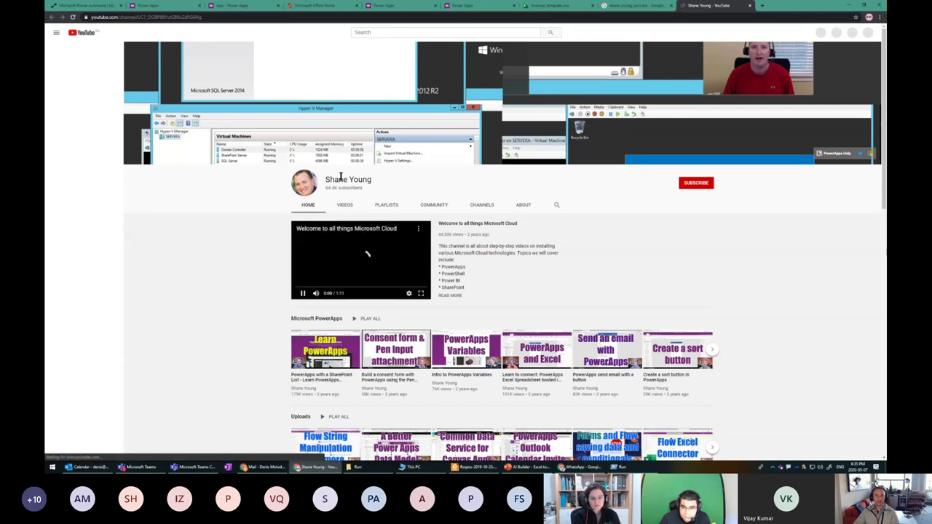
key(ctrl+l)
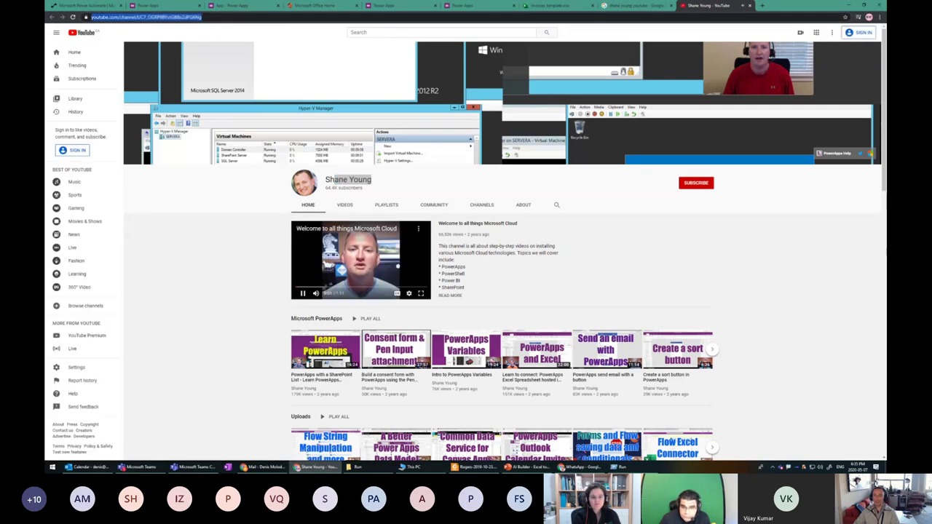
key(alt+Tab)
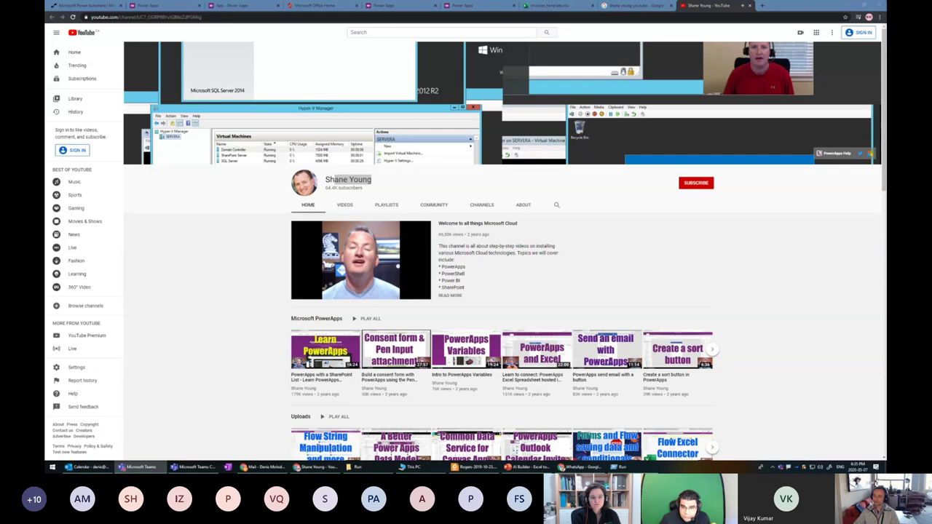
key(alt+Tab)
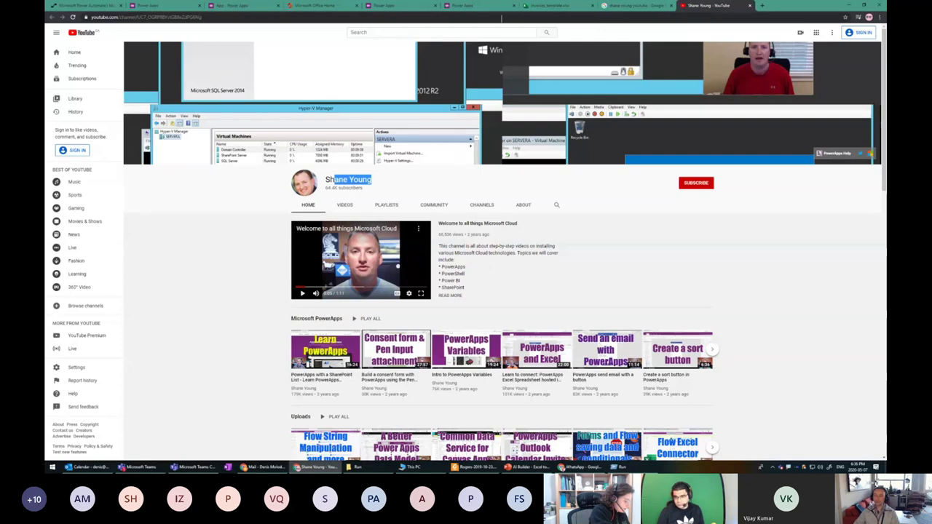
click(138, 5)
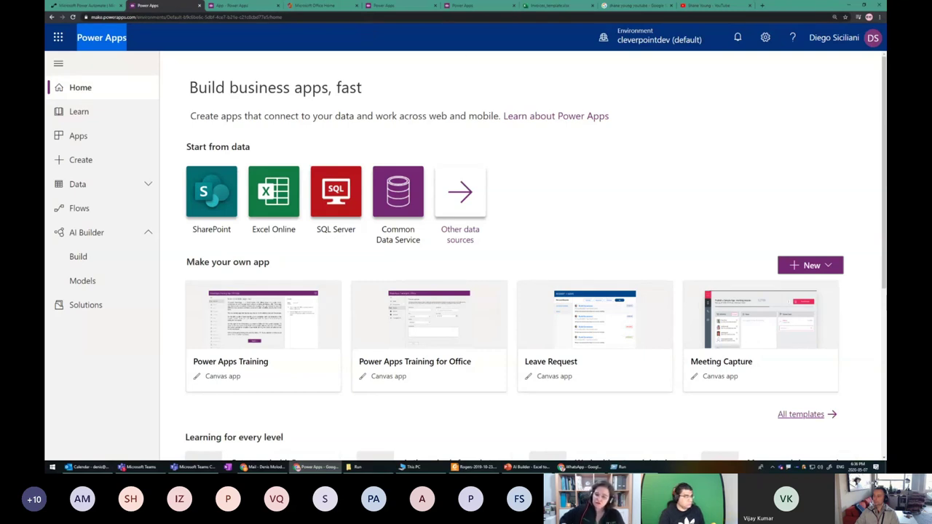
- Open the Process Invoice app in Power Apps Studio
key(alt+Tab)
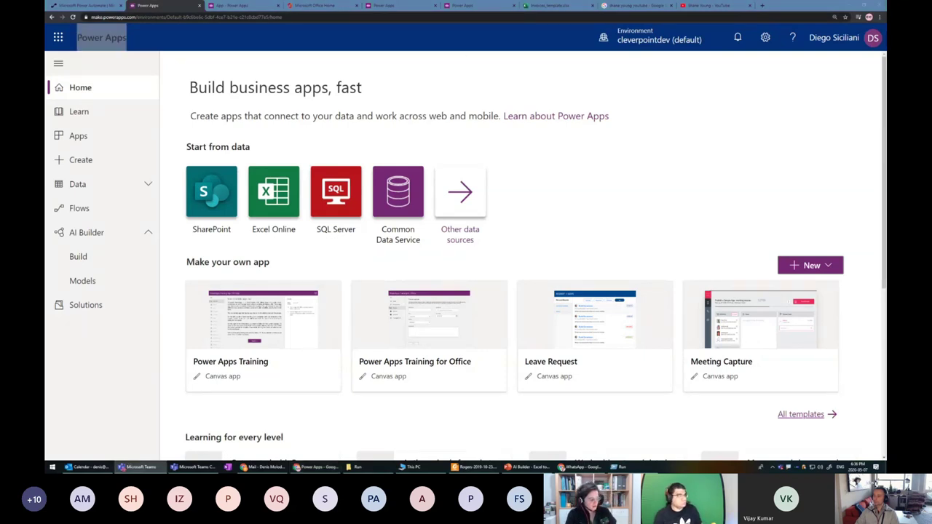
click(717, 152)
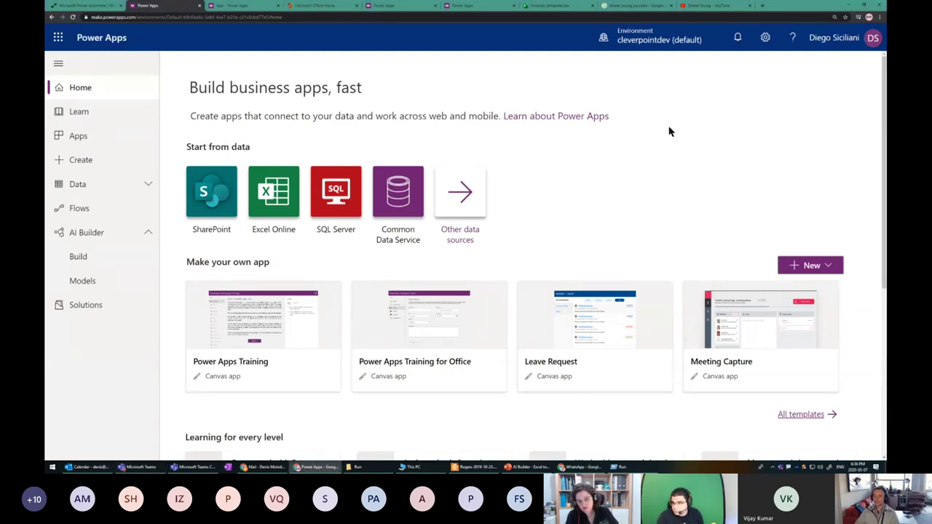
click(459, 9)
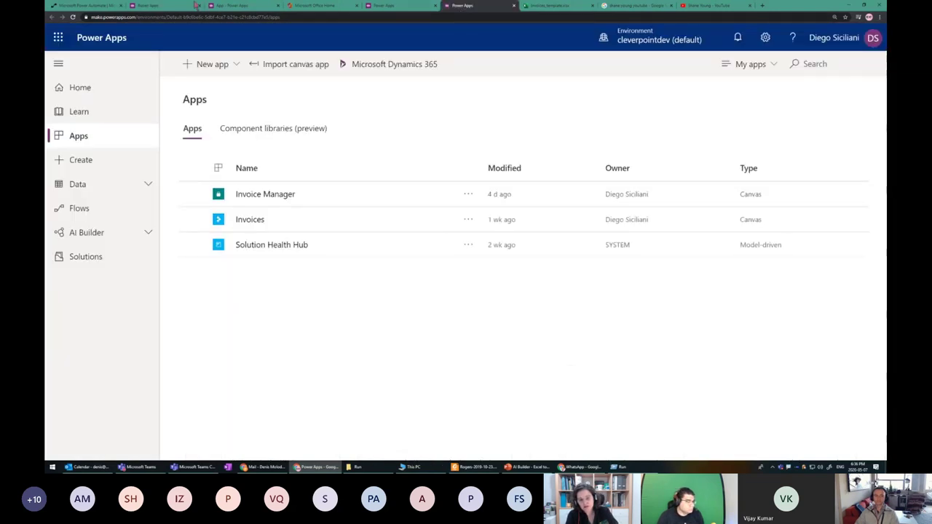
click(158, 6)
click(248, 7)
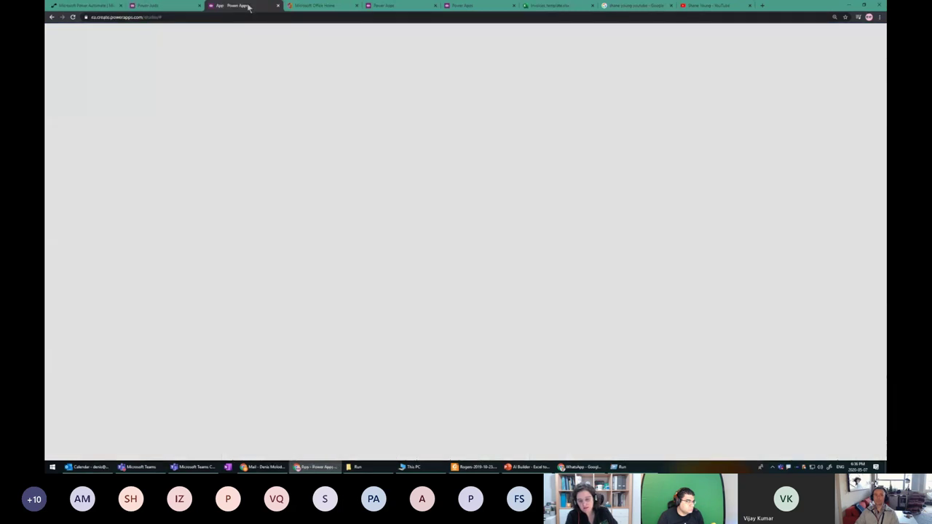
- Preview the app, try its invoice file picker, then close the preview and select the invoice card
click(821, 63)
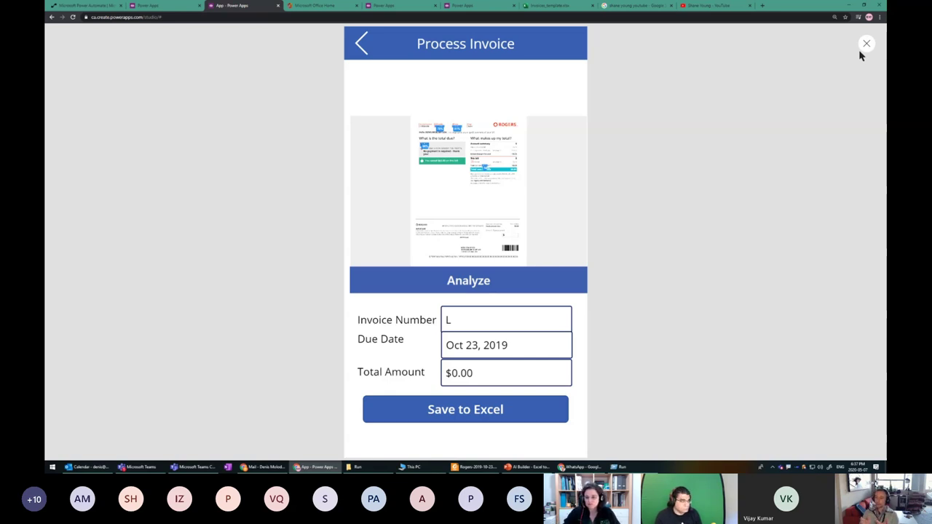
click(505, 235)
key(Escape)
drag(358, 320, 435, 320)
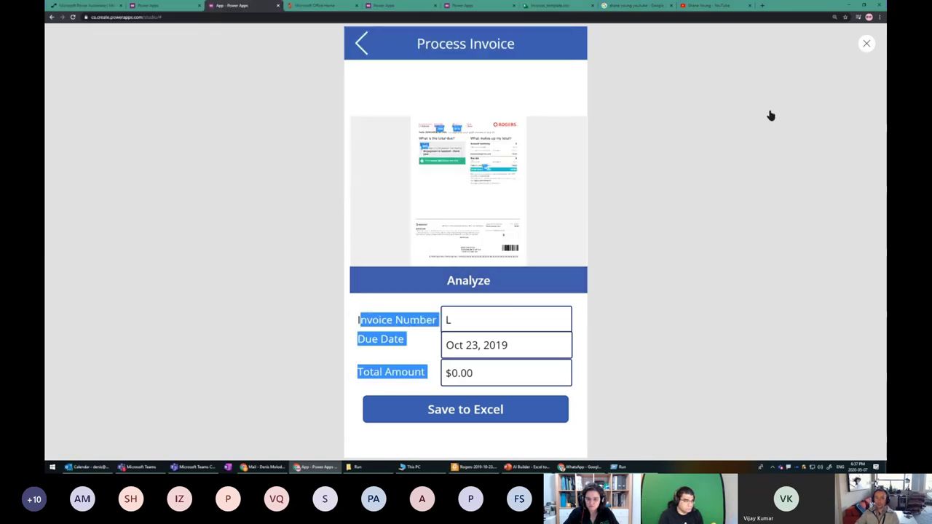
key(Escape)
click(533, 324)
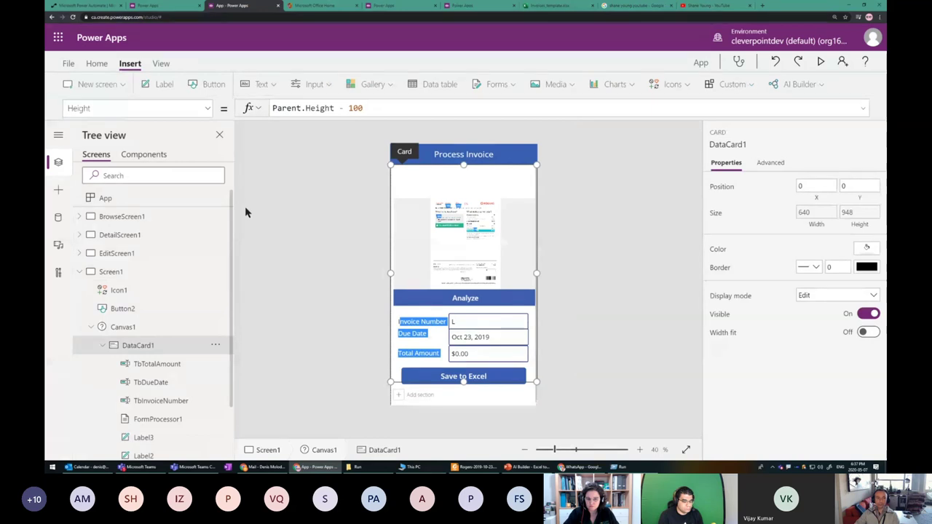
- Insert a label and position it, narrowed, beside the Invoice Number box
click(158, 89)
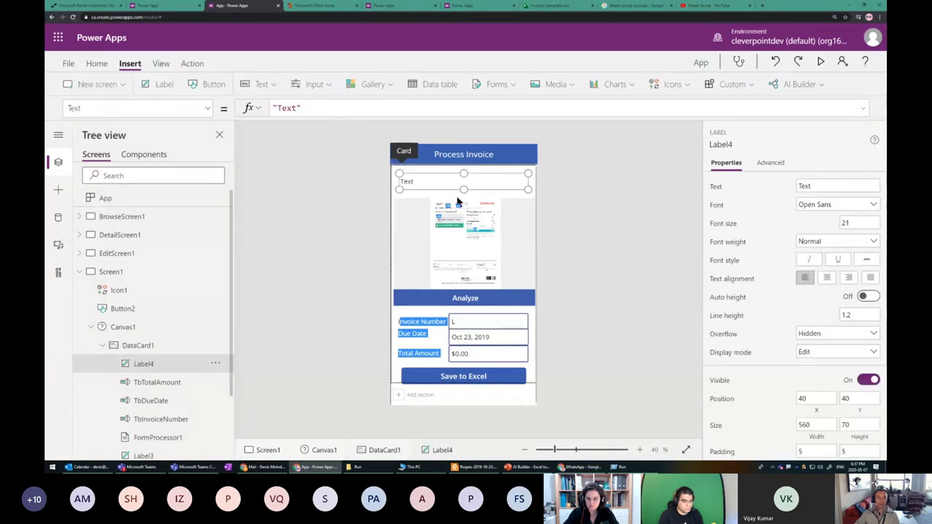
drag(446, 190, 588, 324)
drag(409, 323, 517, 320)
click(517, 321)
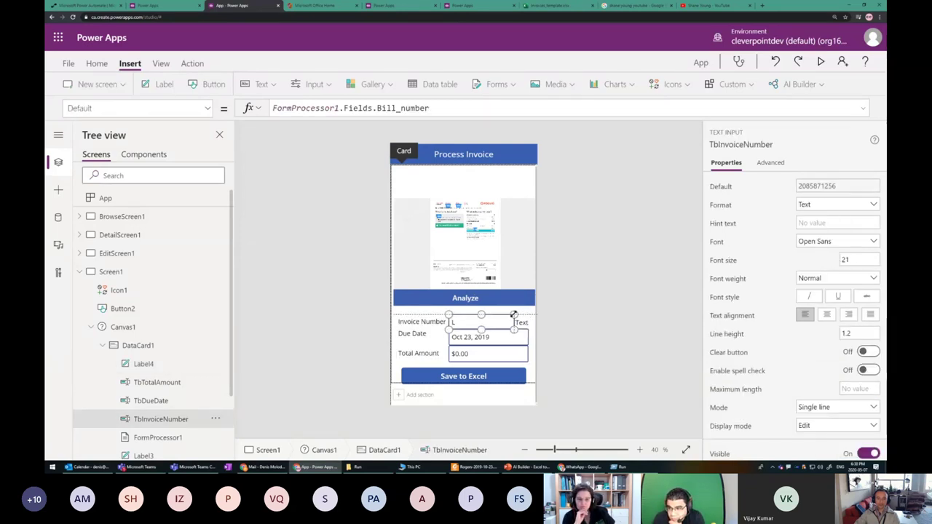
drag(522, 325, 524, 322)
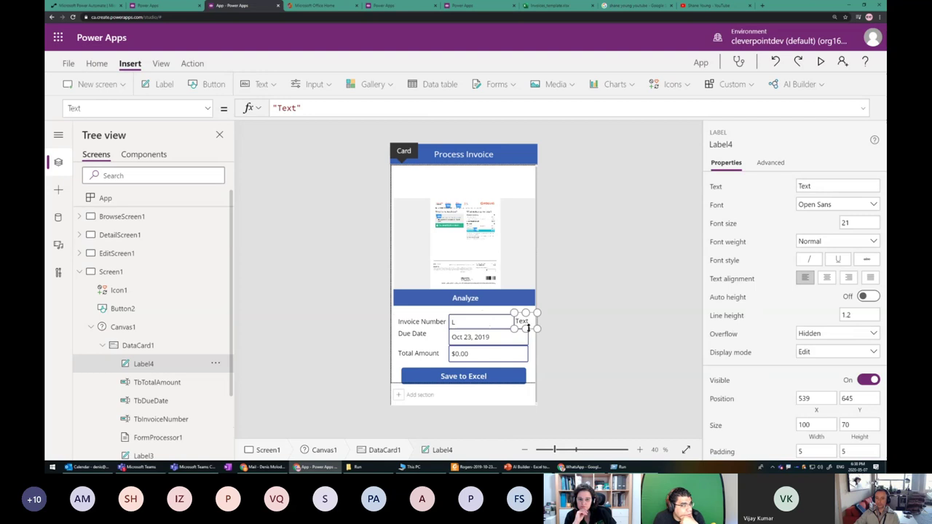
- Copy the name FormProcessor1 and paste it into the new label's Text formula
click(477, 253)
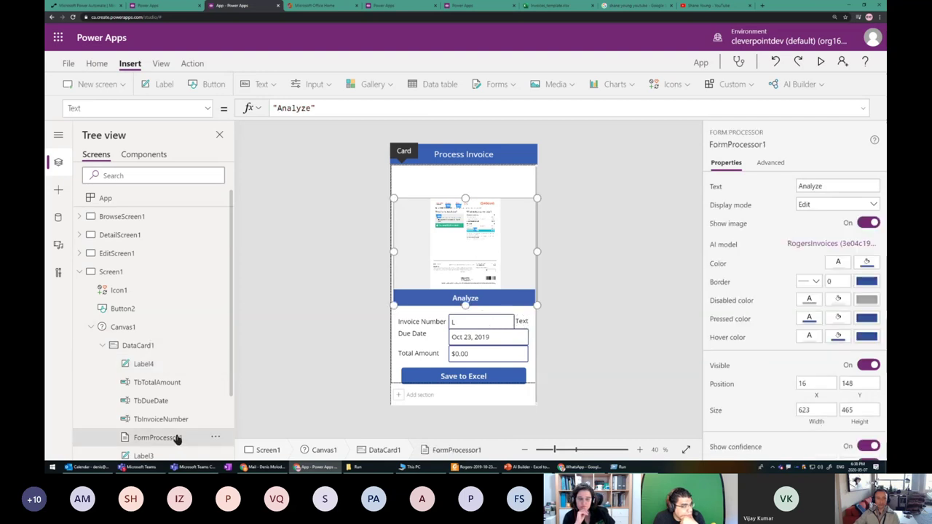
scroll(178, 437, down, 1)
double_click(185, 406)
key(ctrl+c)
click(522, 317)
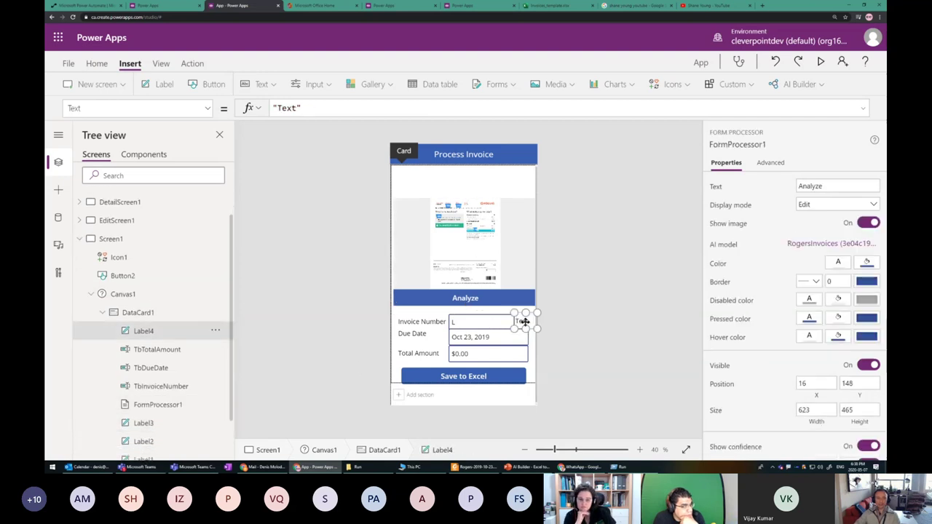
key(ctrl+v)
- Extend the label formula to FormProcessor1.Fields. to list Bill_date, Bill_number and Total_Due
text(.)
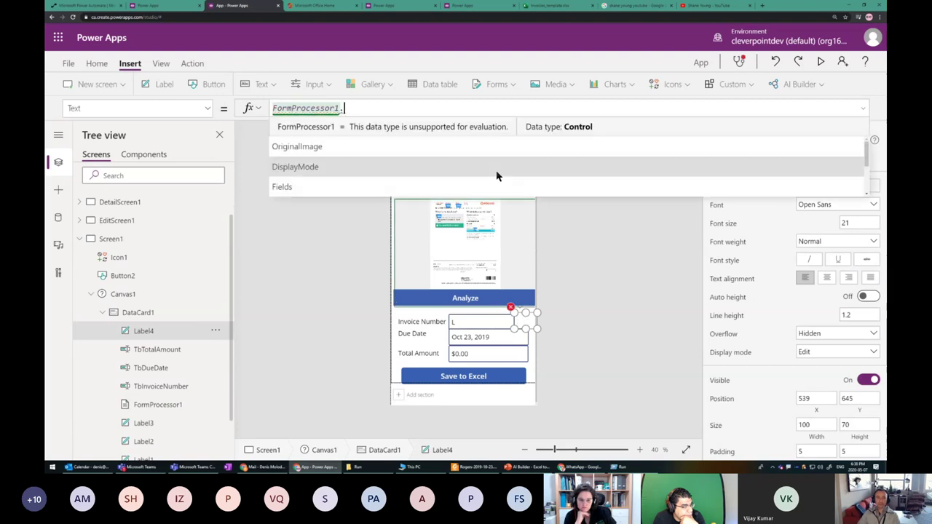
text(Fields.)
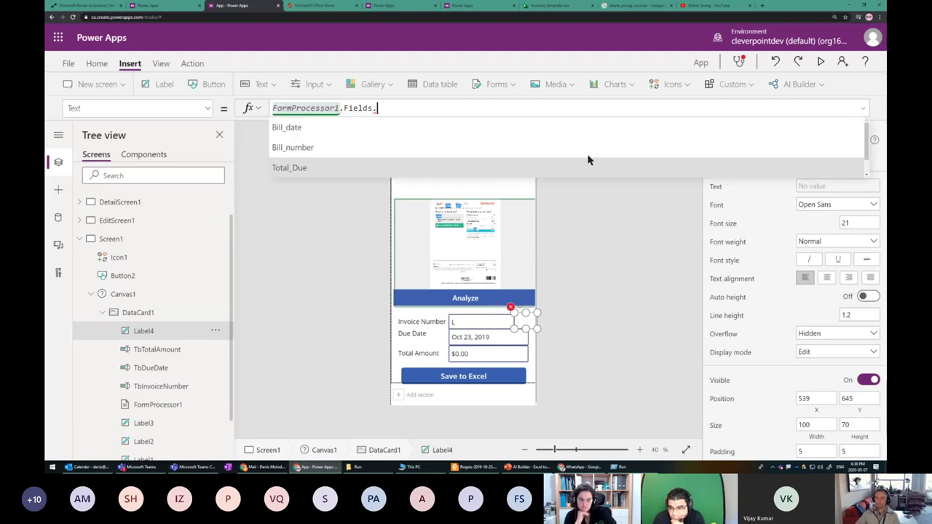
click(615, 291)
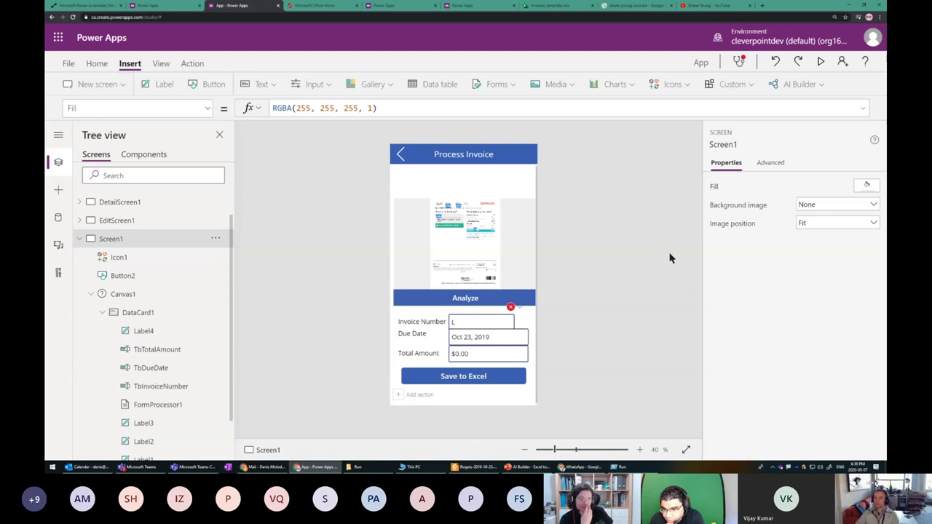
- Zoom the canvas to 210% and select the form processor to see confidence percentages on the Rogers invoice
click(640, 449)
click(639, 450)
click(639, 450)
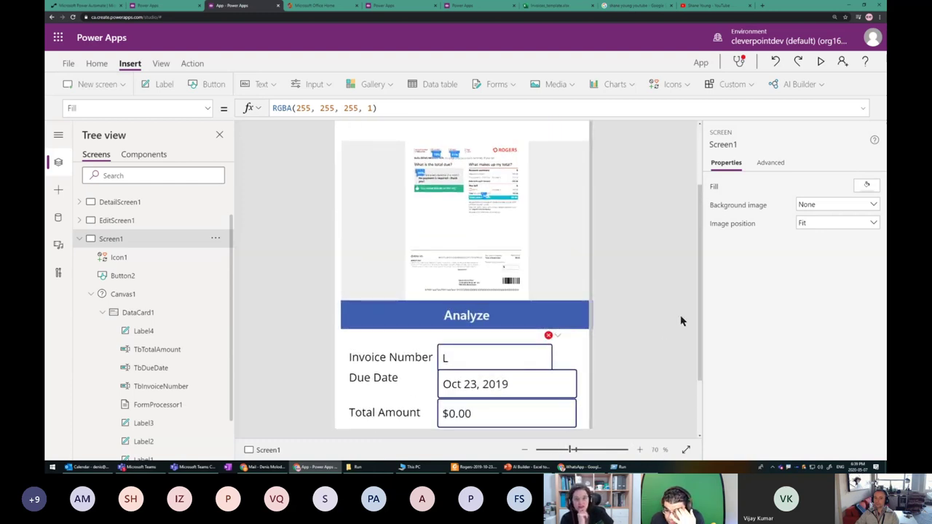
scroll(684, 316, up, 1)
scroll(676, 313, up, 1)
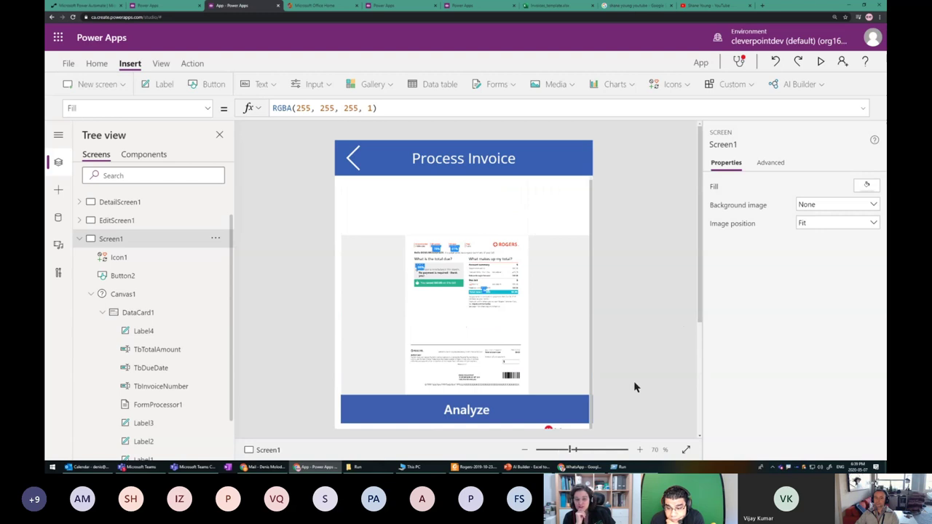
click(639, 450)
click(639, 450)
click(639, 449)
click(639, 450)
click(639, 450)
click(640, 450)
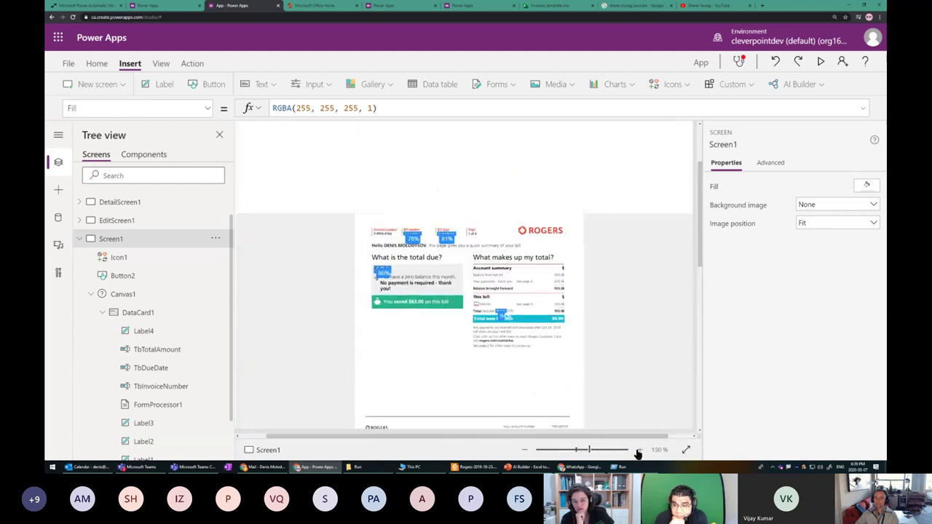
click(639, 450)
scroll(616, 329, up, 2)
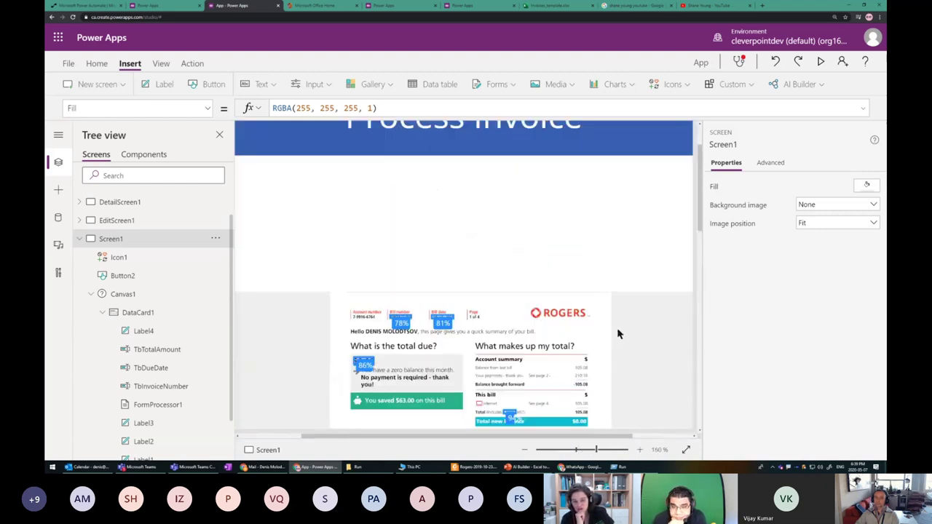
click(639, 450)
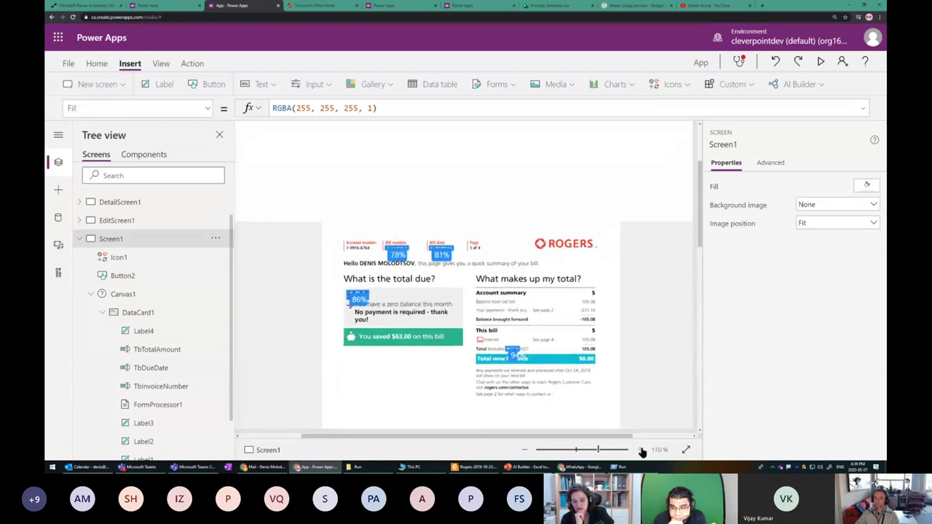
click(640, 450)
click(640, 450)
click(639, 450)
click(639, 450)
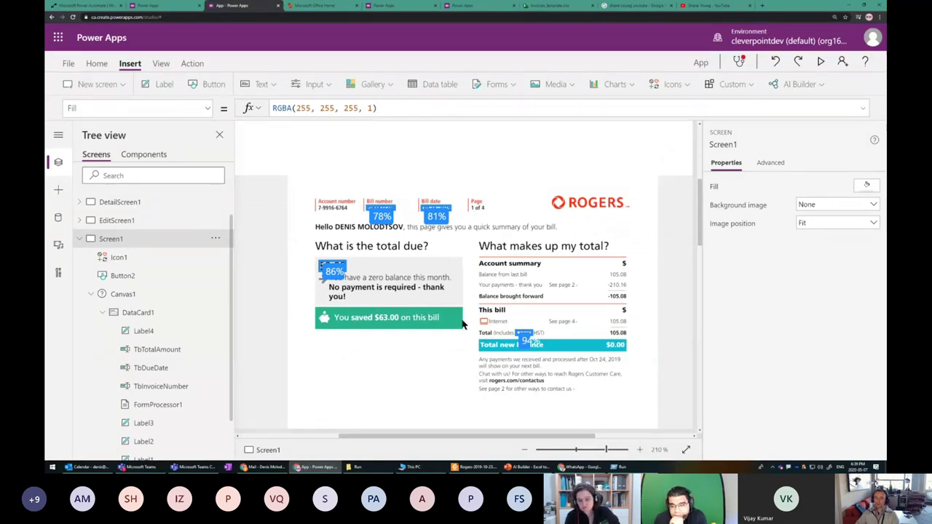
click(467, 227)
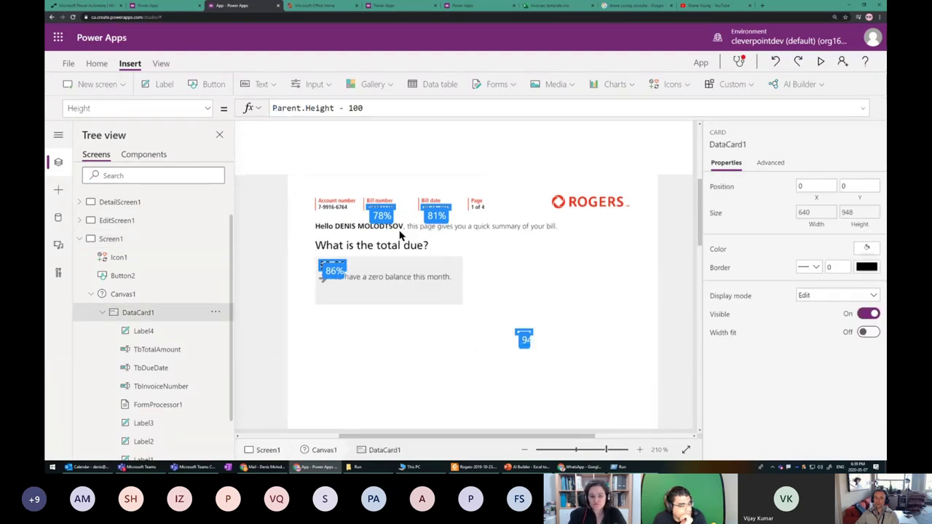
click(440, 217)
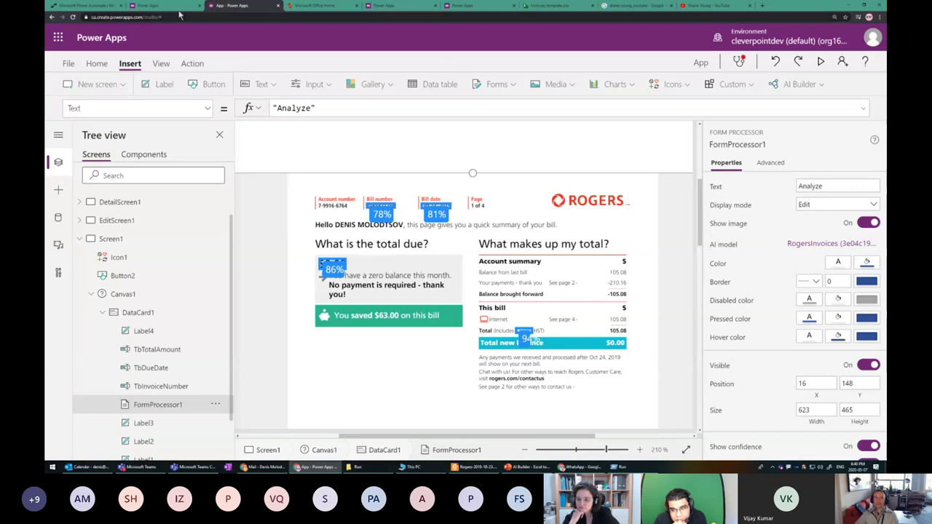
- Open Apps, start a New app > Canvas to view data connections, then return to the apps list
click(154, 6)
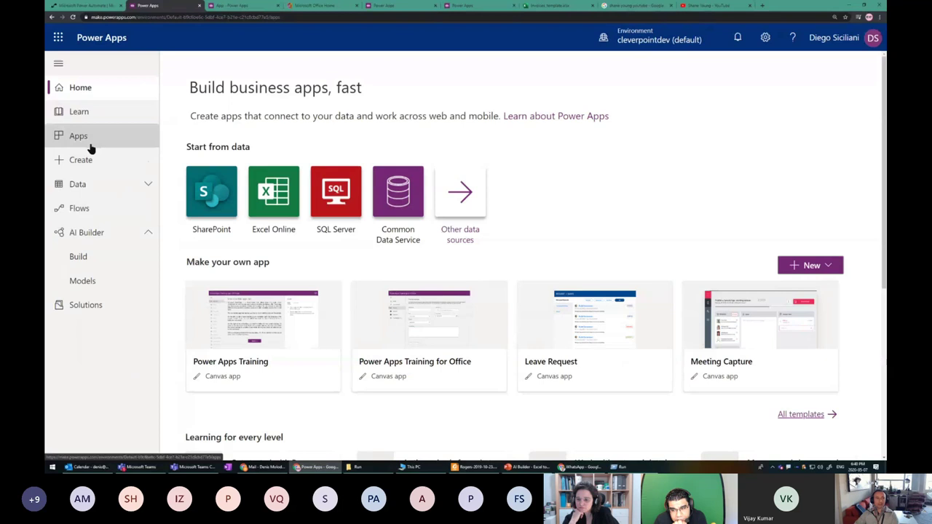
click(88, 145)
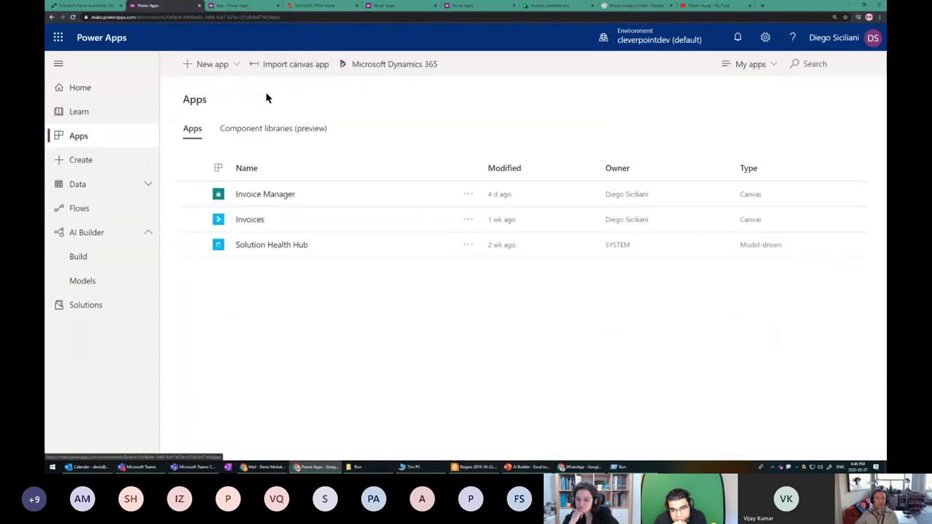
click(232, 66)
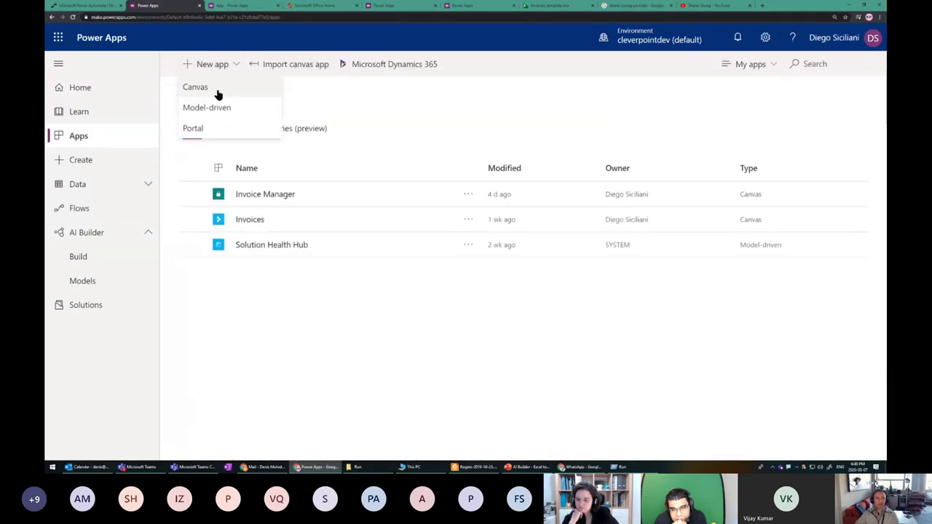
click(216, 93)
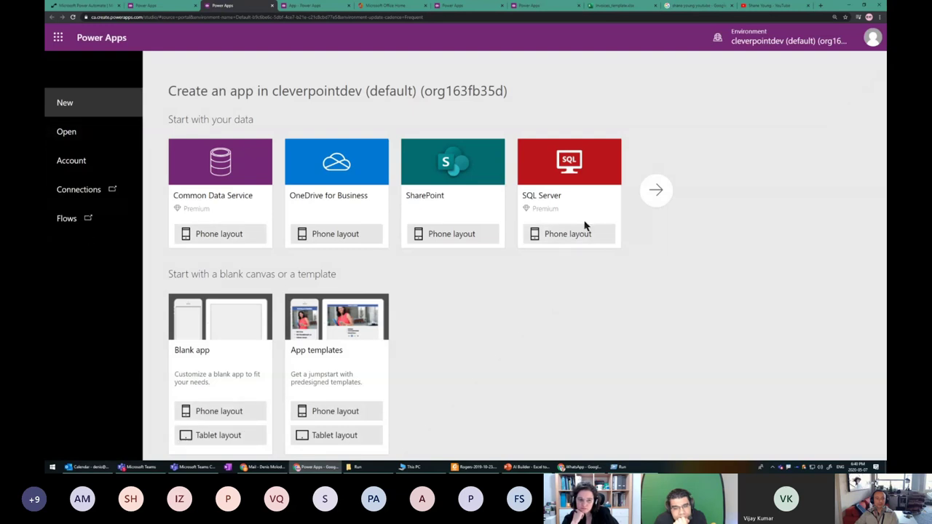
click(664, 198)
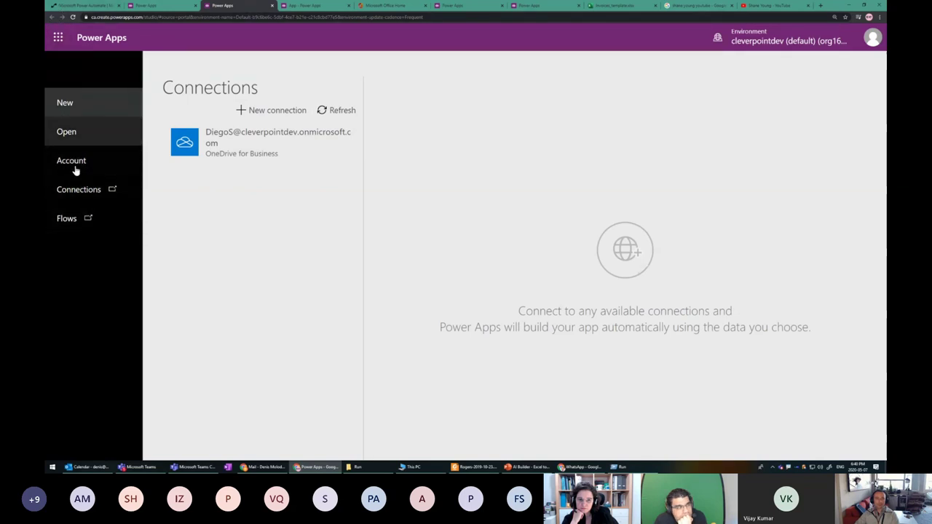
click(144, 6)
- Search apps for 'AI Builder', then show the Component libraries (preview) list
click(806, 67)
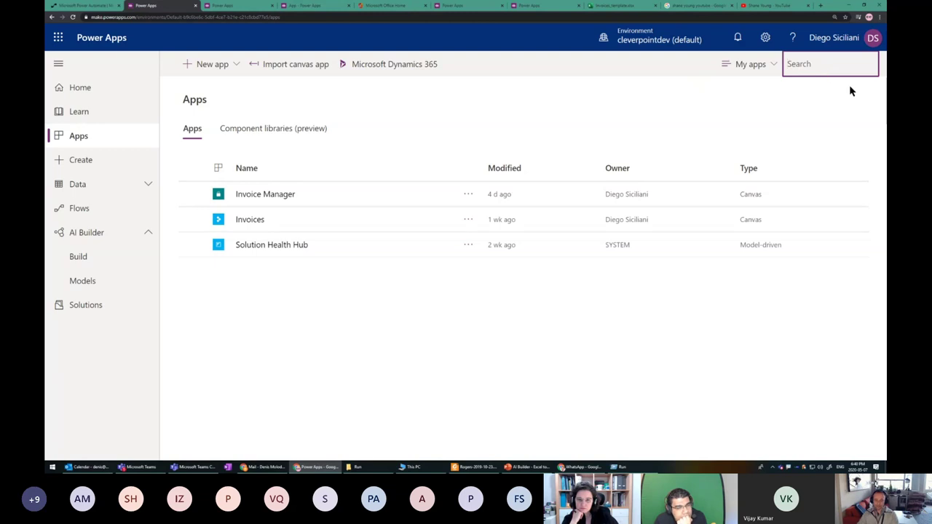
text(AI Builder)
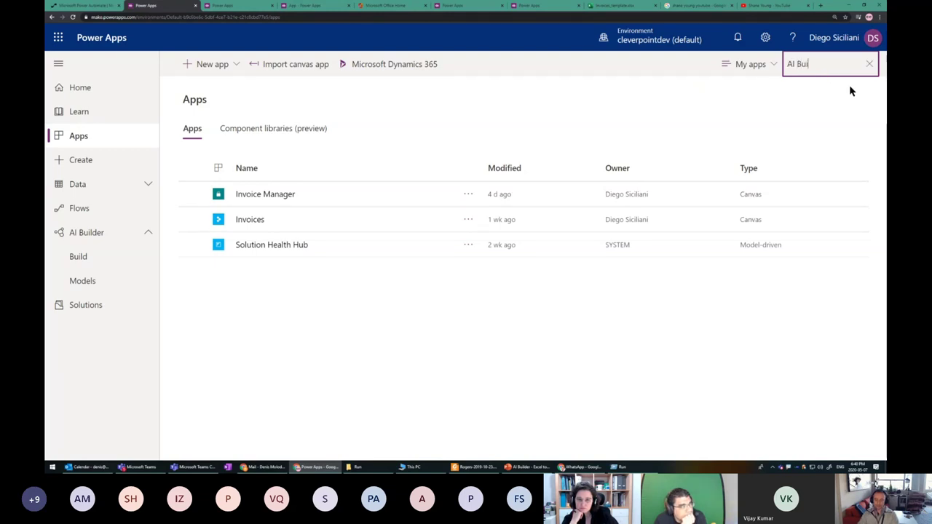
click(770, 65)
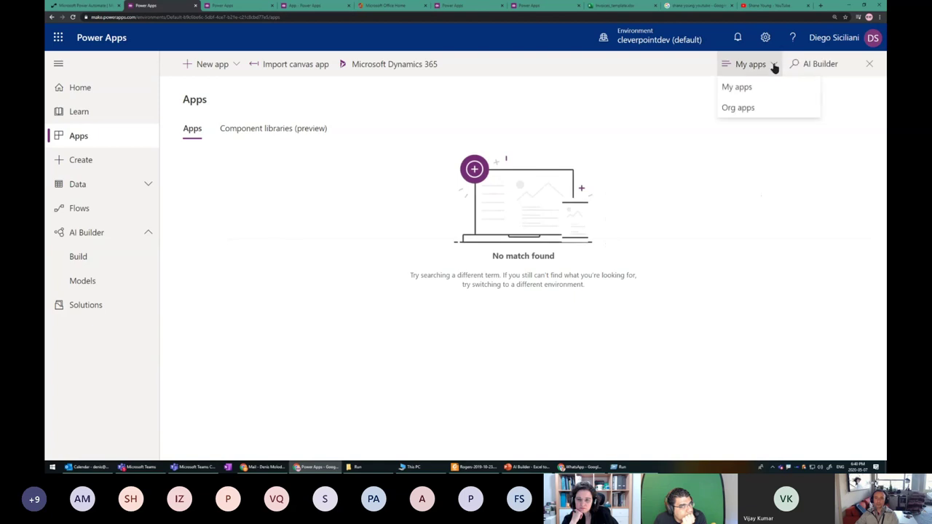
click(306, 128)
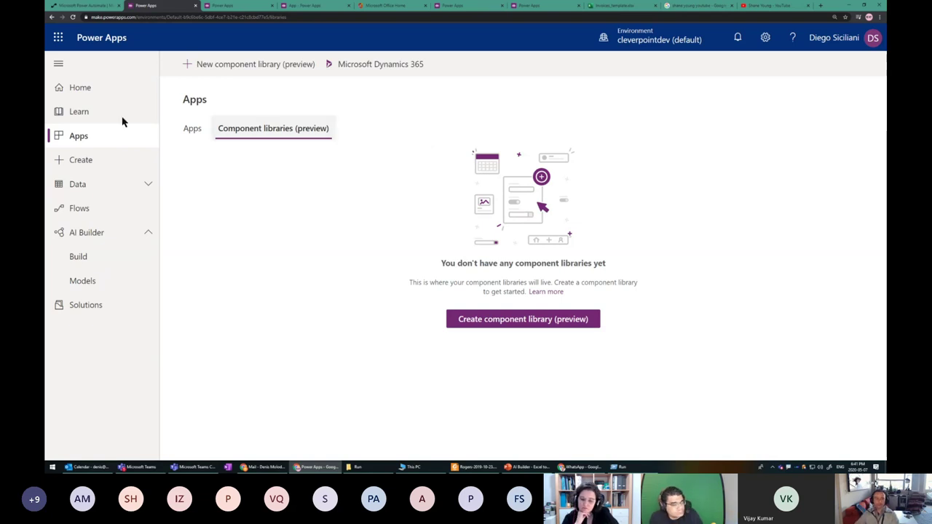
- Browse the Power Apps home page and its new blank app options
click(80, 90)
scroll(637, 171, down, 1)
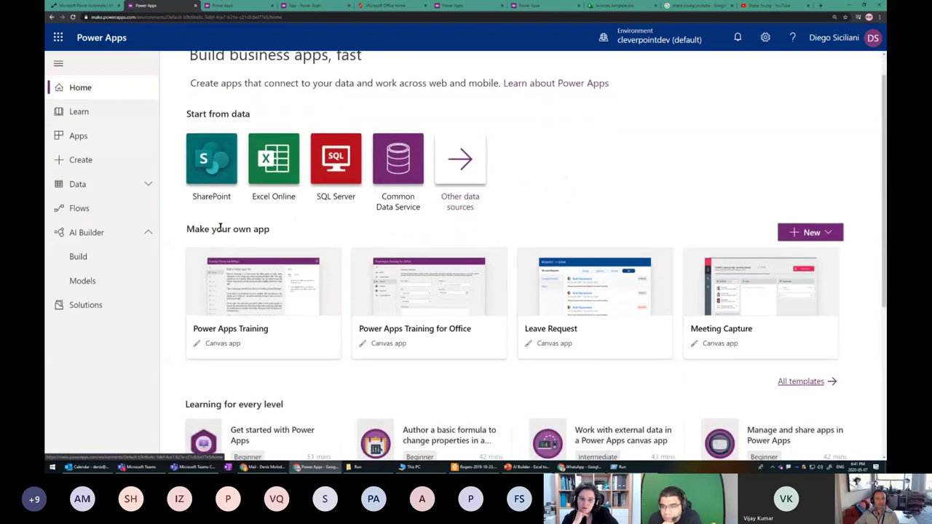
click(835, 235)
click(629, 182)
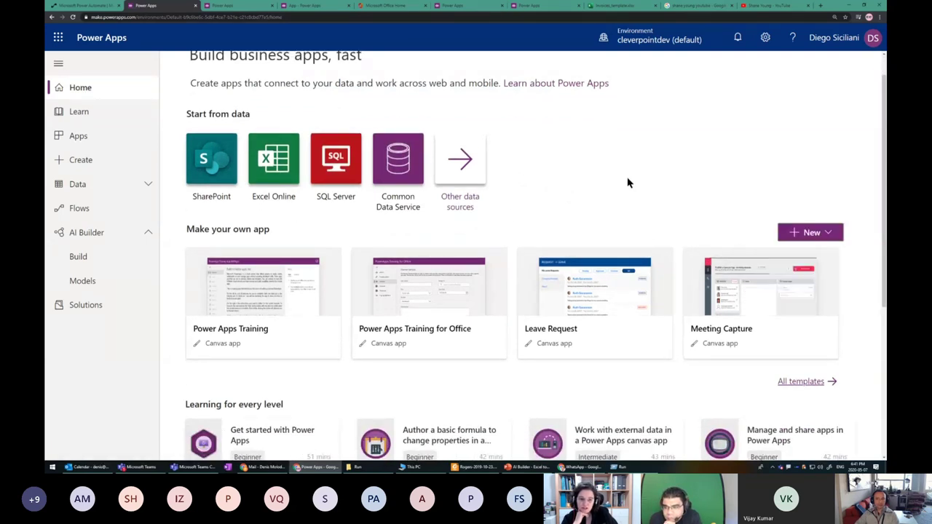
scroll(629, 183, down, 1)
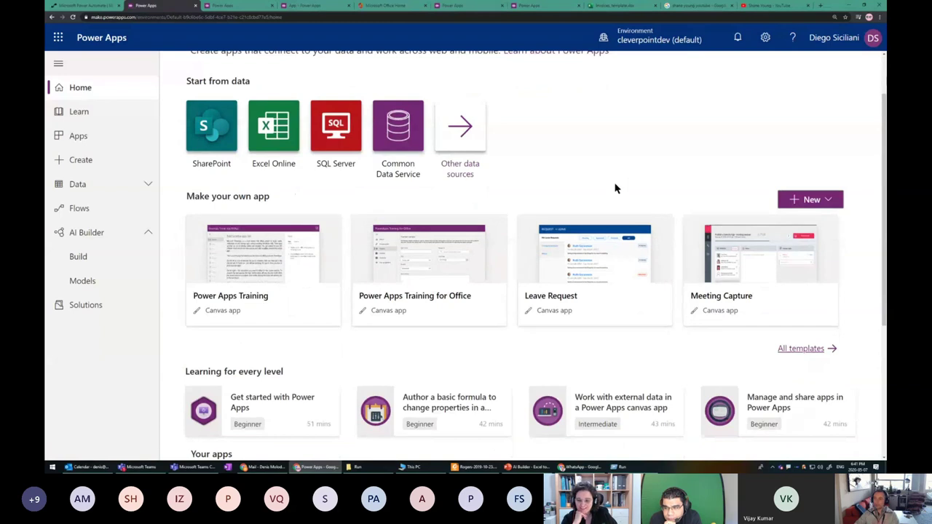
scroll(614, 201, down, 1)
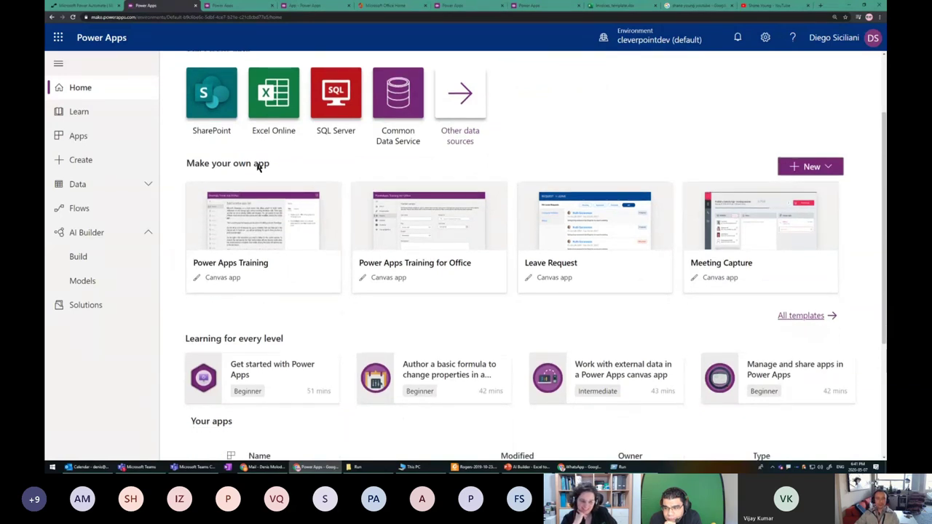
drag(269, 165, 216, 163)
scroll(248, 123, up, 3)
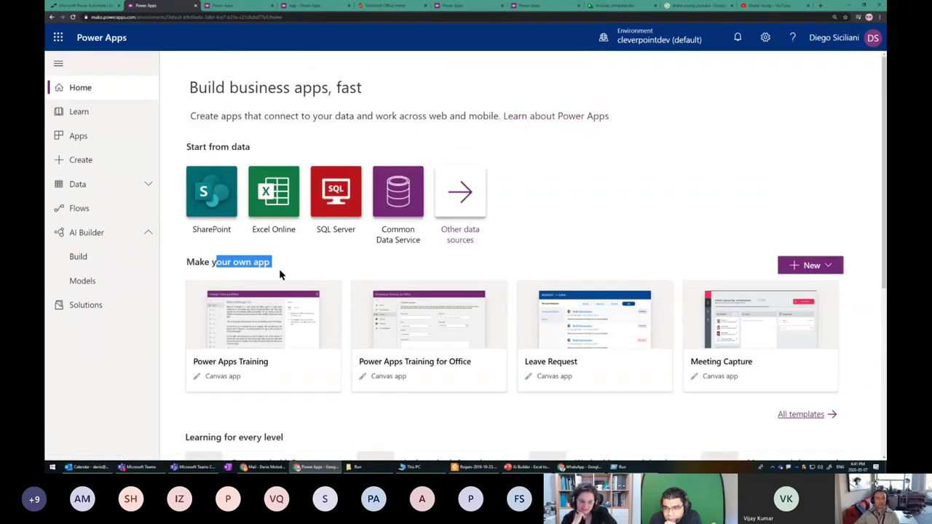
scroll(633, 262, down, 1)
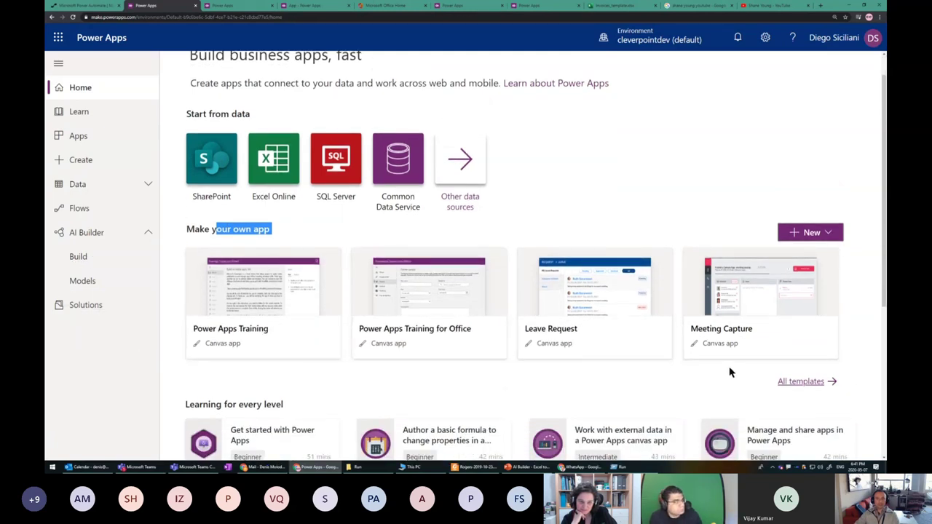
drag(795, 393, 831, 383)
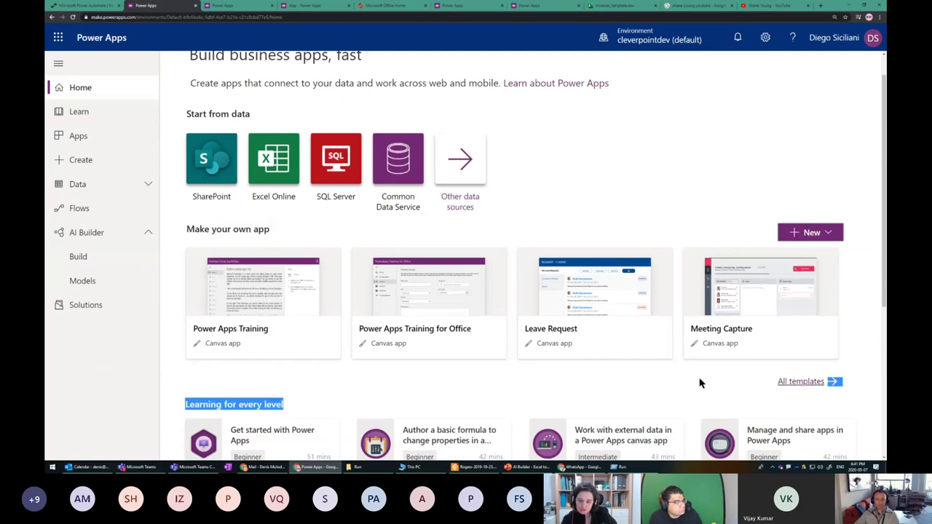
- Open the full template gallery and scroll through the available templates
click(805, 385)
double_click(804, 386)
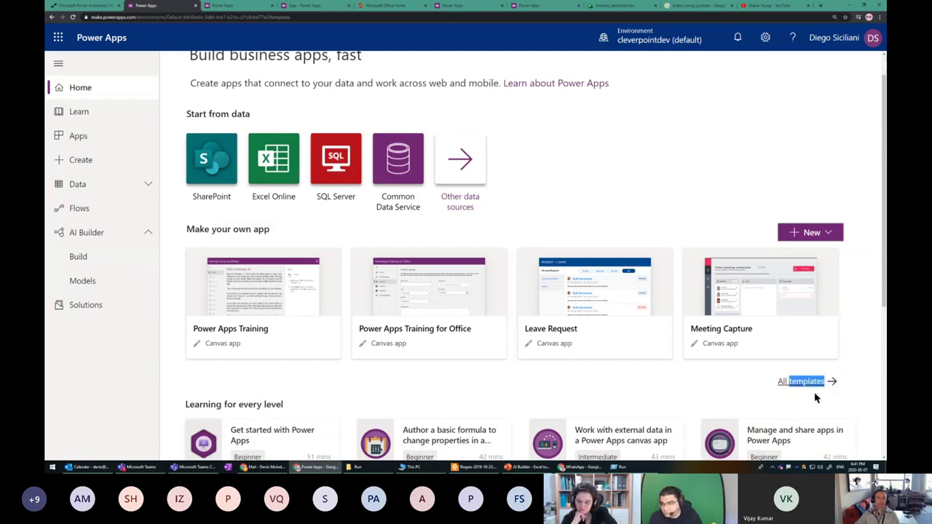
scroll(593, 299, down, 5)
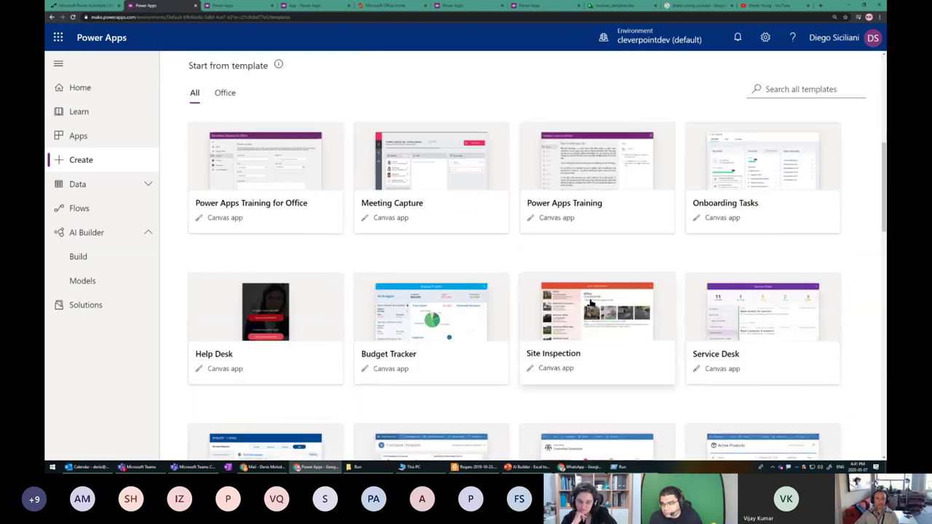
scroll(590, 303, down, 3)
scroll(736, 182, up, 3)
click(794, 123)
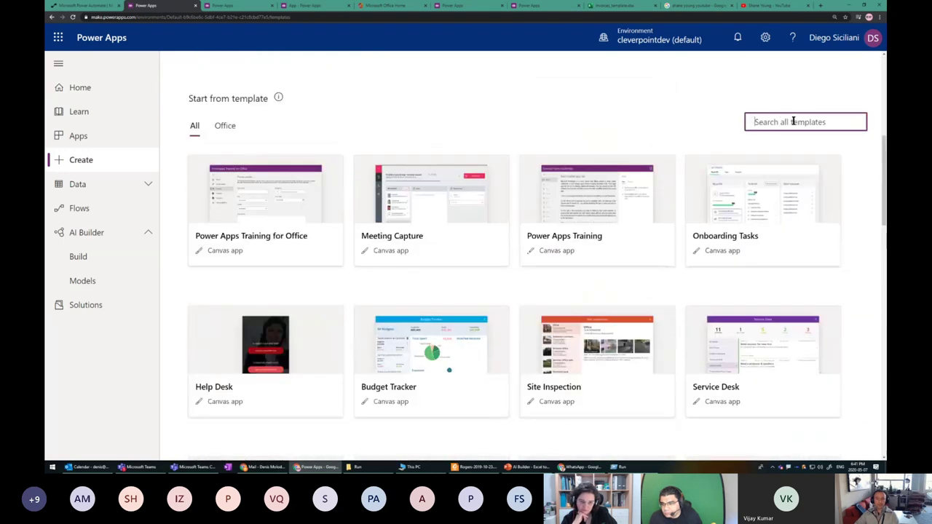
scroll(441, 181, down, 3)
scroll(204, 150, up, 3)
- Filter to Office templates and back, then create a Tablet app from Inventory Management
click(225, 127)
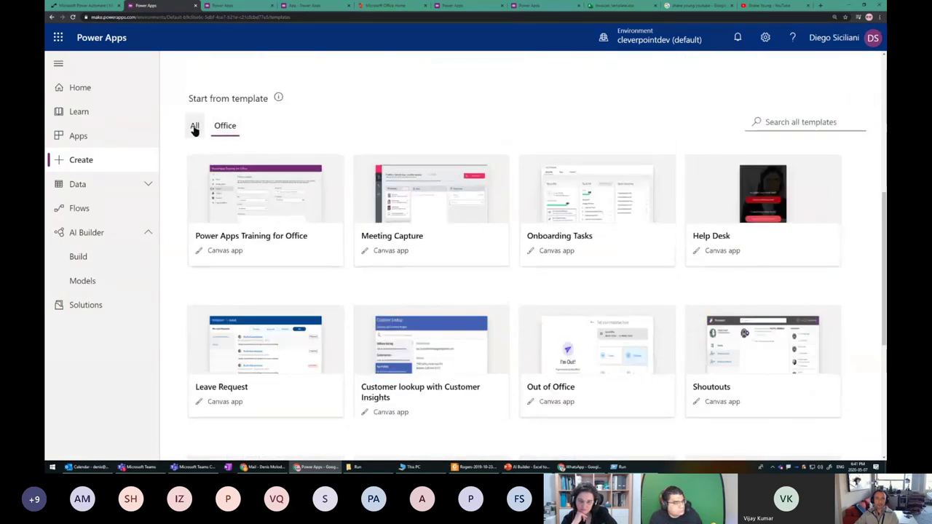
click(194, 126)
scroll(634, 235, down, 5)
scroll(561, 387, down, 2)
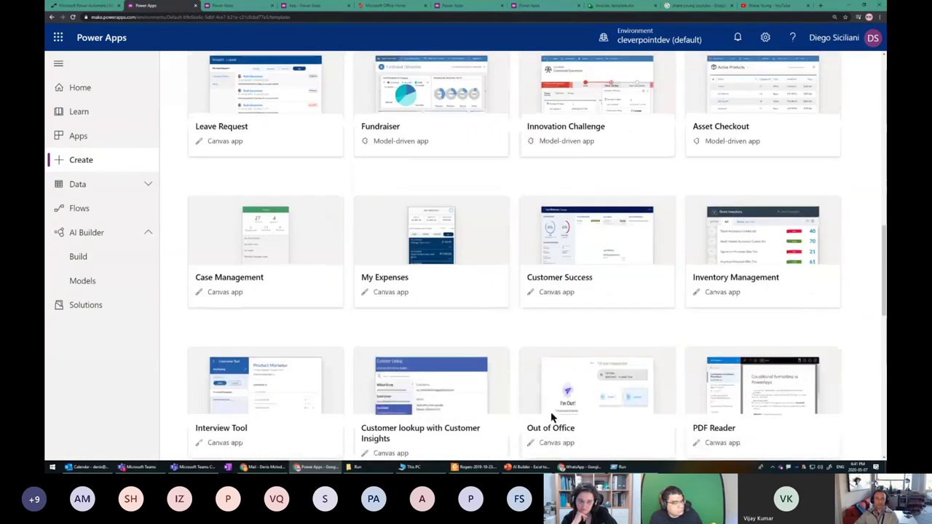
scroll(640, 298, up, 3)
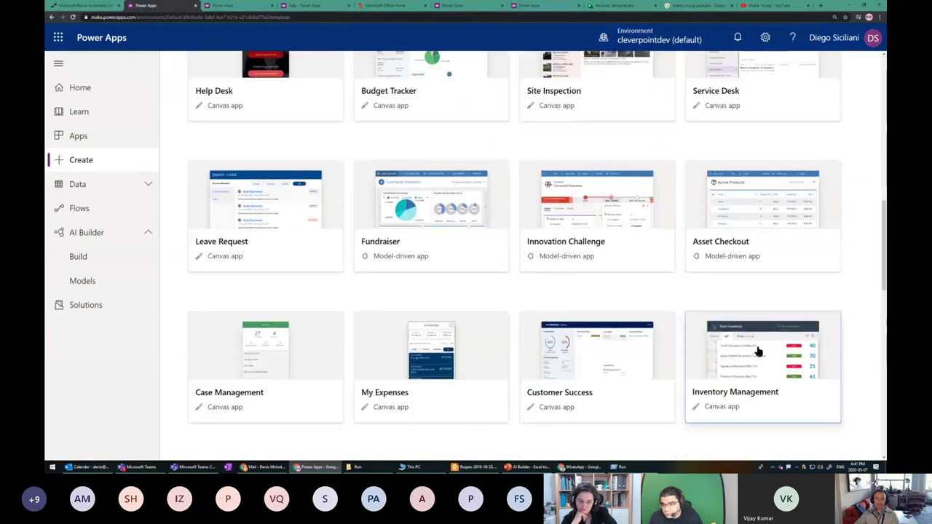
click(760, 353)
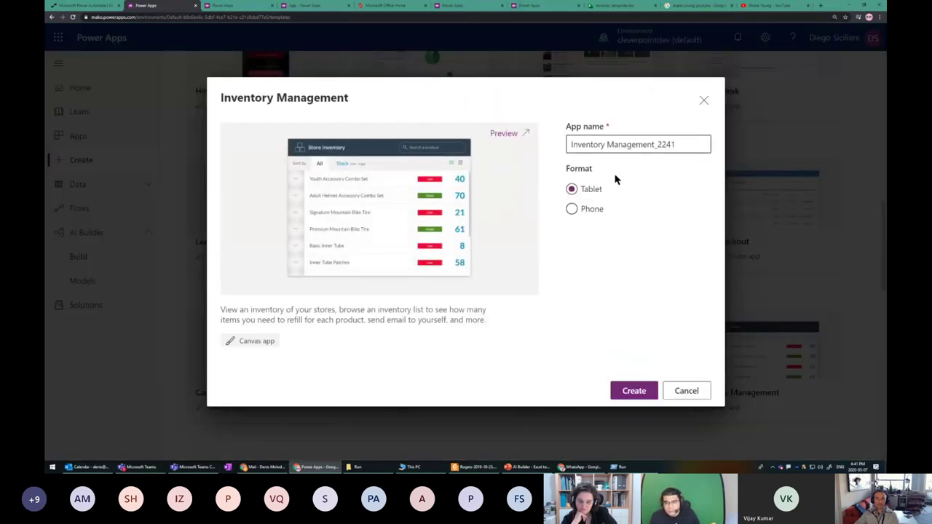
click(634, 391)
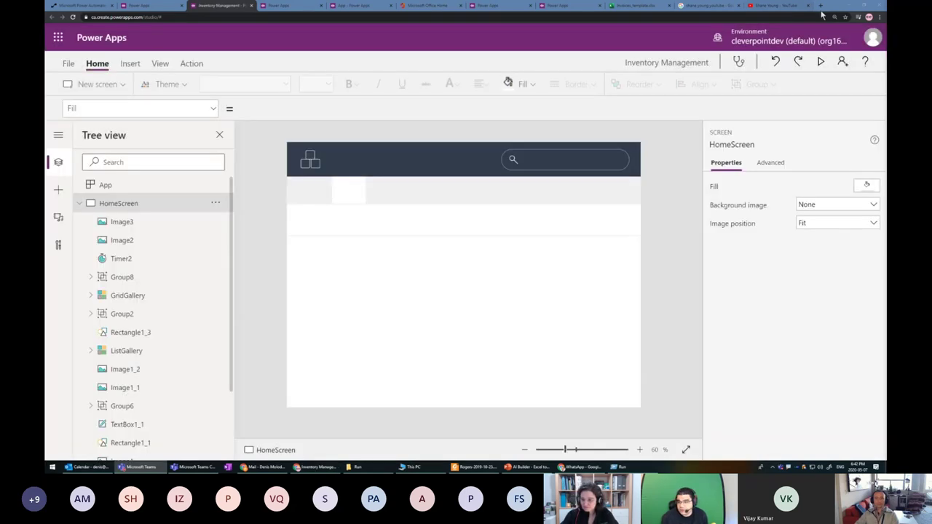
click(821, 5)
- Load the Free App in a Day PowerApps training post in the new tab
text(powerapps.microsoft.com/en-us/blog/free-app-in-a-day-powerapps-training-and-more-from-pragmatic-works/)
key(Return)
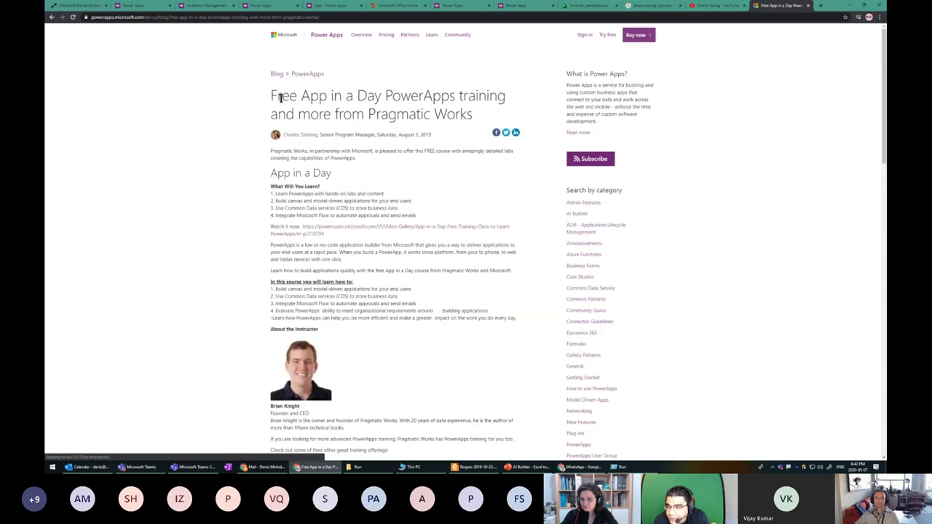
drag(280, 98, 513, 105)
scroll(512, 106, down, 3)
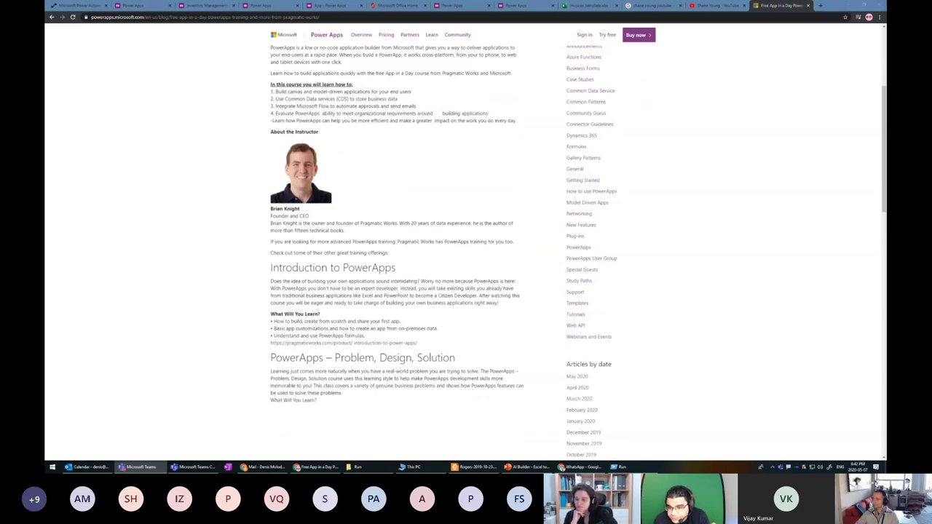
- Open the Microsoft Business Applications Summit page in another tab, then return to the Power Apps portal
click(794, 226)
key(ctrl+t)
key(ctrl+v)
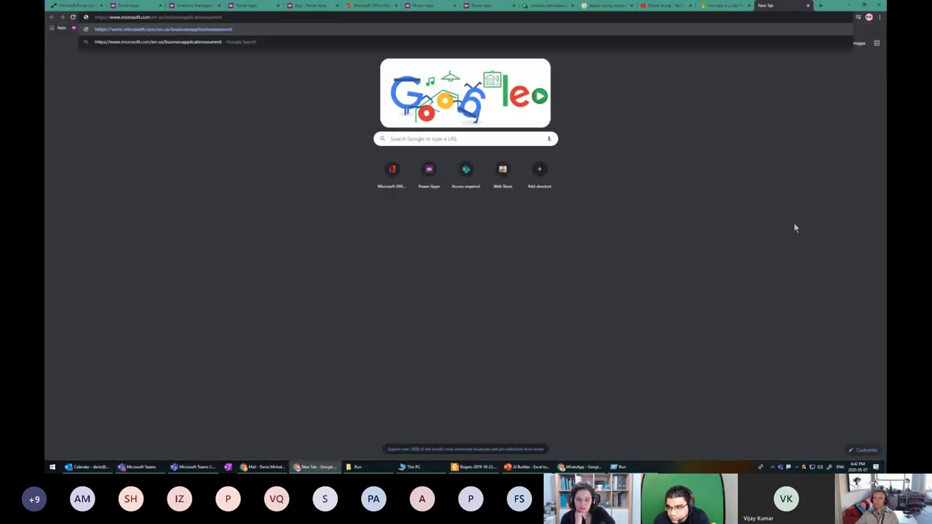
key(Return)
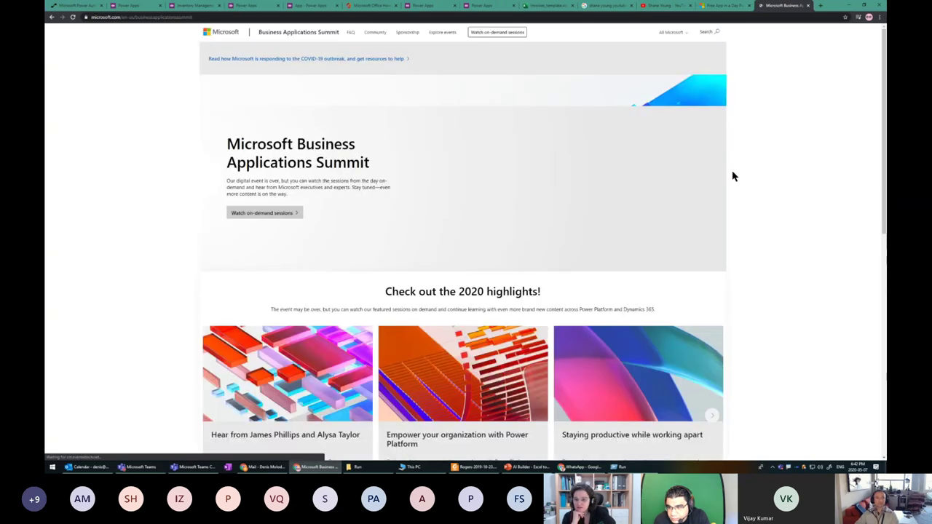
click(728, 5)
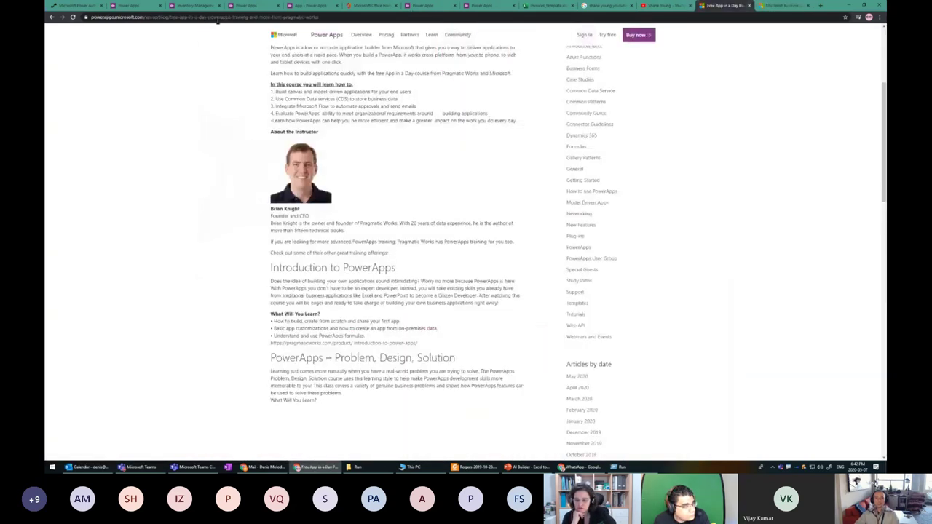
click(118, 6)
- Collapse and re-expand the AI Builder section of the Power Apps navigation
scroll(219, 98, up, 3)
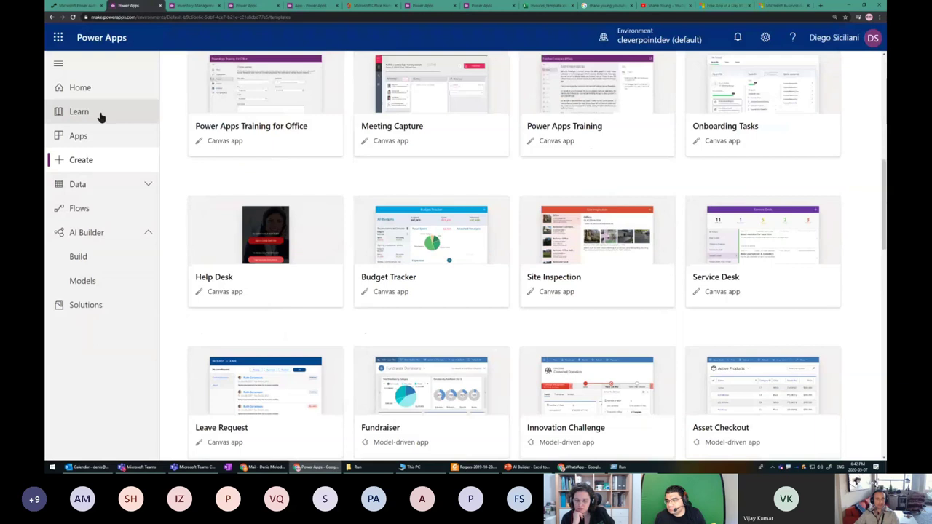
click(91, 234)
click(91, 234)
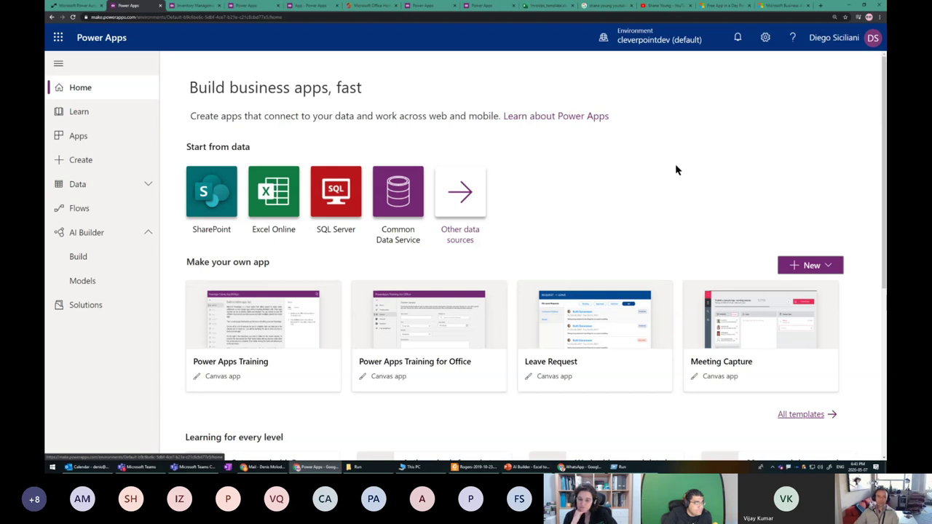
- Copy the AI Builder Calculator link from the Resources slide into a new Chrome tab
key(alt+Tab)
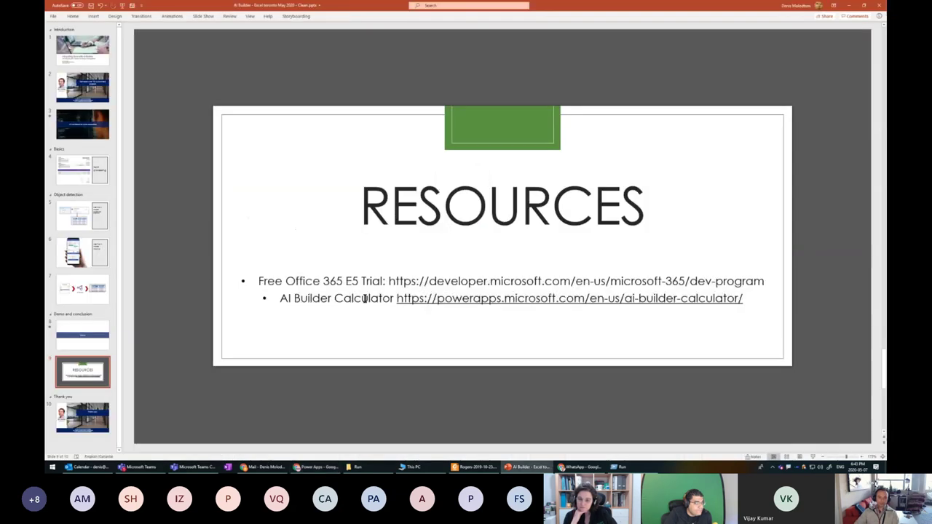
drag(394, 298, 741, 299)
key(ctrl+c)
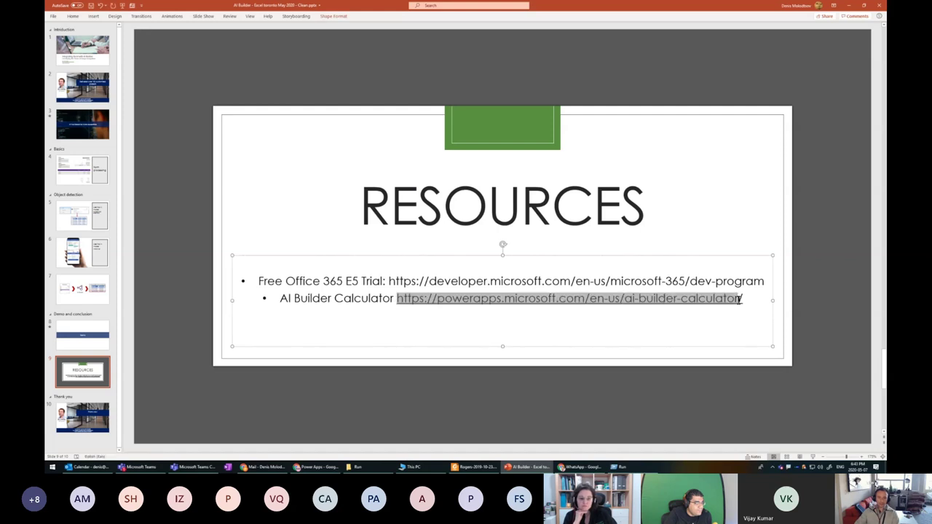
key(alt+Tab)
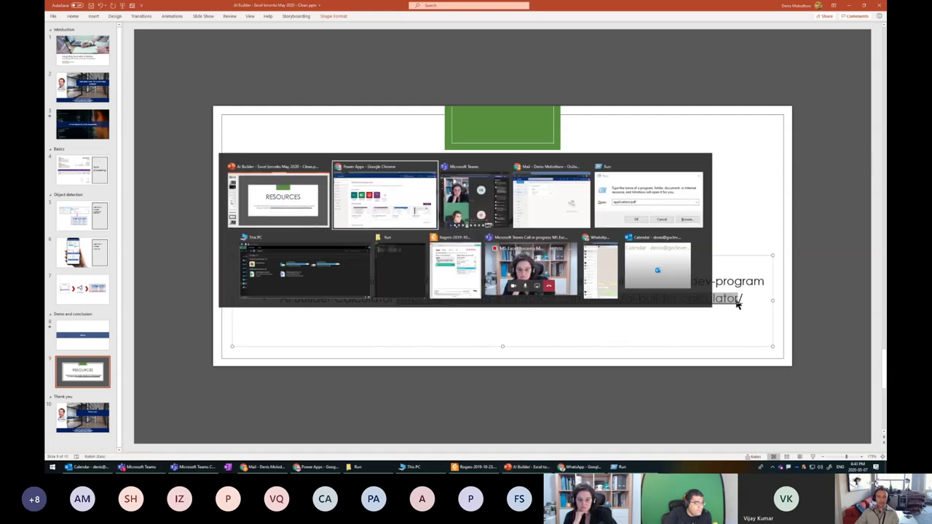
key(ctrl+t)
- Load the AI Builder Calculator page and zoom it to 110%
key(ctrl+v)
key(Return)
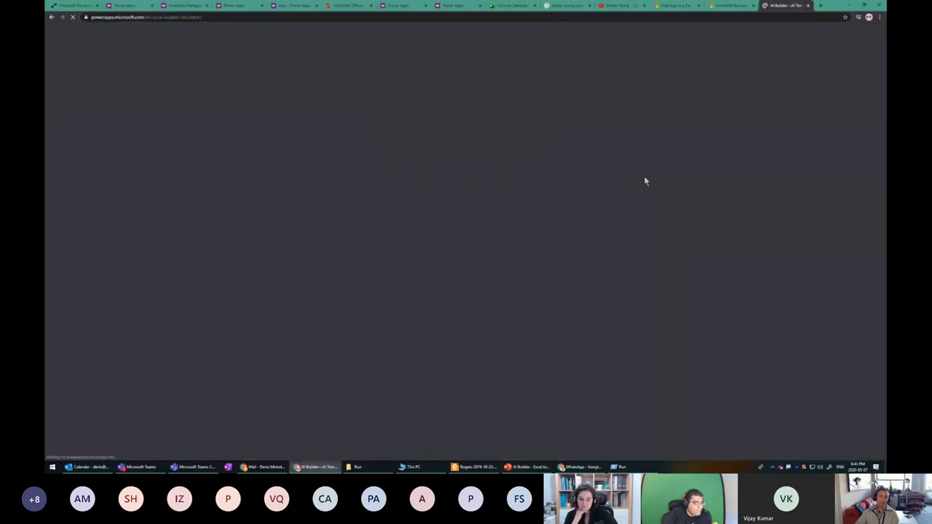
drag(231, 146, 374, 156)
click(254, 176)
scroll(291, 189, down, 2)
key(ctrl+plus)
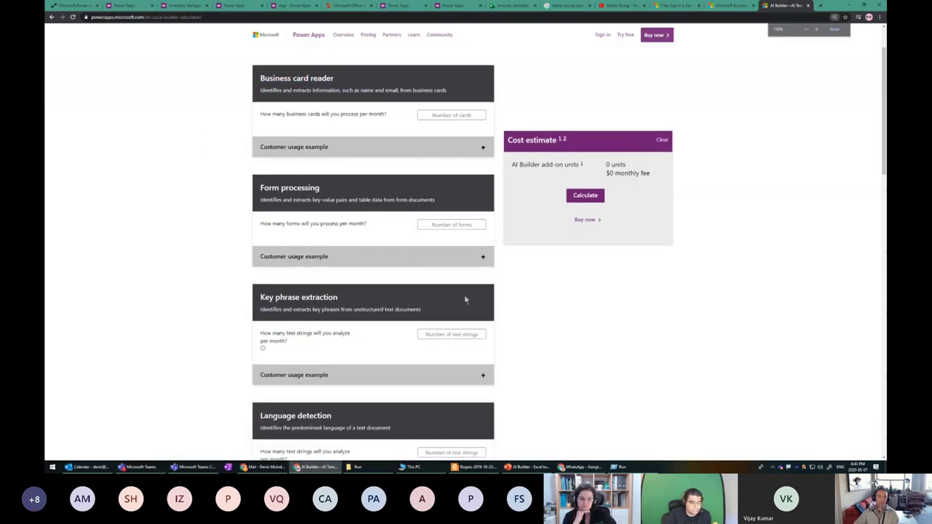
scroll(364, 379, down, 4)
scroll(371, 395, up, 1)
scroll(375, 391, up, 1)
- Enter the forms-per-month count, calculate, and highlight the $500 monthly fee
triple_click(308, 113)
click(440, 149)
text(5000)
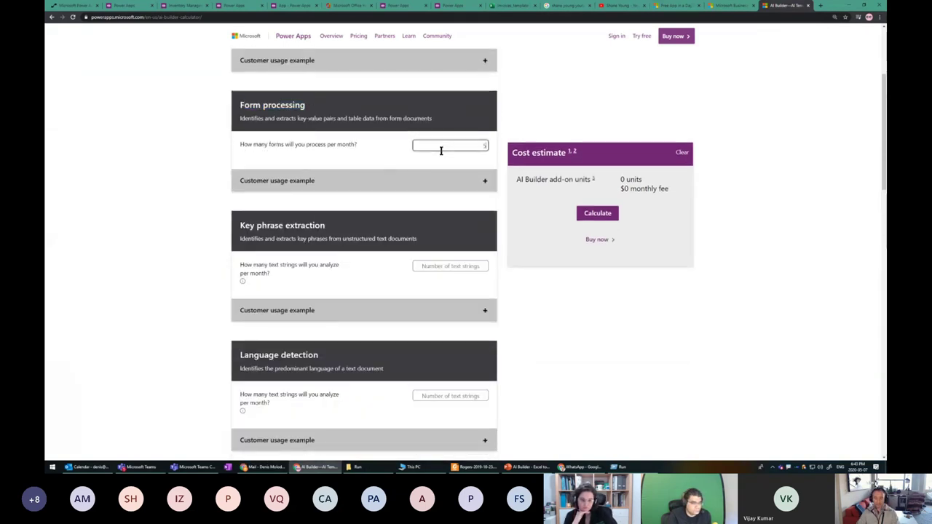
click(597, 213)
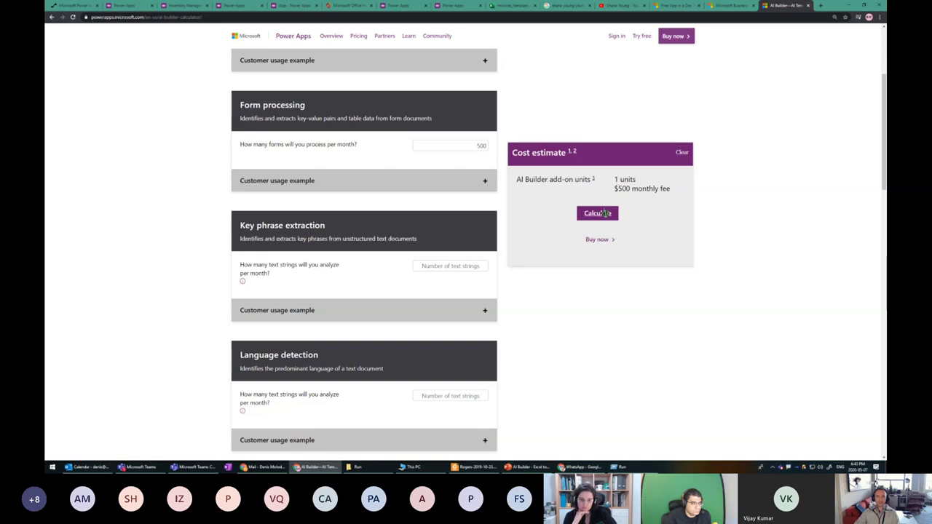
scroll(658, 277, down, 3)
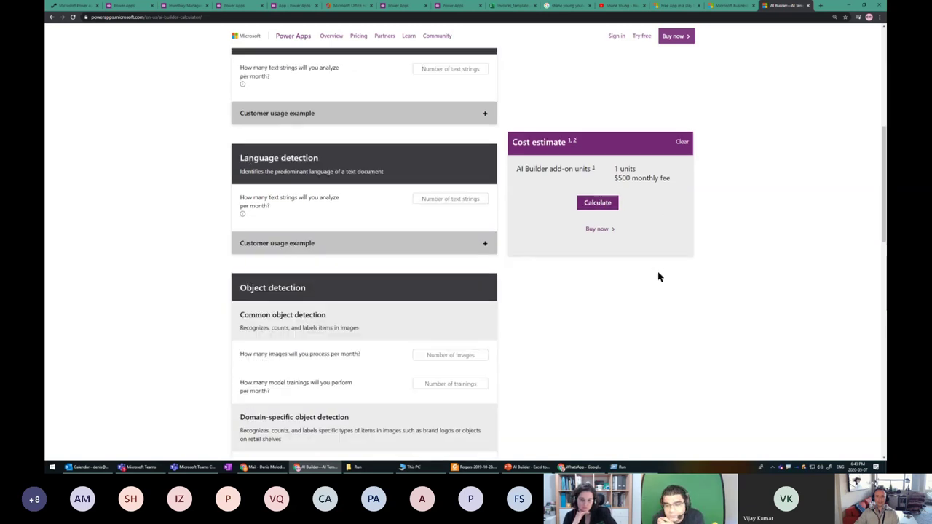
scroll(659, 277, up, 3)
drag(614, 188, 679, 189)
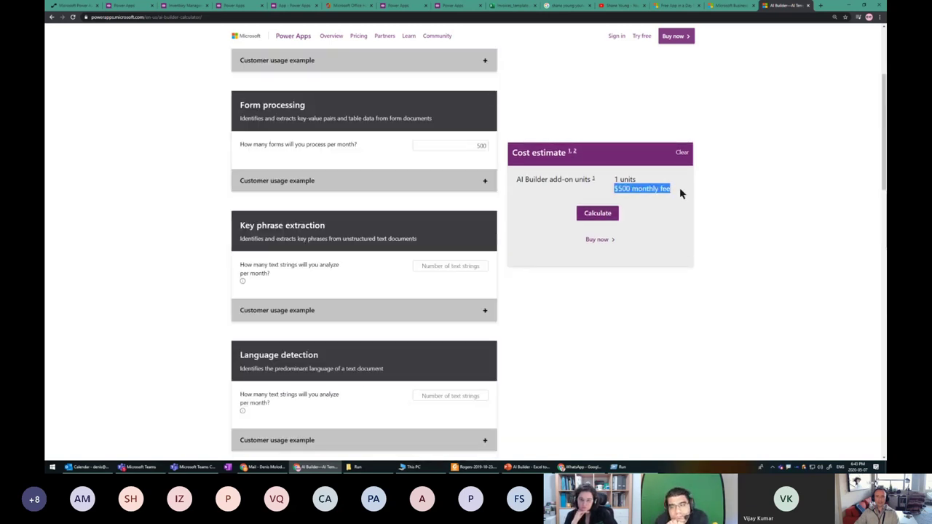
- Recalculate for 5000 forms a month and highlight the resulting $2,000 monthly fee
click(471, 149)
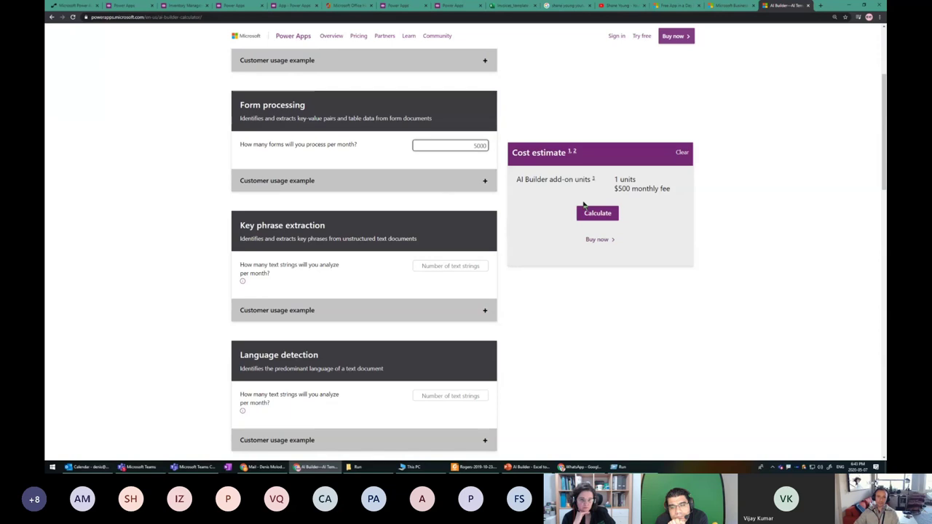
click(604, 214)
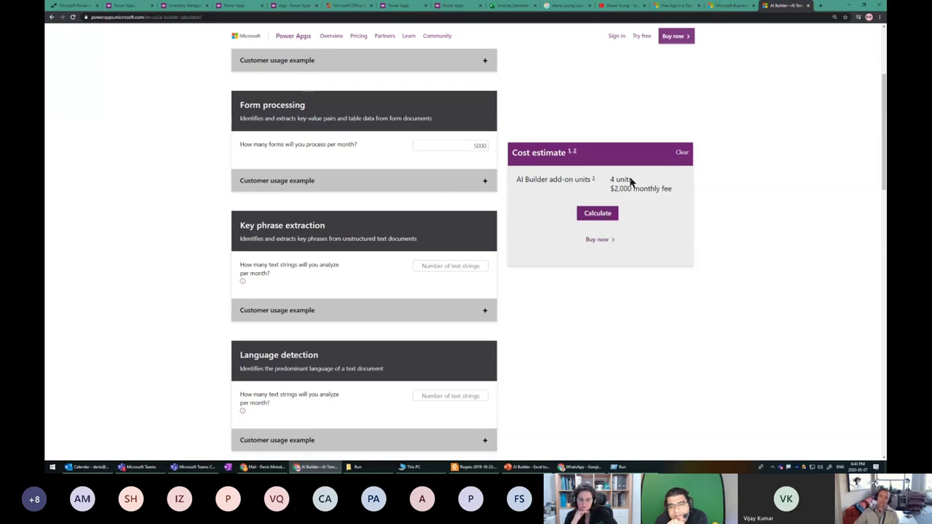
drag(611, 189, 676, 190)
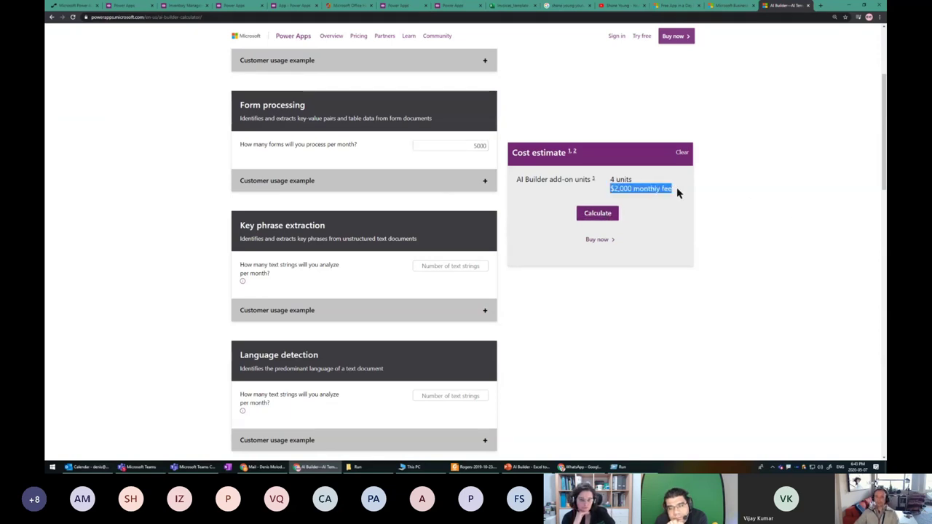
click(676, 189)
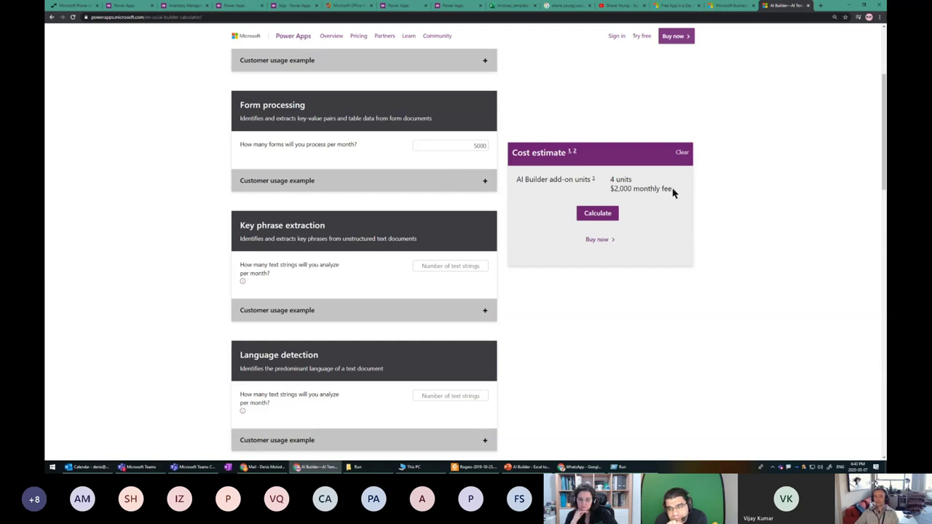
drag(674, 190, 610, 189)
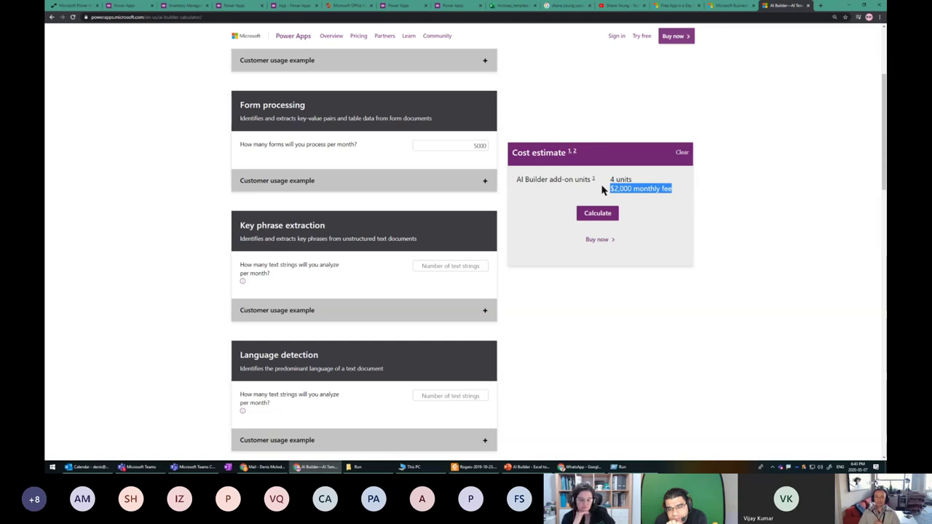
mouse_move(680, 191)
mouse_down()
mouse_move(607, 192)
mouse_move(675, 189)
mouse_up()
click(682, 195)
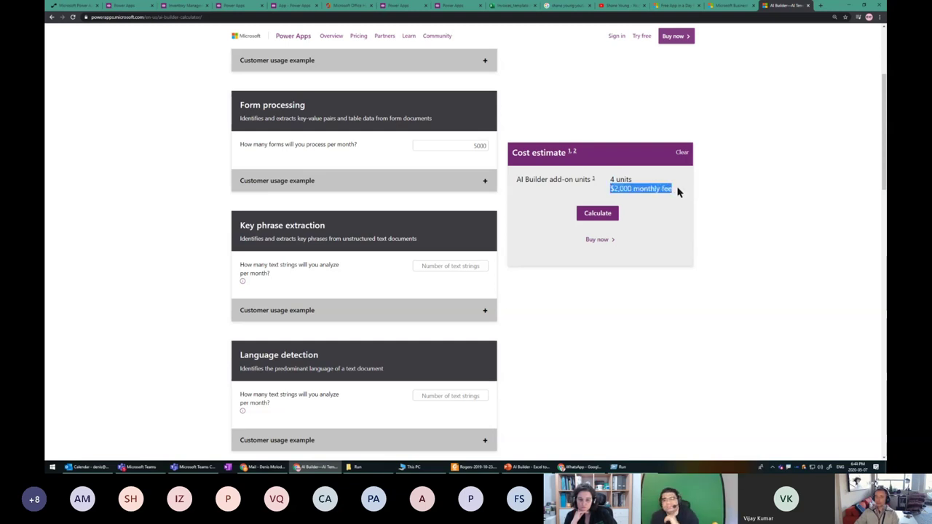
click(610, 188)
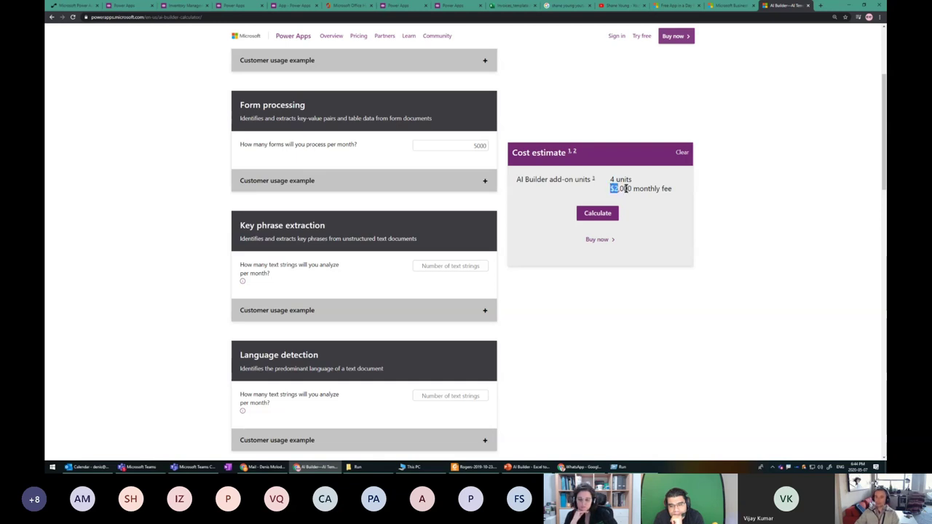
drag(626, 188, 670, 189)
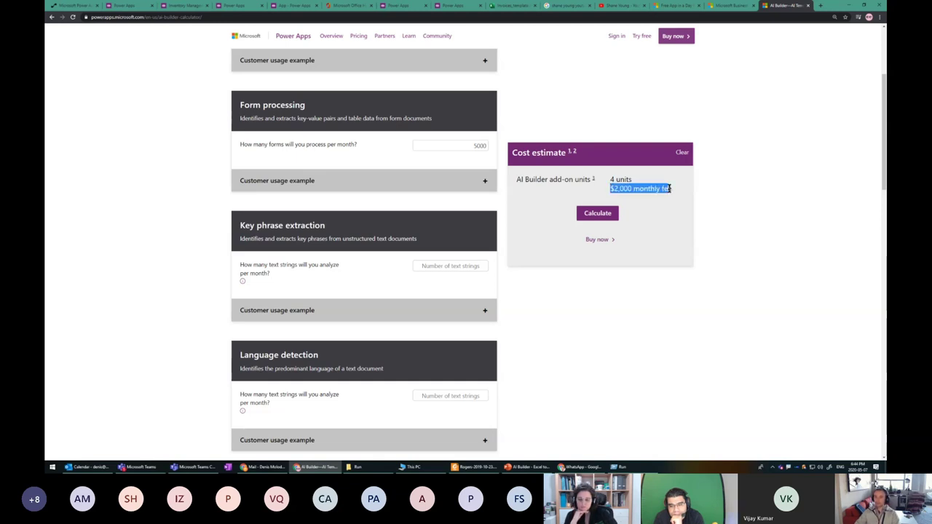
click(726, 191)
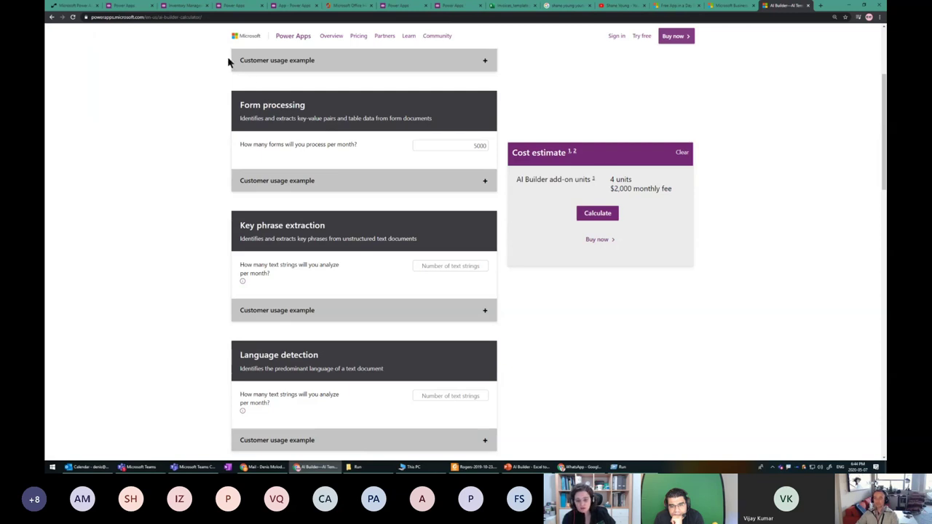
key(alt+Tab)
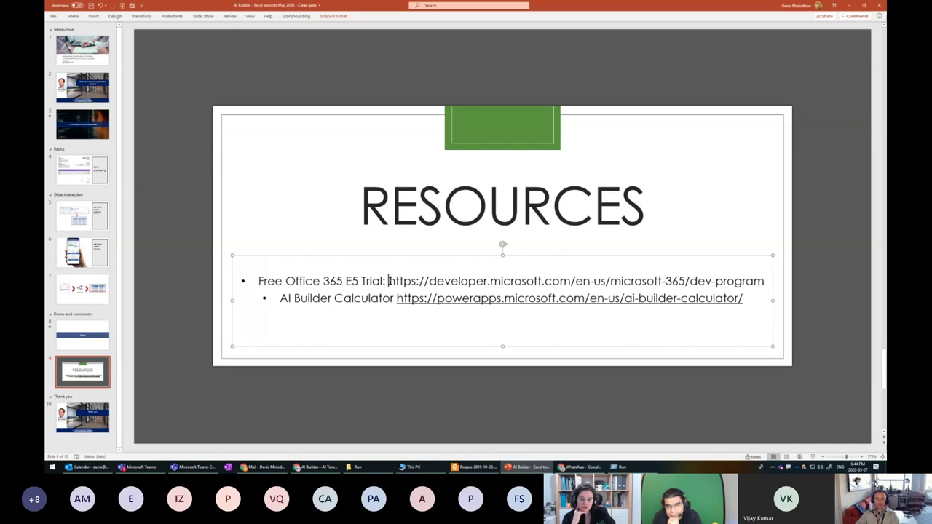
- Copy the Free Office 365 E5 Trial link from the slide and load it in a new Chrome tab
click(319, 282)
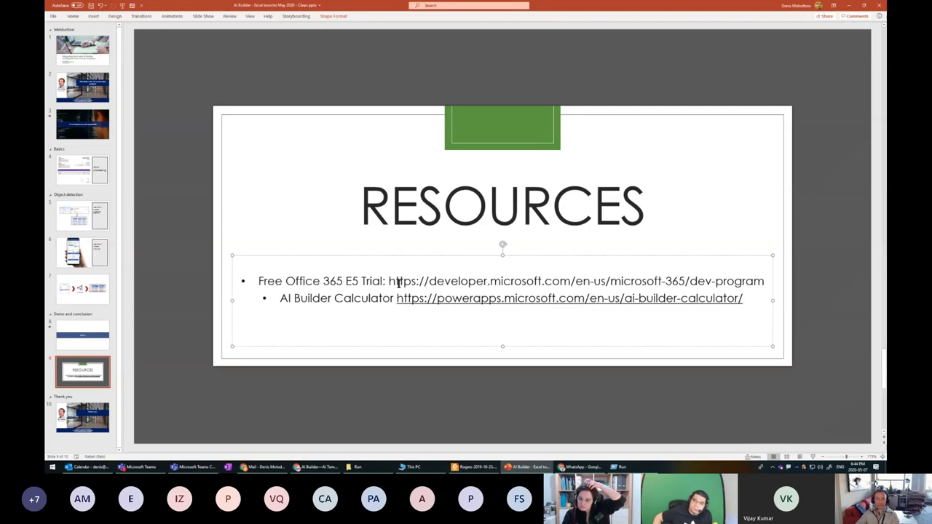
drag(388, 281, 761, 280)
key(ctrl+c)
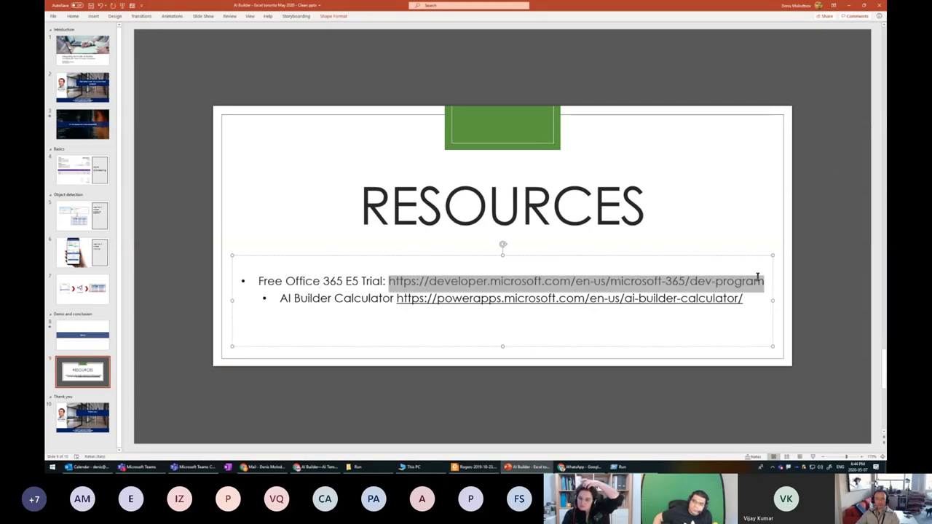
key(alt+Tab)
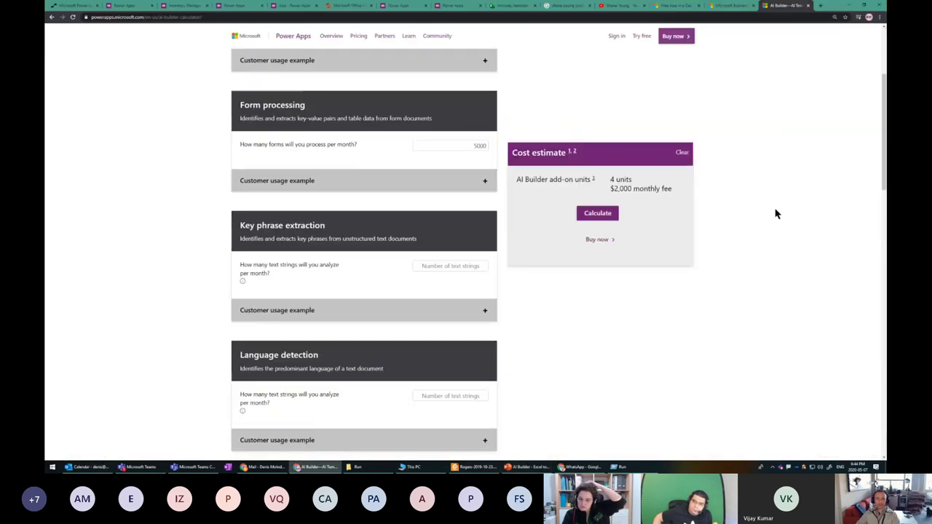
key(ctrl+t)
key(ctrl+v)
key(Return)
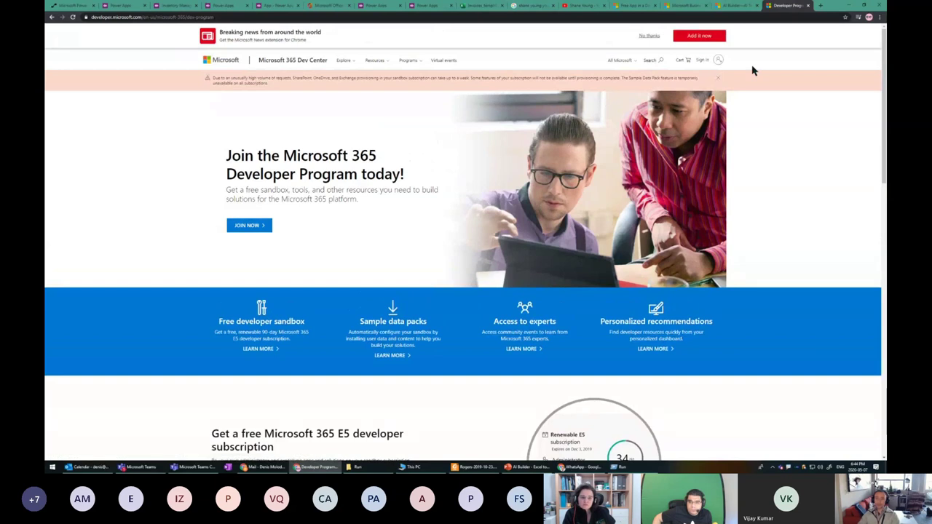
- Zoom the Dev Center page to 110%, choose Join Now, and dismiss the can't-sign-in message
key(ctrl+plus)
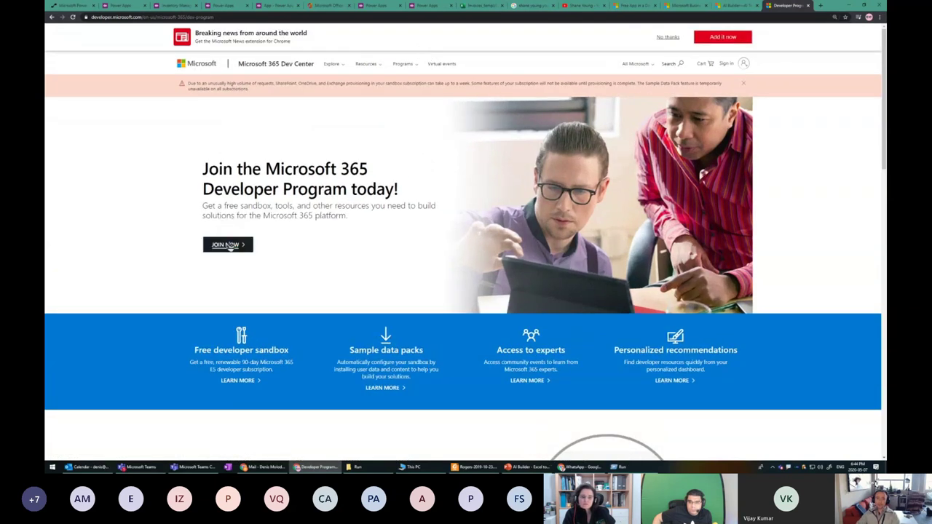
click(229, 244)
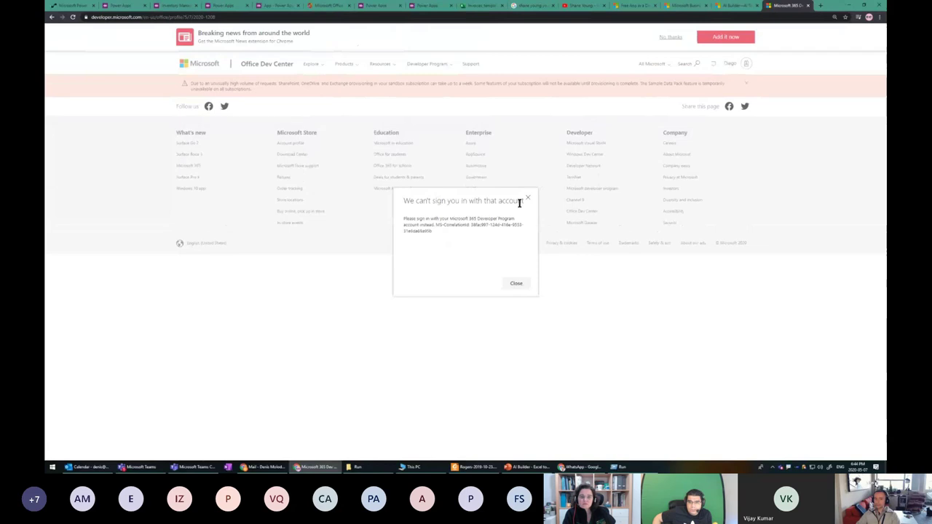
click(528, 198)
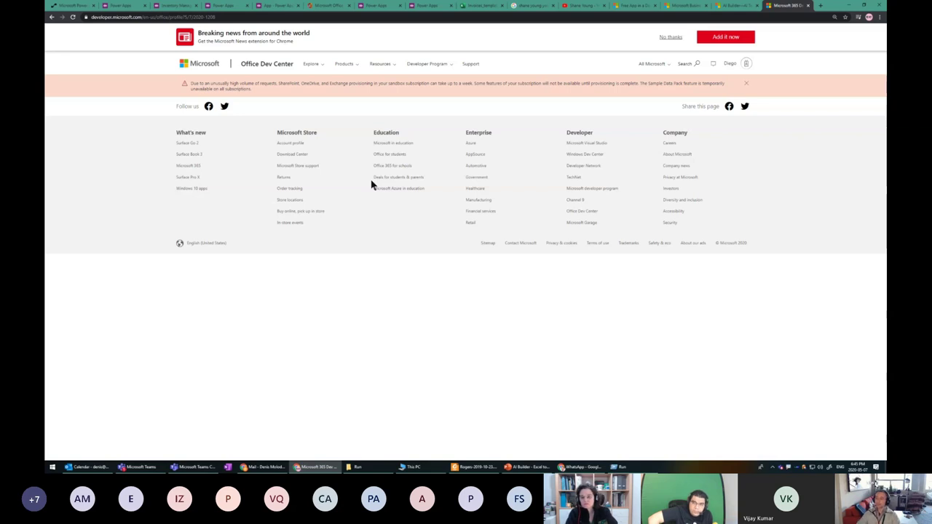
key(alt+Tab)
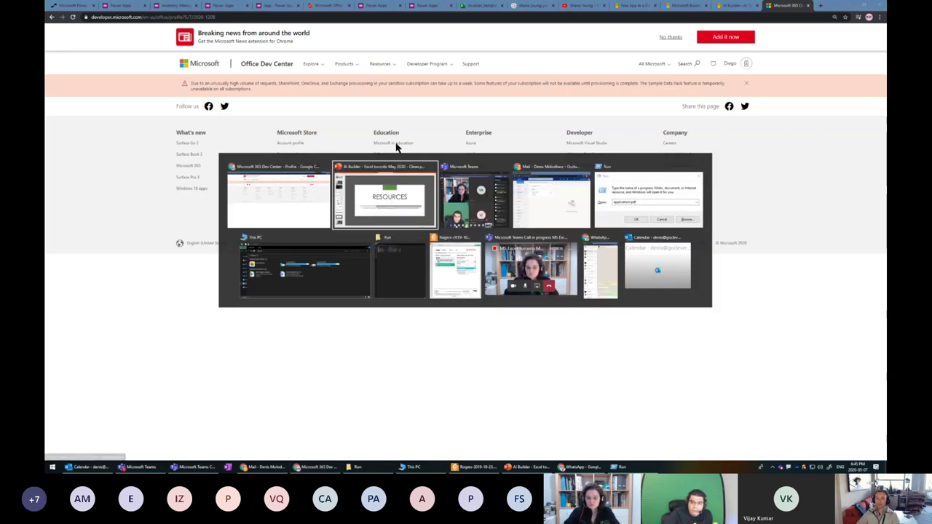
- Select the developer program URL on the slide and snap the browser to the right half
click(427, 281)
drag(388, 281, 763, 282)
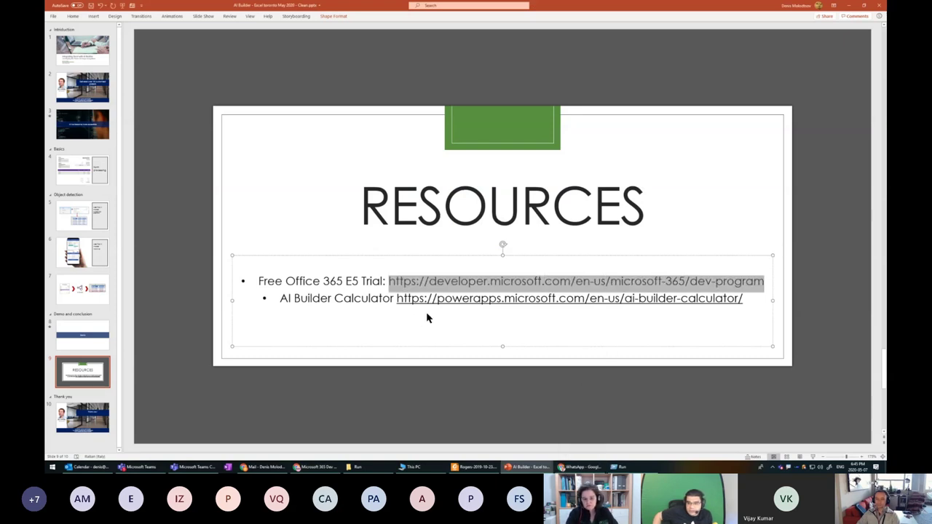
click(364, 284)
drag(389, 282, 764, 282)
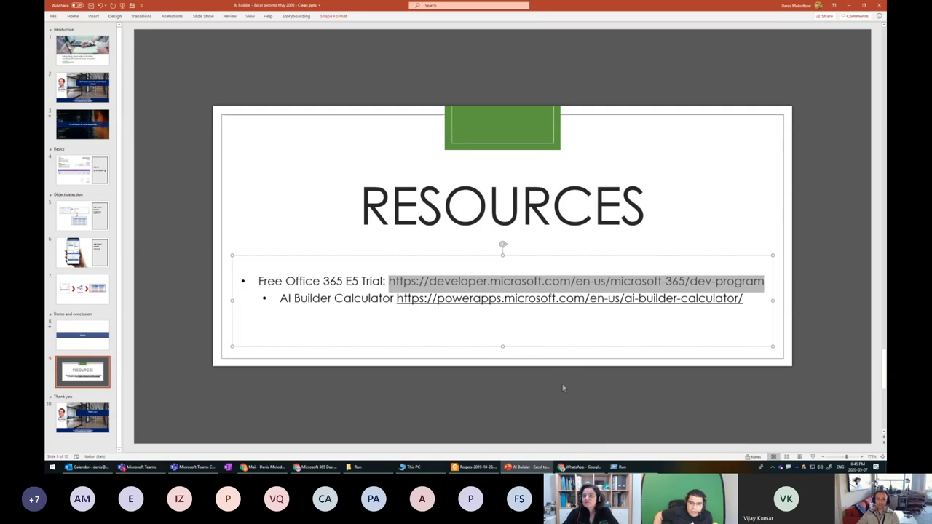
click(314, 466)
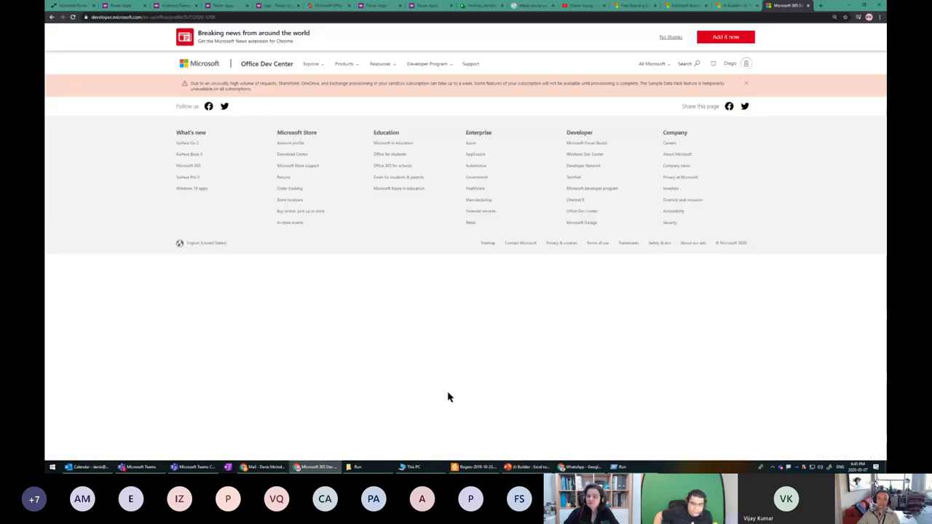
key(super+Right)
- Compare the signed-in accounts in Outlook and Power Apps, then close the account panel
click(688, 386)
key(ctrl+Tab)
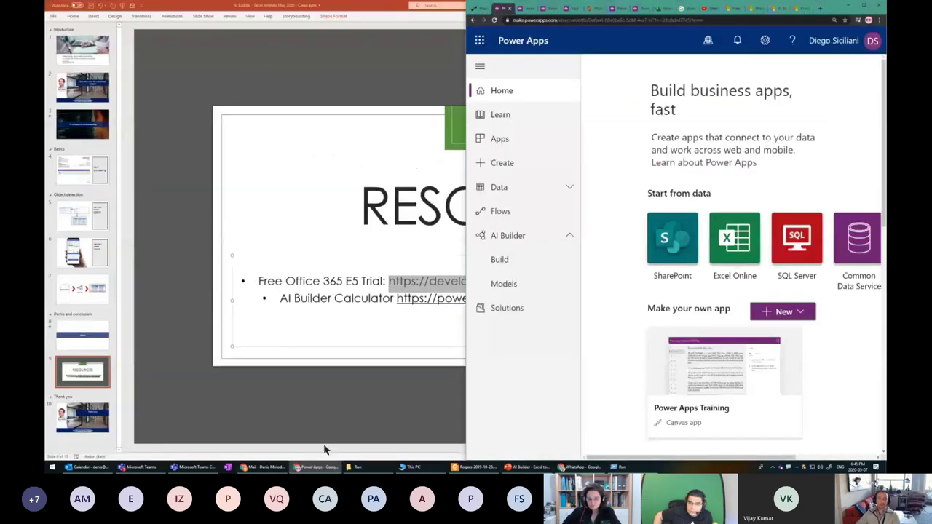
click(277, 464)
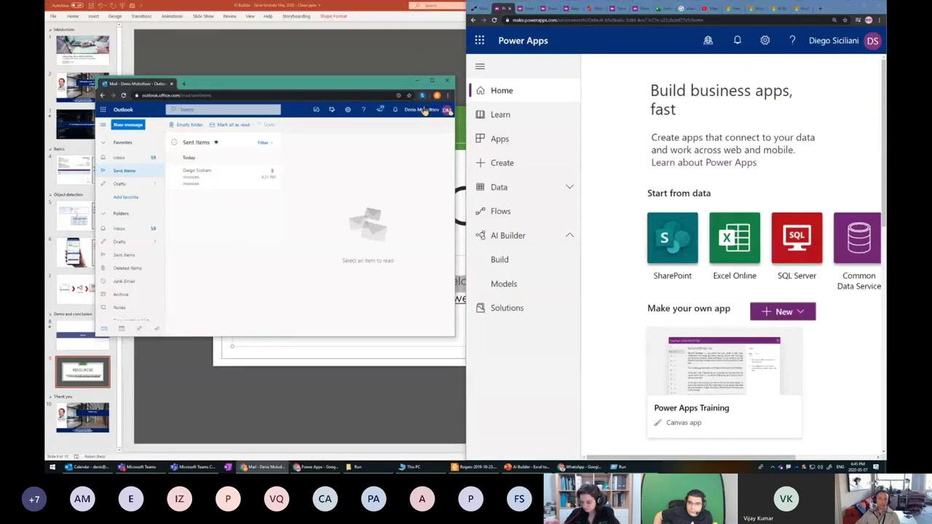
click(423, 115)
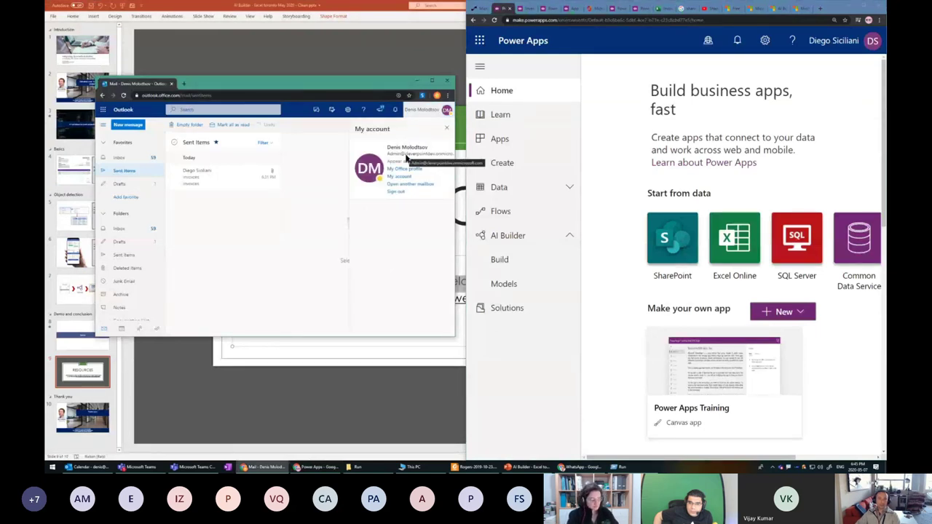
click(848, 41)
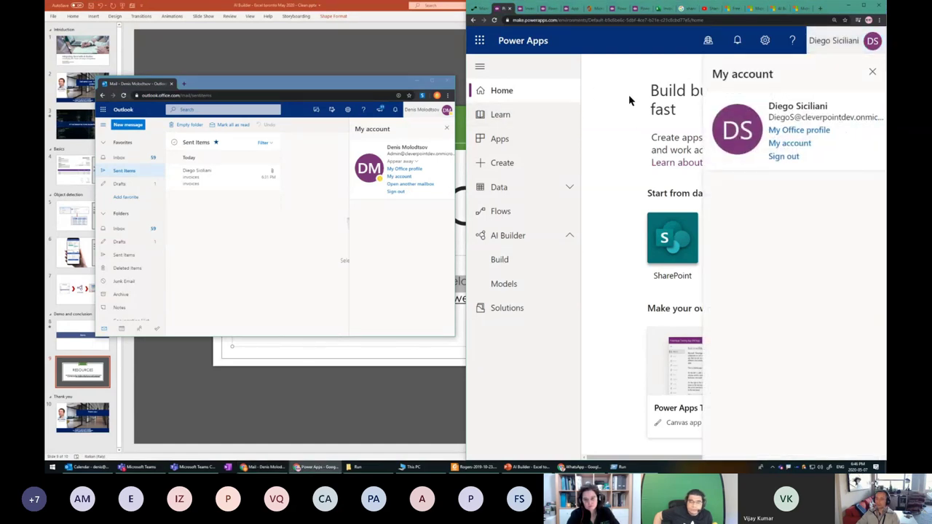
click(872, 71)
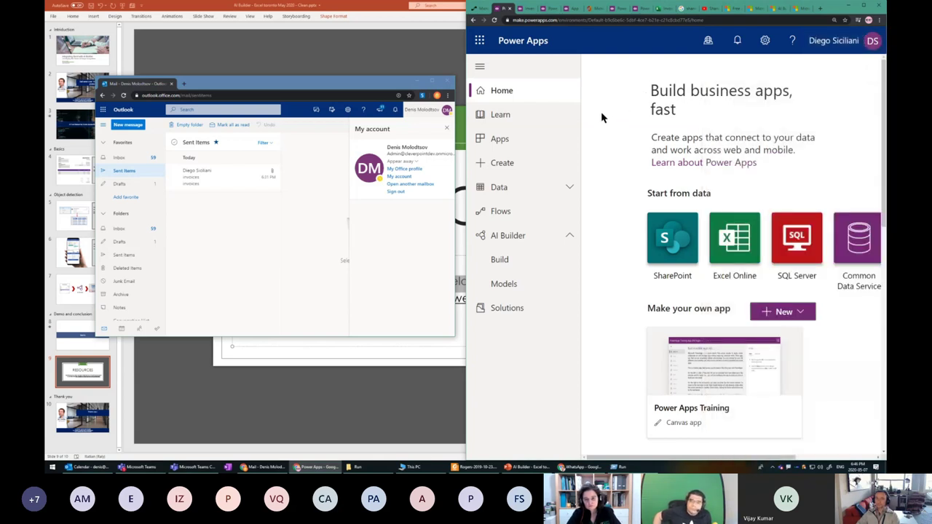
- Open the Inventory Management app for editing in Power Apps Studio
click(426, 358)
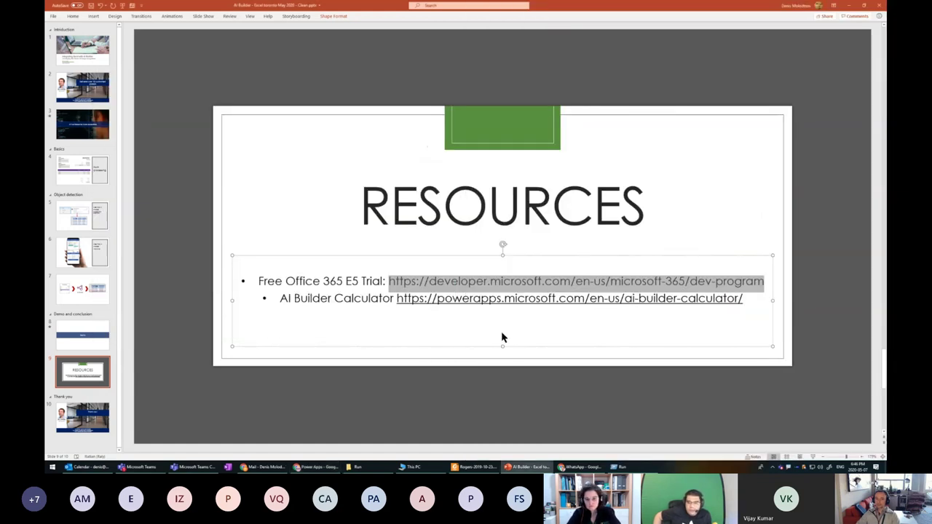
key(alt+Tab)
key(alt+Tab)
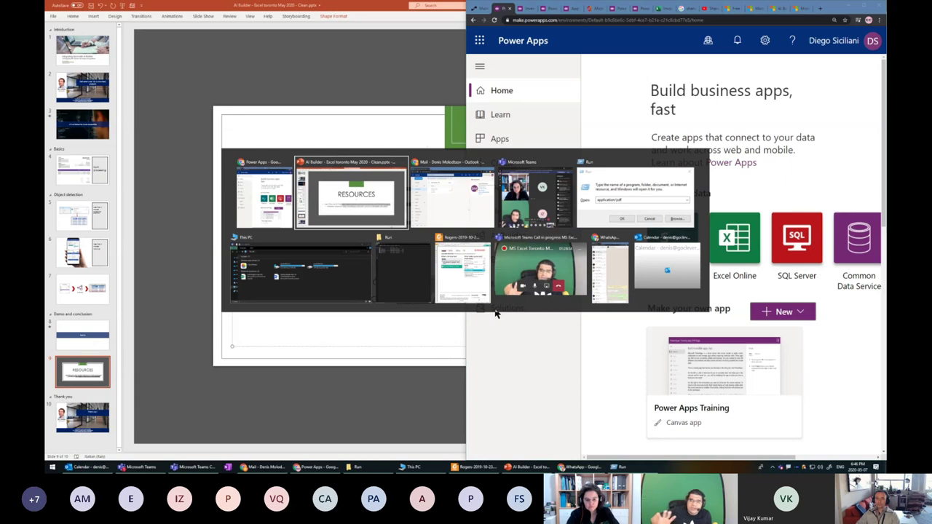
key(alt+Tab)
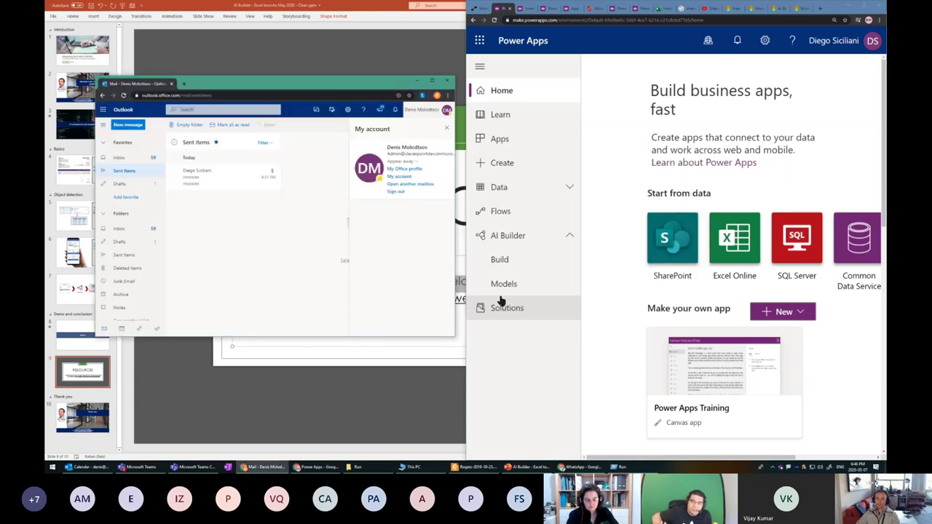
click(556, 19)
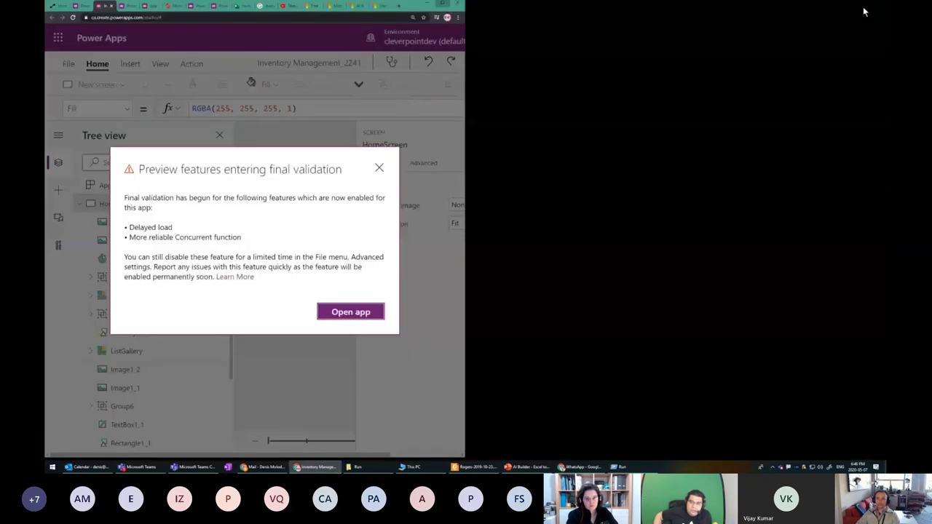
- Dismiss the preview features notice and move to the Process Invoice app editor tab
click(590, 171)
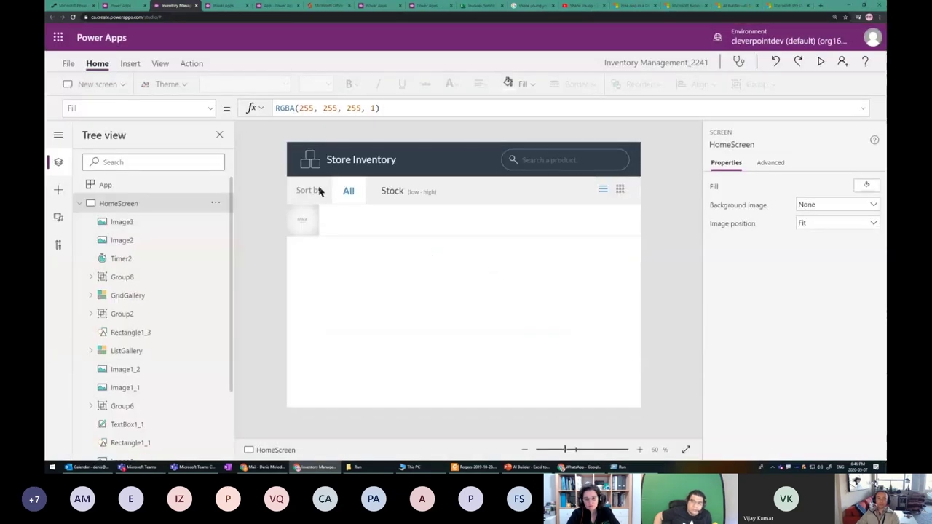
click(383, 183)
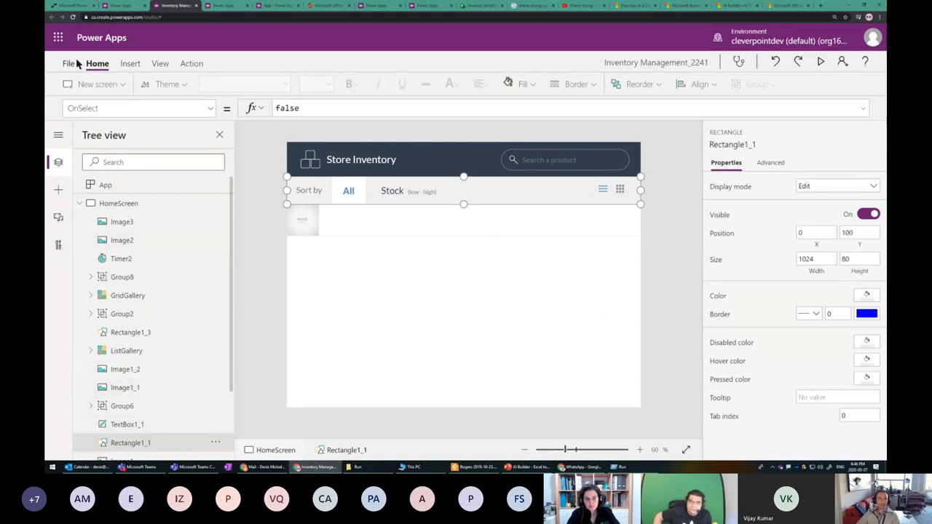
click(128, 5)
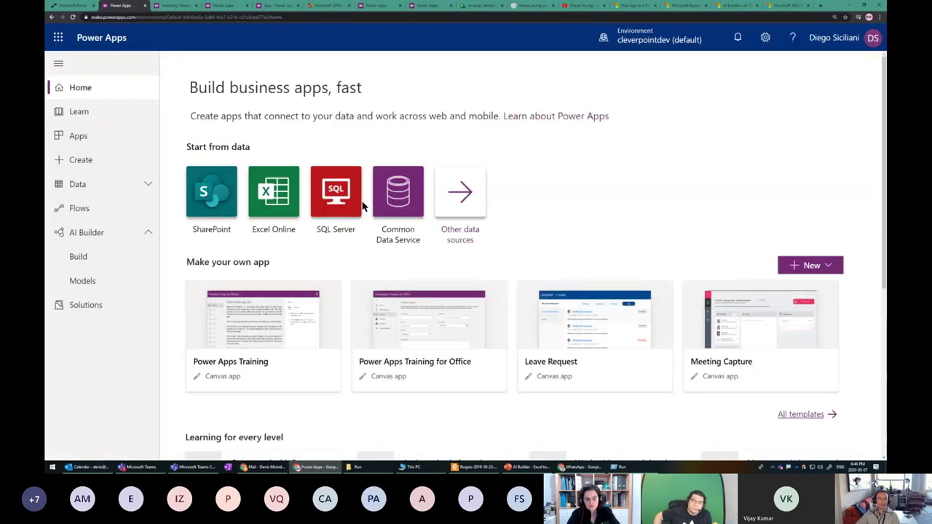
click(225, 6)
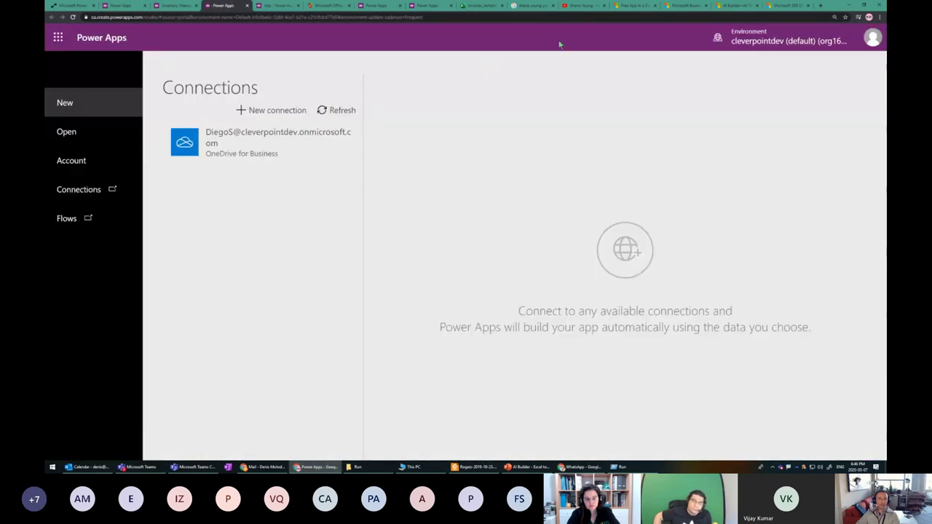
click(273, 6)
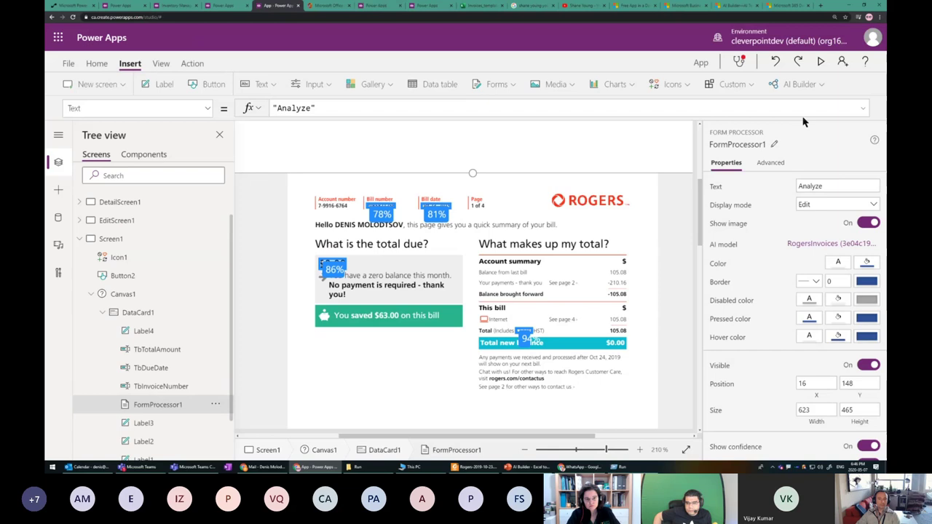
- Preview the Process Invoice app, showing the Rogers invoice due Oct 23, 2019
click(819, 64)
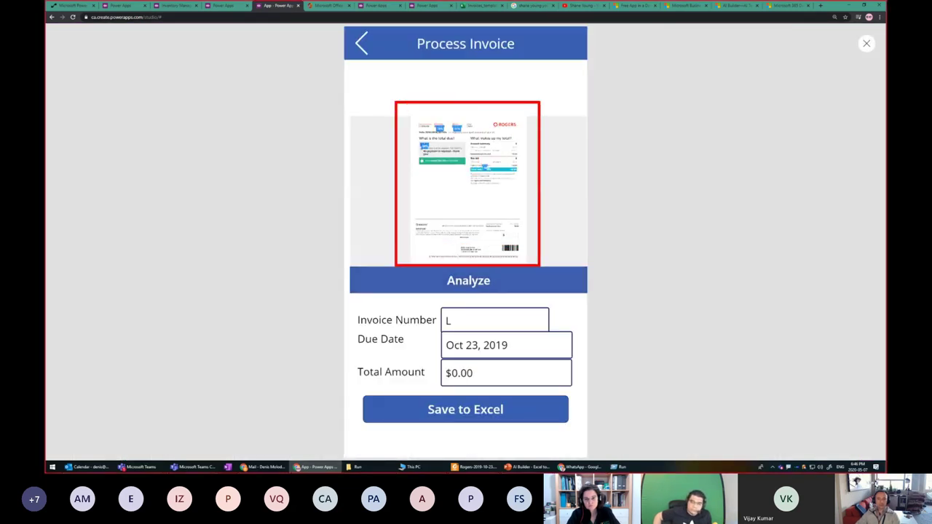
drag(537, 110, 446, 211)
drag(412, 104, 509, 247)
mouse_move(700, 125)
mouse_down()
mouse_move(543, 149)
mouse_move(583, 165)
mouse_up()
drag(428, 105, 528, 172)
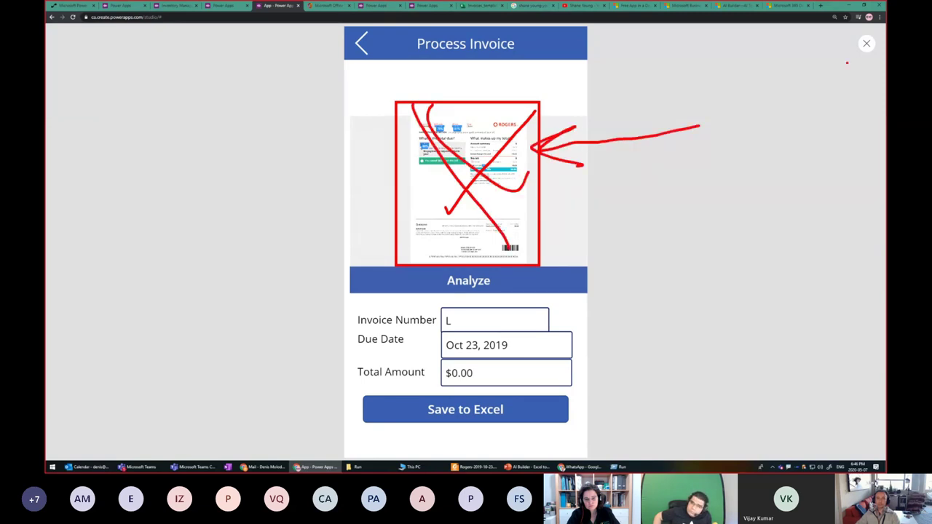
key(Escape)
- Open the email image attachments flow, expand Apply to each, then show the Thank you slide
click(75, 6)
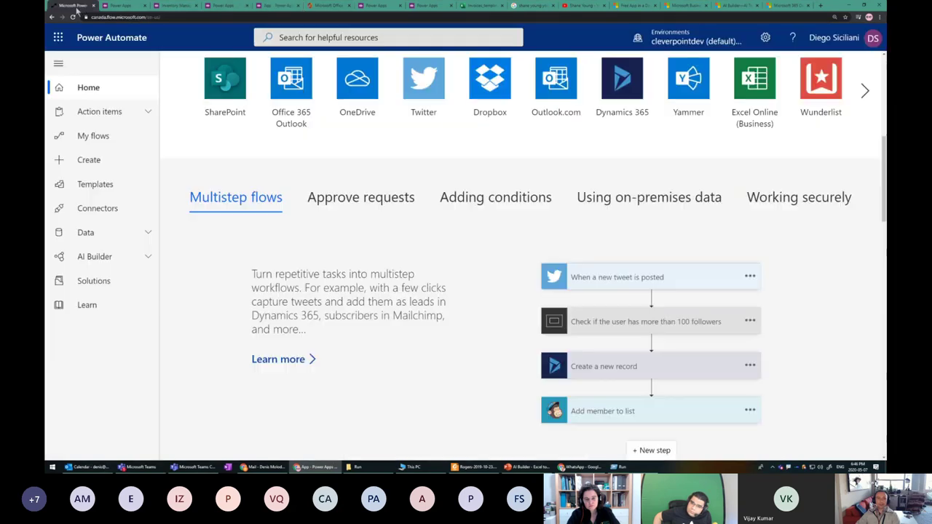
click(107, 138)
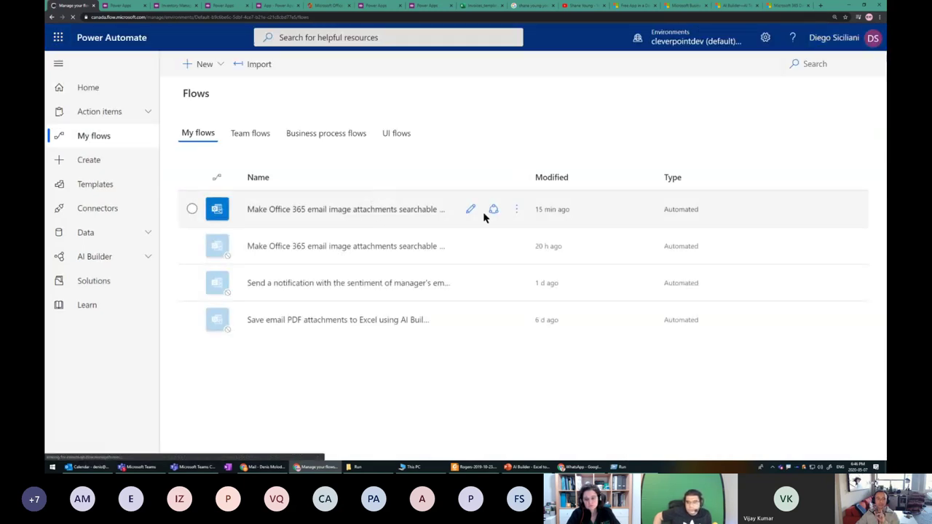
click(470, 210)
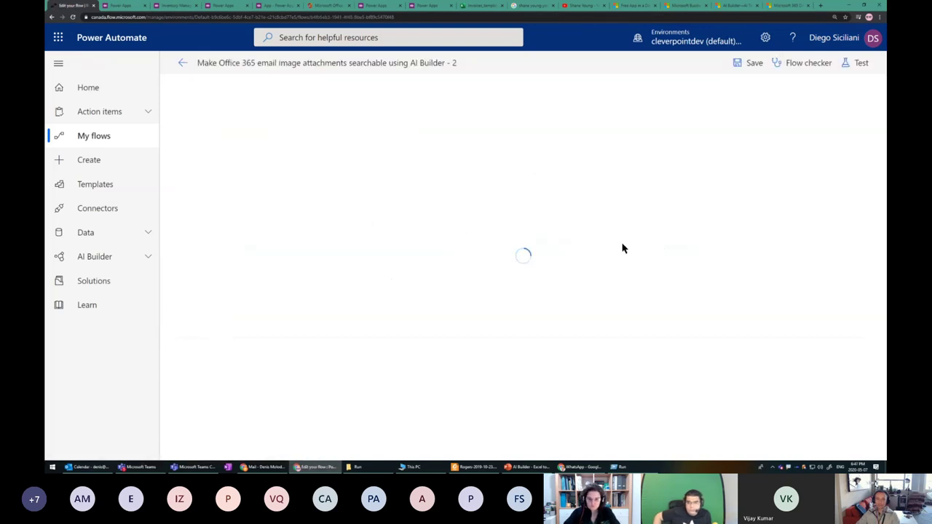
click(570, 141)
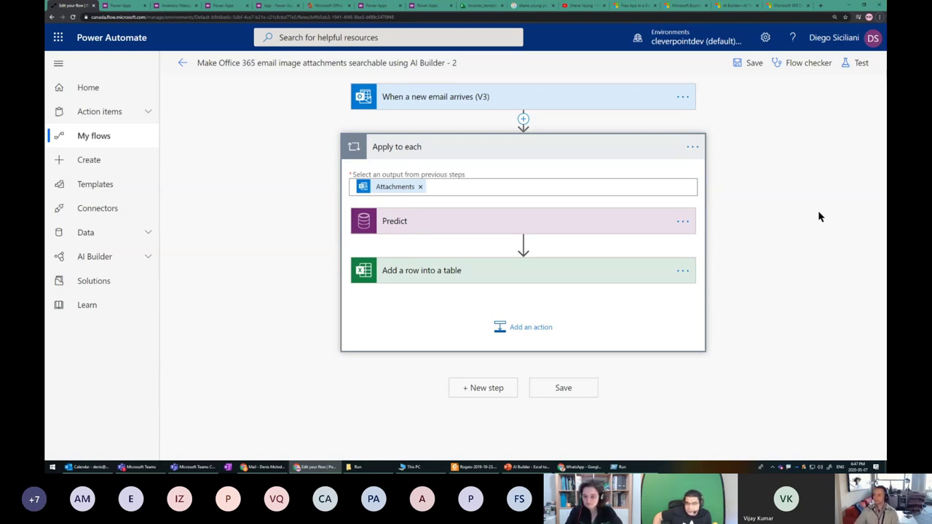
click(785, 179)
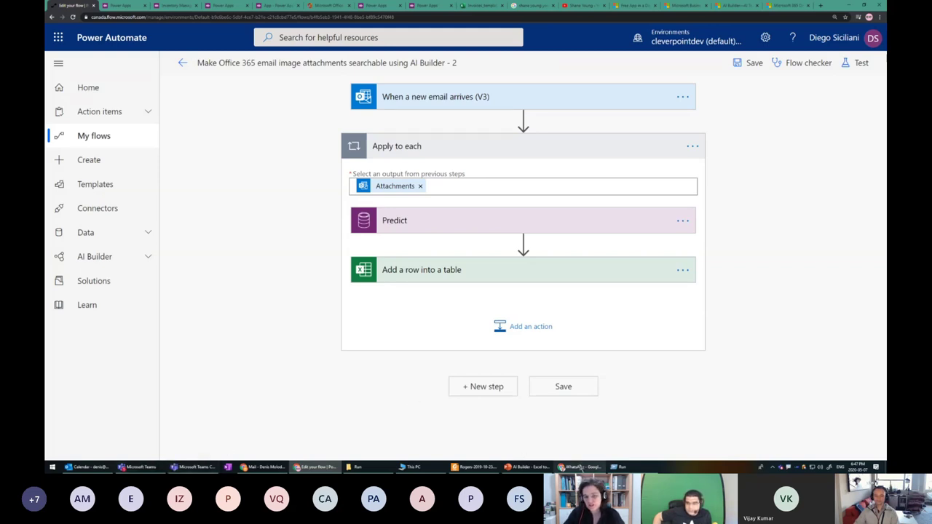
click(518, 467)
key(Down)
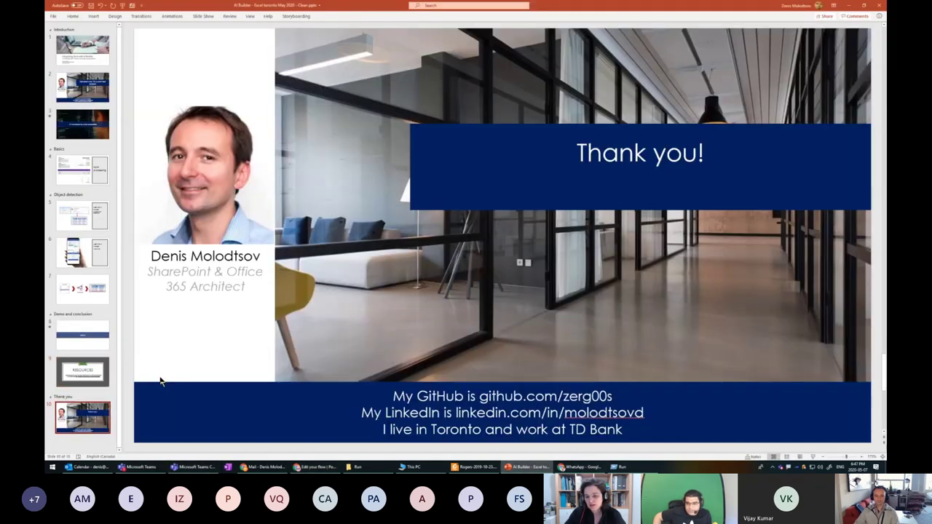